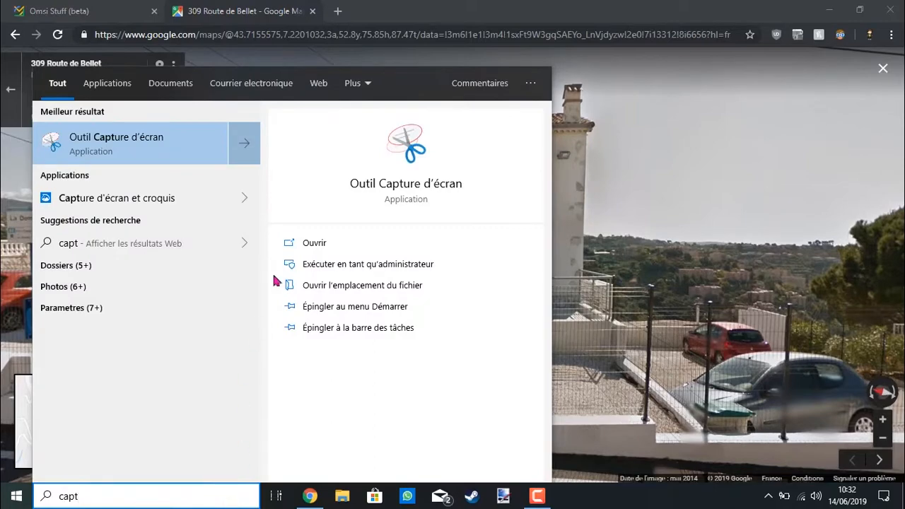
Open Outil Capture d'écran and take a rectangular capture of the whole medical centre building in Street View.
{"action": "left_click", "coordinate": [311, 242]}
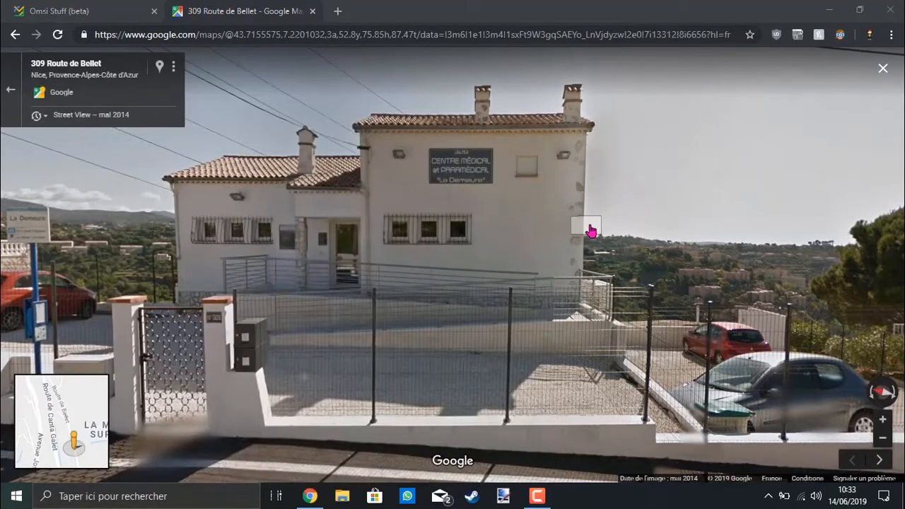
{"action": "left_click", "coordinate": [554, 117]}
{"action": "left_click_drag", "start_coordinate": [425, 218], "coordinate": [438, 276]}
{"action": "scroll", "coordinate": [403, 236], "scroll_direction": "up", "scroll_amount": 3}
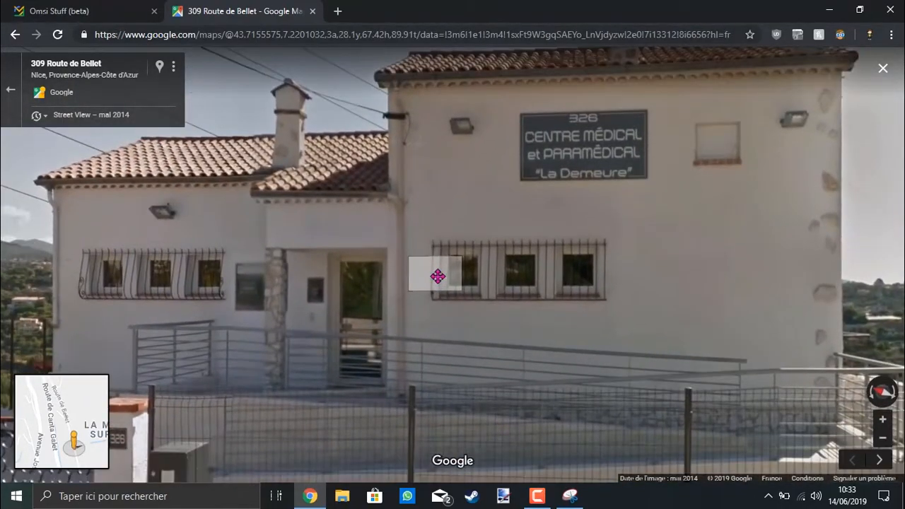
{"action": "scroll", "coordinate": [363, 309], "scroll_direction": "down", "scroll_amount": 3}
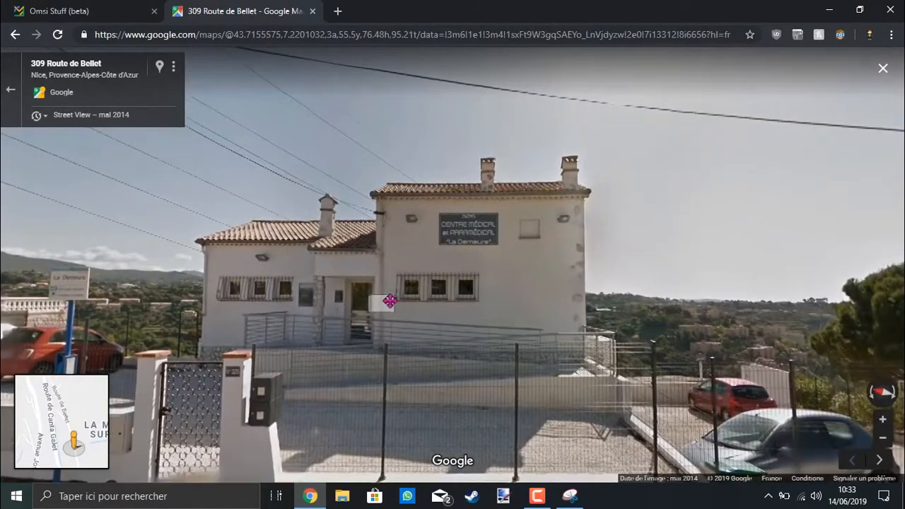
{"action": "left_click_drag", "start_coordinate": [390, 301], "coordinate": [399, 283]}
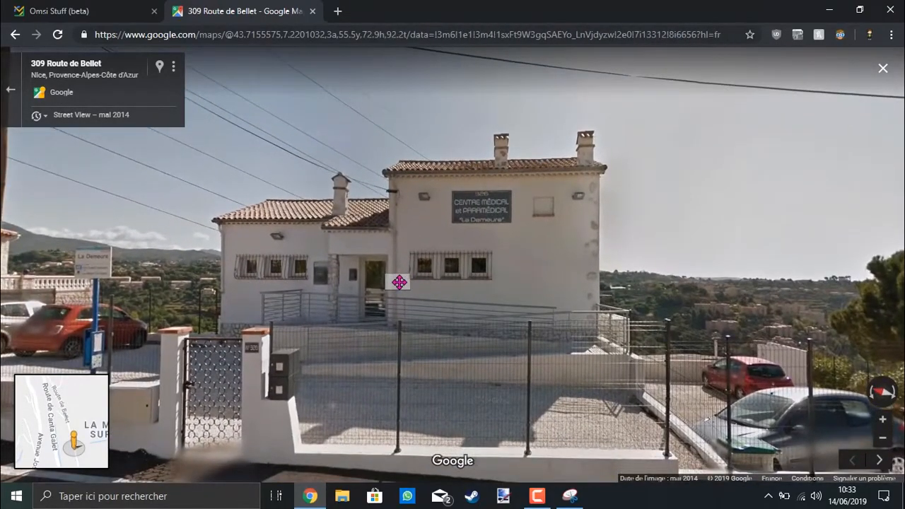
{"action": "left_click", "coordinate": [570, 495]}
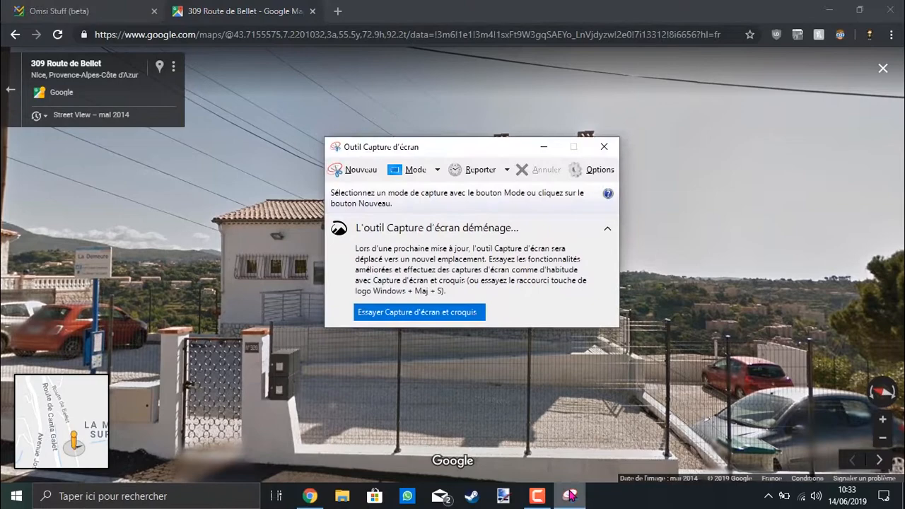
{"action": "left_click", "coordinate": [376, 175]}
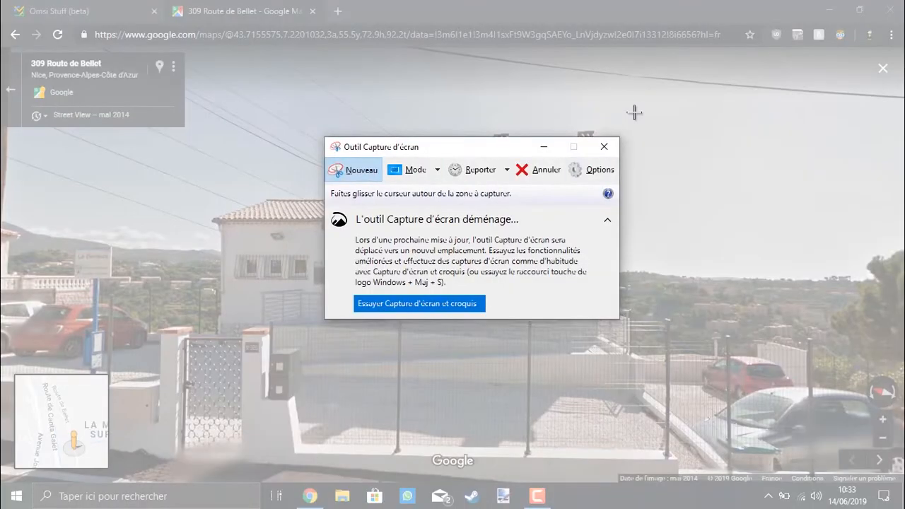
{"action": "left_click_drag", "start_coordinate": [634, 110], "coordinate": [211, 326]}
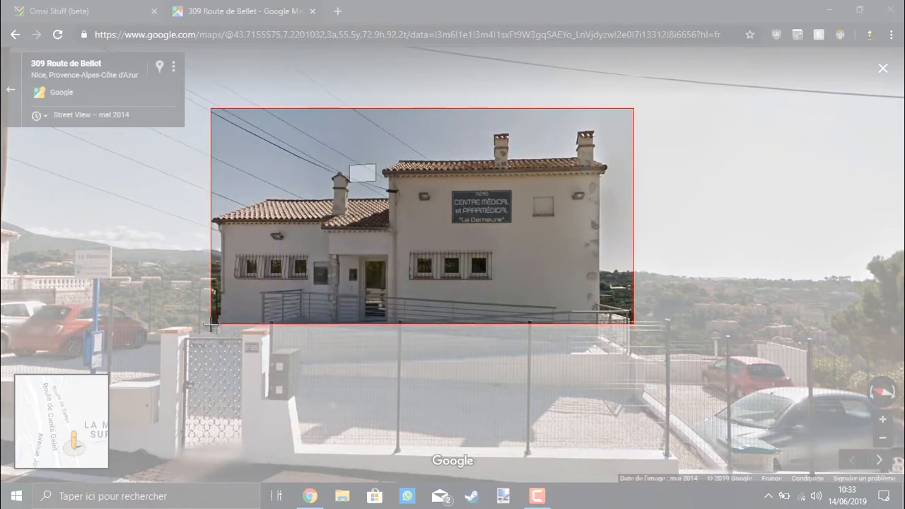
{"action": "left_click_drag", "start_coordinate": [211, 325], "coordinate": [210, 325]}
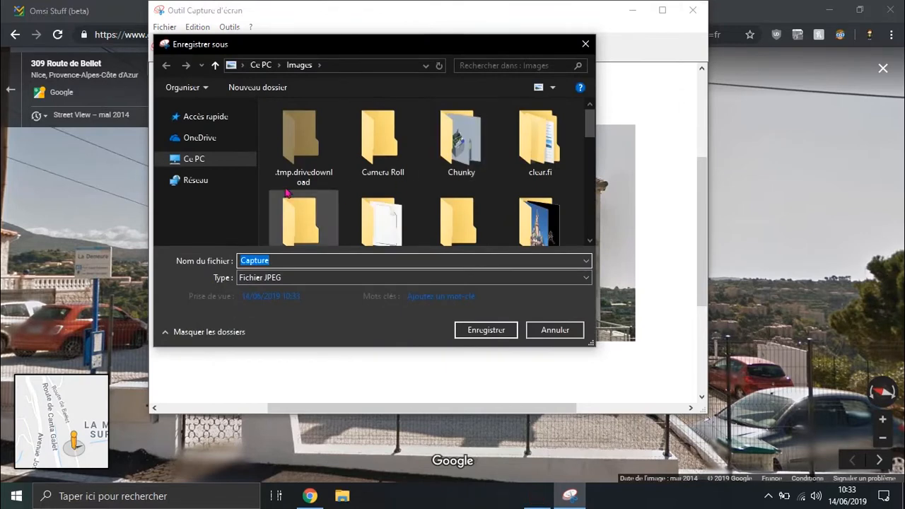
Choose the Documents > Sketchup > Textures folder as the save location for the capture.
{"action": "scroll", "coordinate": [212, 181], "scroll_direction": "up", "scroll_amount": 2}
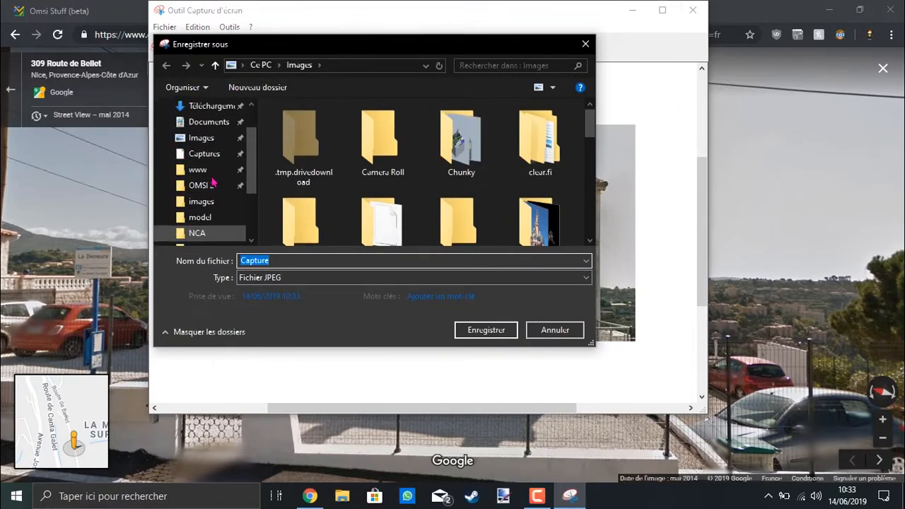
{"action": "scroll", "coordinate": [205, 155], "scroll_direction": "up", "scroll_amount": 1}
{"action": "left_click", "coordinate": [201, 166]}
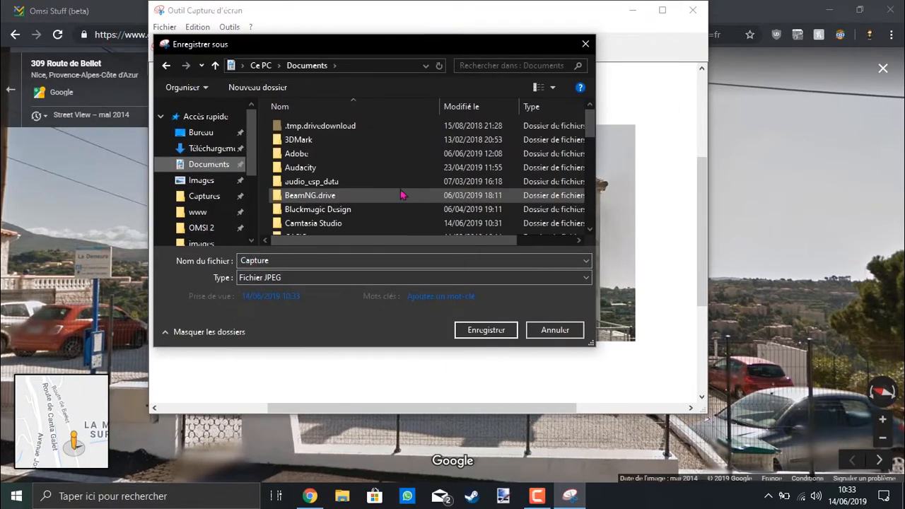
{"action": "scroll", "coordinate": [401, 195], "scroll_direction": "down", "scroll_amount": 8}
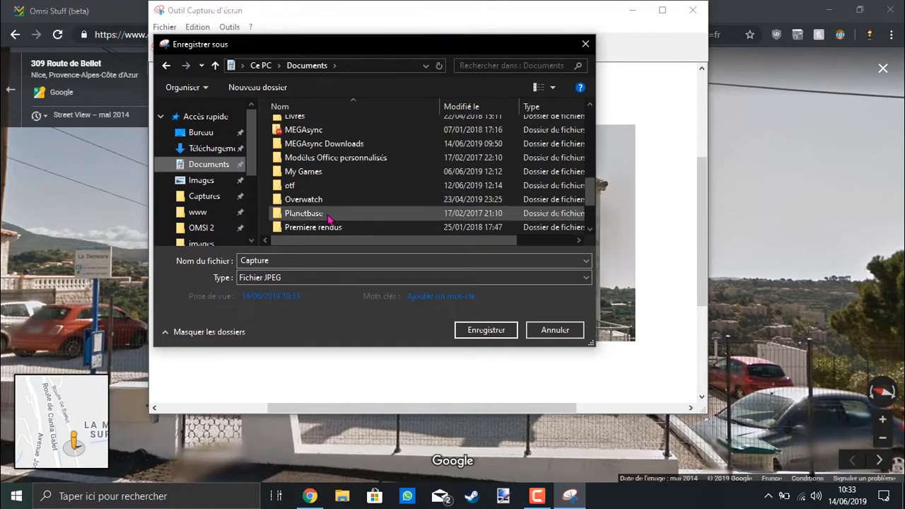
{"action": "scroll", "coordinate": [327, 219], "scroll_direction": "down", "scroll_amount": 2}
{"action": "double_click", "coordinate": [317, 172]}
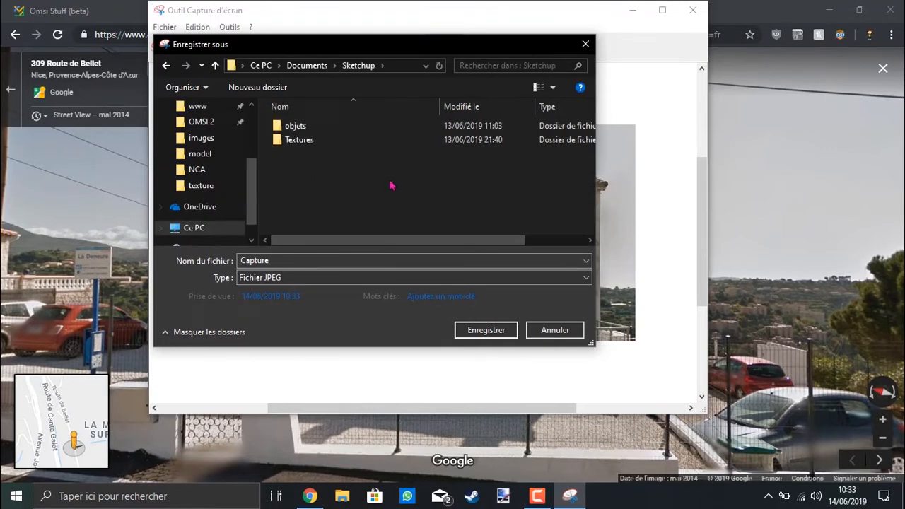
{"action": "double_click", "coordinate": [311, 141]}
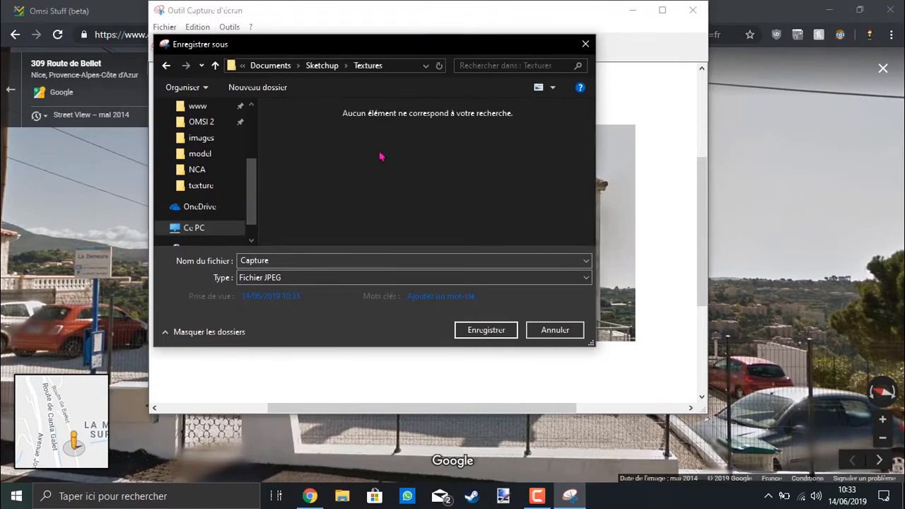
Save the capture as a PNG file named maison2.
{"action": "left_click", "coordinate": [298, 278]}
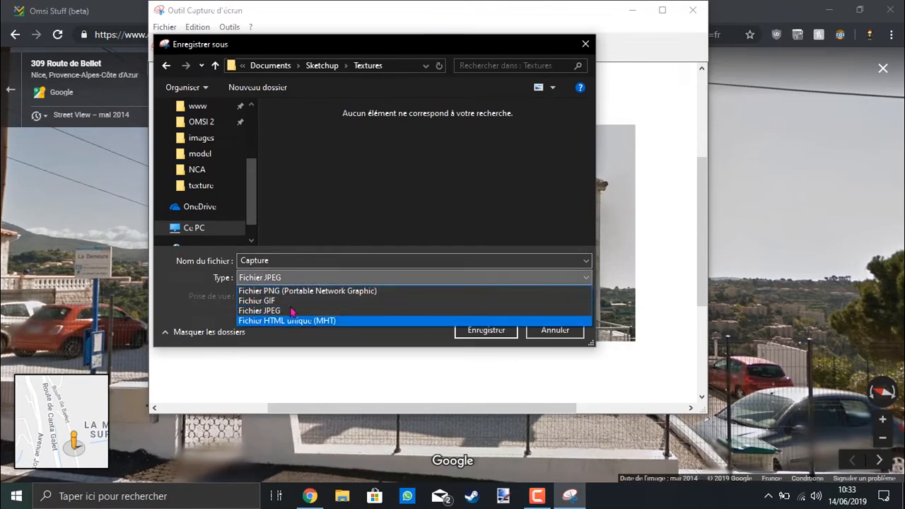
{"action": "left_click", "coordinate": [293, 291]}
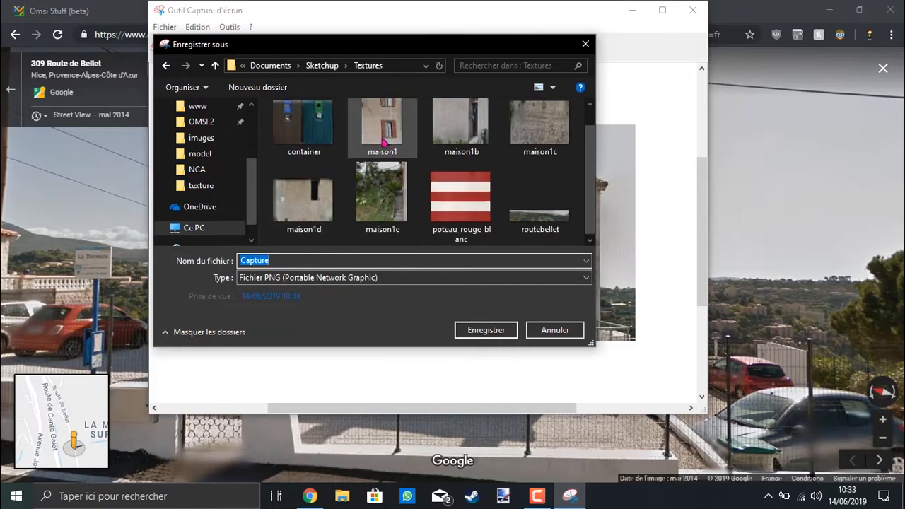
{"action": "type", "text": "mai"}
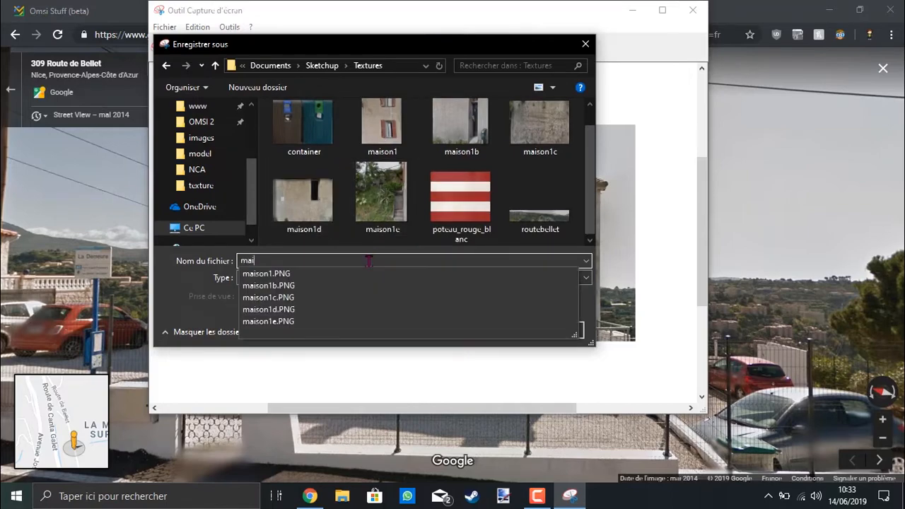
{"action": "type", "text": "son2"}
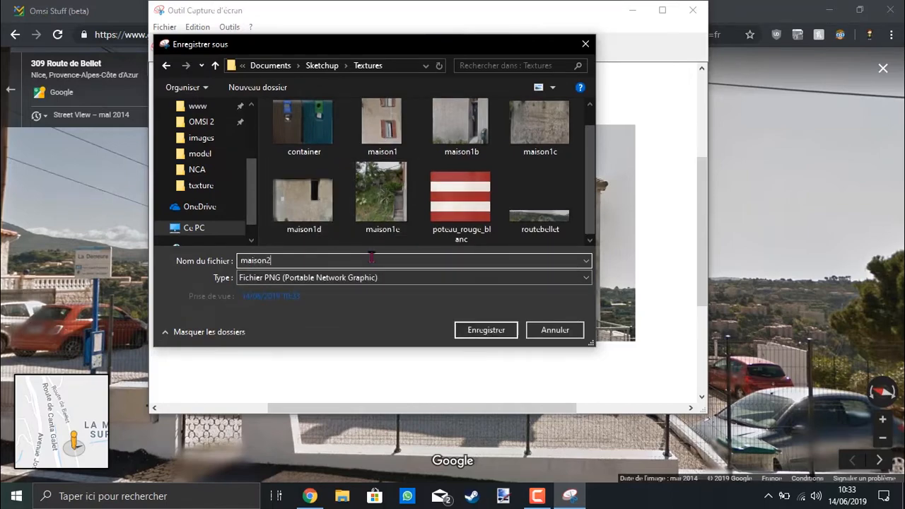
{"action": "left_click", "coordinate": [495, 336]}
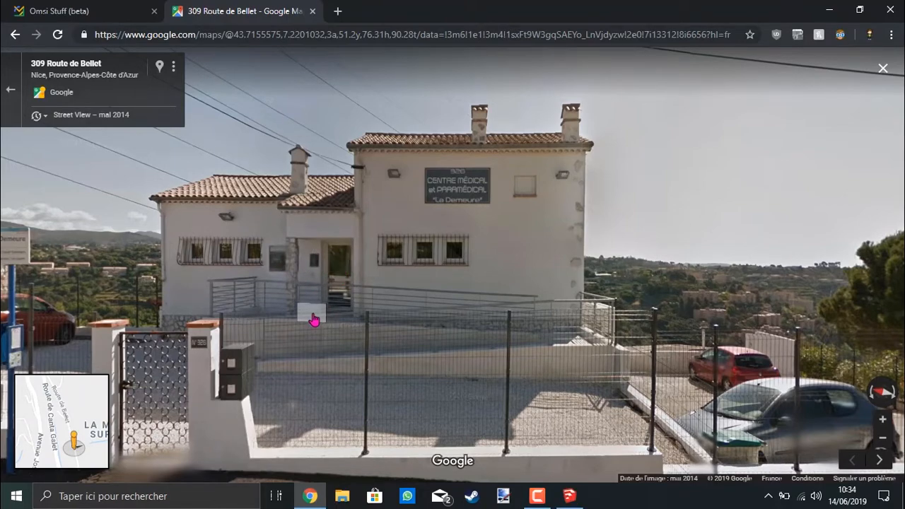
{"action": "left_click", "coordinate": [311, 316]}
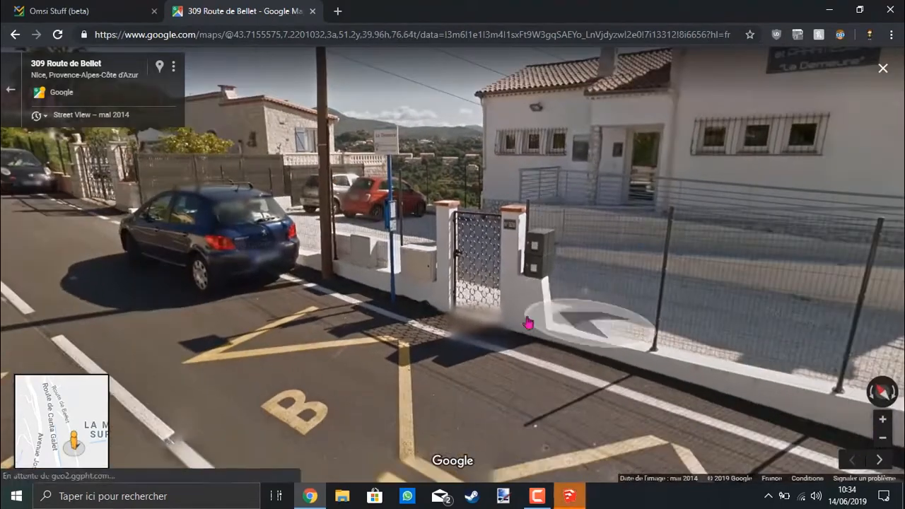
{"action": "left_click_drag", "start_coordinate": [290, 308], "coordinate": [354, 282]}
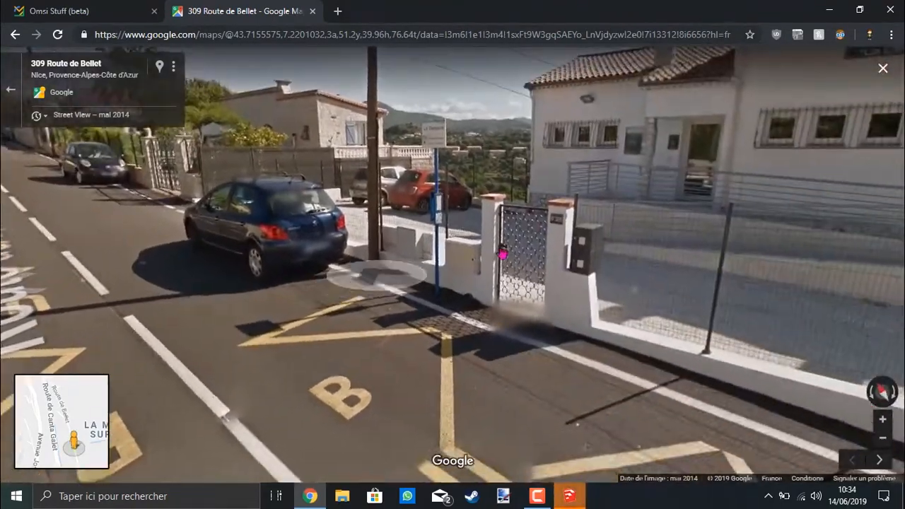
{"action": "left_click_drag", "start_coordinate": [546, 247], "coordinate": [442, 240]}
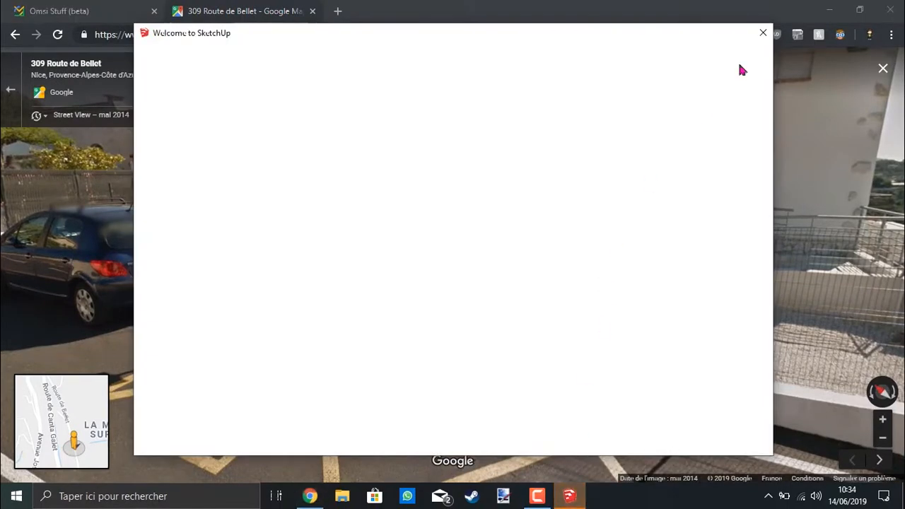
Close the SketchUp welcome window and return to Street View.
{"action": "left_click", "coordinate": [763, 32]}
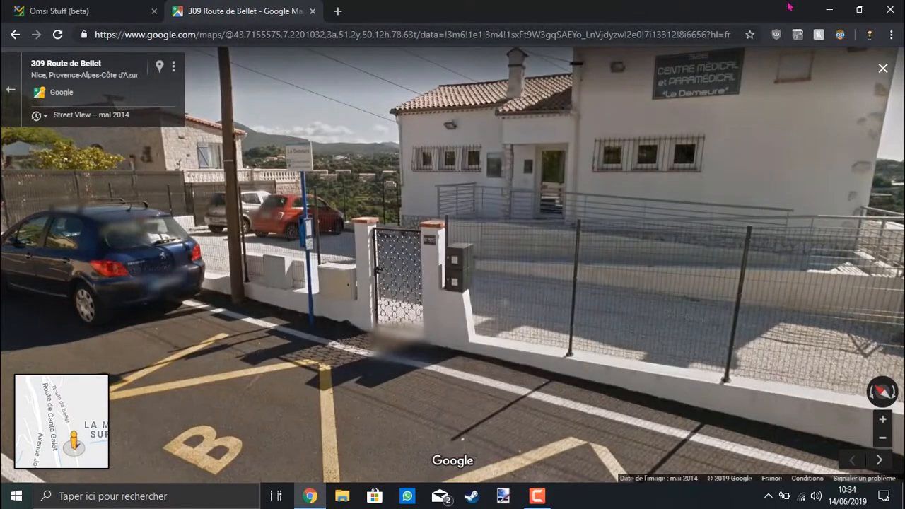
{"action": "left_click", "coordinate": [695, 214]}
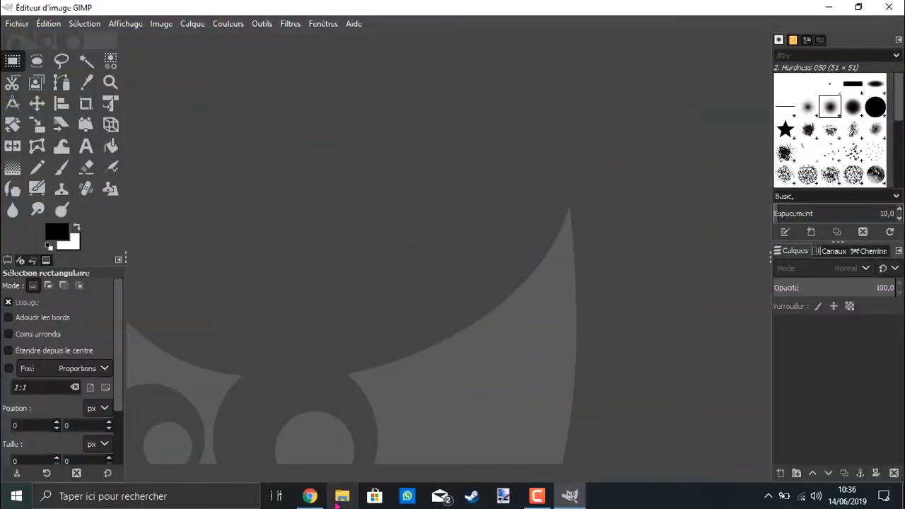
Open maison2.PNG in GIMP and set the Perspective tool to the corrective (backward) direction.
{"action": "left_click", "coordinate": [344, 499]}
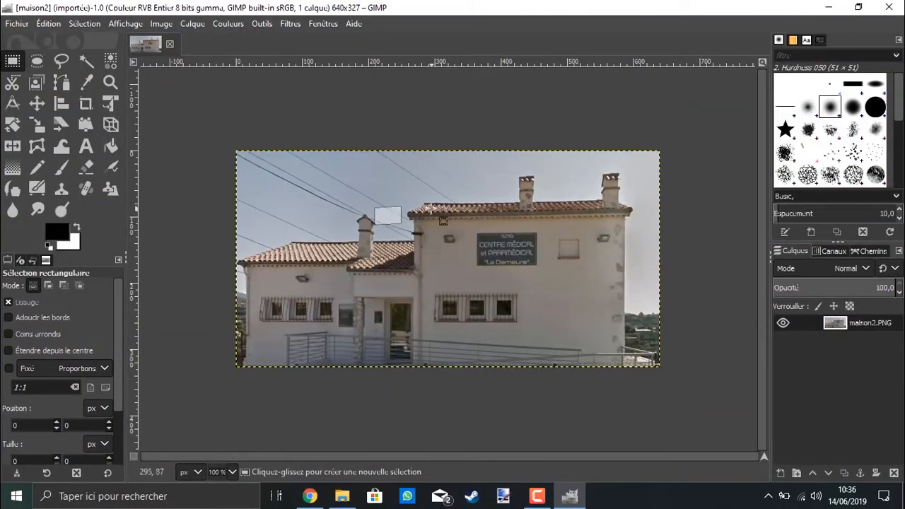
{"action": "left_click", "coordinate": [111, 126]}
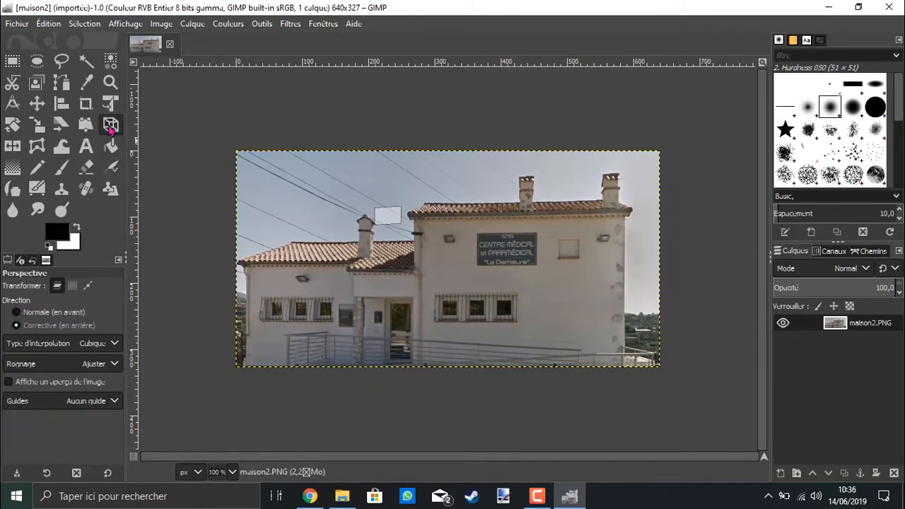
{"action": "left_click", "coordinate": [19, 326]}
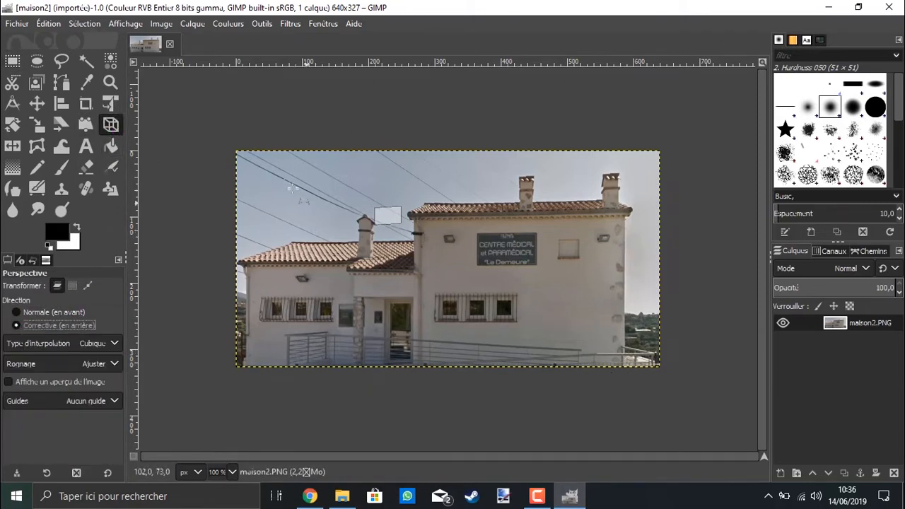
Place the upper-left, lower-left and lower-right perspective handles on the matching corners of the main facade with the medical centre sign.
{"action": "left_click_drag", "start_coordinate": [254, 173], "coordinate": [423, 224]}
{"action": "scroll", "coordinate": [420, 233], "scroll_direction": "up", "scroll_amount": 4, "text": "ctrl"}
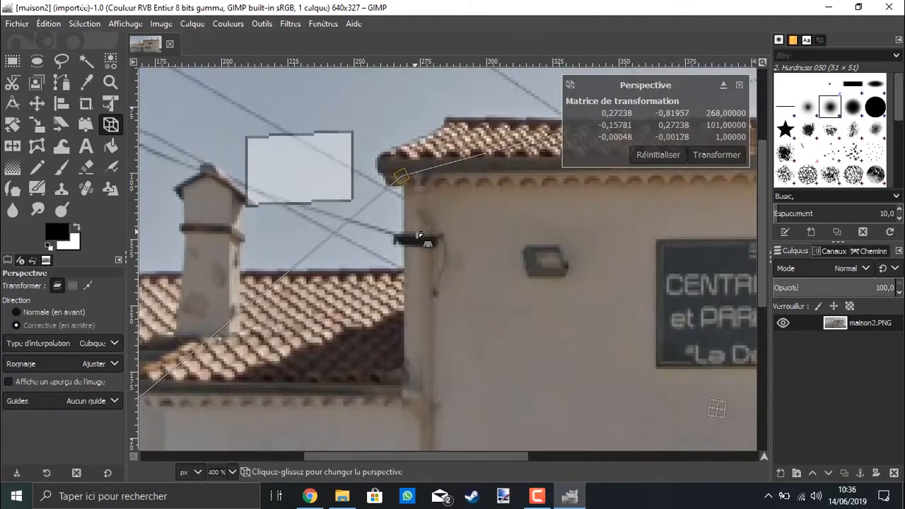
{"action": "scroll", "coordinate": [417, 237], "scroll_direction": "down", "scroll_amount": 2, "text": "ctrl"}
{"action": "left_click_drag", "start_coordinate": [150, 416], "coordinate": [410, 417]}
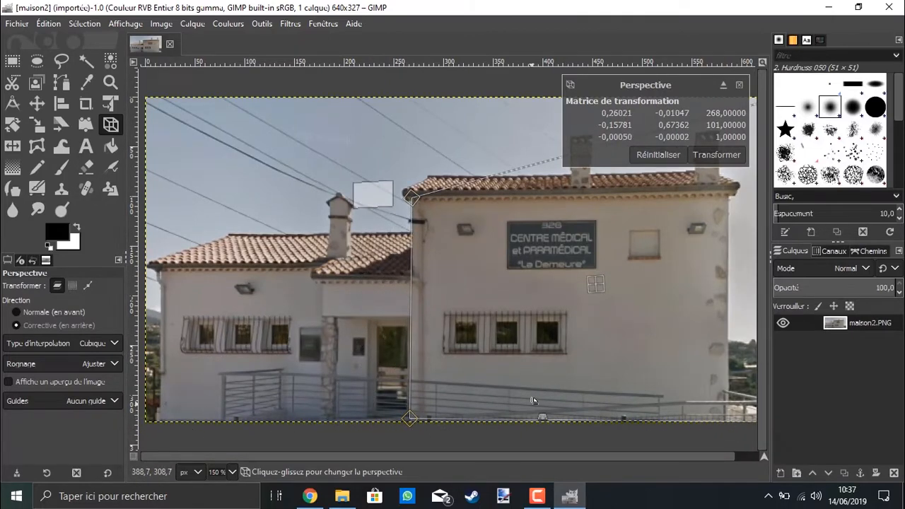
{"action": "scroll", "coordinate": [534, 401], "scroll_direction": "right", "scroll_amount": 1}
{"action": "left_click_drag", "start_coordinate": [751, 419], "coordinate": [695, 418]}
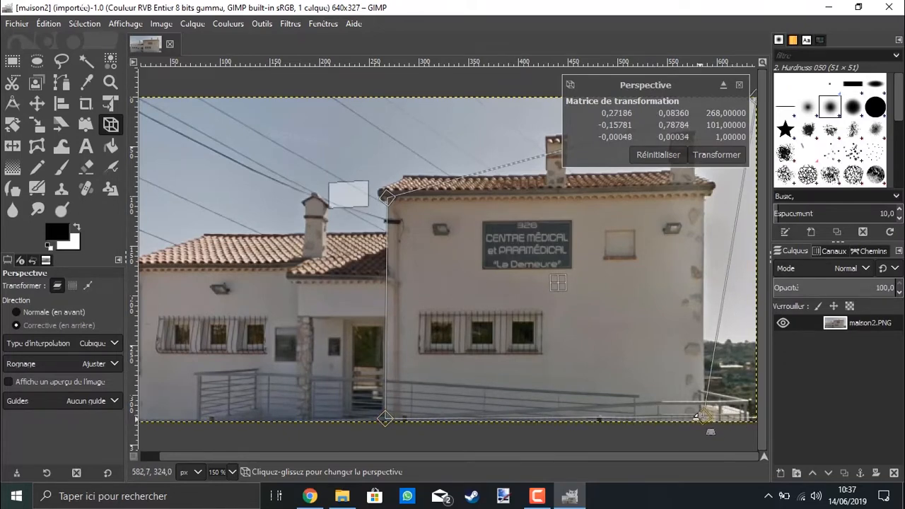
Align the upper-right perspective handle with the facade's corner under the roof edge and apply the perspective correction.
{"action": "scroll", "coordinate": [615, 314], "scroll_direction": "down", "scroll_amount": 3, "text": "ctrl"}
{"action": "left_click_drag", "start_coordinate": [662, 250], "coordinate": [639, 270]}
{"action": "scroll", "coordinate": [639, 270], "scroll_direction": "up", "scroll_amount": 6, "text": "ctrl"}
{"action": "scroll", "coordinate": [635, 259], "scroll_direction": "down", "scroll_amount": 2, "text": "ctrl"}
{"action": "left_click_drag", "start_coordinate": [615, 208], "coordinate": [646, 267]}
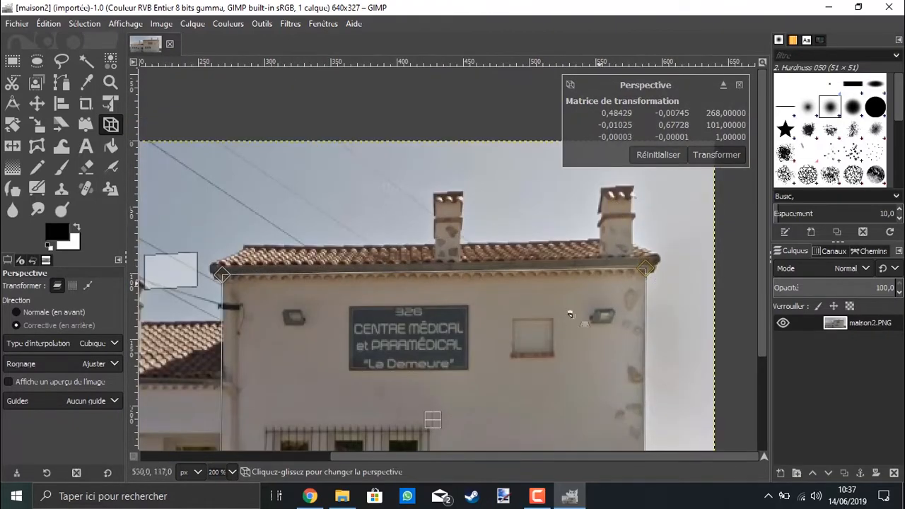
{"action": "scroll", "coordinate": [570, 314], "scroll_direction": "down", "scroll_amount": 4, "text": "ctrl"}
{"action": "scroll", "coordinate": [549, 322], "scroll_direction": "up", "scroll_amount": 4, "text": "ctrl"}
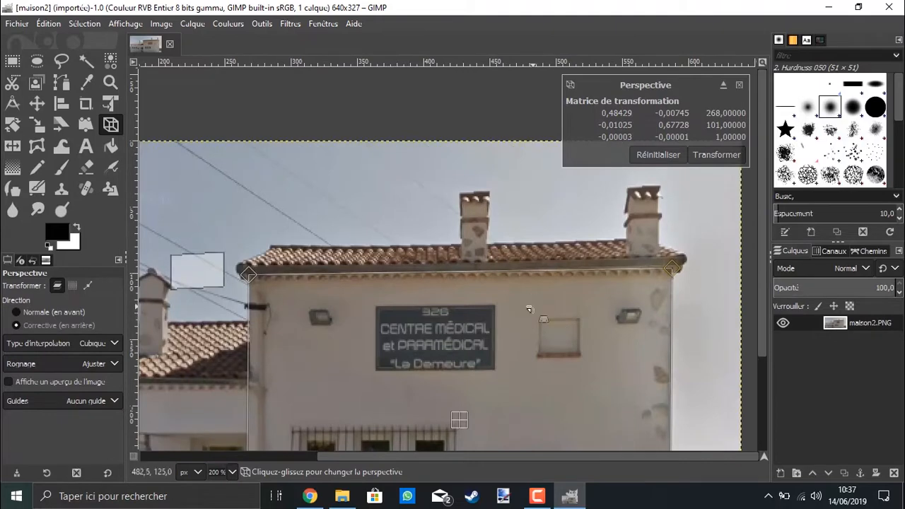
{"action": "scroll", "coordinate": [529, 310], "scroll_direction": "down", "scroll_amount": 2, "text": "ctrl"}
{"action": "scroll", "coordinate": [530, 290], "scroll_direction": "up", "scroll_amount": 1, "text": "ctrl"}
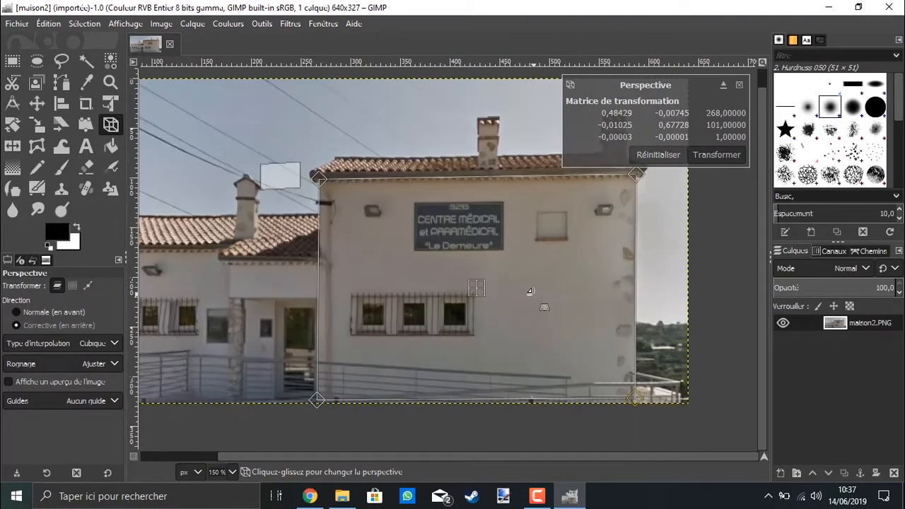
{"action": "left_click", "coordinate": [717, 154]}
{"action": "scroll", "coordinate": [552, 309], "scroll_direction": "down", "scroll_amount": 3, "text": "ctrl"}
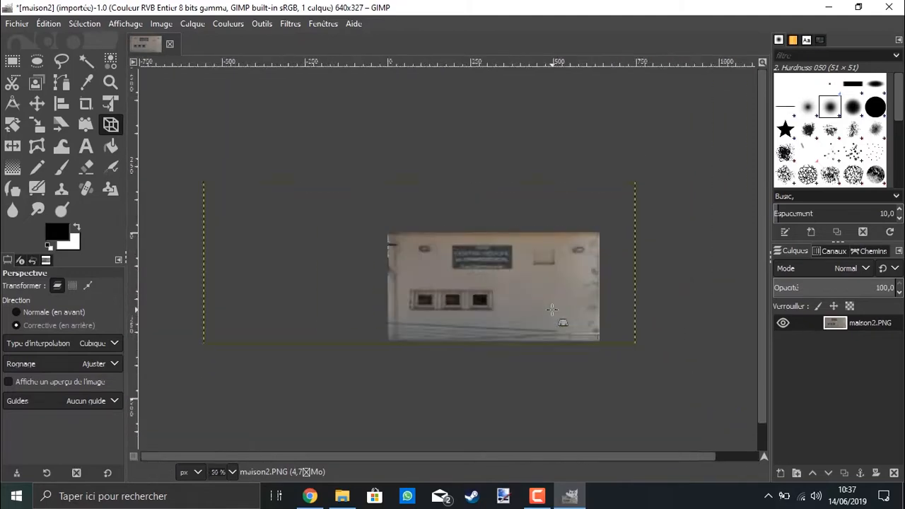
{"action": "scroll", "coordinate": [552, 309], "scroll_direction": "up", "scroll_amount": 2, "text": "ctrl"}
Select a rectangle of about 690 × 383 px around the whole straightened facade and crop the image to it.
{"action": "left_click", "coordinate": [12, 61]}
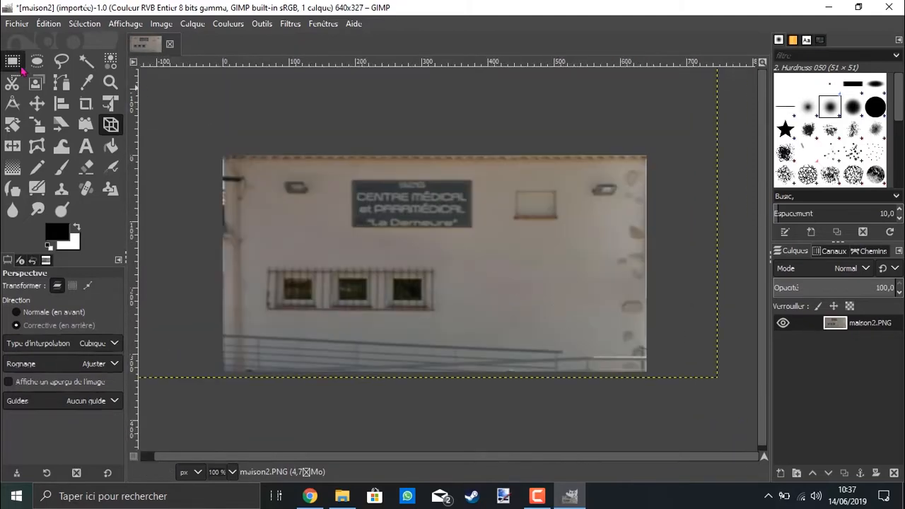
{"action": "left_click_drag", "start_coordinate": [207, 138], "coordinate": [664, 391]}
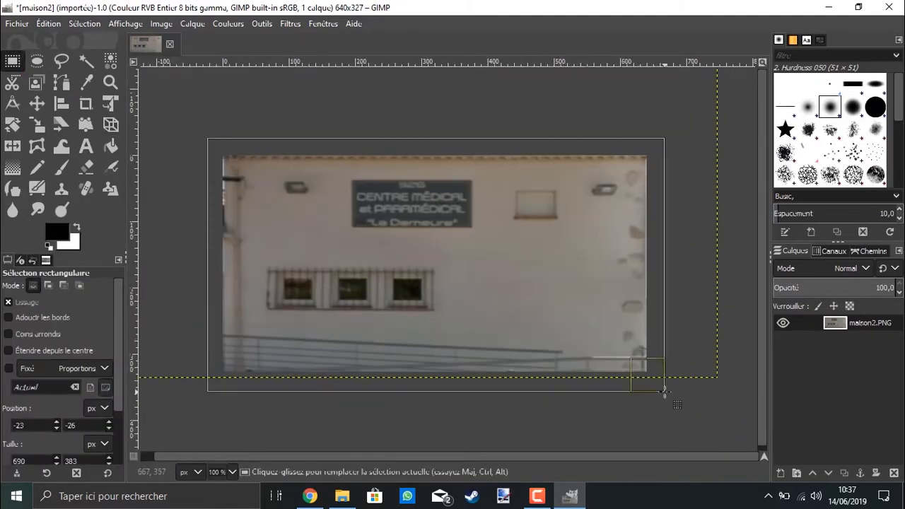
{"action": "left_click", "coordinate": [162, 24]}
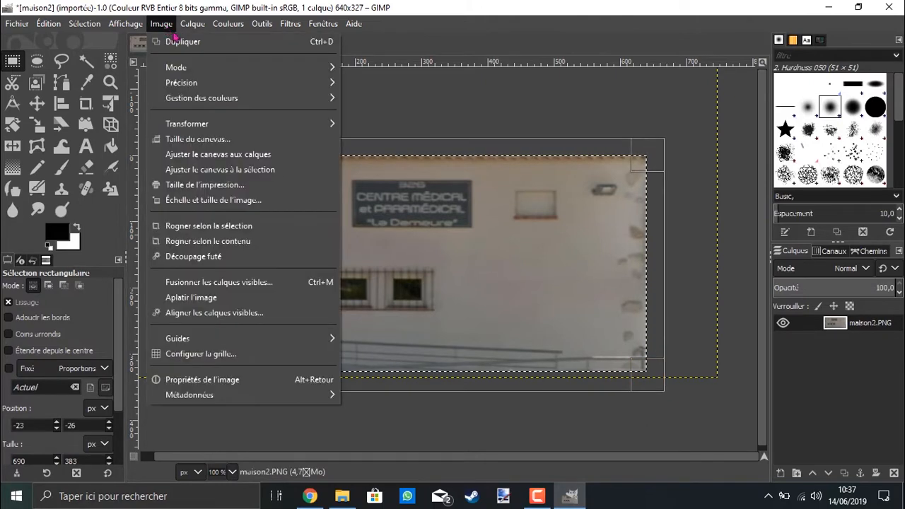
{"action": "left_click", "coordinate": [216, 239]}
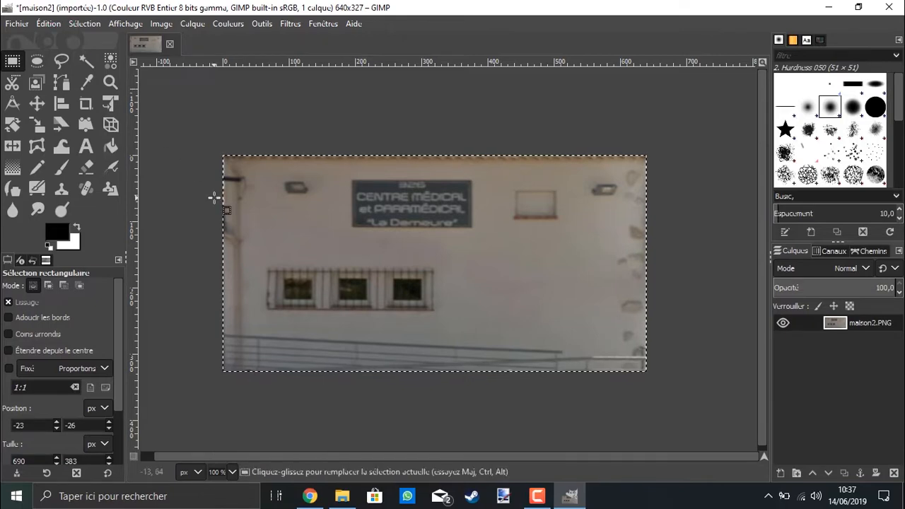
Export the cropped facade as maison2b.PNG in the Textures folder with the default PNG options.
{"action": "key", "text": "ctrl+shift"}
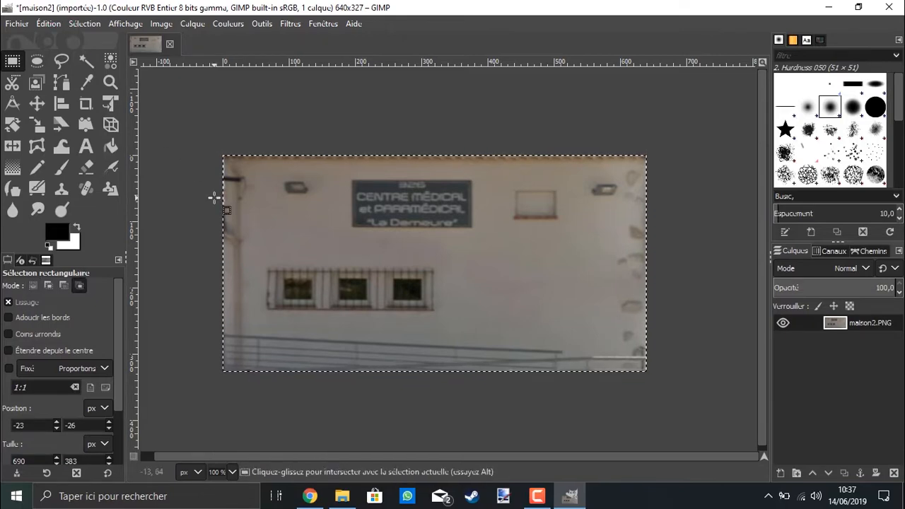
{"action": "key", "text": "ctrl+shift+e"}
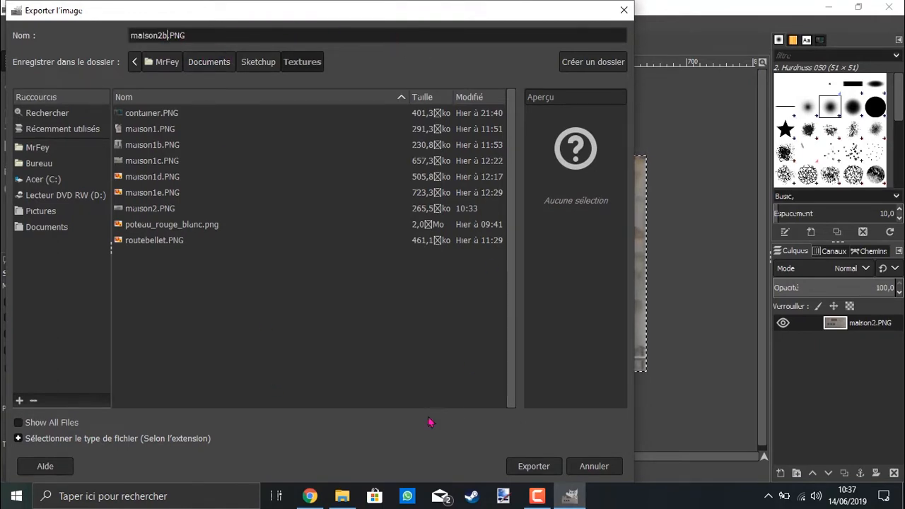
{"action": "type", "text": "b"}
{"action": "left_click", "coordinate": [536, 467]}
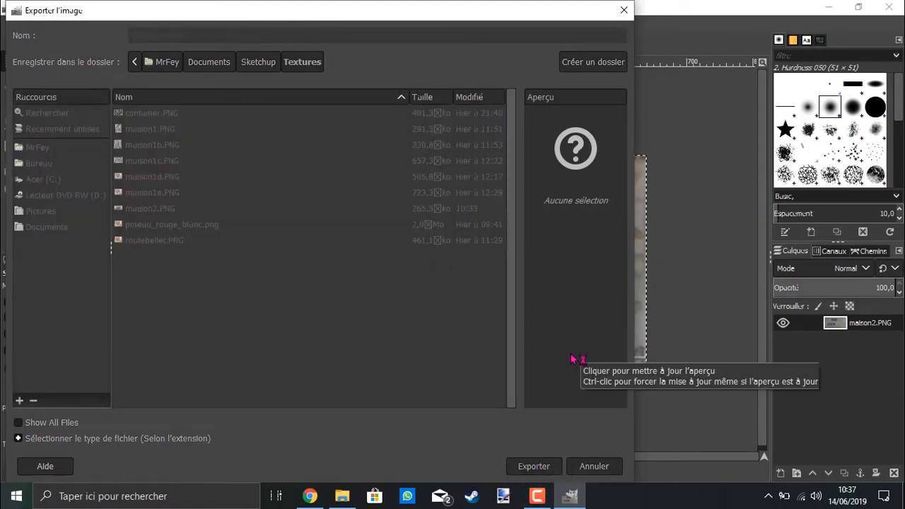
{"action": "left_click", "coordinate": [508, 383]}
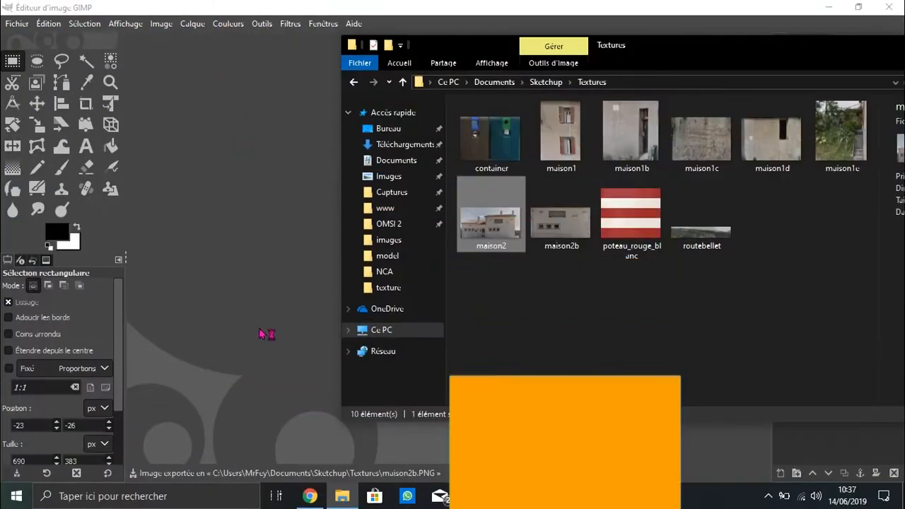
Reopen the original maison2.PNG and place the two right-hand perspective handles where the low entrance wing meets the taller building.
{"action": "left_click_drag", "start_coordinate": [262, 329], "coordinate": [263, 349]}
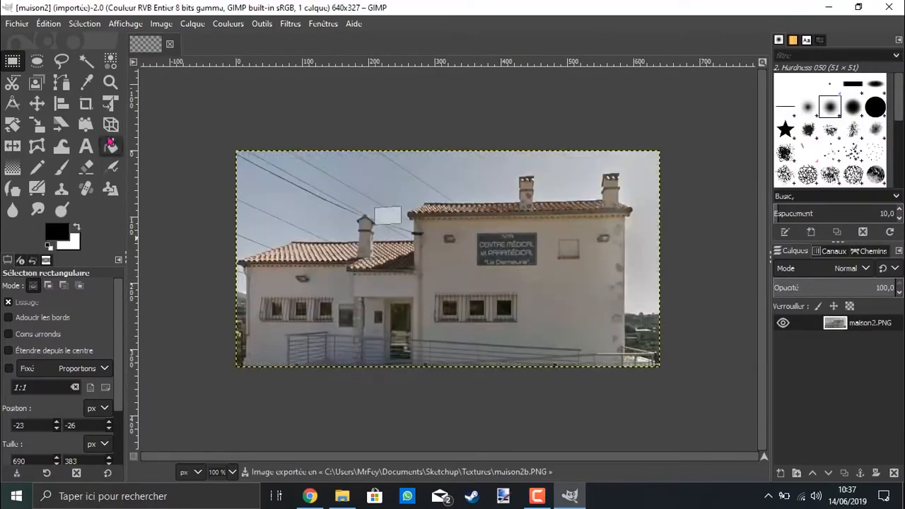
{"action": "left_click", "coordinate": [111, 125]}
{"action": "left_click_drag", "start_coordinate": [659, 151], "coordinate": [411, 277]}
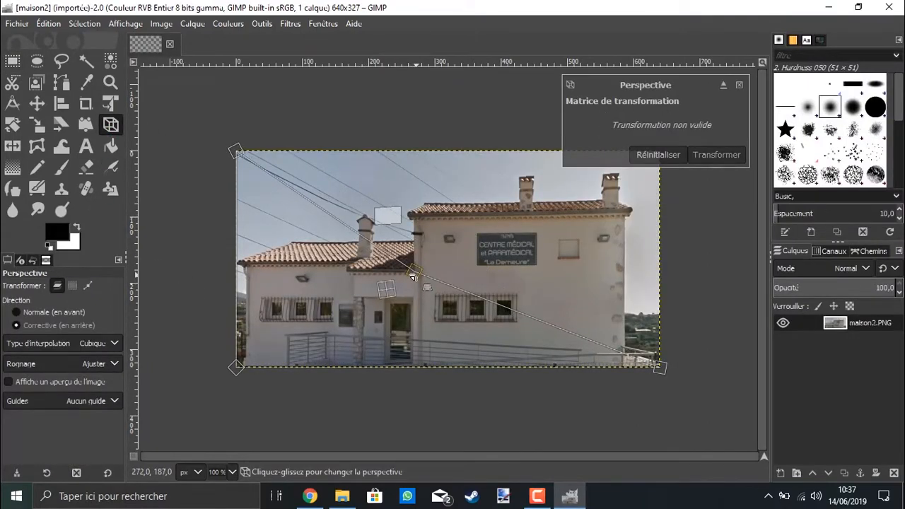
{"action": "left_click_drag", "start_coordinate": [654, 363], "coordinate": [423, 388]}
{"action": "scroll", "coordinate": [410, 359], "scroll_direction": "up", "scroll_amount": 4, "text": "ctrl"}
{"action": "scroll", "coordinate": [429, 354], "scroll_direction": "up", "scroll_amount": 6}
{"action": "left_click_drag", "start_coordinate": [424, 299], "coordinate": [423, 309]}
{"action": "scroll", "coordinate": [422, 312], "scroll_direction": "down", "scroll_amount": 5, "text": "ctrl"}
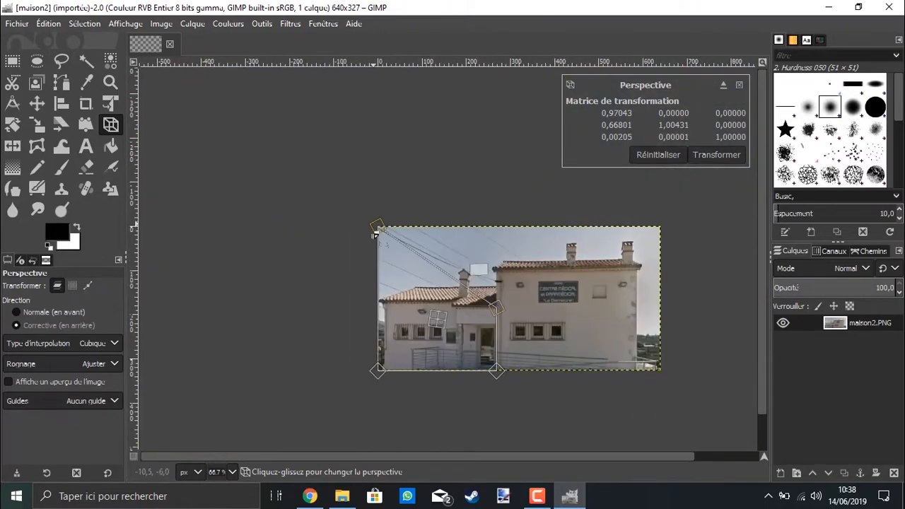
Align the two left-hand perspective handles with the outer wall edge of the low wing and apply the perspective correction.
{"action": "left_click_drag", "start_coordinate": [375, 231], "coordinate": [385, 297]}
{"action": "scroll", "coordinate": [386, 301], "scroll_direction": "up", "scroll_amount": 7, "text": "ctrl"}
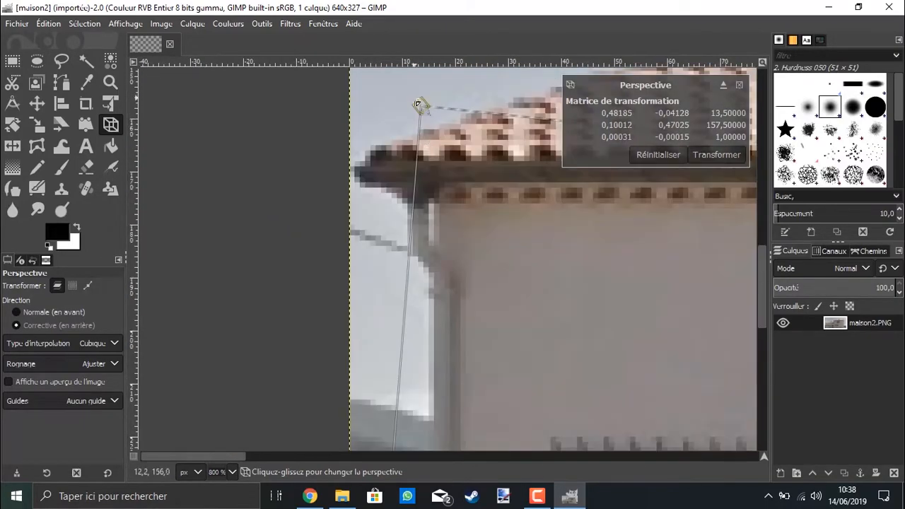
{"action": "left_click_drag", "start_coordinate": [417, 105], "coordinate": [401, 161]}
{"action": "scroll", "coordinate": [495, 299], "scroll_direction": "down", "scroll_amount": 5, "text": "ctrl"}
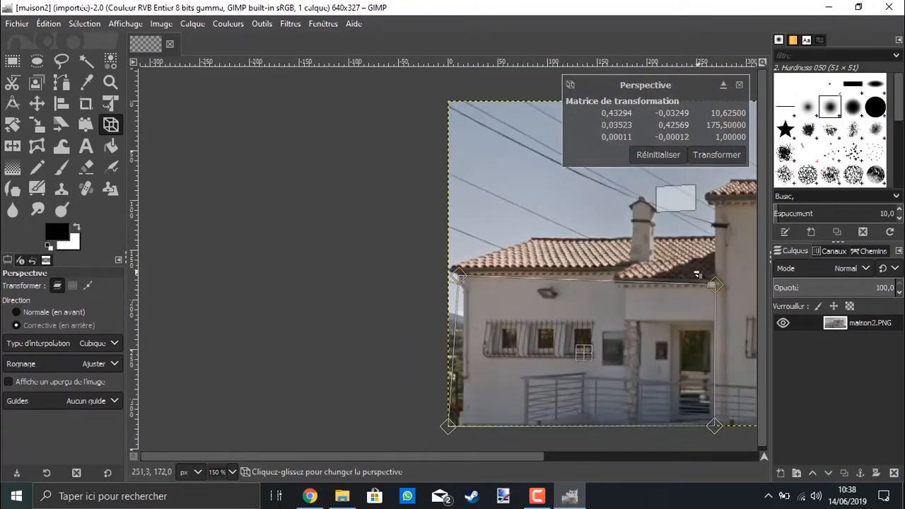
{"action": "left_click_drag", "start_coordinate": [460, 273], "coordinate": [462, 284]}
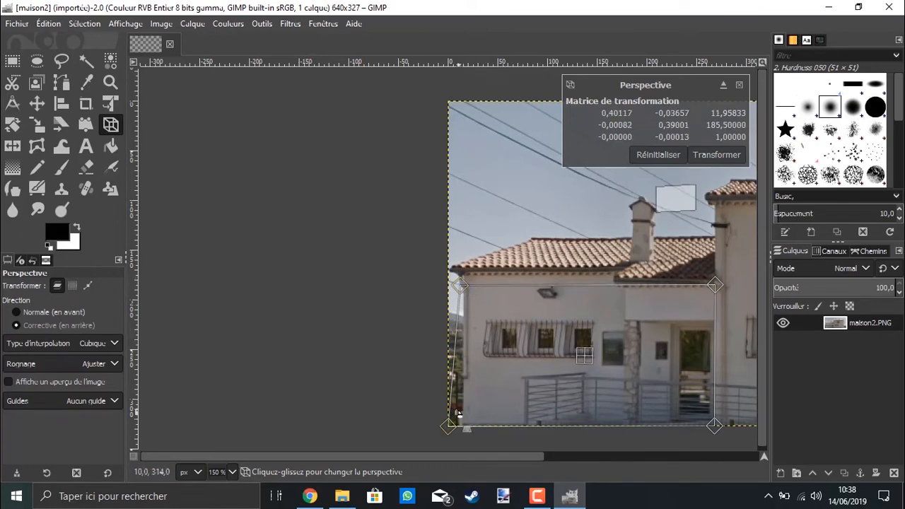
{"action": "left_click_drag", "start_coordinate": [450, 428], "coordinate": [463, 427]}
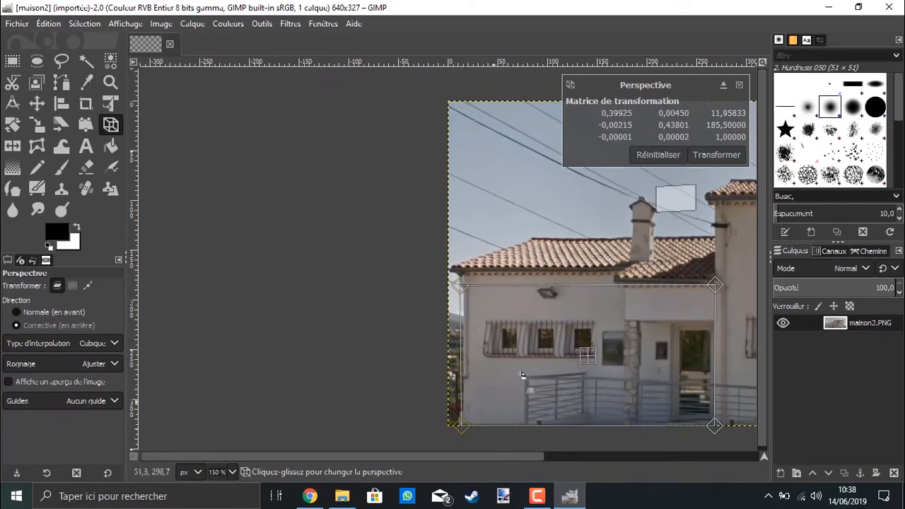
{"action": "scroll", "coordinate": [548, 355], "scroll_direction": "right", "scroll_amount": 5}
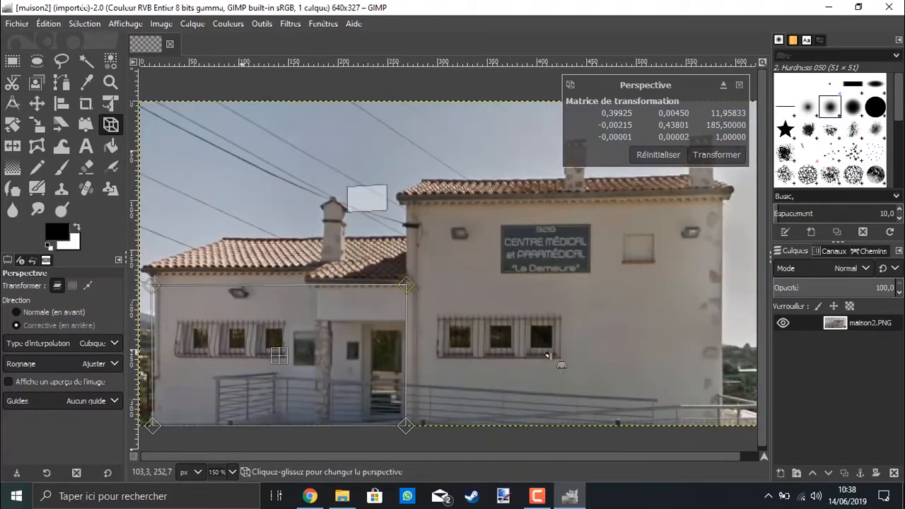
{"action": "left_click", "coordinate": [717, 155]}
Select a rectangle of about 719 × 379 px around the straightened entrance facade and crop the image to the selection.
{"action": "scroll", "coordinate": [299, 198], "scroll_direction": "up", "scroll_amount": 2, "text": "ctrl"}
{"action": "scroll", "coordinate": [463, 320], "scroll_direction": "down", "scroll_amount": 6, "text": "ctrl"}
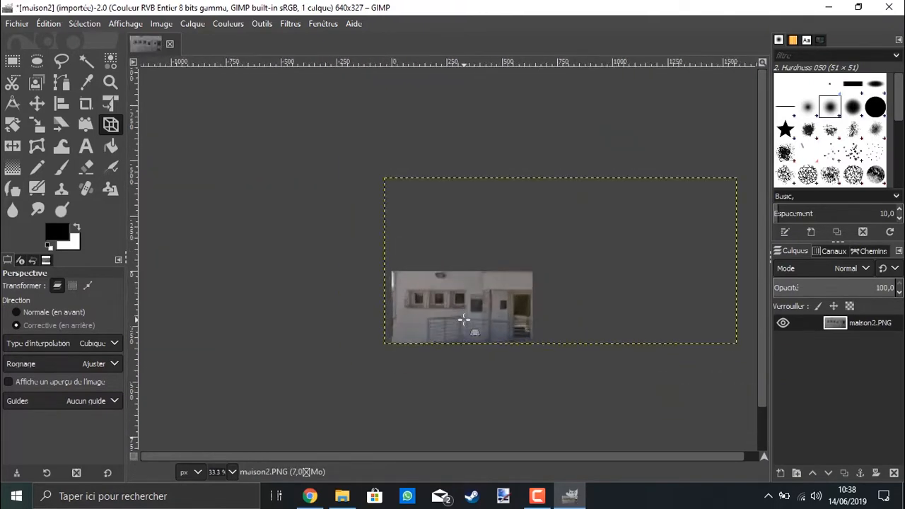
{"action": "scroll", "coordinate": [463, 320], "scroll_direction": "up", "scroll_amount": 2, "text": "ctrl"}
{"action": "left_click", "coordinate": [37, 62]}
{"action": "left_click", "coordinate": [12, 62]}
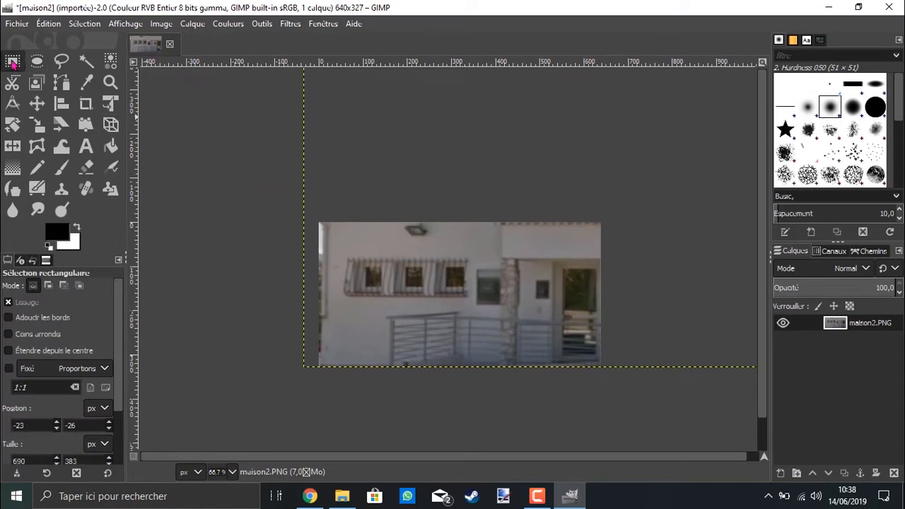
{"action": "left_click_drag", "start_coordinate": [307, 210], "coordinate": [623, 376]}
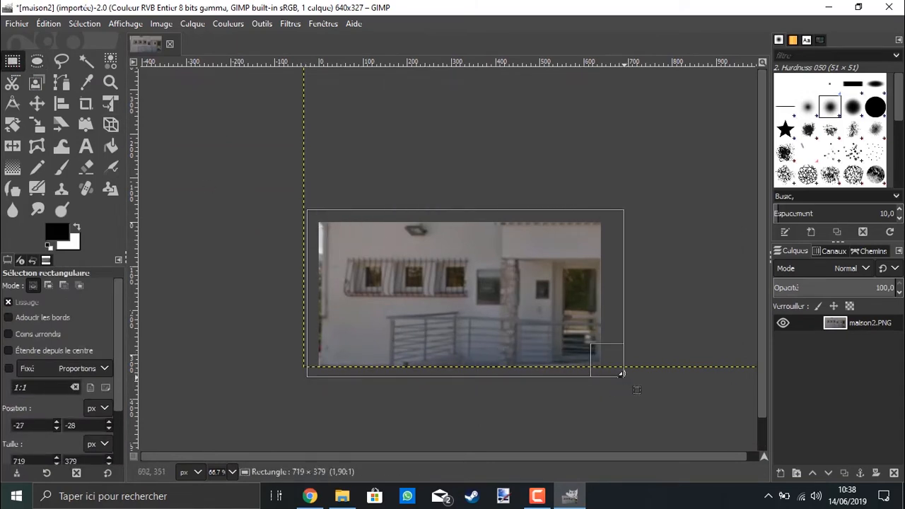
{"action": "left_click", "coordinate": [160, 24]}
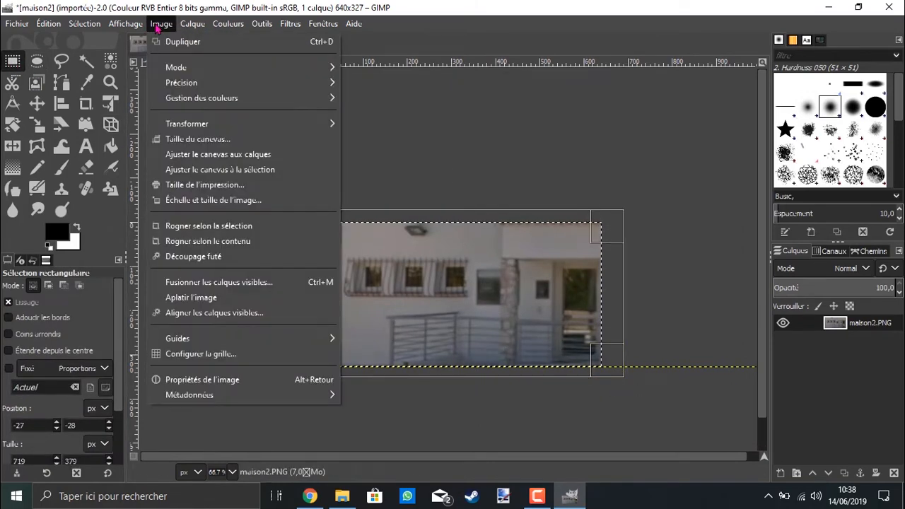
{"action": "left_click", "coordinate": [258, 227]}
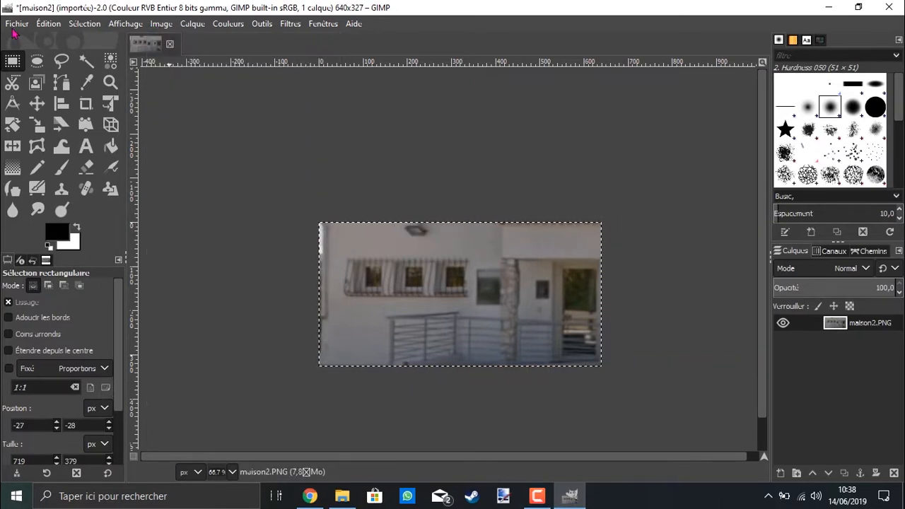
Export the cropped entrance facade as maison2.PNG in the Textures folder, overwriting the existing file.
{"action": "key", "text": "shift+ctrl+e"}
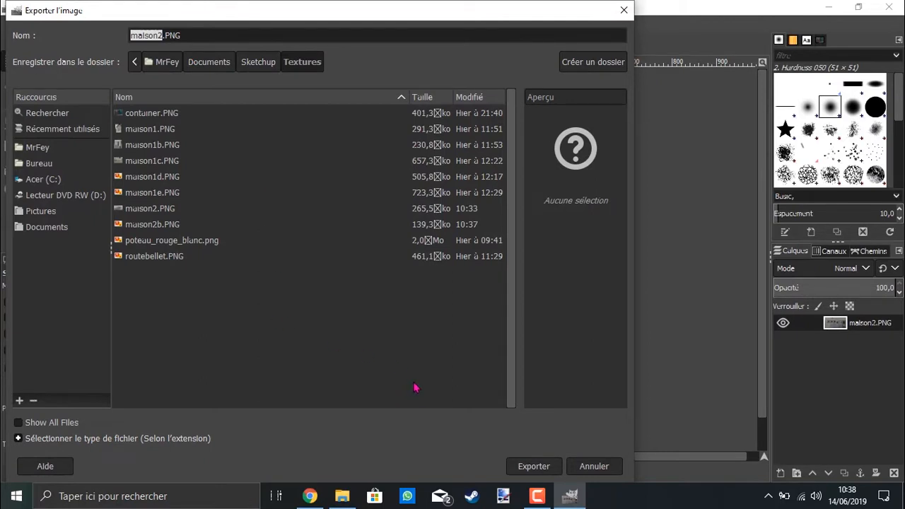
{"action": "left_click", "coordinate": [532, 467]}
{"action": "left_click", "coordinate": [368, 309]}
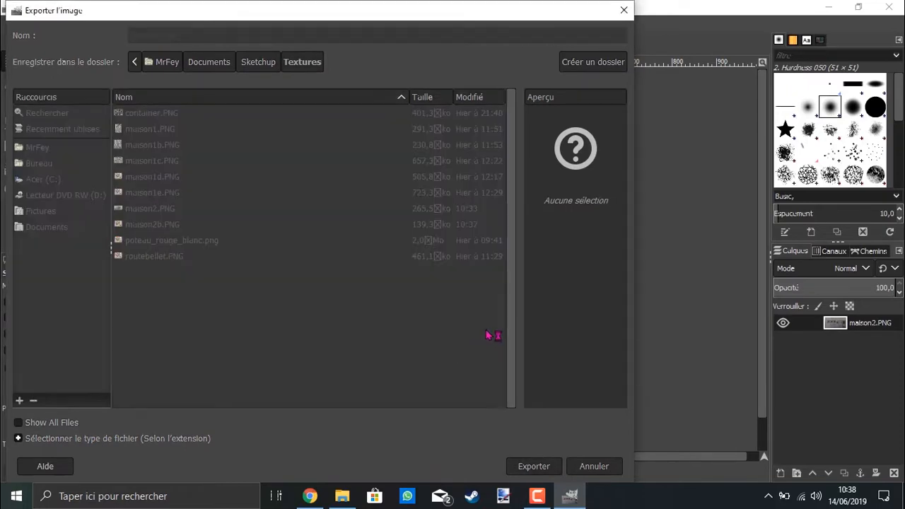
{"action": "left_click", "coordinate": [515, 388]}
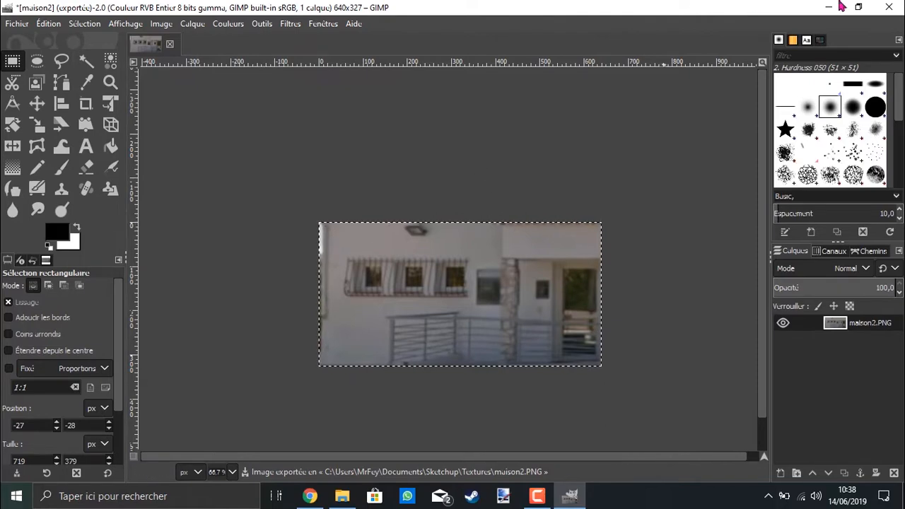
Close GIMP without saving the project and move the Textures folder window up the desktop.
{"action": "left_click", "coordinate": [890, 7]}
{"action": "left_click", "coordinate": [309, 291]}
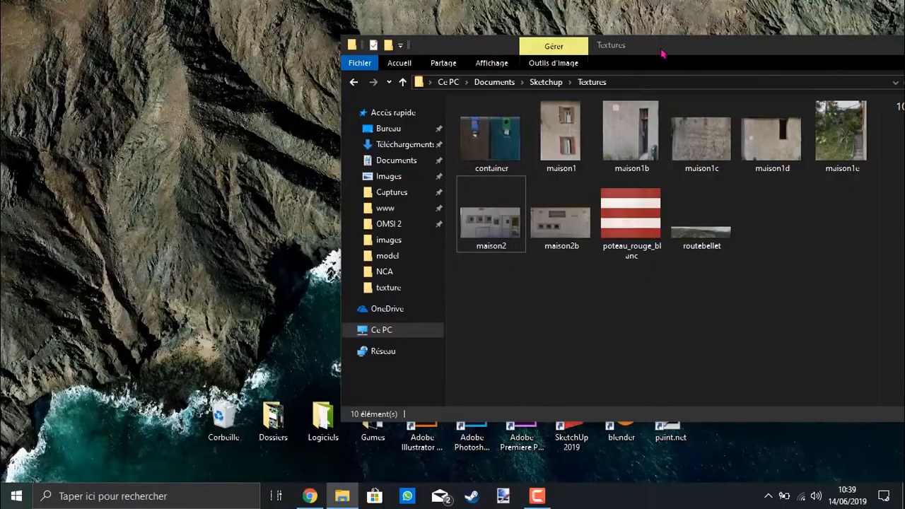
{"action": "left_click_drag", "start_coordinate": [662, 53], "coordinate": [370, 5]}
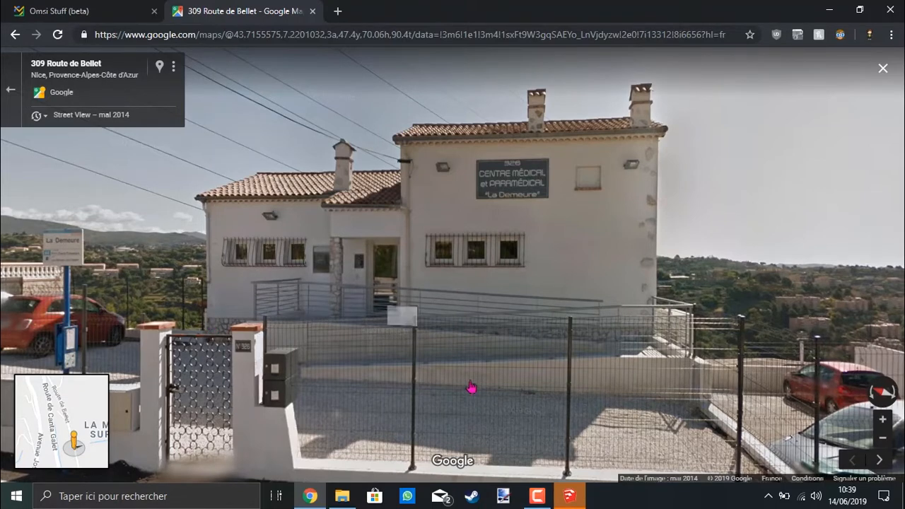
Switch to SketchUp and create a new model from the Simple template in meters.
{"action": "left_click", "coordinate": [569, 496]}
{"action": "scroll", "coordinate": [533, 283], "scroll_direction": "down", "scroll_amount": 1}
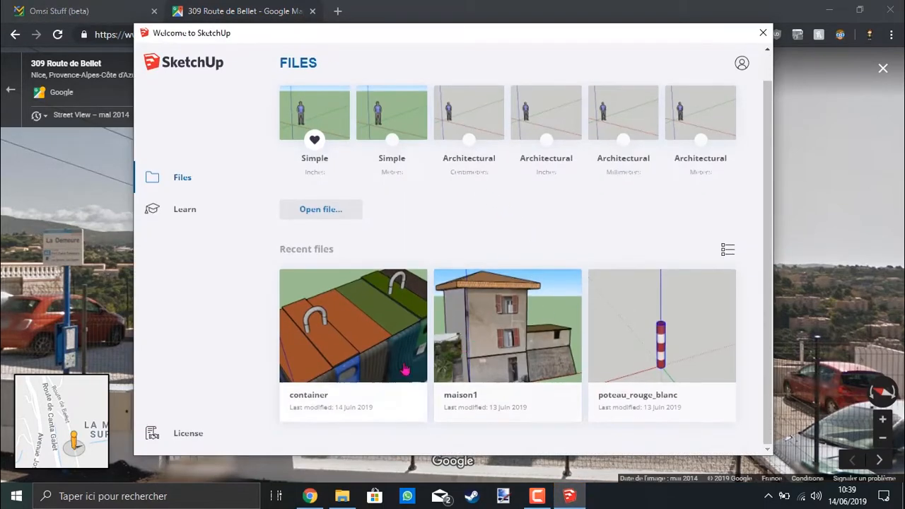
{"action": "scroll", "coordinate": [467, 289], "scroll_direction": "up", "scroll_amount": 1}
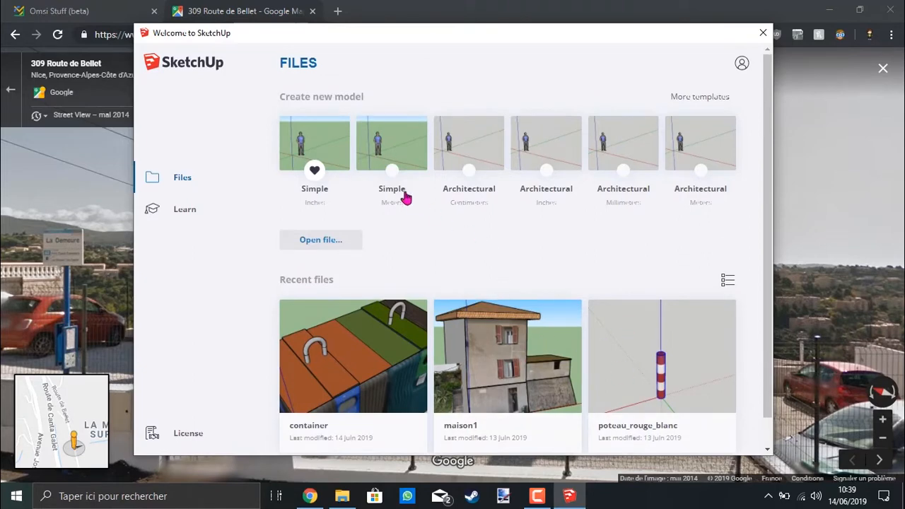
{"action": "left_click", "coordinate": [393, 141]}
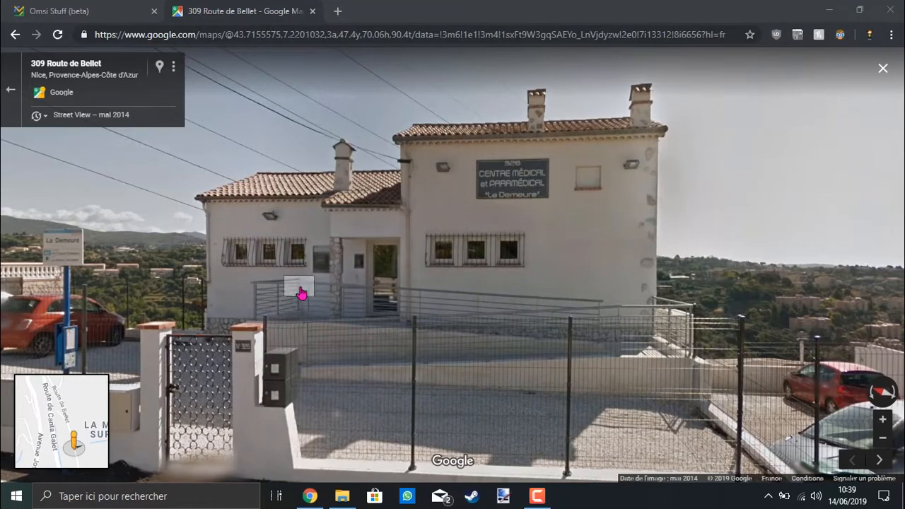
{"action": "left_click_drag", "start_coordinate": [531, 294], "coordinate": [693, 268]}
{"action": "left_click_drag", "start_coordinate": [430, 259], "coordinate": [301, 242]}
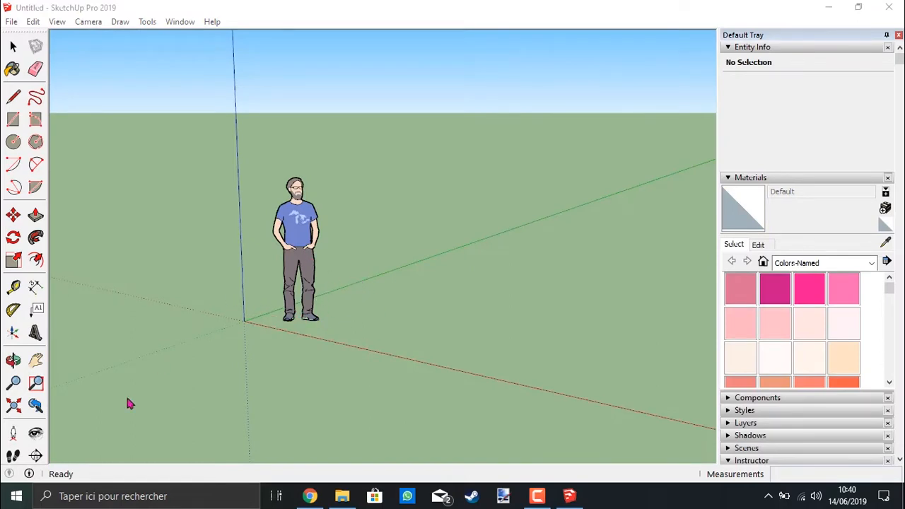
Delete the default human figure from the new model.
{"action": "mouse_move", "coordinate": [244, 322]}
{"action": "middle_mouse_down"}
{"action": "mouse_move", "coordinate": [349, 374]}
{"action": "mouse_move", "coordinate": [323, 278]}
{"action": "mouse_move", "coordinate": [336, 381]}
{"action": "mouse_move", "coordinate": [572, 323]}
{"action": "mouse_move", "coordinate": [546, 245]}
{"action": "mouse_move", "coordinate": [336, 276]}
{"action": "mouse_move", "coordinate": [343, 346]}
{"action": "mouse_move", "coordinate": [376, 316]}
{"action": "mouse_move", "coordinate": [356, 305]}
{"action": "mouse_move", "coordinate": [309, 327]}
{"action": "middle_mouse_up"}
{"action": "scroll", "coordinate": [309, 327], "scroll_direction": "up", "scroll_amount": 5}
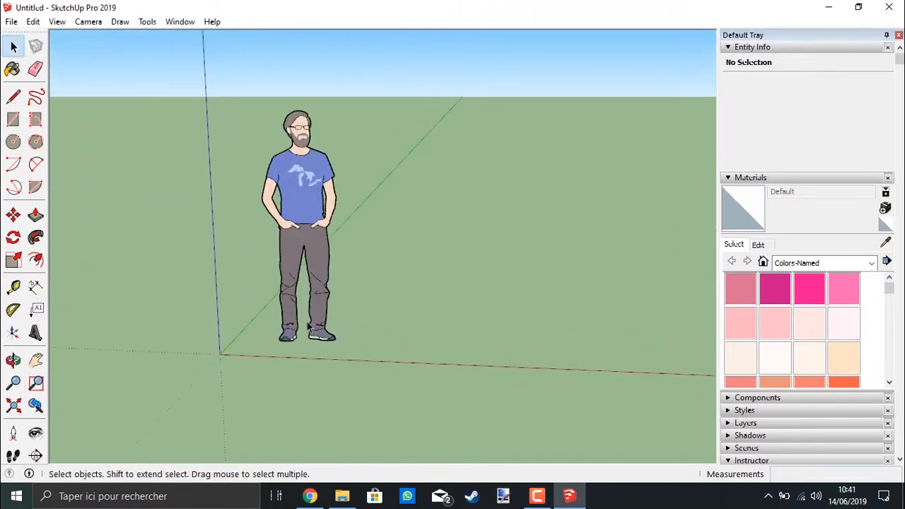
{"action": "scroll", "coordinate": [309, 327], "scroll_direction": "down", "scroll_amount": 4}
{"action": "scroll", "coordinate": [309, 327], "scroll_direction": "up", "scroll_amount": 4}
{"action": "scroll", "coordinate": [309, 329], "scroll_direction": "down", "scroll_amount": 1}
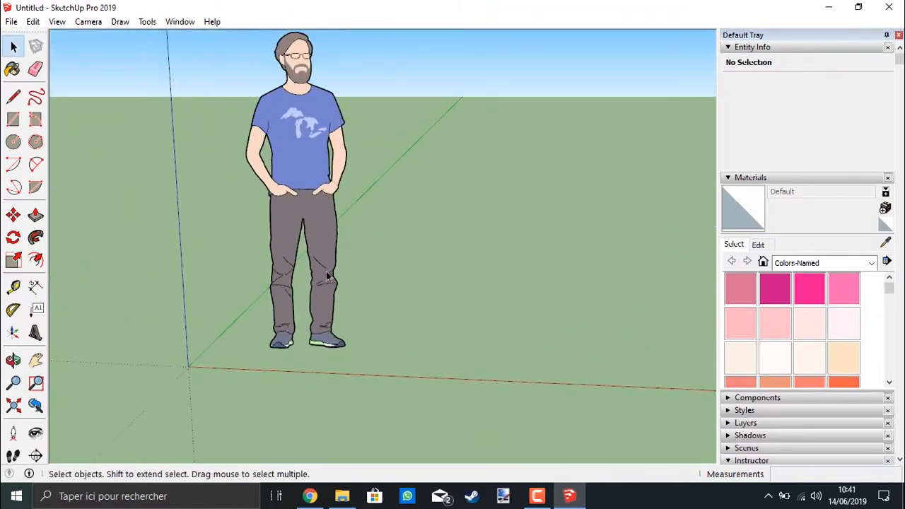
{"action": "left_click", "coordinate": [329, 276]}
{"action": "key", "text": "Delete"}
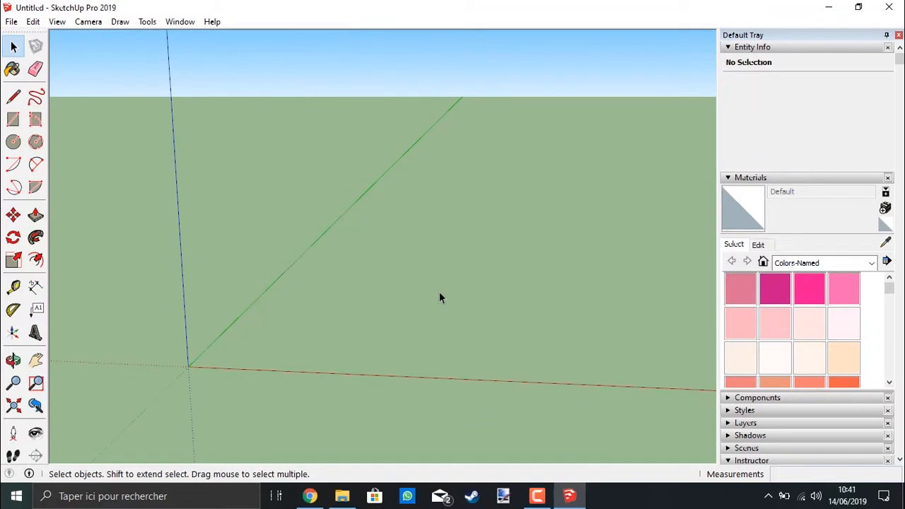
Draw a 5 m by 5 m square on the ground, starting from the origin.
{"action": "left_click", "coordinate": [13, 119]}
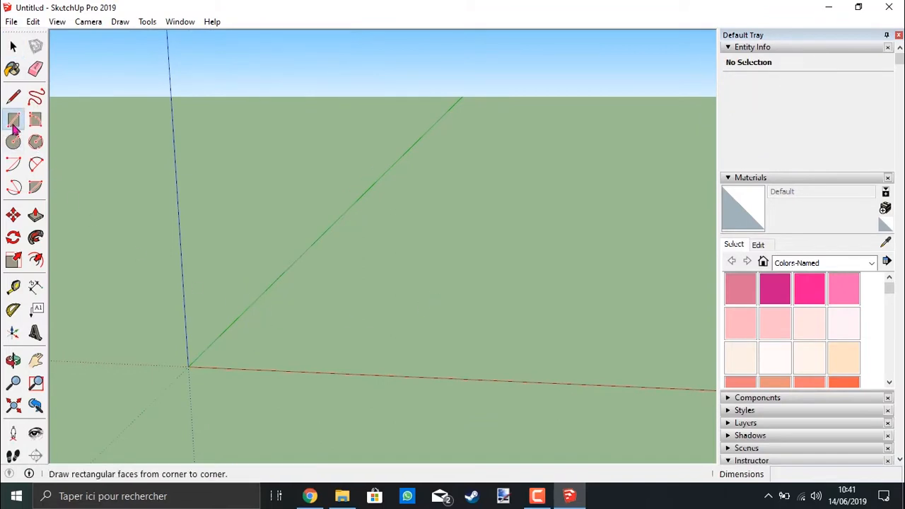
{"action": "middle_click_drag", "start_coordinate": [349, 283], "coordinate": [339, 333]}
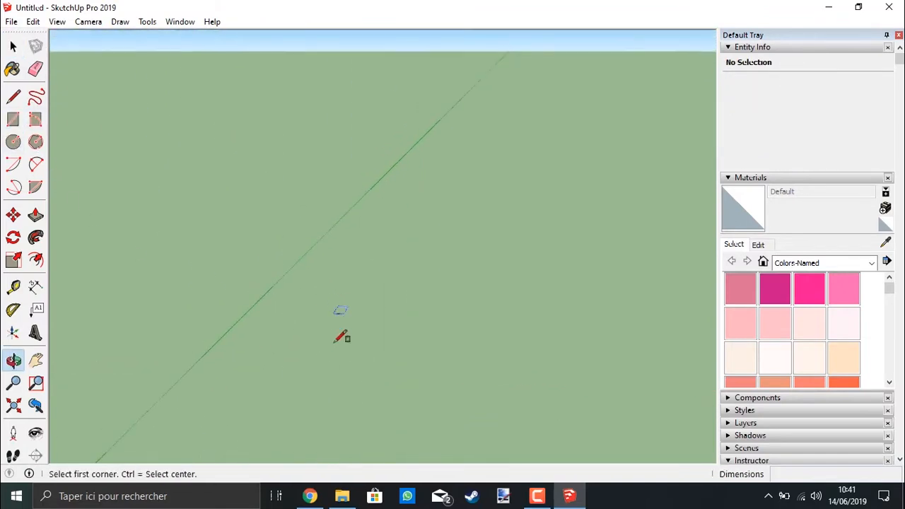
{"action": "scroll", "coordinate": [346, 366], "scroll_direction": "down", "scroll_amount": 2}
{"action": "scroll", "coordinate": [375, 395], "scroll_direction": "down", "scroll_amount": 2}
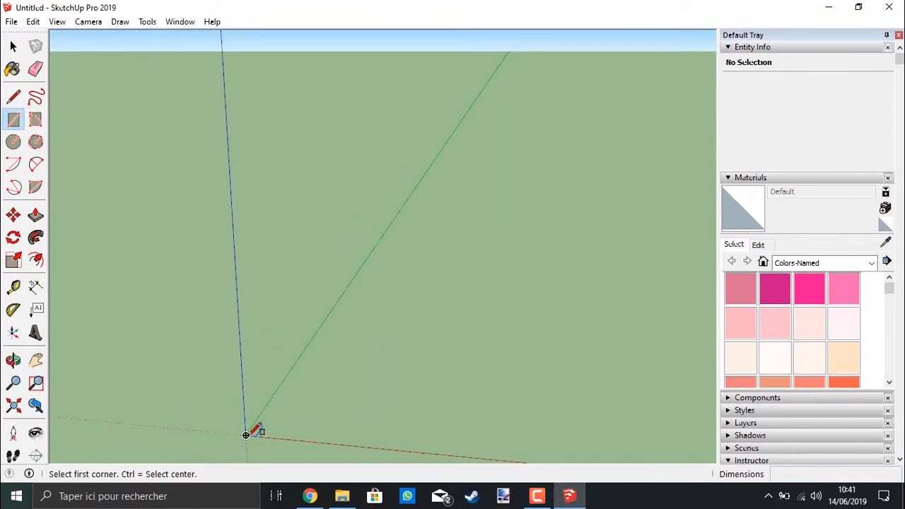
{"action": "left_click", "coordinate": [246, 434]}
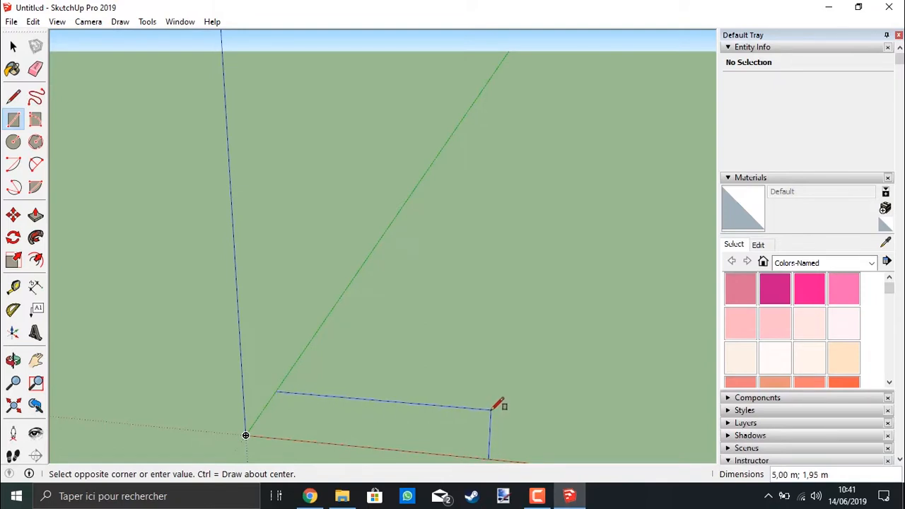
{"action": "scroll", "coordinate": [498, 405], "scroll_direction": "up", "scroll_amount": 3}
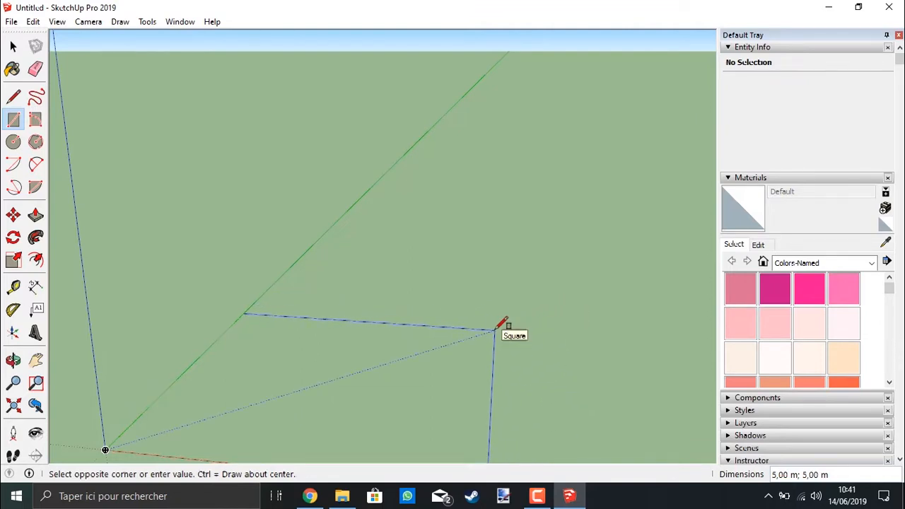
{"action": "left_click", "coordinate": [495, 330]}
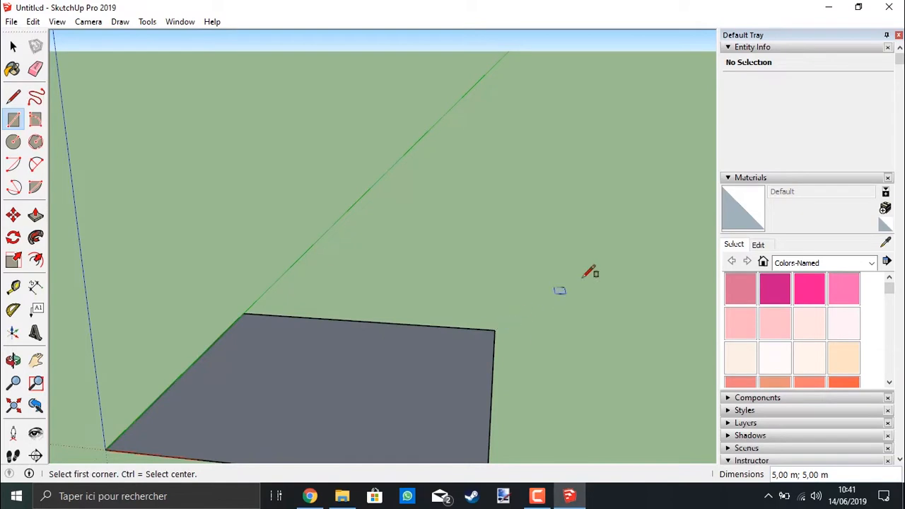
Check the Street View reference and draw an adjoining rectangle from the square's far corner, extending forward past the square's front edge.
{"action": "left_click", "coordinate": [36, 360]}
{"action": "mouse_move", "coordinate": [408, 400]}
{"action": "left_mouse_down"}
{"action": "mouse_move", "coordinate": [404, 283]}
{"action": "mouse_move", "coordinate": [414, 314]}
{"action": "left_mouse_up"}
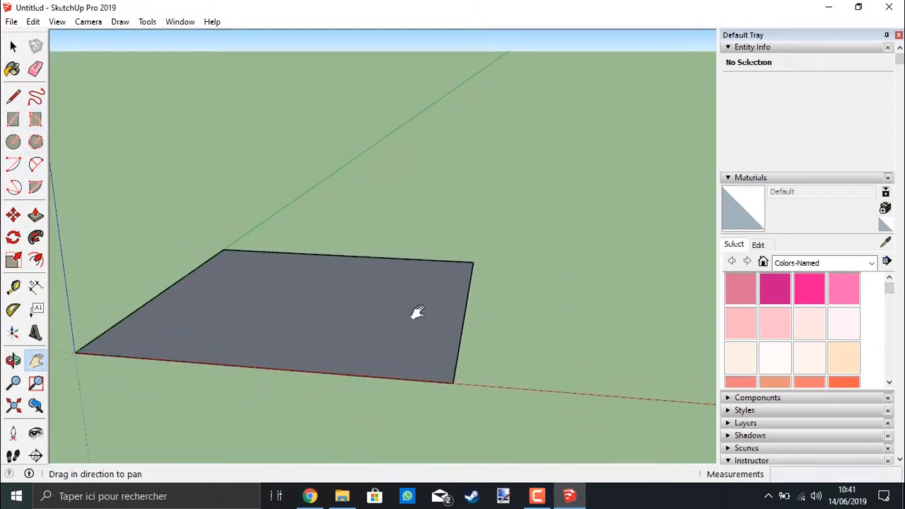
{"action": "left_click", "coordinate": [311, 496]}
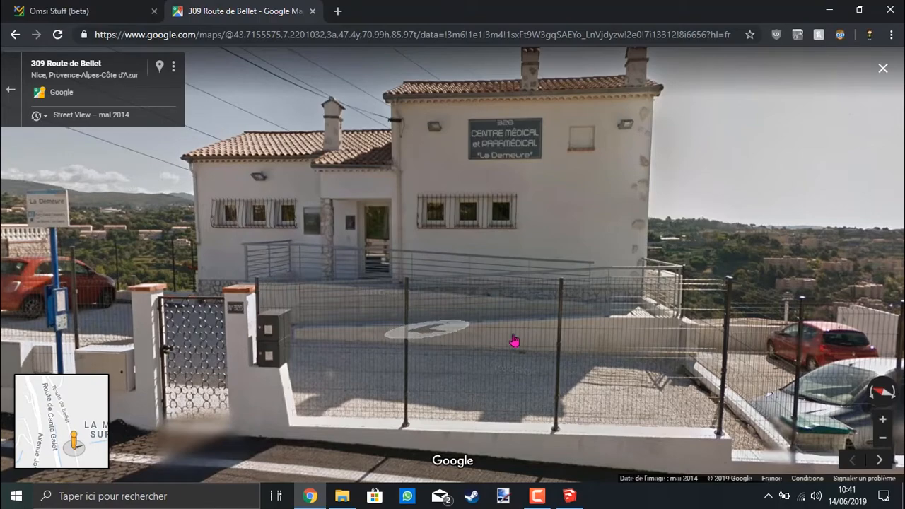
{"action": "left_click", "coordinate": [577, 494]}
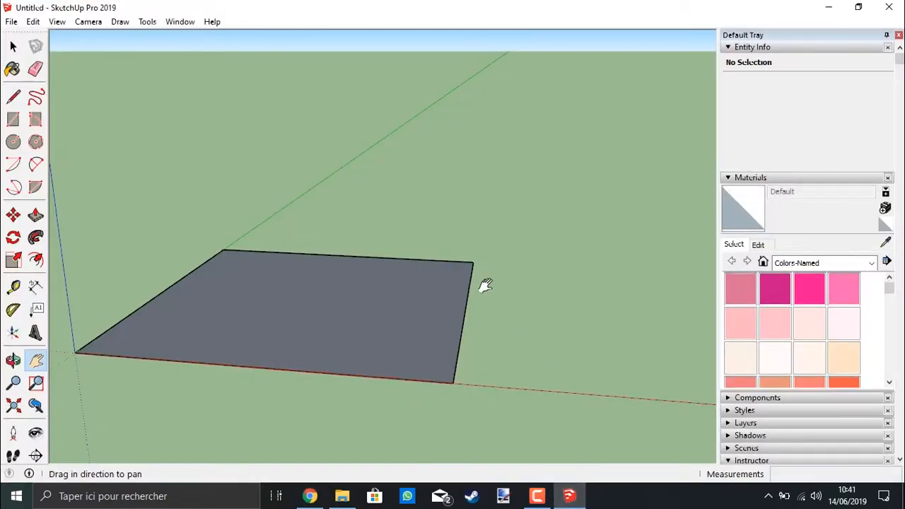
{"action": "left_click", "coordinate": [12, 120]}
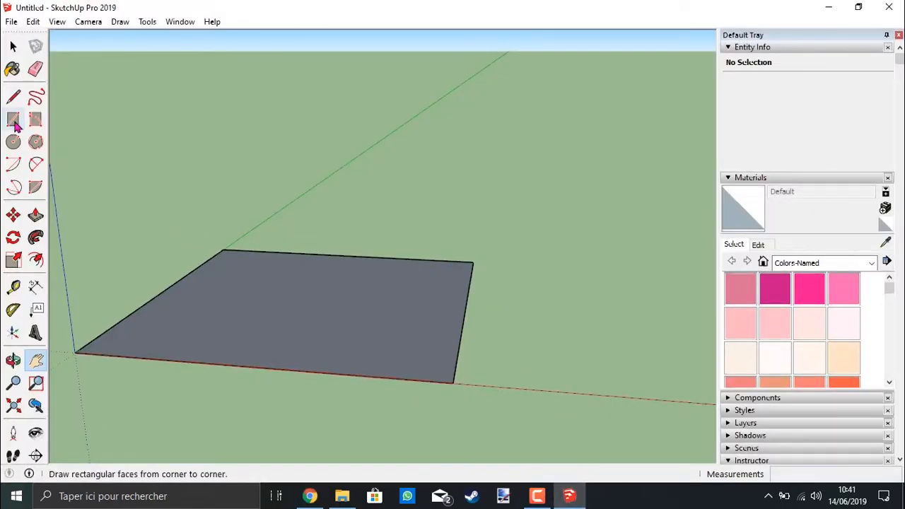
{"action": "left_click", "coordinate": [473, 263]}
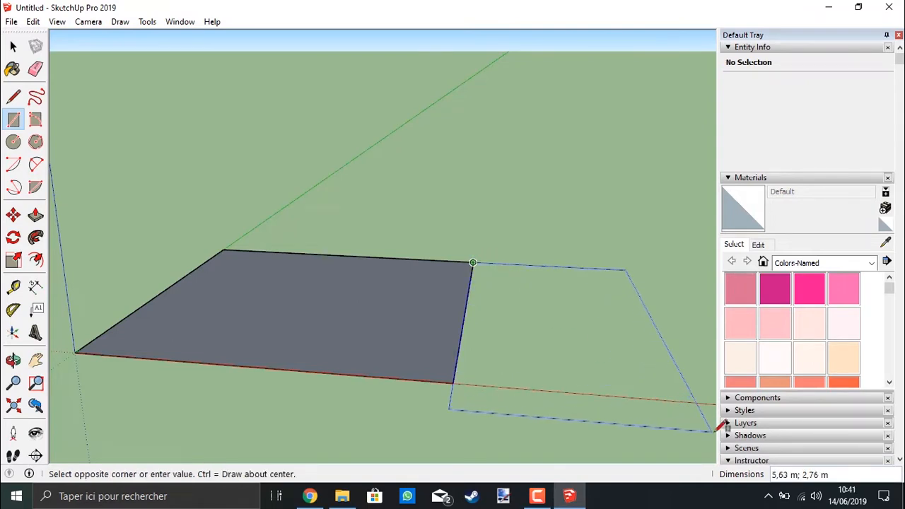
{"action": "left_click_drag", "start_coordinate": [738, 432], "coordinate": [602, 442]}
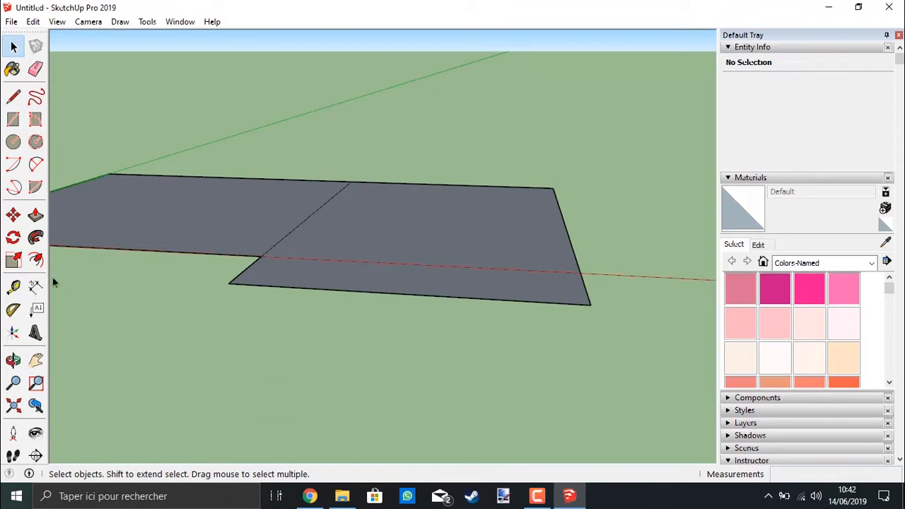
Compare the footprint with the Street View photo and extrude both rectangles into a low base of equal height.
{"action": "left_click", "coordinate": [35, 361]}
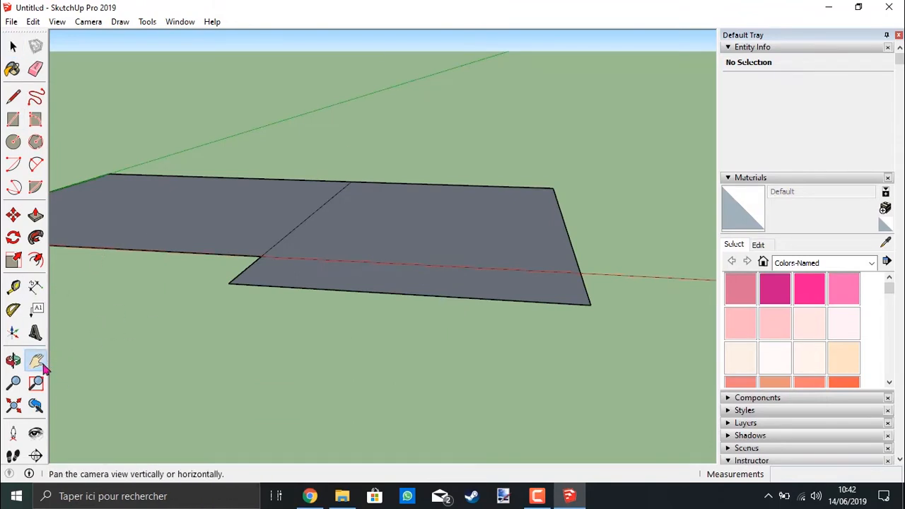
{"action": "left_click_drag", "start_coordinate": [180, 283], "coordinate": [376, 312]}
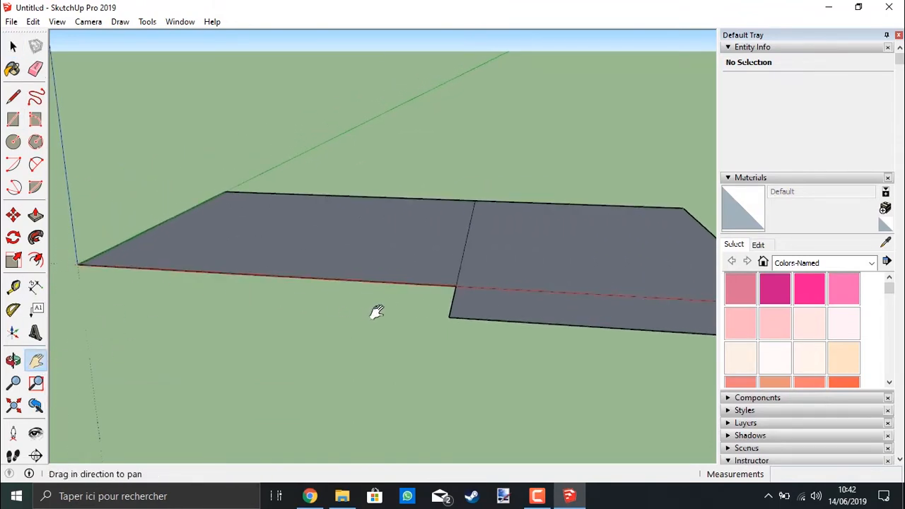
{"action": "middle_click_drag", "start_coordinate": [303, 277], "coordinate": [485, 354]}
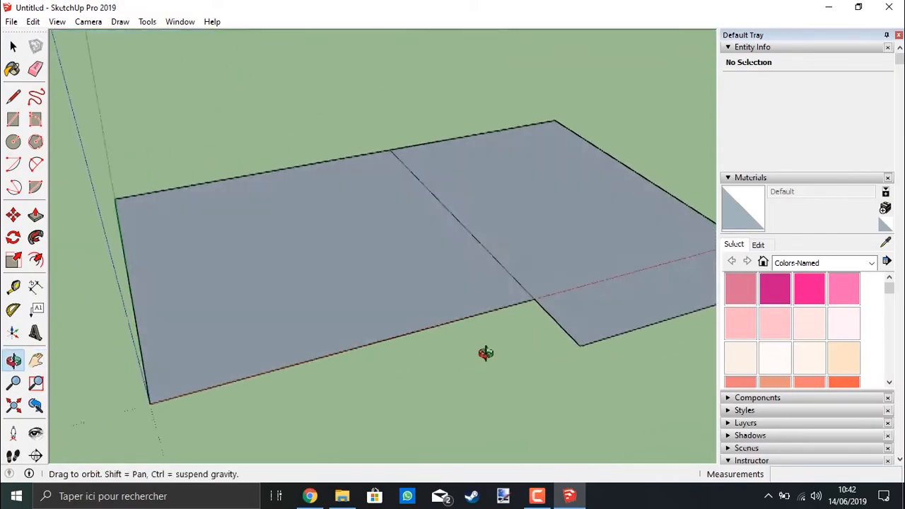
{"action": "left_click_drag", "start_coordinate": [485, 354], "coordinate": [477, 292]}
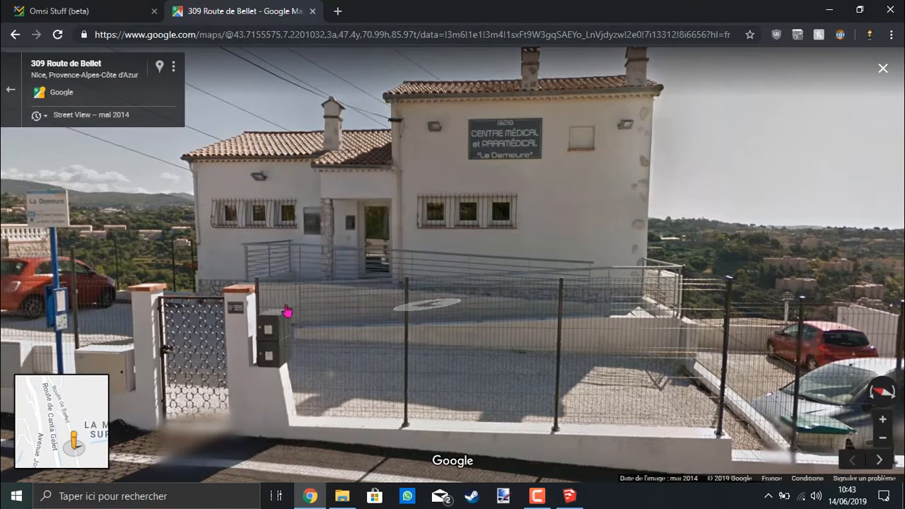
{"action": "left_click", "coordinate": [569, 496]}
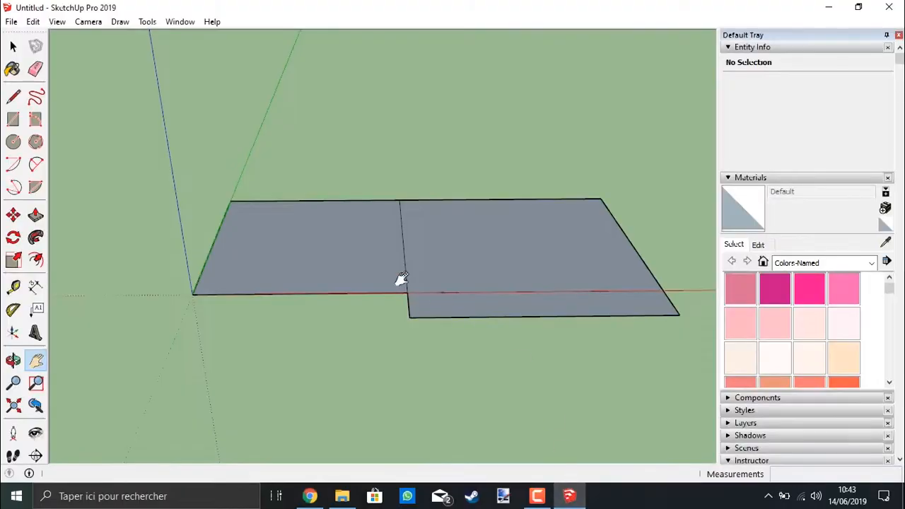
{"action": "left_click", "coordinate": [36, 214]}
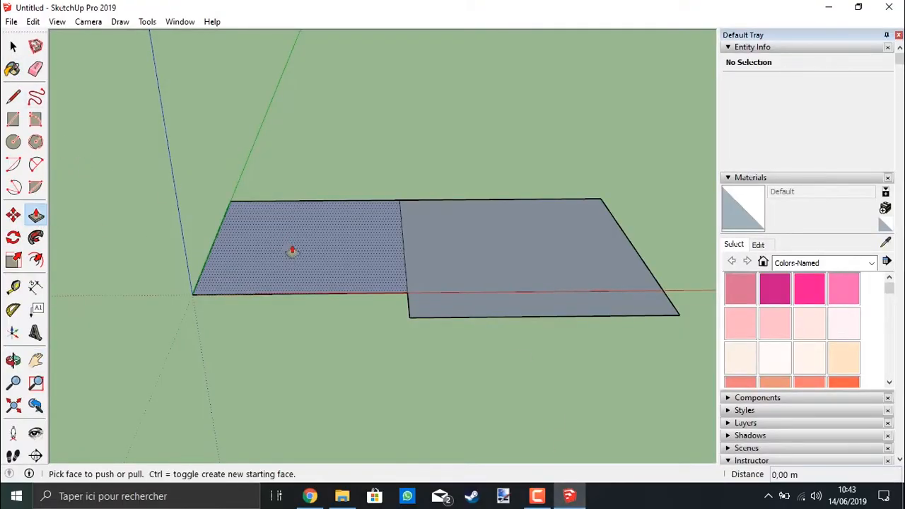
{"action": "left_click_drag", "start_coordinate": [292, 250], "coordinate": [302, 226]}
{"action": "left_click_drag", "start_coordinate": [511, 295], "coordinate": [505, 255]}
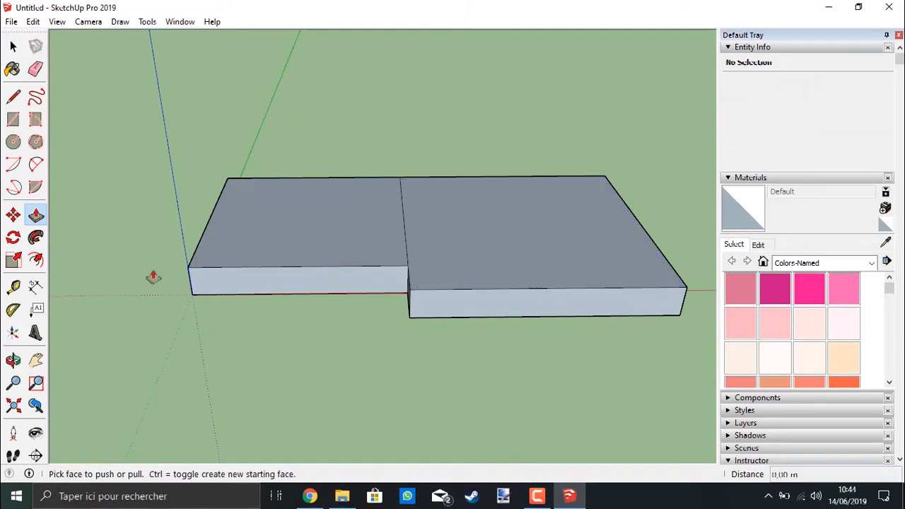
Draw a 5 m line across the smaller block's top, parallel to and slightly behind its front edge.
{"action": "left_click", "coordinate": [14, 98]}
{"action": "middle_click_drag", "start_coordinate": [283, 238], "coordinate": [220, 300]}
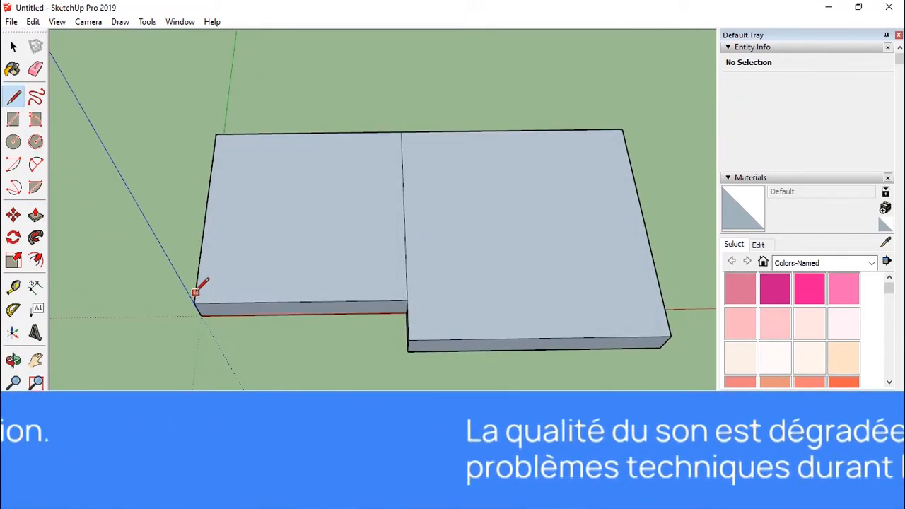
{"action": "scroll", "coordinate": [193, 304], "scroll_direction": "up", "scroll_amount": 3}
{"action": "scroll", "coordinate": [193, 306], "scroll_direction": "up", "scroll_amount": 2}
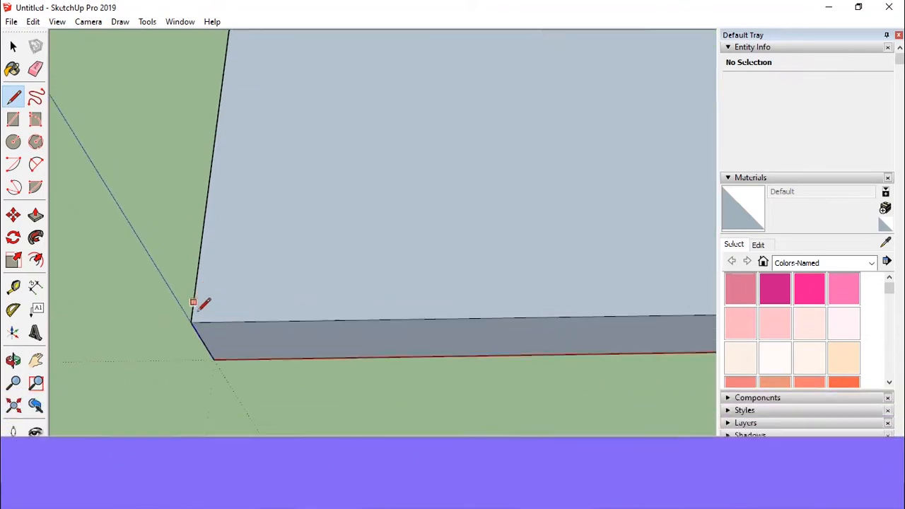
{"action": "left_click", "coordinate": [192, 309]}
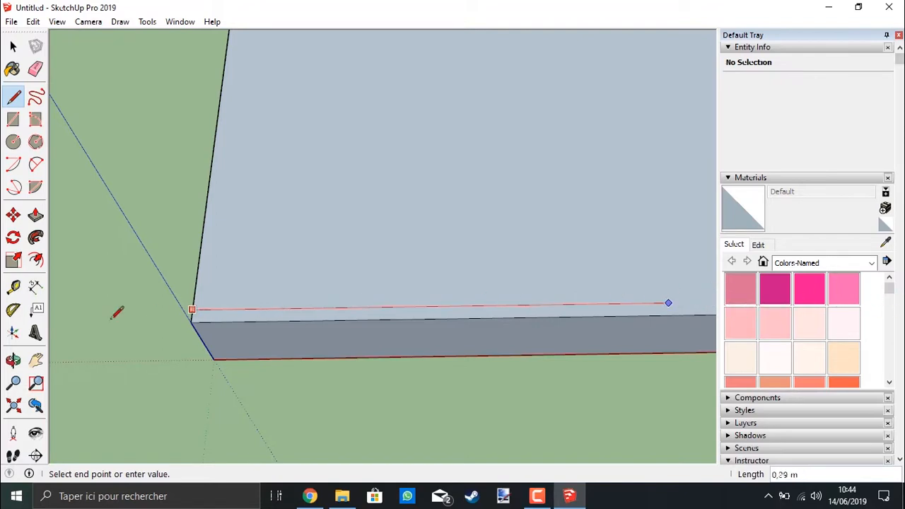
{"action": "left_click", "coordinate": [36, 360]}
{"action": "left_click_drag", "start_coordinate": [403, 287], "coordinate": [262, 289]}
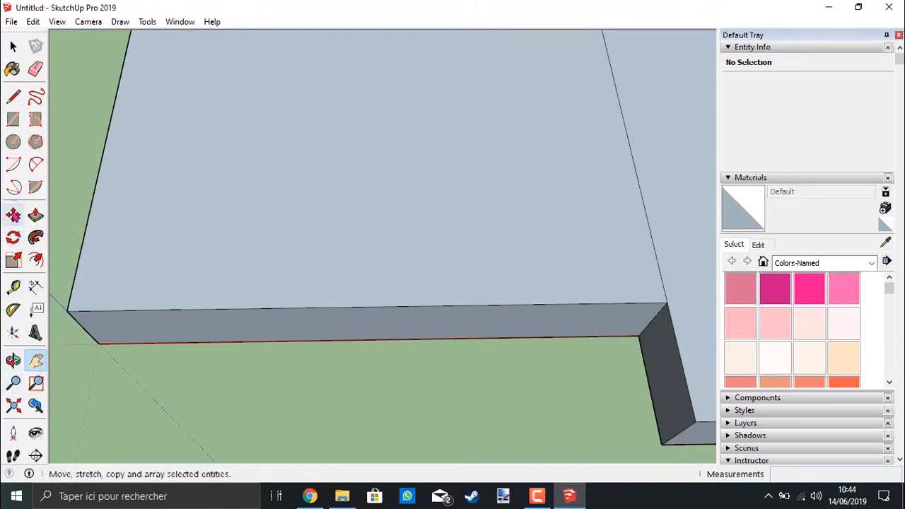
{"action": "left_click", "coordinate": [12, 96]}
{"action": "left_click", "coordinate": [69, 301]}
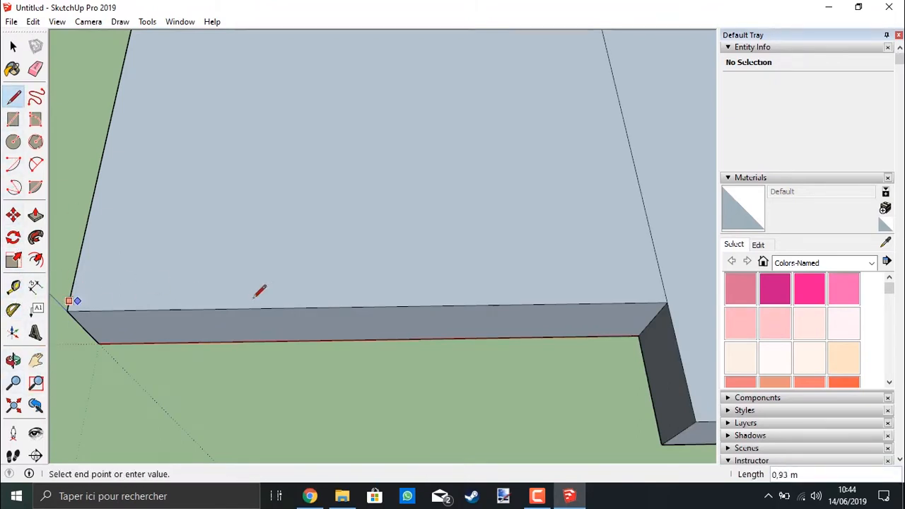
{"action": "left_click", "coordinate": [664, 290]}
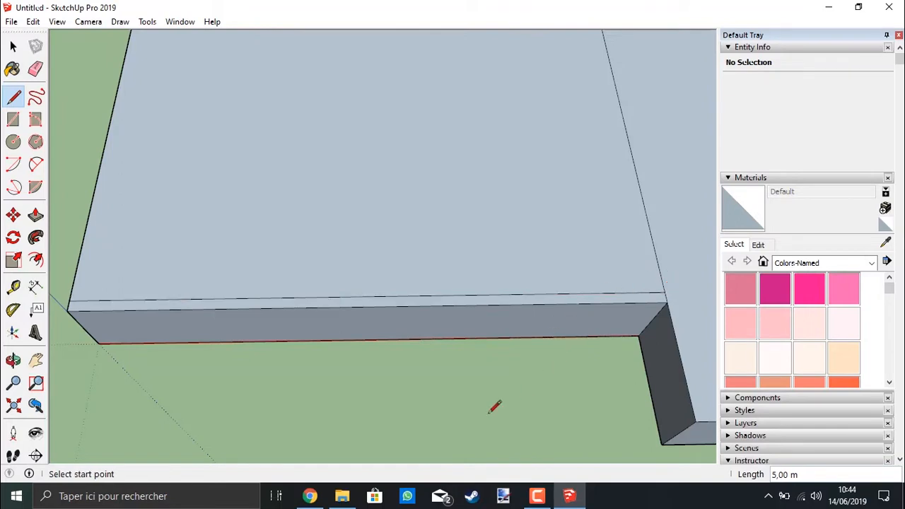
Draw a matching line across the larger block's top, slightly behind and parallel to its front edge.
{"action": "left_click", "coordinate": [35, 358]}
{"action": "left_click_drag", "start_coordinate": [466, 375], "coordinate": [63, 338]}
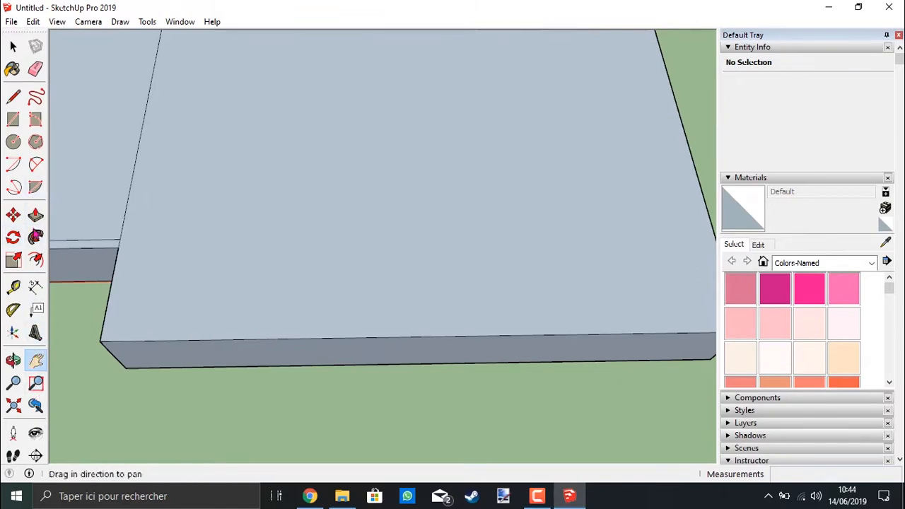
{"action": "left_click", "coordinate": [14, 97]}
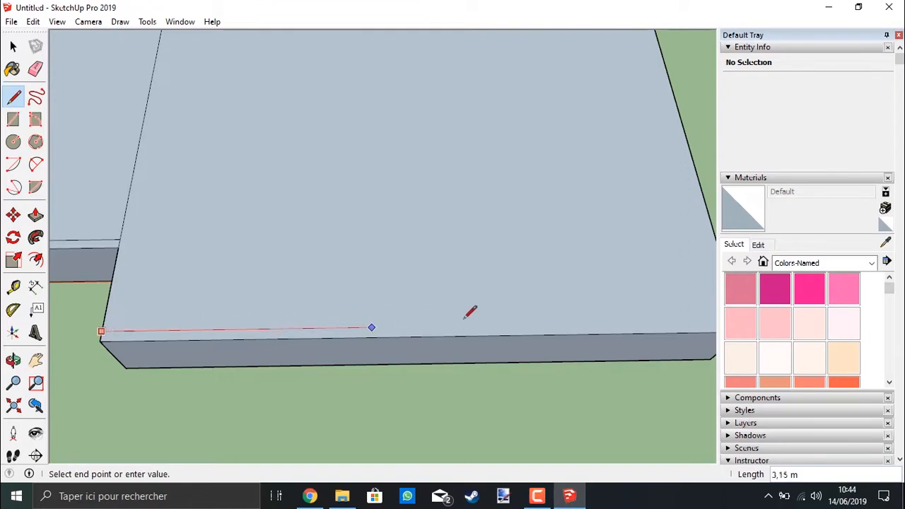
{"action": "left_click", "coordinate": [35, 360]}
{"action": "left_click_drag", "start_coordinate": [435, 321], "coordinate": [359, 325]}
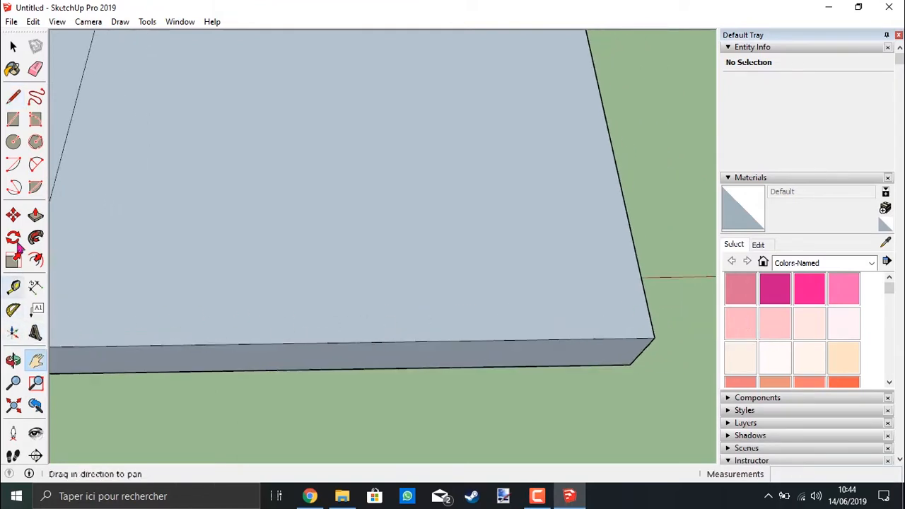
{"action": "left_click", "coordinate": [12, 97]}
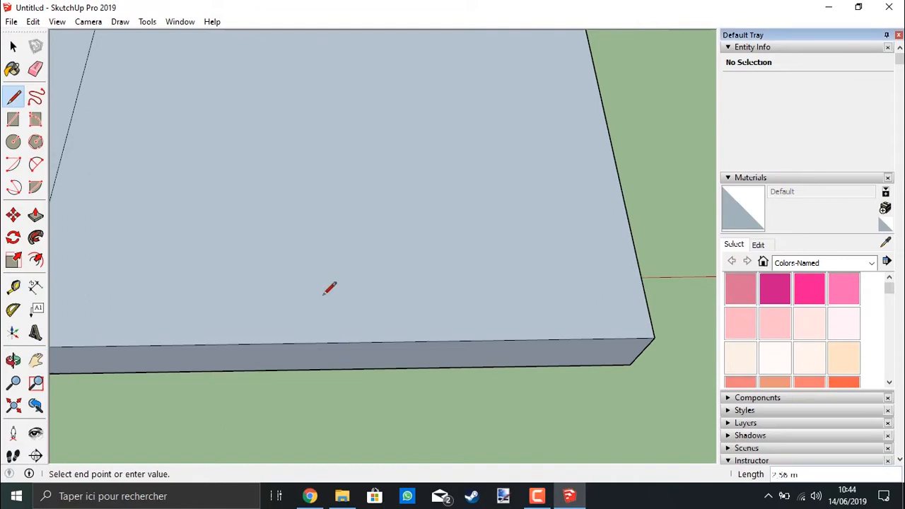
{"action": "left_click", "coordinate": [654, 323]}
{"action": "scroll", "coordinate": [215, 281], "scroll_direction": "down", "scroll_amount": 5}
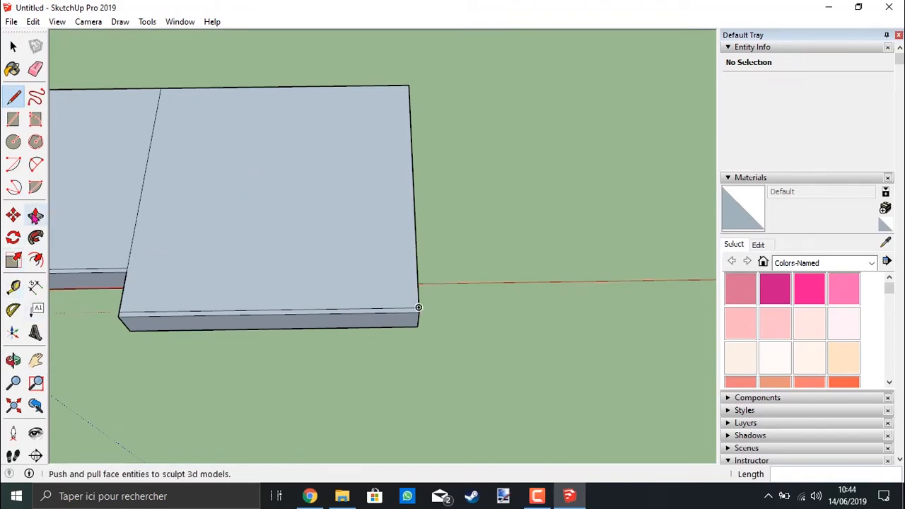
Extrude the smaller block's main top face upward by about 2.99 m, leaving the narrow front strip at base height.
{"action": "left_click", "coordinate": [35, 215]}
{"action": "middle_click_drag", "start_coordinate": [138, 208], "coordinate": [42, 309]}
{"action": "left_click", "coordinate": [39, 364]}
{"action": "left_click_drag", "start_coordinate": [177, 311], "coordinate": [448, 319]}
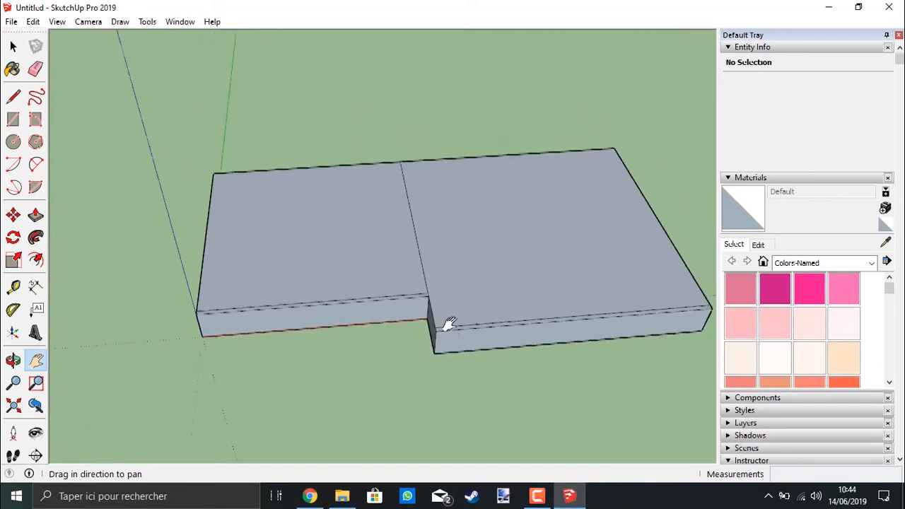
{"action": "left_click", "coordinate": [35, 215]}
{"action": "left_click_drag", "start_coordinate": [282, 265], "coordinate": [314, 155]}
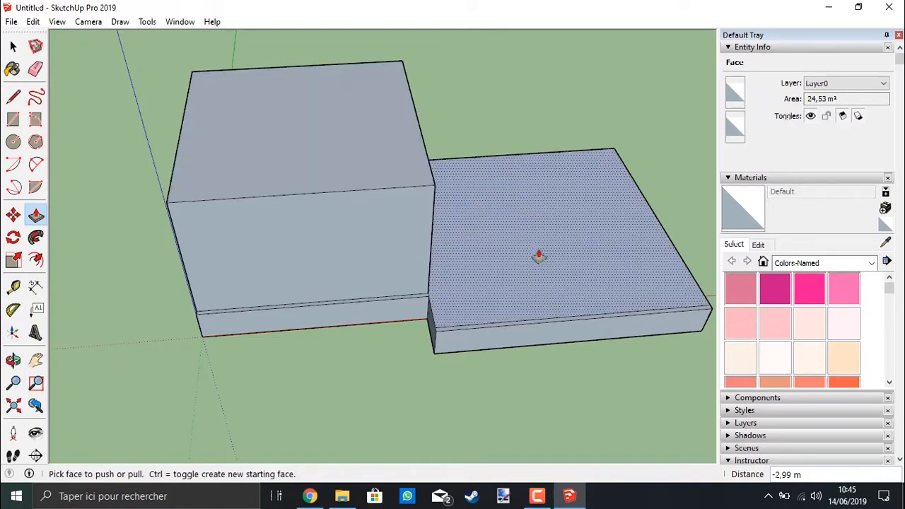
Extrude the larger block's main top face up to the smaller block's height, plus about 1.01 m more.
{"action": "left_click_drag", "start_coordinate": [539, 256], "coordinate": [519, 106]}
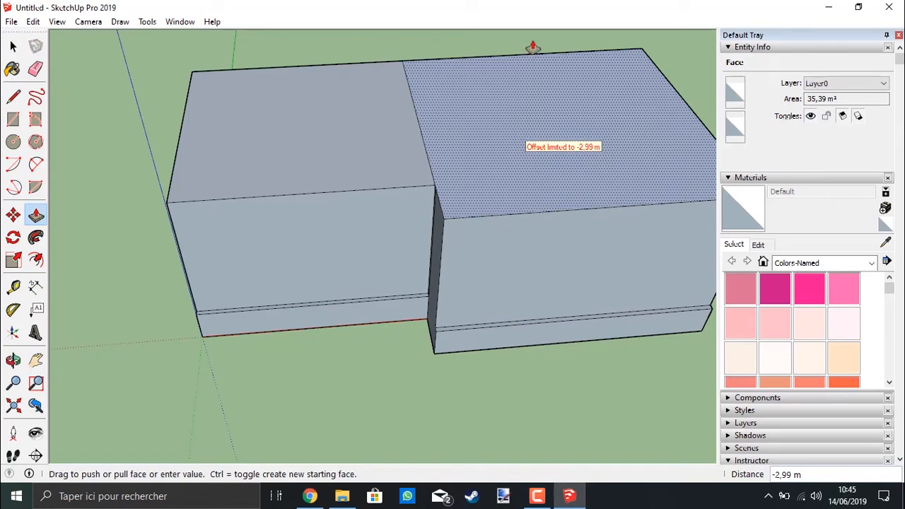
{"action": "left_click_drag", "start_coordinate": [536, 102], "coordinate": [526, 349]}
{"action": "left_click_drag", "start_coordinate": [520, 413], "coordinate": [527, 91]}
{"action": "left_click", "coordinate": [15, 48]}
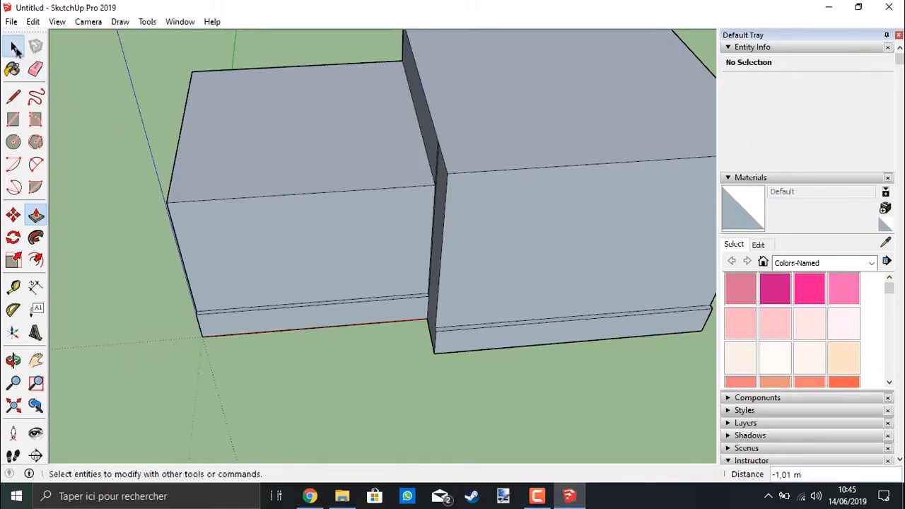
{"action": "left_click", "coordinate": [35, 360]}
{"action": "left_click_drag", "start_coordinate": [481, 295], "coordinate": [414, 297]}
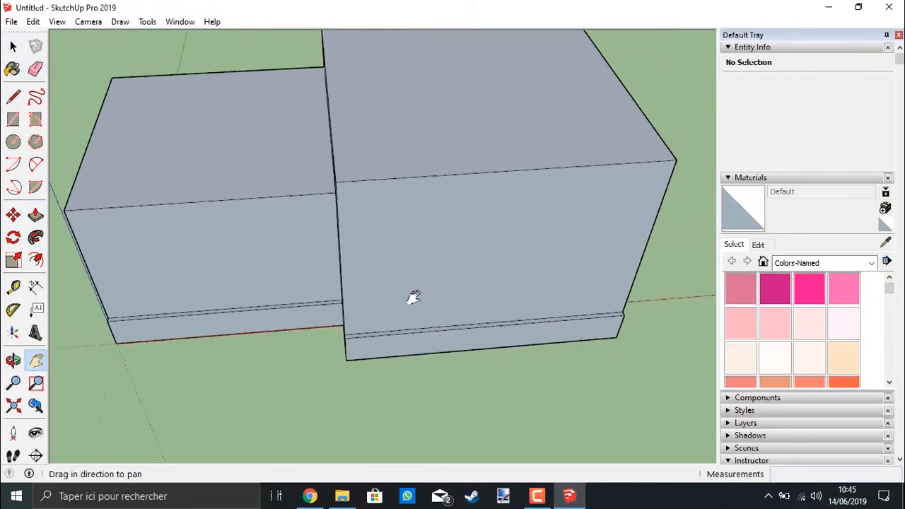
Switch to the Street View reference in Chrome and examine the house's roof edges and facade.
{"action": "scroll", "coordinate": [400, 291], "scroll_direction": "down", "scroll_amount": 1}
{"action": "mouse_move", "coordinate": [298, 288]}
{"action": "left_mouse_down"}
{"action": "mouse_move", "coordinate": [327, 268]}
{"action": "mouse_move", "coordinate": [441, 309]}
{"action": "mouse_move", "coordinate": [321, 292]}
{"action": "mouse_move", "coordinate": [323, 301]}
{"action": "left_mouse_up"}
{"action": "left_click", "coordinate": [310, 495]}
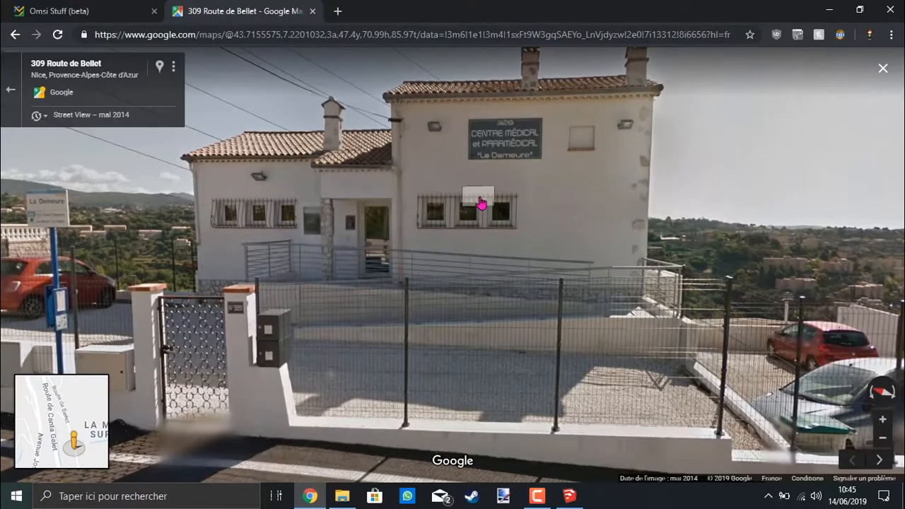
{"action": "left_click_drag", "start_coordinate": [479, 203], "coordinate": [491, 229]}
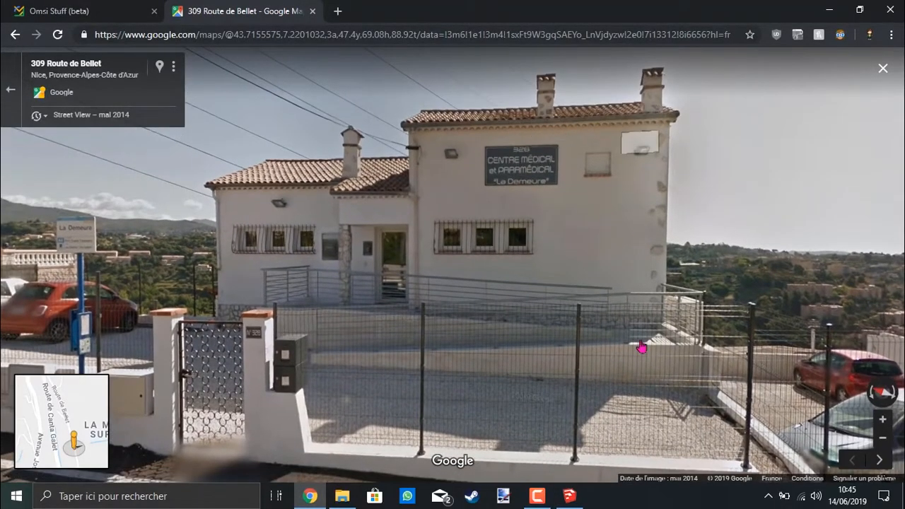
{"action": "key", "text": "alt+Tab"}
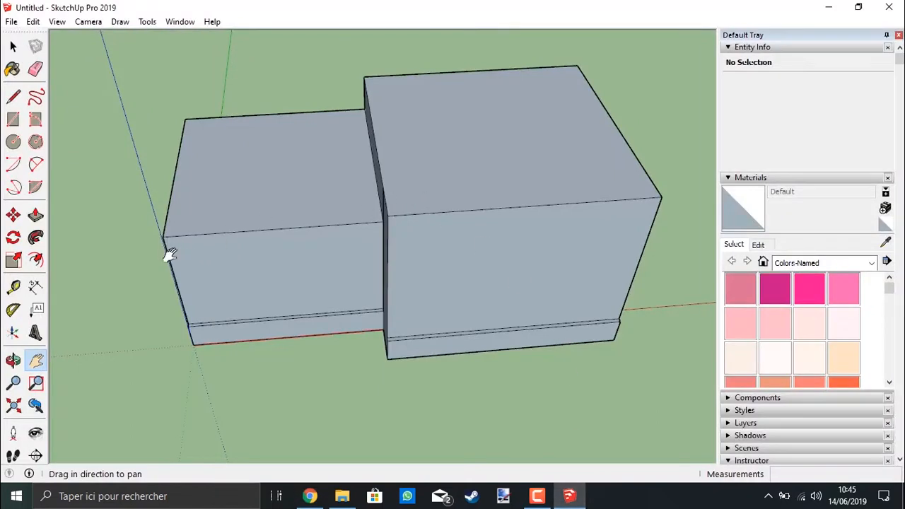
Draw a line across the full width of the smaller block's front face, slightly below and parallel to its top edge.
{"action": "left_click", "coordinate": [12, 96]}
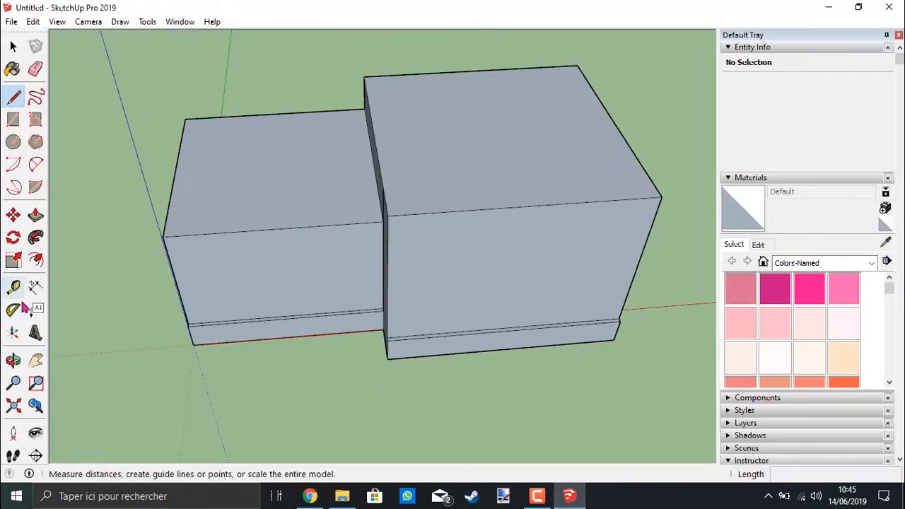
{"action": "left_click", "coordinate": [13, 361]}
{"action": "left_click_drag", "start_coordinate": [283, 291], "coordinate": [206, 202]}
{"action": "left_click", "coordinate": [13, 96]}
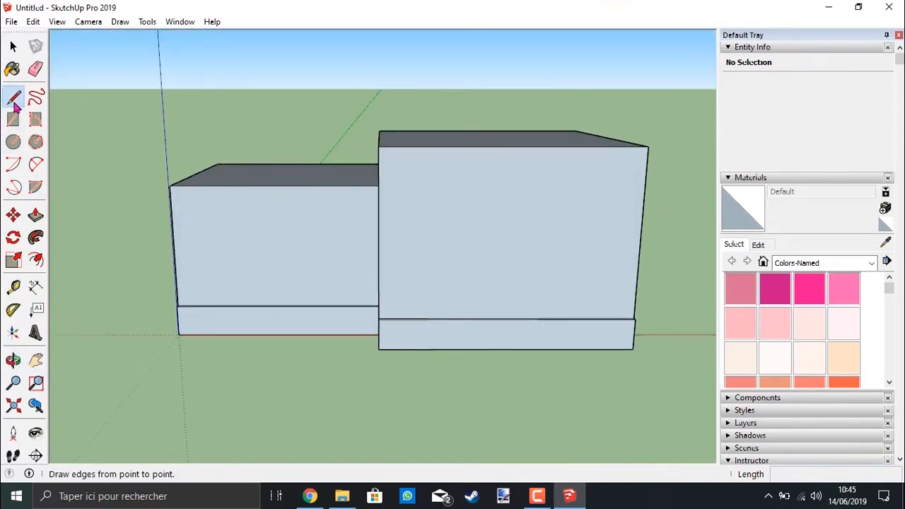
{"action": "scroll", "coordinate": [170, 192], "scroll_direction": "up", "scroll_amount": 2}
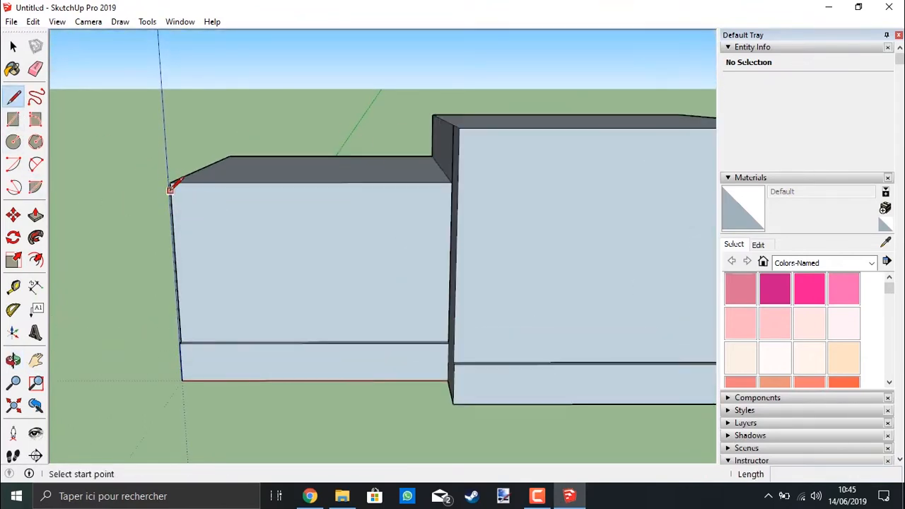
{"action": "left_click", "coordinate": [170, 188]}
{"action": "left_click", "coordinate": [452, 184]}
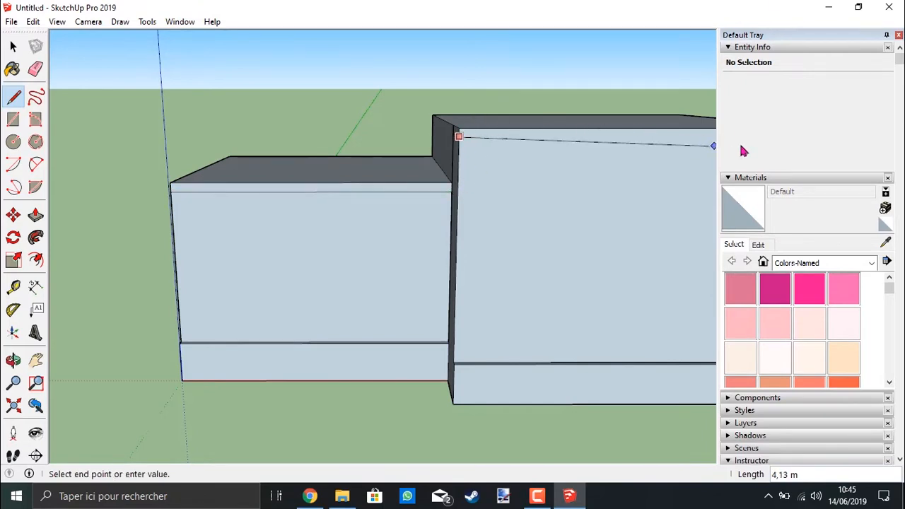
Draw a 6 m horizontal line across the larger block's front face, slightly below its top edge.
{"action": "left_click", "coordinate": [36, 361]}
{"action": "left_click_drag", "start_coordinate": [384, 282], "coordinate": [165, 287]}
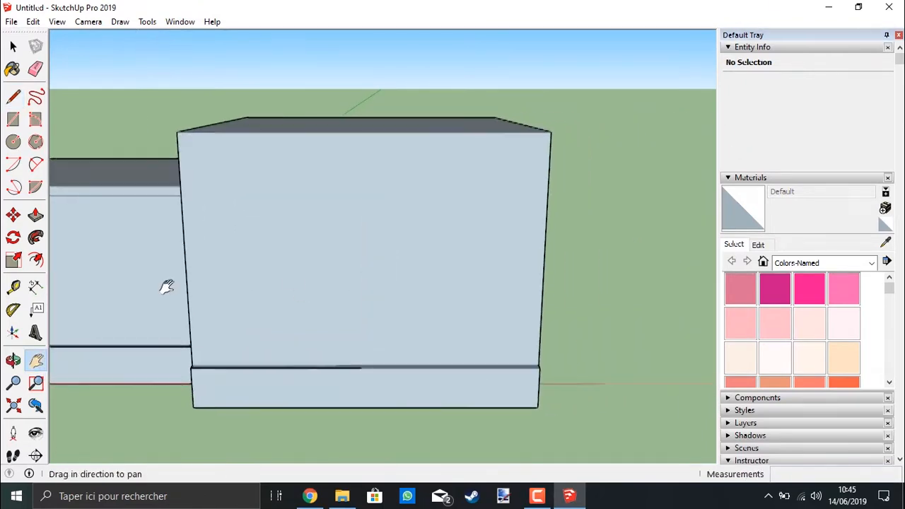
{"action": "left_click", "coordinate": [13, 100]}
{"action": "left_click", "coordinate": [176, 140]}
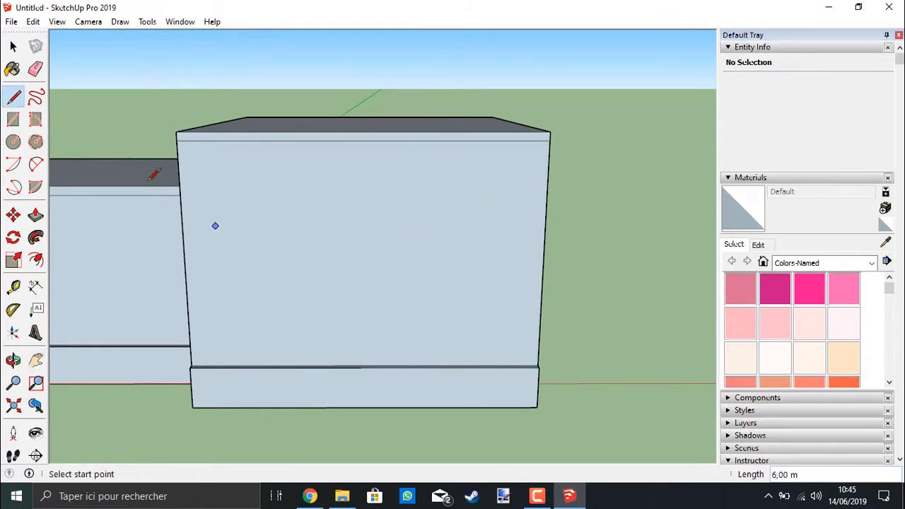
Extrude the narrow strip at the top of the larger block's front face outward by about 0.23 m as an eave.
{"action": "left_click", "coordinate": [36, 214]}
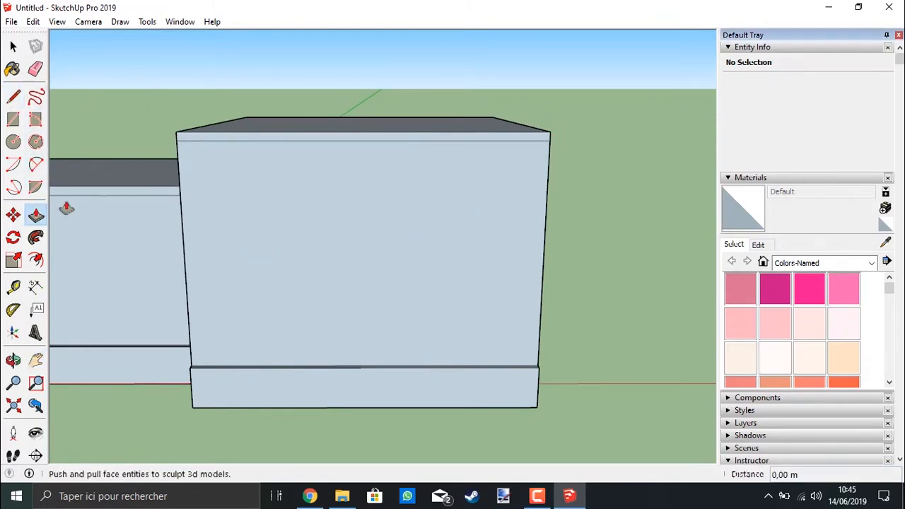
{"action": "left_click", "coordinate": [235, 143]}
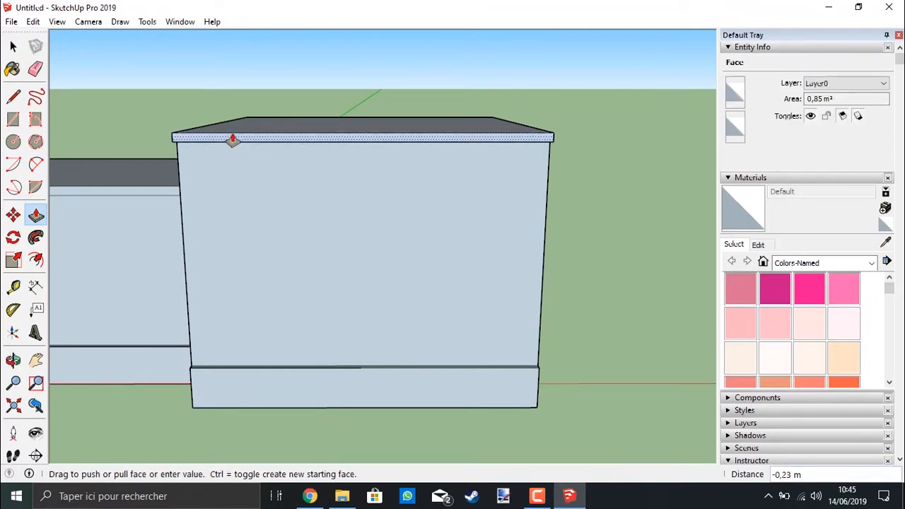
{"action": "left_click", "coordinate": [232, 139]}
{"action": "left_click", "coordinate": [137, 193]}
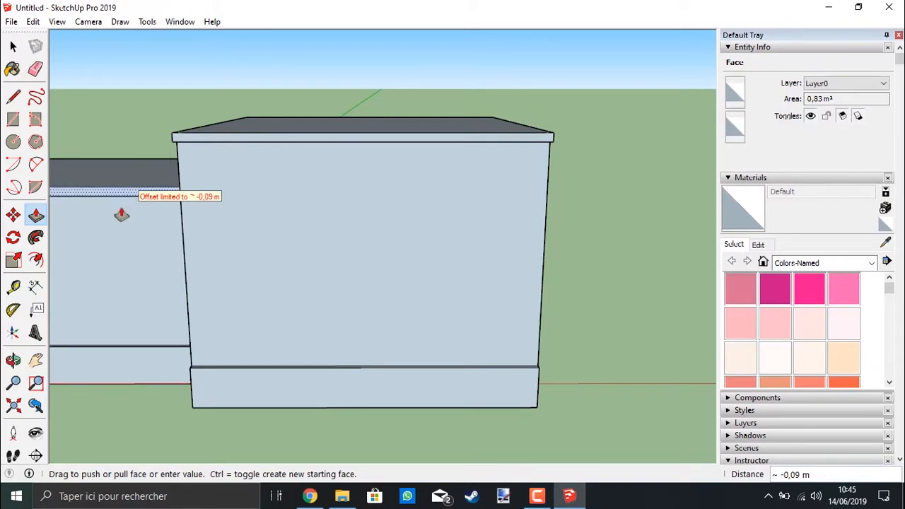
{"action": "left_click", "coordinate": [97, 197]}
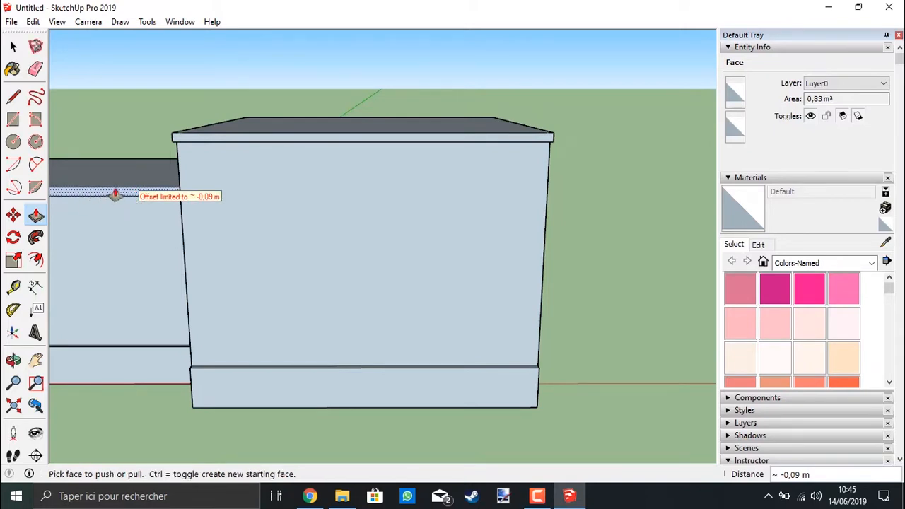
{"action": "left_click", "coordinate": [95, 193]}
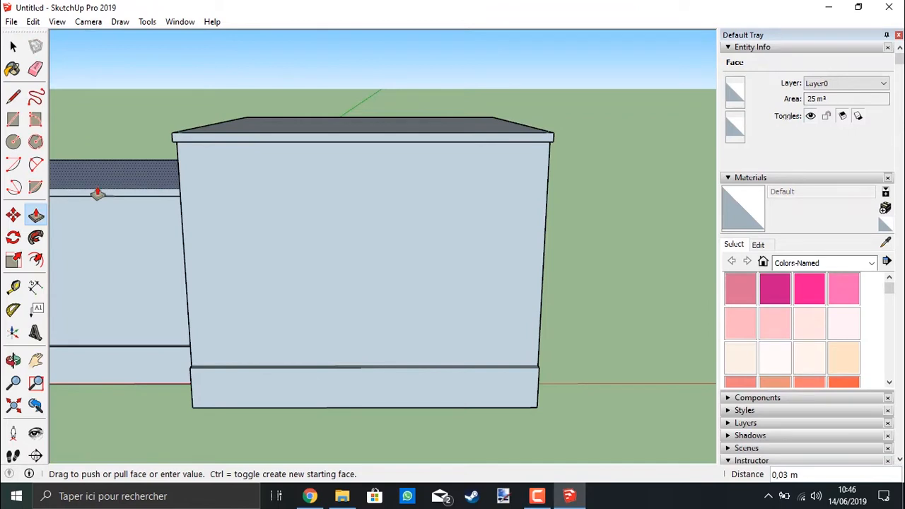
{"action": "left_click", "coordinate": [98, 193]}
{"action": "left_click", "coordinate": [125, 191]}
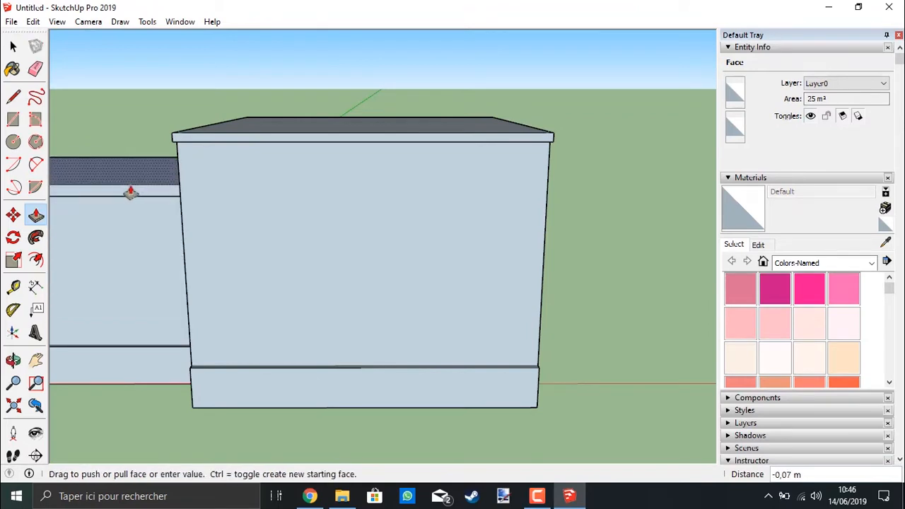
{"action": "left_click", "coordinate": [131, 192]}
Extrude the narrow strip at the top of the smaller block's front face outward by about 0.23 m as an eave.
{"action": "left_click", "coordinate": [129, 196]}
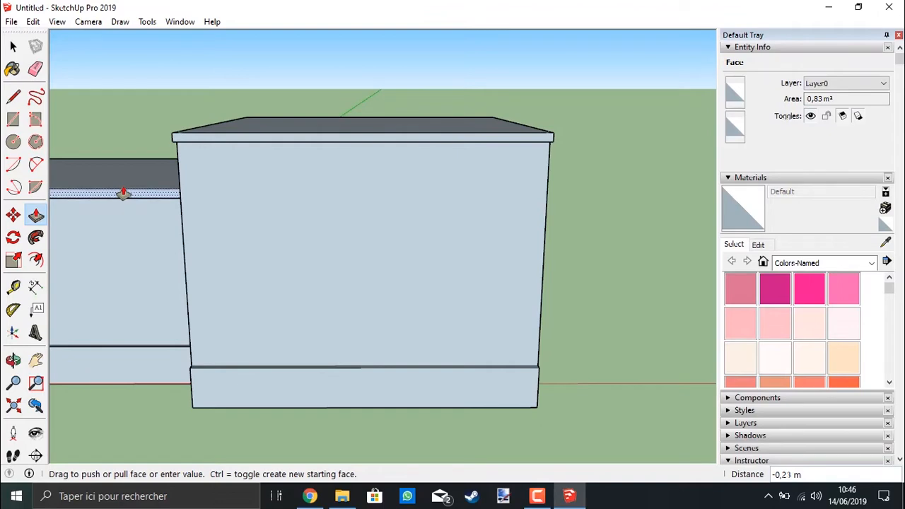
{"action": "left_click", "coordinate": [124, 192]}
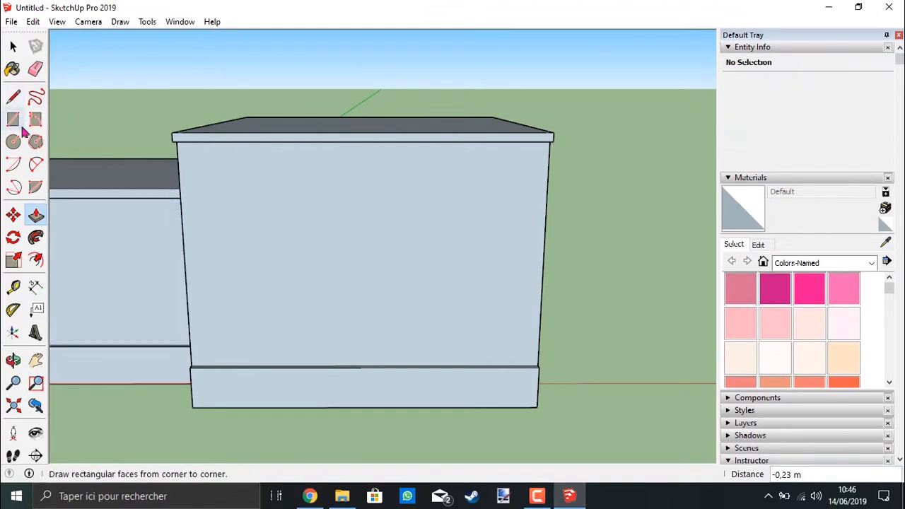
Draw a 5 m line across the middle of the smaller block's top, from its outer side edge's midpoint to the larger block.
{"action": "middle_click_drag", "start_coordinate": [118, 239], "coordinate": [64, 282]}
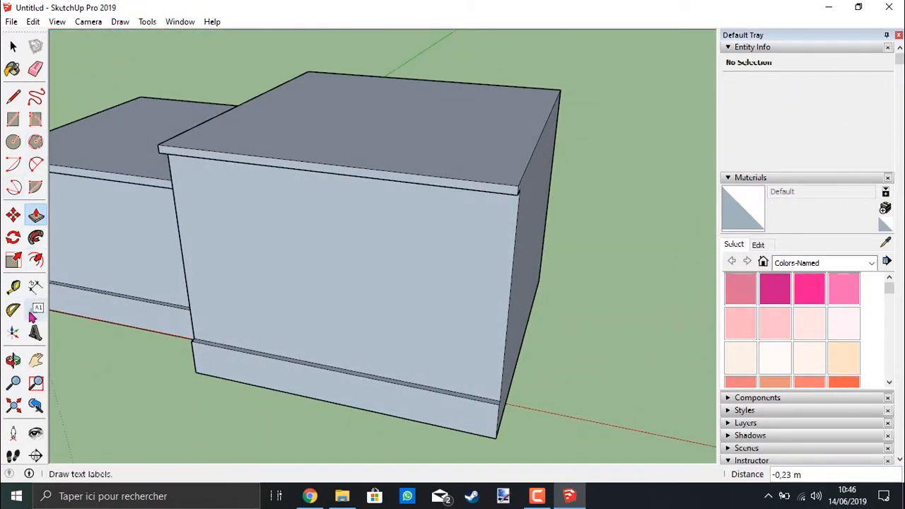
{"action": "left_click", "coordinate": [35, 360]}
{"action": "left_click_drag", "start_coordinate": [212, 283], "coordinate": [283, 296]}
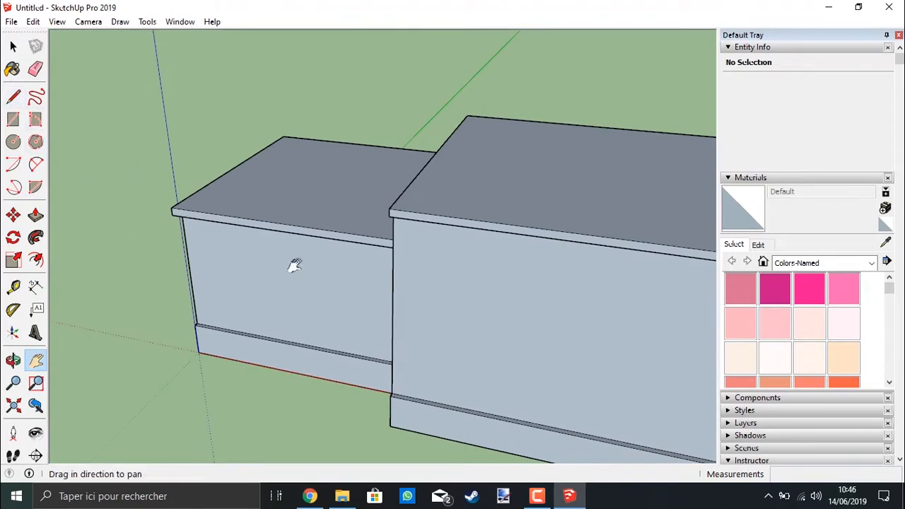
{"action": "left_click_drag", "start_coordinate": [374, 316], "coordinate": [290, 275]}
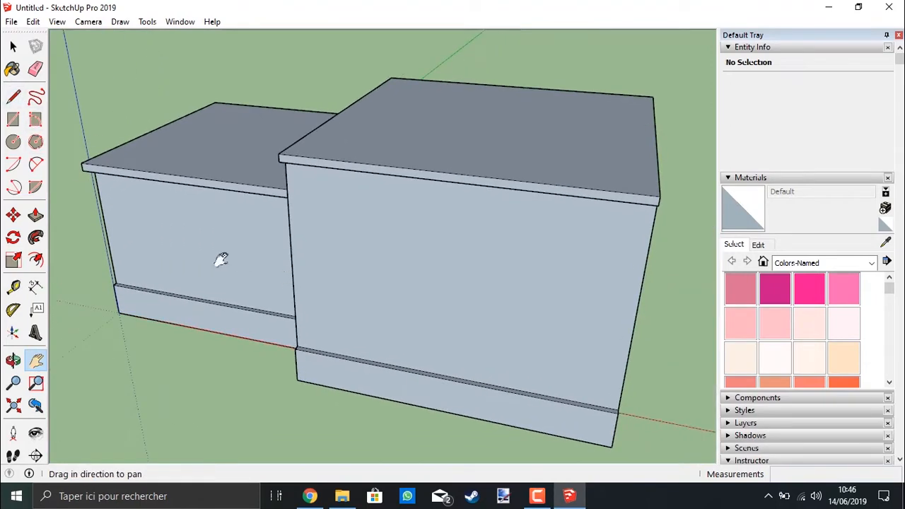
{"action": "left_click", "coordinate": [12, 95]}
{"action": "mouse_move", "coordinate": [162, 175]}
{"action": "middle_mouse_down"}
{"action": "mouse_move", "coordinate": [208, 153]}
{"action": "mouse_move", "coordinate": [313, 137]}
{"action": "mouse_move", "coordinate": [465, 135]}
{"action": "mouse_move", "coordinate": [556, 162]}
{"action": "mouse_move", "coordinate": [509, 238]}
{"action": "mouse_move", "coordinate": [257, 232]}
{"action": "mouse_move", "coordinate": [192, 283]}
{"action": "mouse_move", "coordinate": [182, 303]}
{"action": "middle_mouse_up"}
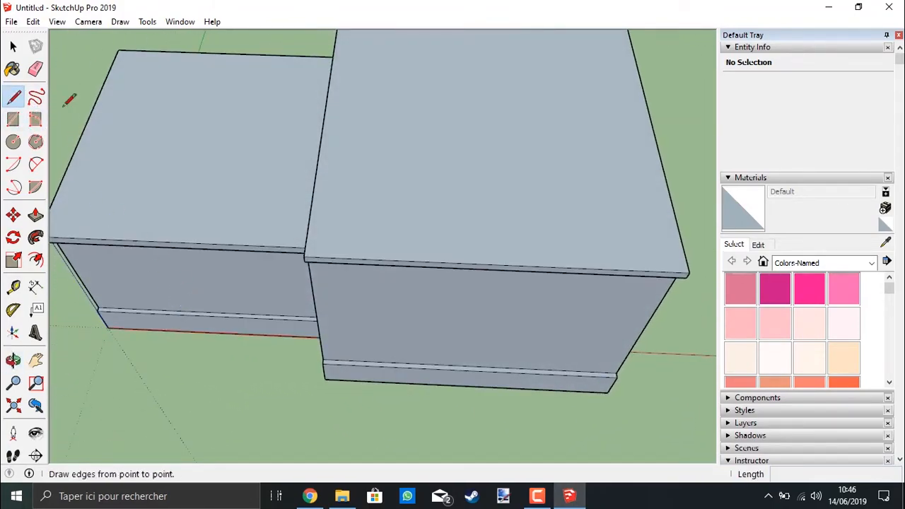
{"action": "left_click", "coordinate": [82, 133]}
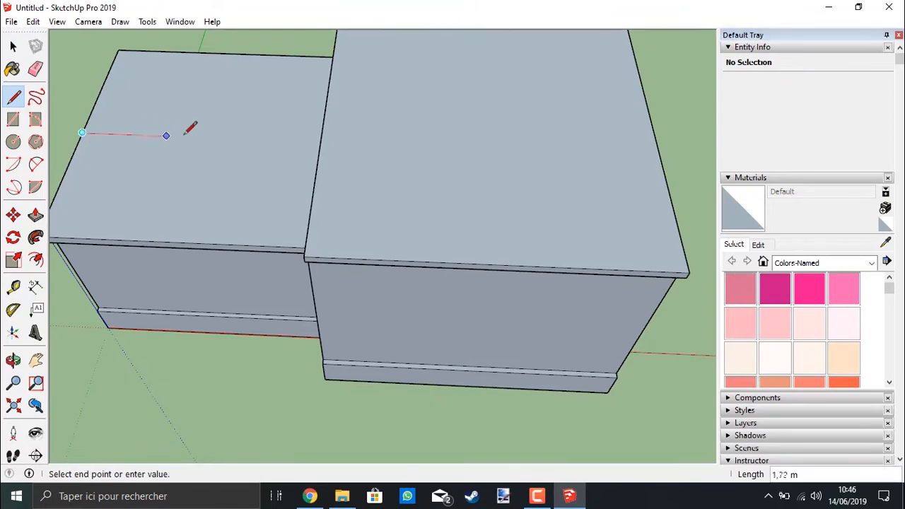
{"action": "mouse_move", "coordinate": [262, 138]}
{"action": "middle_mouse_down"}
{"action": "mouse_move", "coordinate": [363, 121]}
{"action": "mouse_move", "coordinate": [299, 164]}
{"action": "middle_mouse_up"}
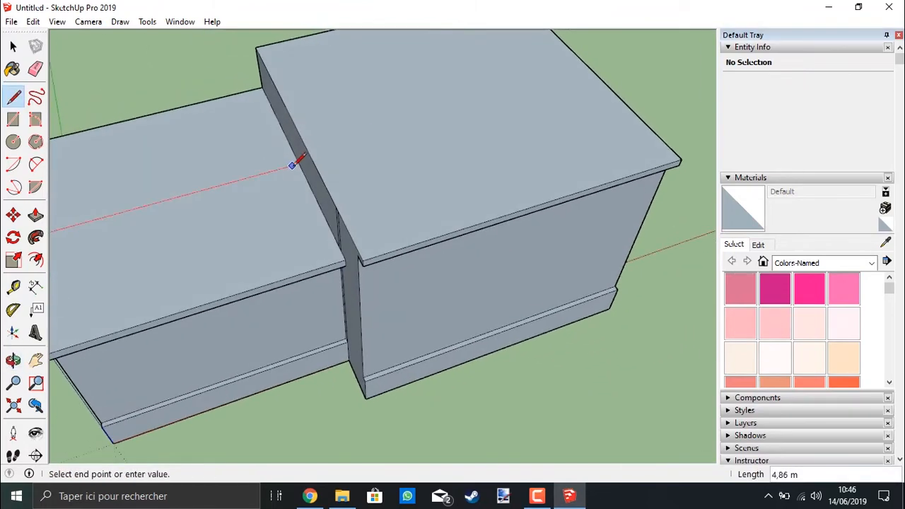
{"action": "left_click", "coordinate": [298, 163]}
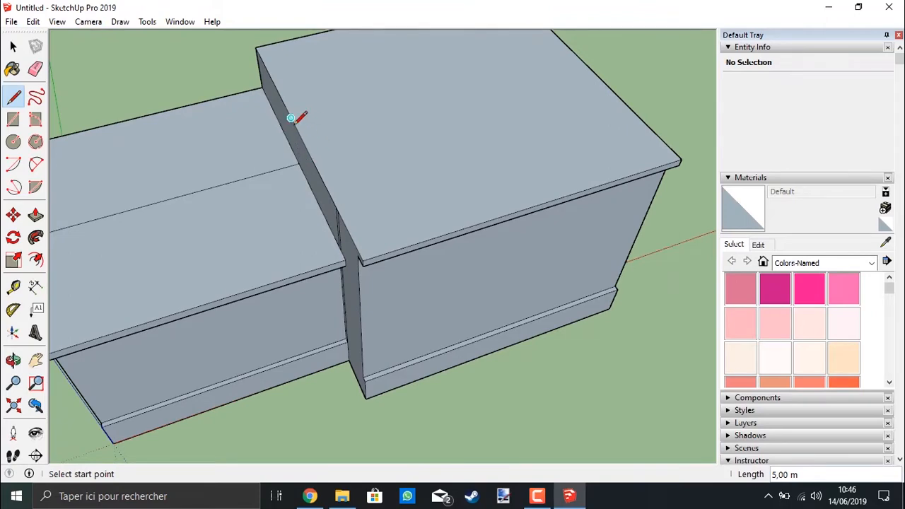
Draw a 6 m line across the middle of the larger block's top, between its two side edges and parallel to the front.
{"action": "mouse_move", "coordinate": [316, 117]}
{"action": "middle_mouse_down"}
{"action": "mouse_move", "coordinate": [229, 206]}
{"action": "mouse_move", "coordinate": [324, 120]}
{"action": "middle_mouse_up"}
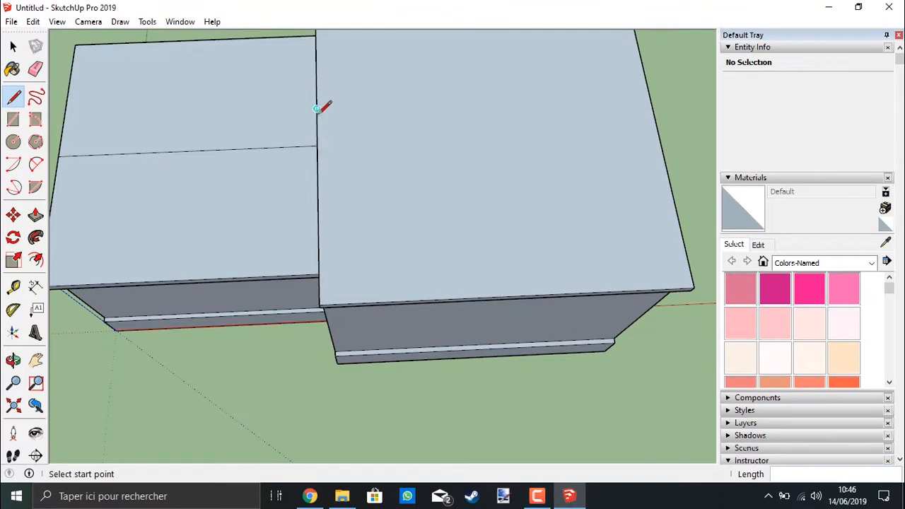
{"action": "left_click", "coordinate": [316, 108]}
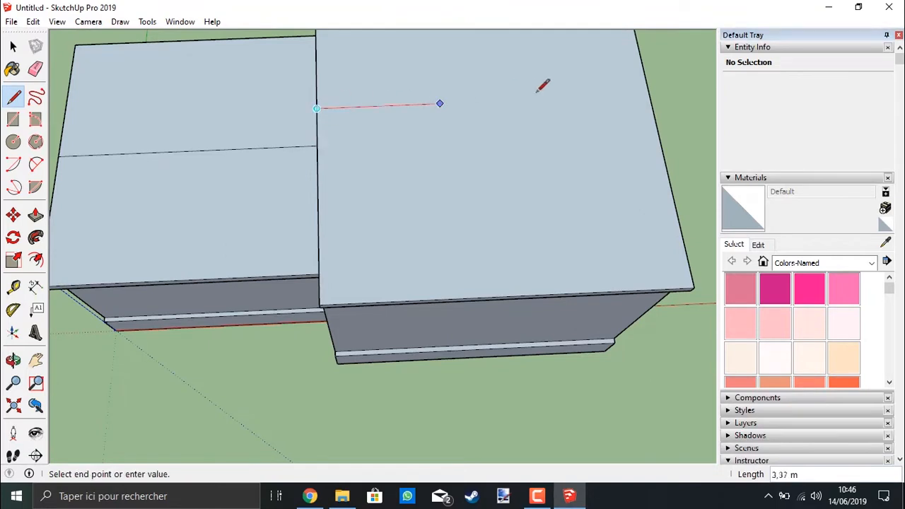
{"action": "left_click", "coordinate": [649, 94]}
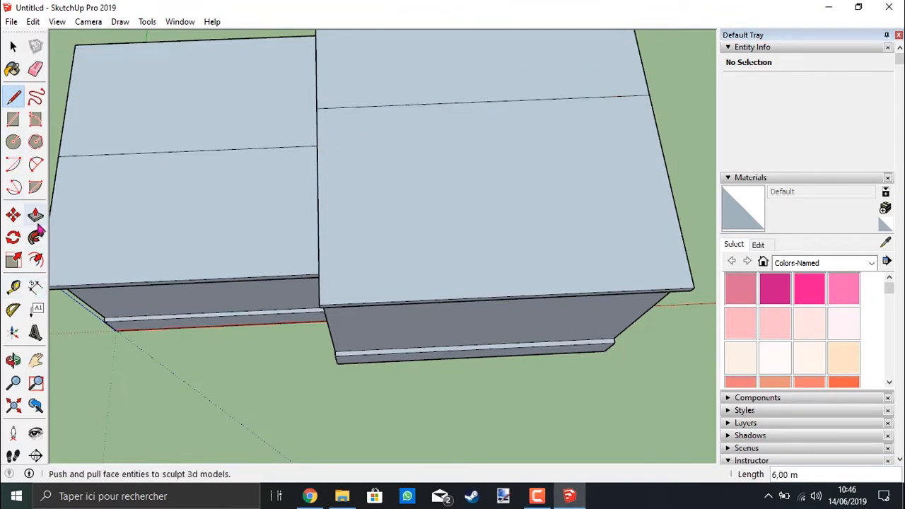
{"action": "left_click", "coordinate": [14, 261]}
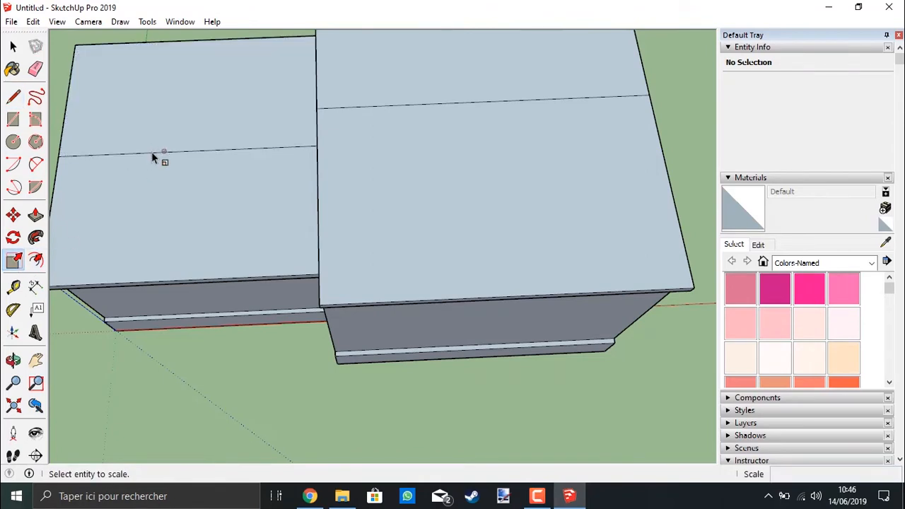
{"action": "left_click", "coordinate": [164, 221]}
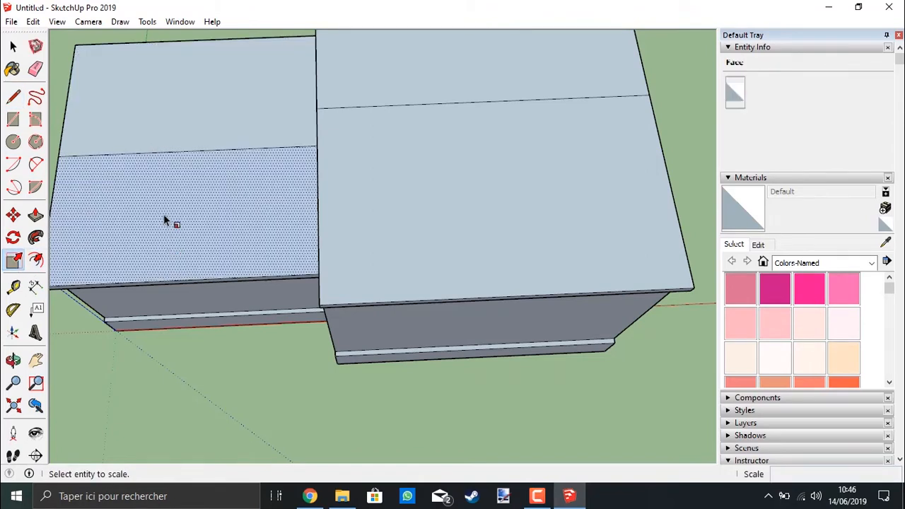
{"action": "middle_click_drag", "start_coordinate": [162, 219], "coordinate": [360, 168]}
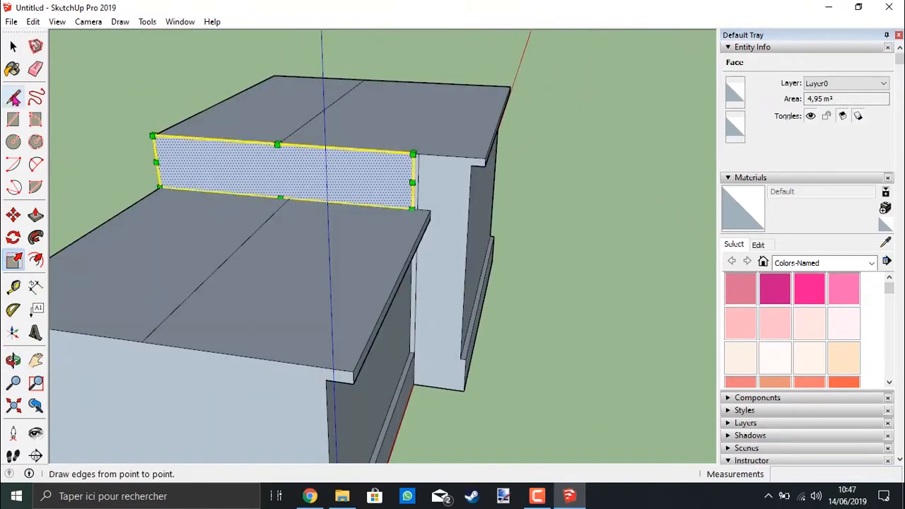
Draw a vertical line about 1.01 m long on the wall between the roofs, from the smaller roof's centre line to the larger block's top edge.
{"action": "left_click", "coordinate": [13, 97]}
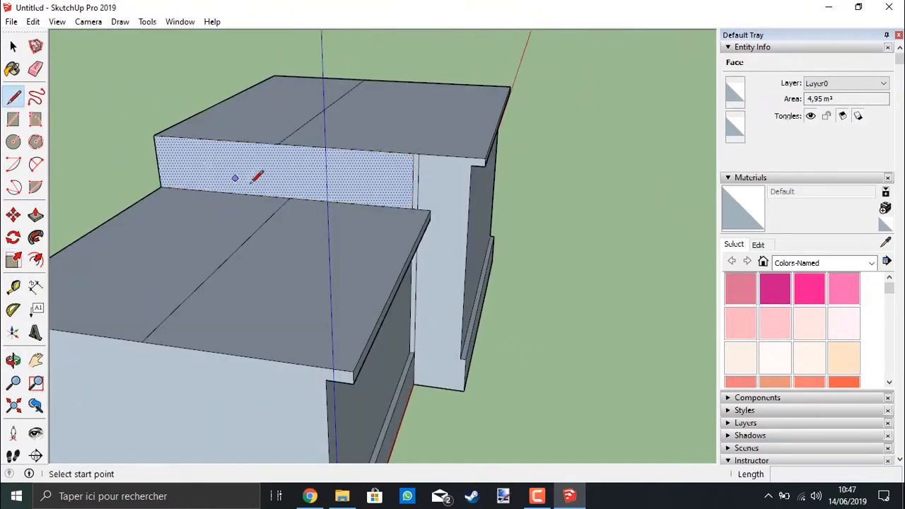
{"action": "left_click", "coordinate": [289, 197]}
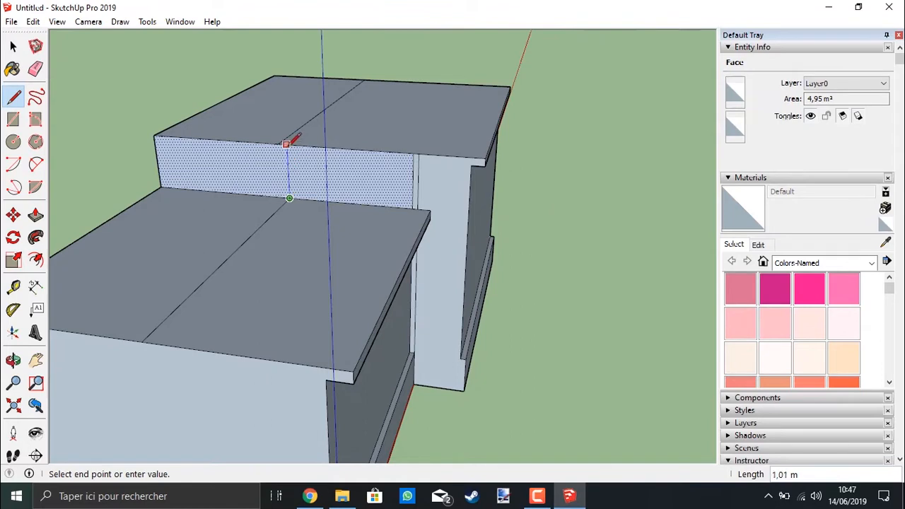
{"action": "left_click", "coordinate": [286, 144]}
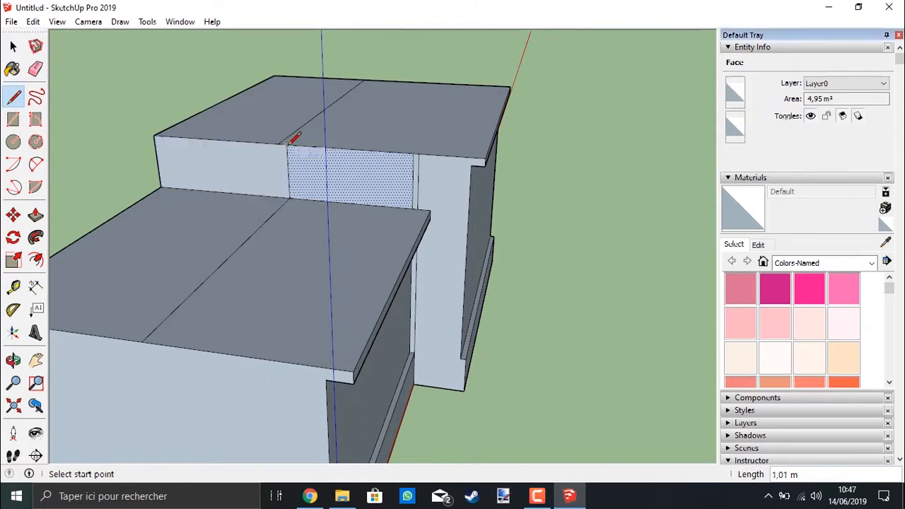
Draw a vertical edge at the outer end of the smaller roof's centre line and connect its top to the wall line, forming an upright face.
{"action": "left_click", "coordinate": [142, 341]}
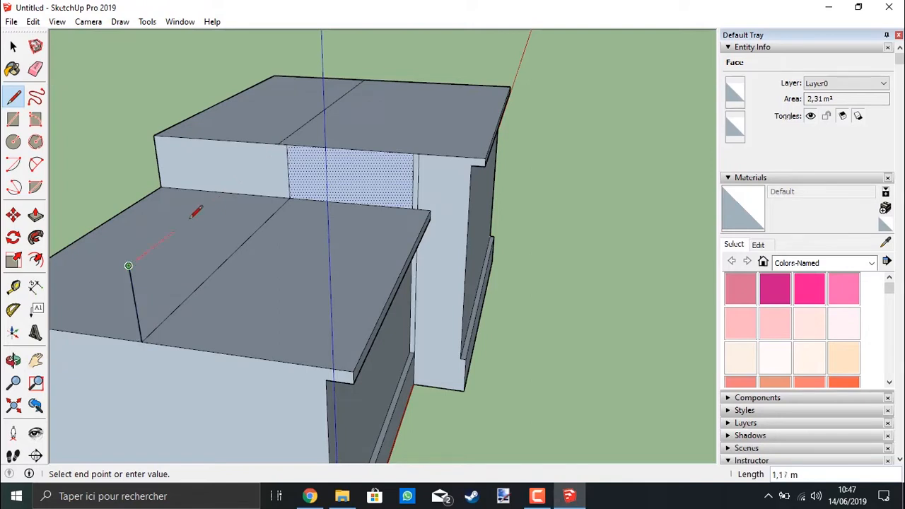
{"action": "left_click", "coordinate": [286, 144]}
{"action": "left_click", "coordinate": [286, 145]}
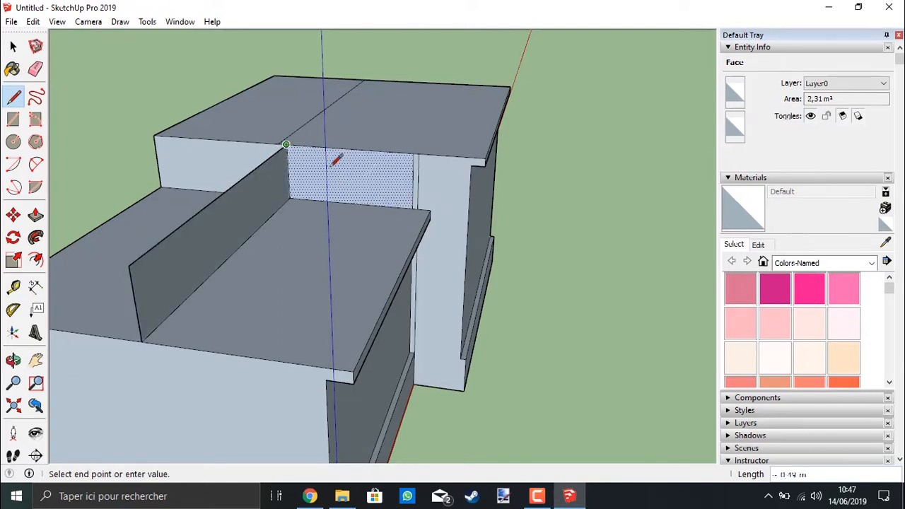
Close the smaller roof's front slope with sloping edges from both ends of the ridge to the front eave corners.
{"action": "left_click", "coordinate": [430, 210]}
{"action": "left_click", "coordinate": [352, 371]}
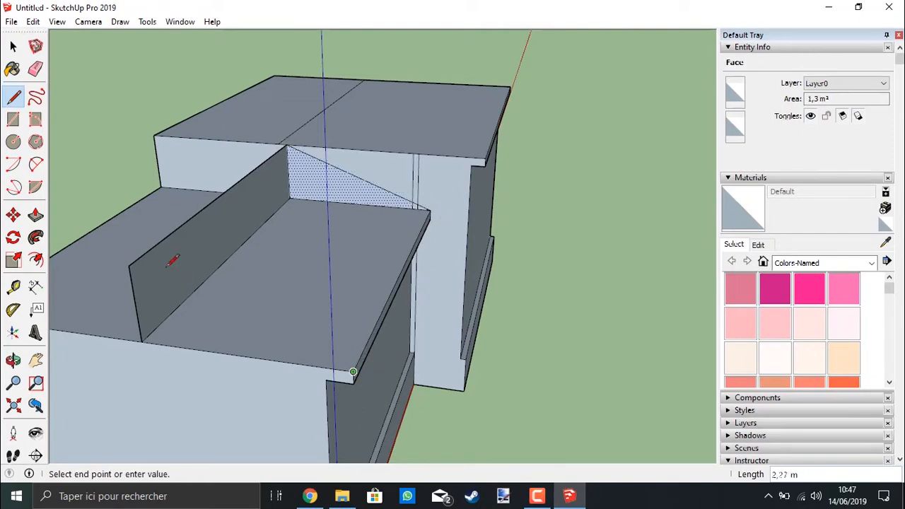
{"action": "left_click", "coordinate": [132, 262]}
Close the smaller roof's rear slope with sloping edges from the rear top corners to both ends of the ridge.
{"action": "middle_click_drag", "start_coordinate": [137, 258], "coordinate": [417, 267]}
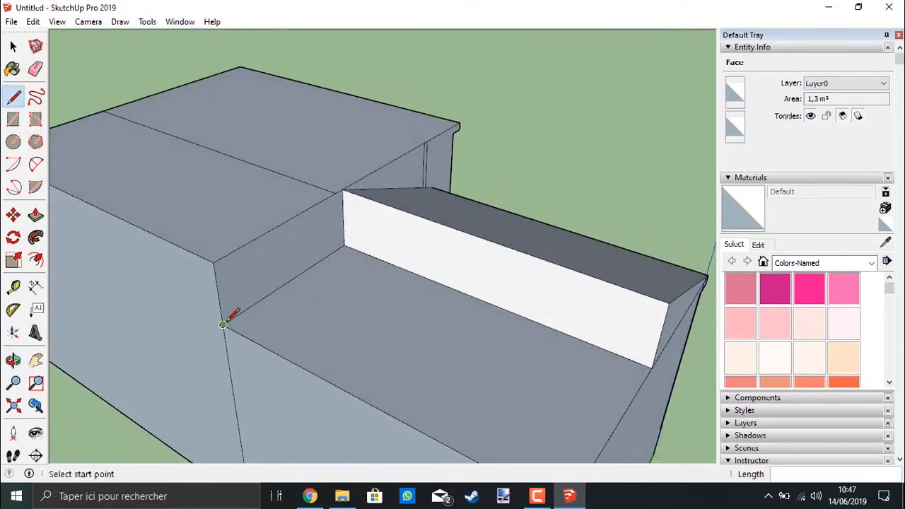
{"action": "left_click", "coordinate": [223, 324]}
{"action": "left_click", "coordinate": [343, 191]}
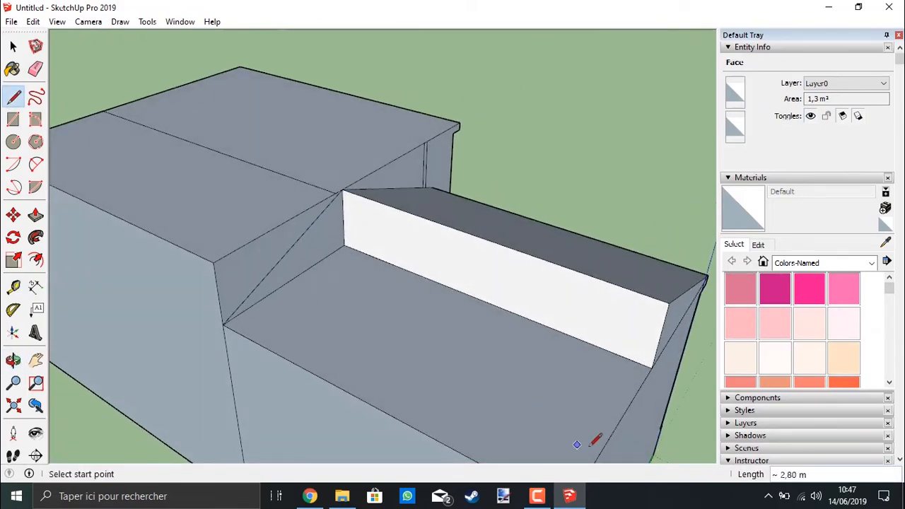
{"action": "left_click", "coordinate": [36, 360]}
{"action": "left_click_drag", "start_coordinate": [375, 353], "coordinate": [288, 285]}
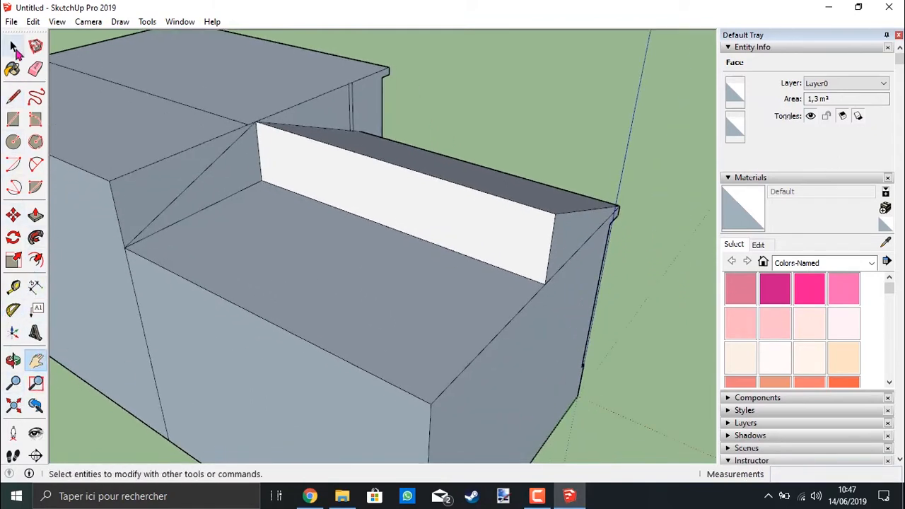
{"action": "left_click", "coordinate": [14, 97]}
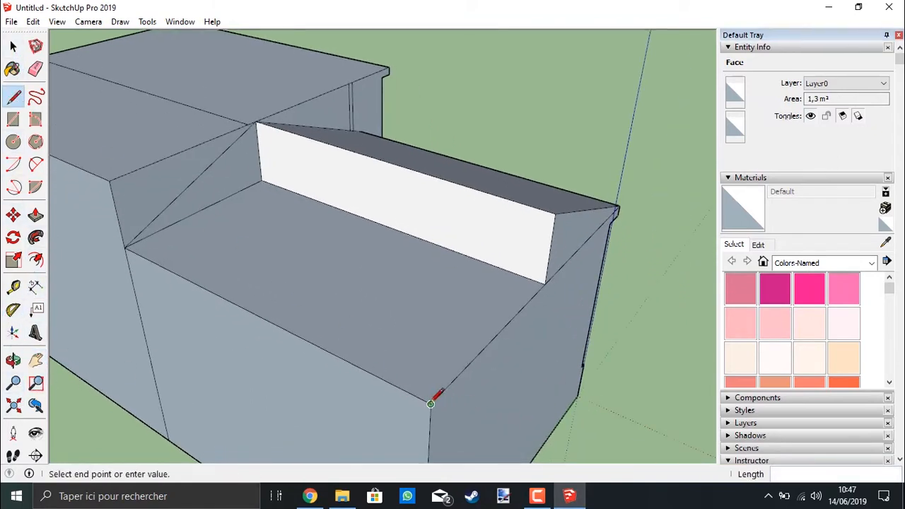
{"action": "left_click", "coordinate": [555, 212]}
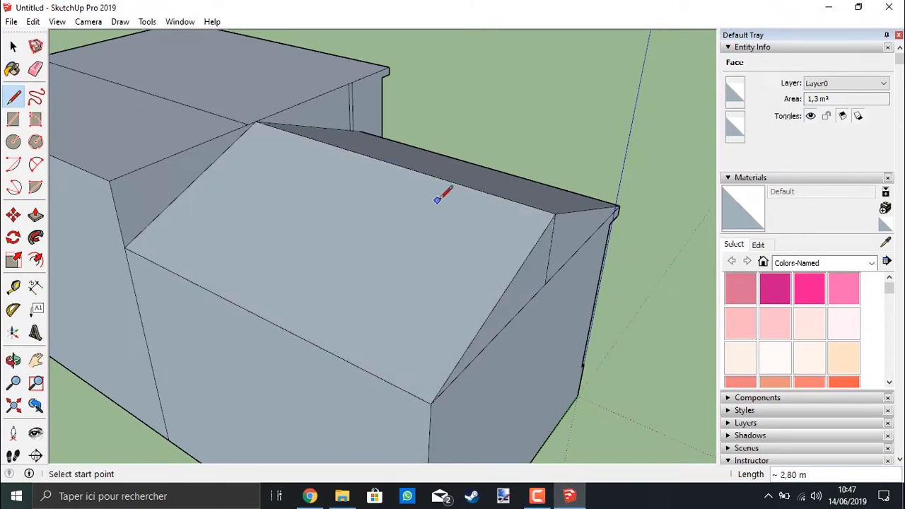
Draw 0.66 m vertical edges at both ends of the larger roof's centre line and join their tops with a 6 m ridge.
{"action": "middle_click_drag", "start_coordinate": [437, 200], "coordinate": [74, 244]}
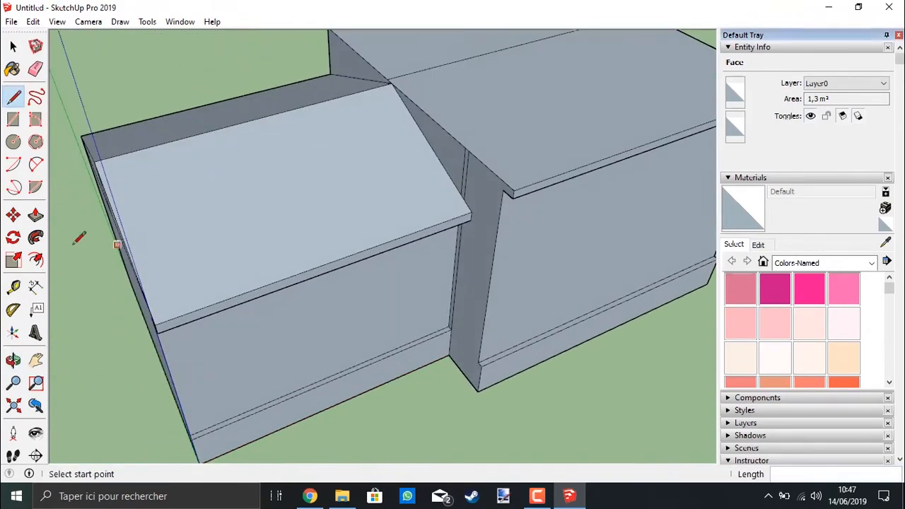
{"action": "left_click", "coordinate": [35, 360]}
{"action": "left_click_drag", "start_coordinate": [460, 208], "coordinate": [315, 347]}
{"action": "left_click", "coordinate": [13, 96]}
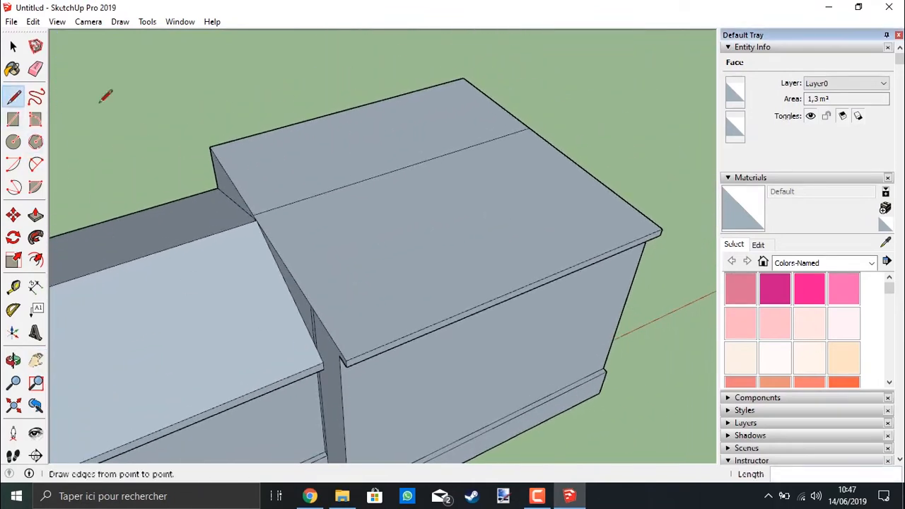
{"action": "left_click", "coordinate": [253, 215]}
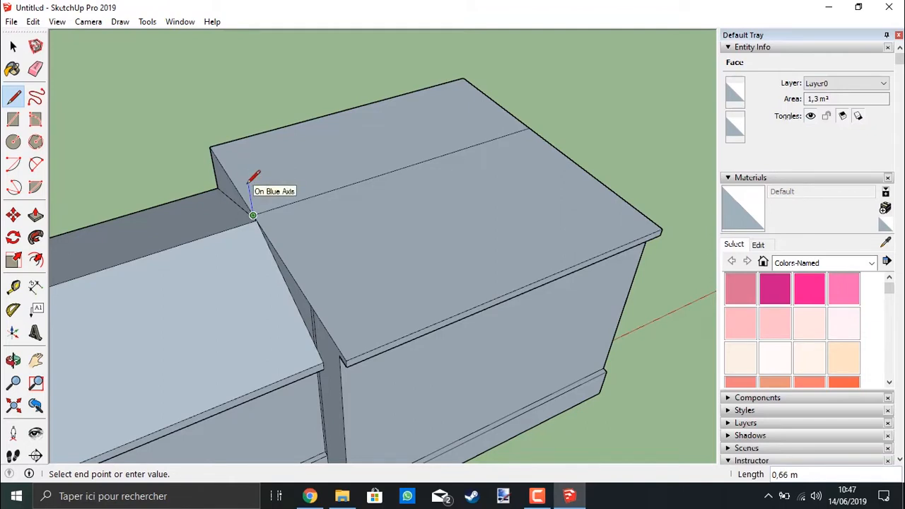
{"action": "left_click", "coordinate": [248, 184]}
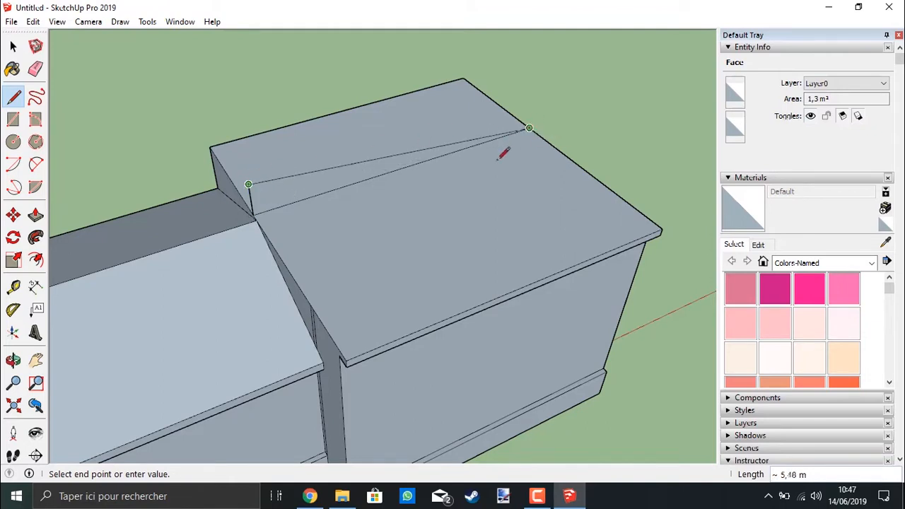
{"action": "key", "text": "Escape"}
{"action": "left_click", "coordinate": [530, 115]}
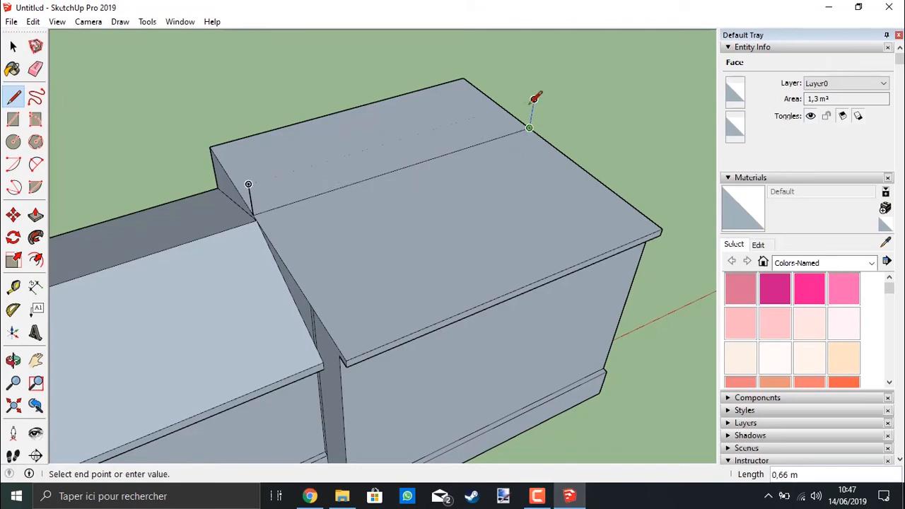
{"action": "left_click", "coordinate": [495, 106]}
{"action": "left_click", "coordinate": [248, 184]}
Close the larger roof's front slope with sloping edges from both ridge ends to the front eave corners.
{"action": "left_click", "coordinate": [249, 184]}
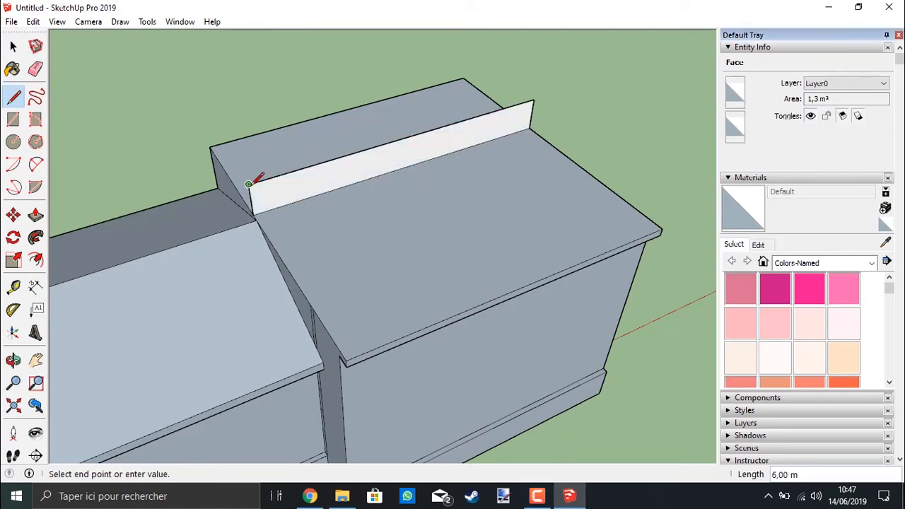
{"action": "left_click", "coordinate": [346, 360]}
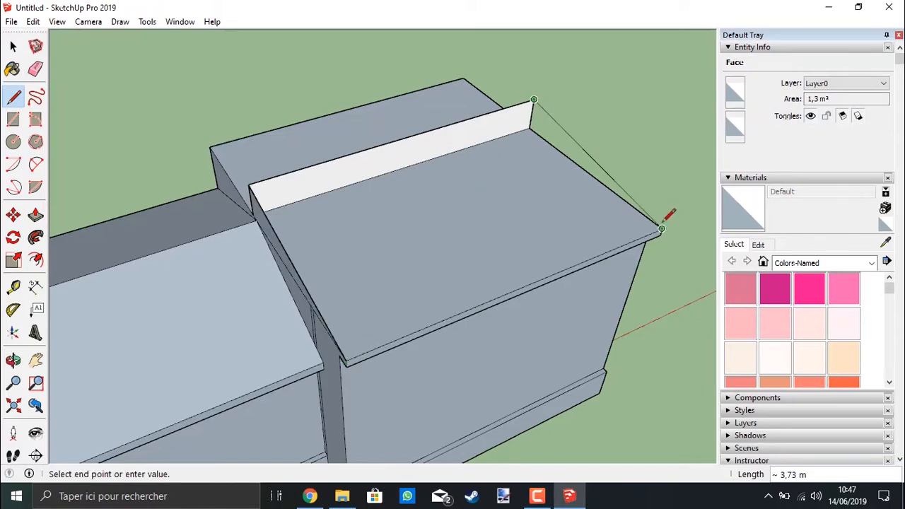
{"action": "left_click", "coordinate": [635, 209]}
Close the larger roof's rear slope with sloping edges from both ridge ends to the rear top corners.
{"action": "mouse_move", "coordinate": [339, 198]}
{"action": "middle_mouse_down"}
{"action": "mouse_move", "coordinate": [591, 167]}
{"action": "mouse_move", "coordinate": [389, 247]}
{"action": "middle_mouse_up"}
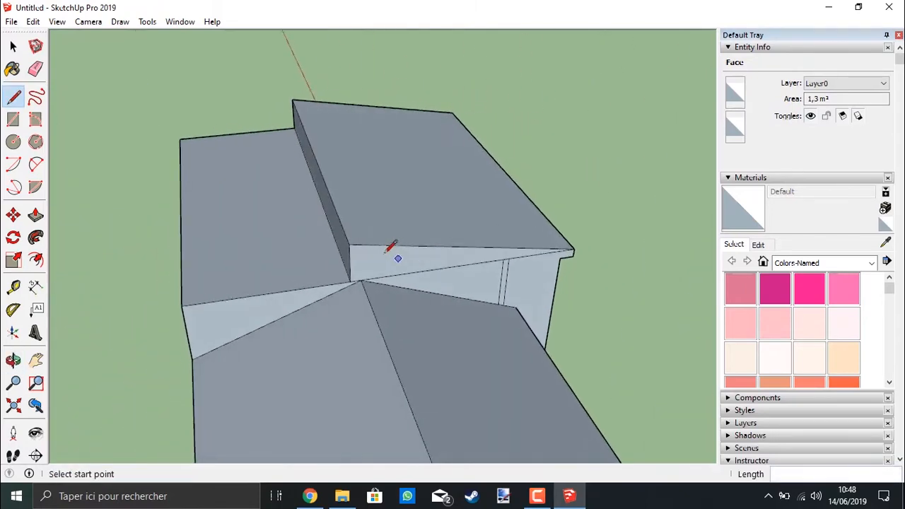
{"action": "left_click", "coordinate": [349, 245]}
{"action": "left_click", "coordinate": [182, 301]}
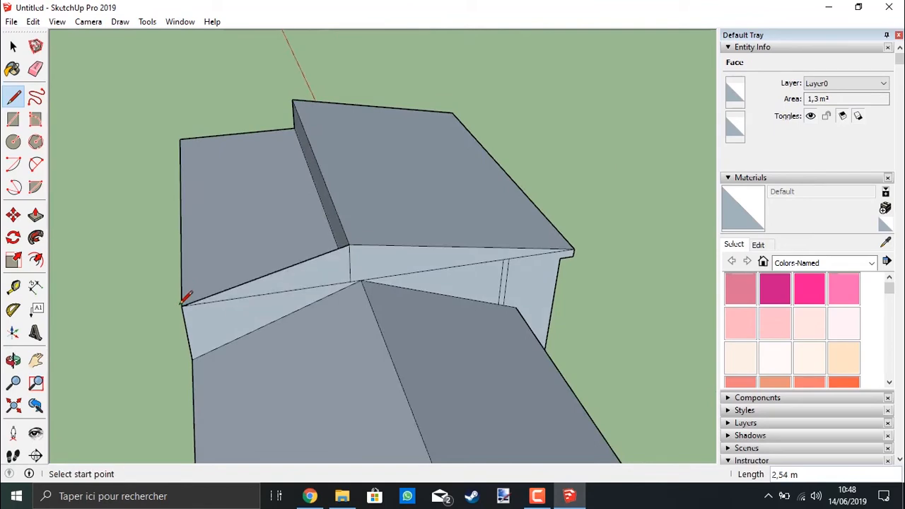
{"action": "left_click", "coordinate": [180, 139]}
Save the model as maison2 in the Sketchup folder under Documents.
{"action": "mouse_move", "coordinate": [297, 95]}
{"action": "middle_mouse_down"}
{"action": "mouse_move", "coordinate": [377, 151]}
{"action": "mouse_move", "coordinate": [115, 120]}
{"action": "mouse_move", "coordinate": [323, 224]}
{"action": "mouse_move", "coordinate": [183, 205]}
{"action": "mouse_move", "coordinate": [68, 218]}
{"action": "middle_mouse_up"}
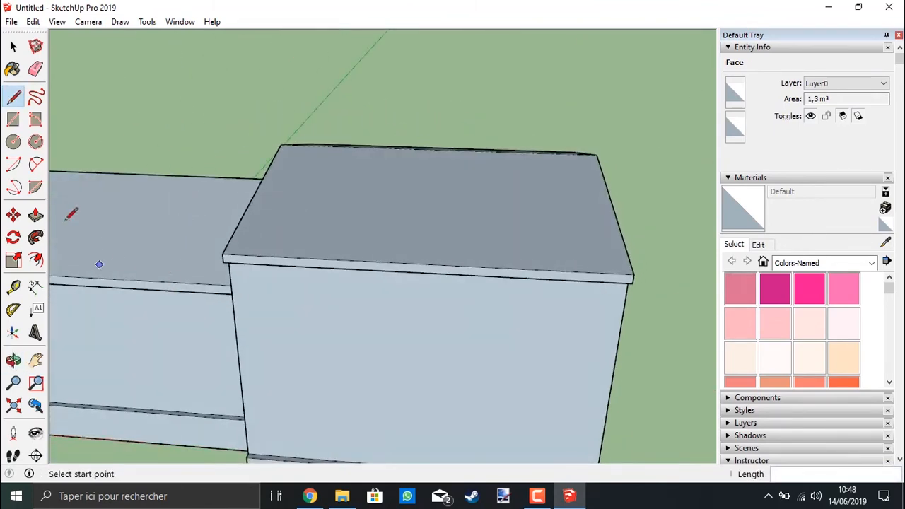
{"action": "left_click", "coordinate": [35, 360]}
{"action": "left_click_drag", "start_coordinate": [190, 338], "coordinate": [377, 284]}
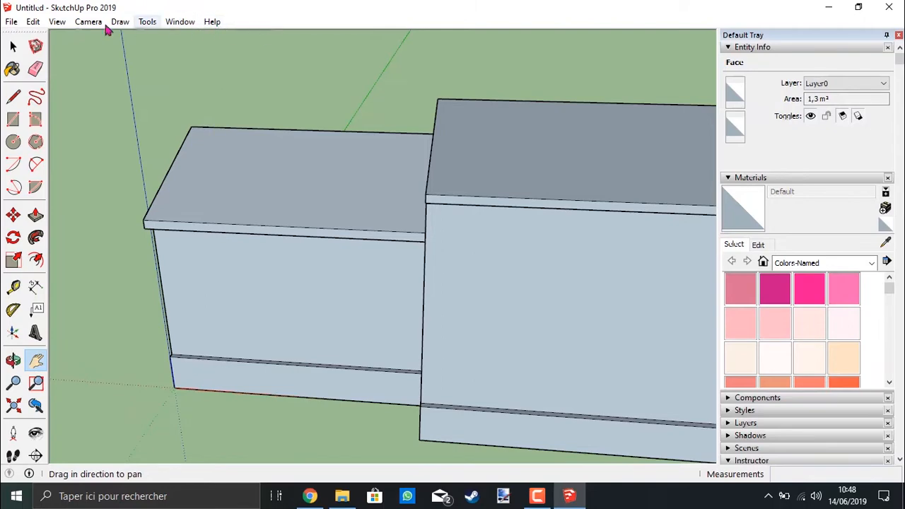
{"action": "left_click", "coordinate": [16, 23]}
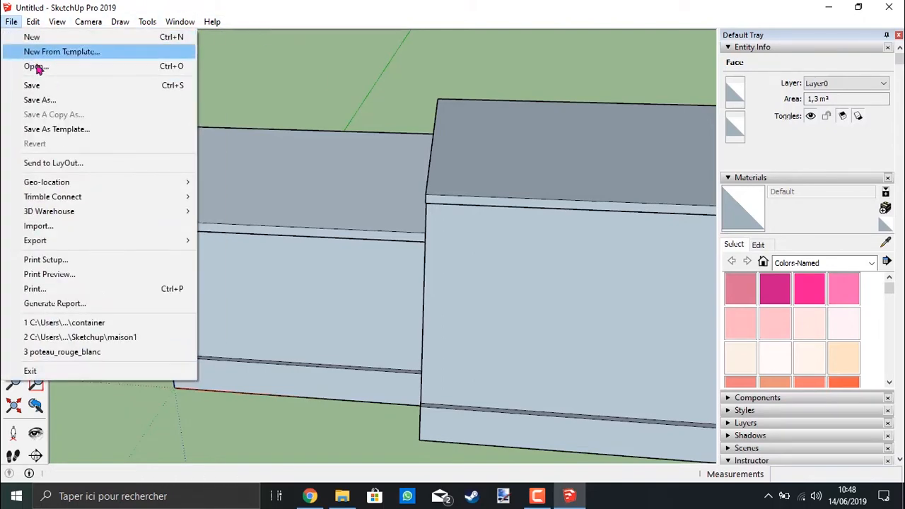
{"action": "left_click", "coordinate": [77, 101]}
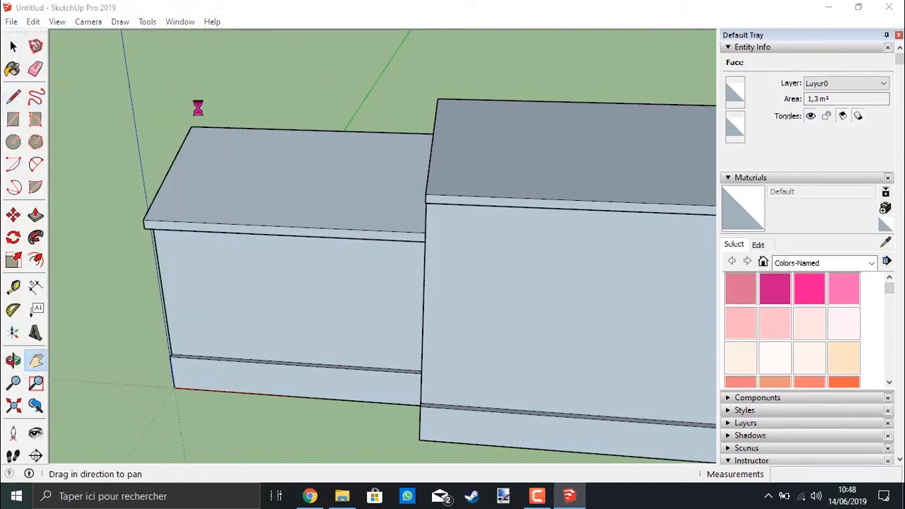
{"action": "scroll", "coordinate": [181, 217], "scroll_direction": "down", "scroll_amount": 1}
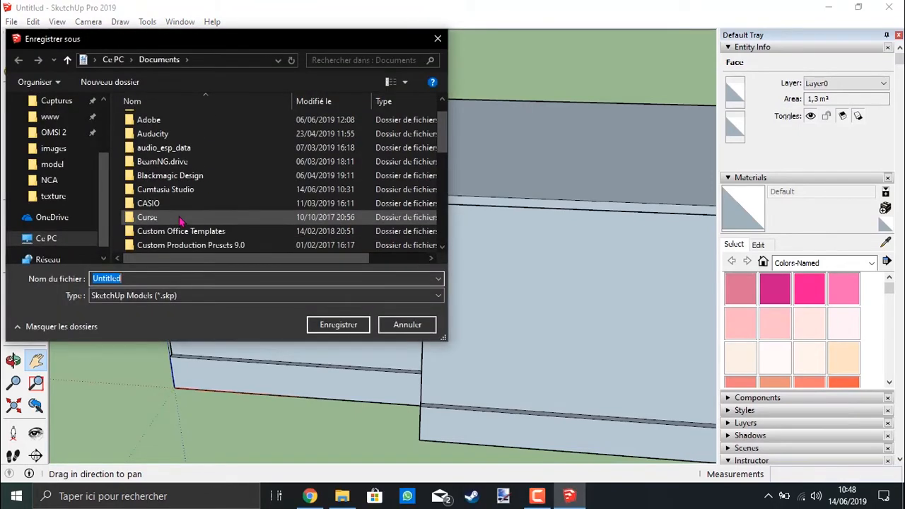
{"action": "scroll", "coordinate": [180, 221], "scroll_direction": "down", "scroll_amount": 5}
{"action": "double_click", "coordinate": [180, 237]}
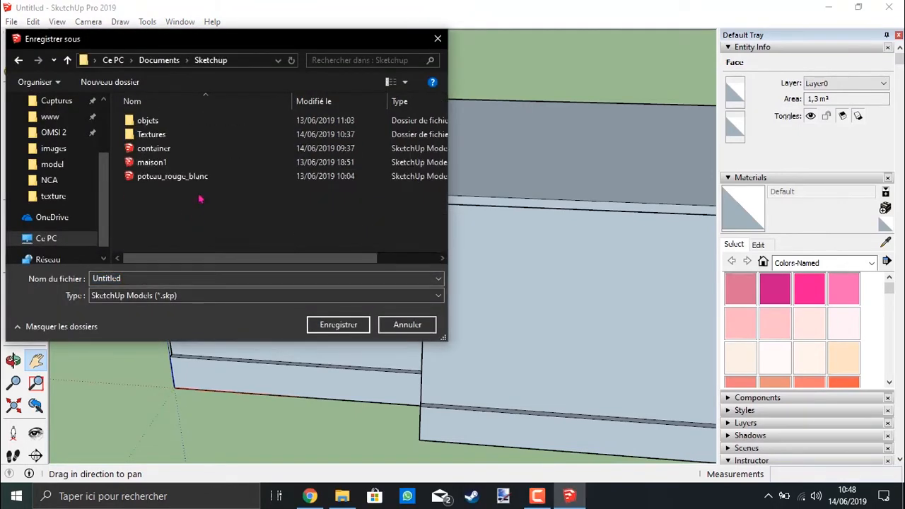
{"action": "double_click", "coordinate": [146, 279]}
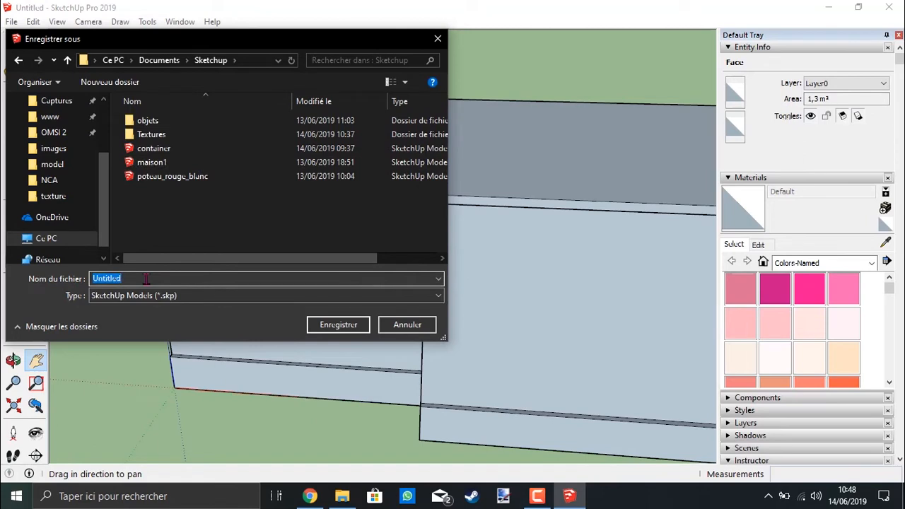
{"action": "type", "text": "maison2"}
{"action": "left_click", "coordinate": [338, 325]}
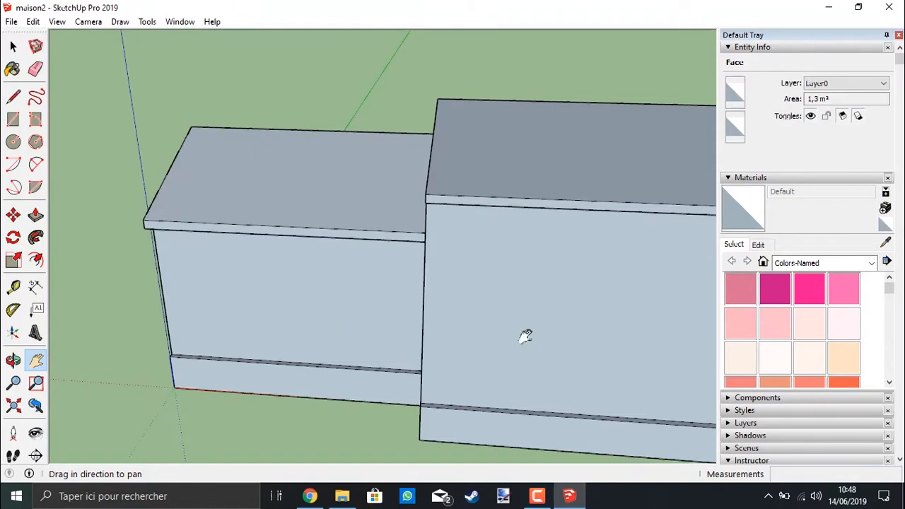
Delete the front wall faces above the plinth on both the smaller and the larger block.
{"action": "left_click_drag", "start_coordinate": [526, 336], "coordinate": [322, 290]}
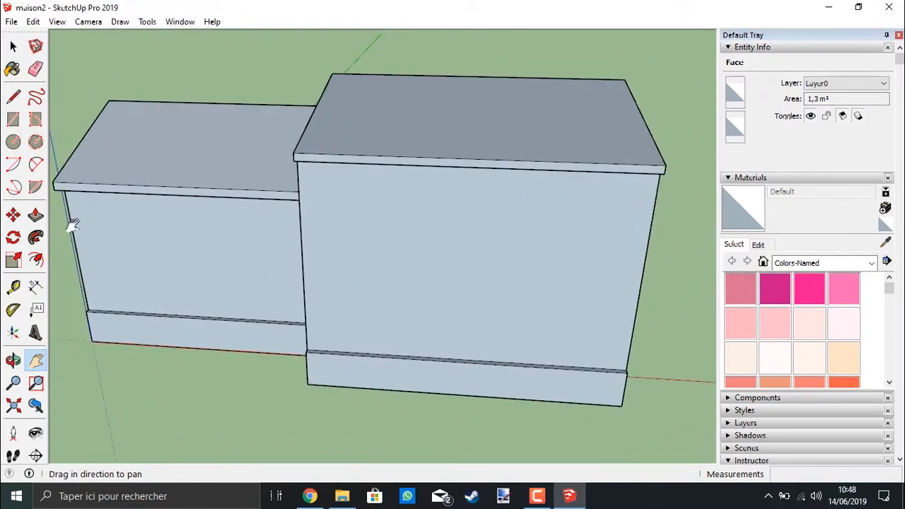
{"action": "left_click", "coordinate": [13, 360]}
{"action": "left_click_drag", "start_coordinate": [135, 339], "coordinate": [182, 280]}
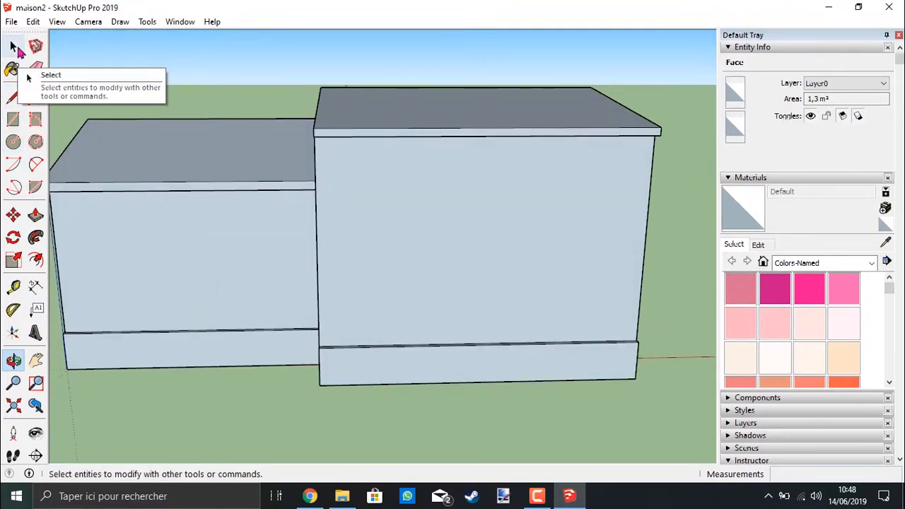
{"action": "left_click", "coordinate": [16, 49]}
{"action": "left_click", "coordinate": [148, 250]}
{"action": "key", "text": "Delete"}
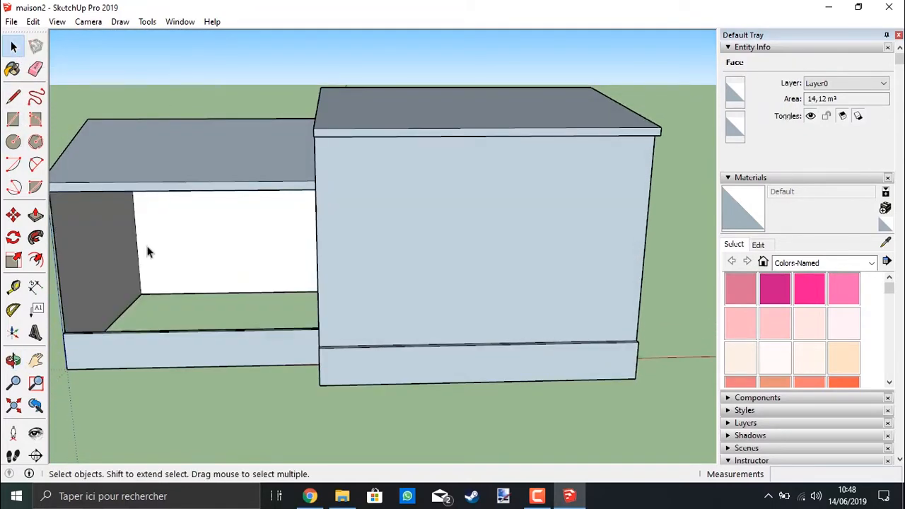
{"action": "left_click", "coordinate": [397, 277]}
{"action": "key", "text": "Delete"}
Import the maison2b image and place it 6 m wide, starting at the front corner on top of the larger block's plinth.
{"action": "middle_click_drag", "start_coordinate": [121, 292], "coordinate": [230, 345]}
{"action": "left_click", "coordinate": [11, 21]}
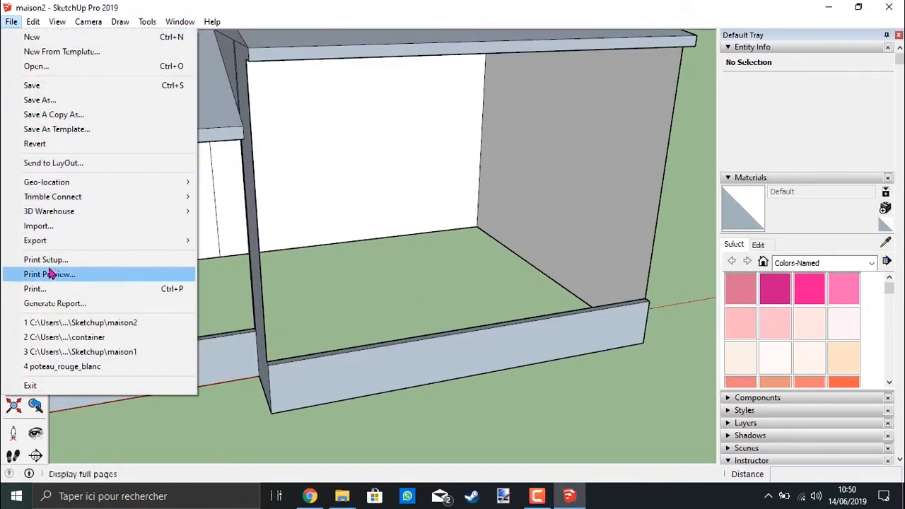
{"action": "left_click", "coordinate": [56, 229]}
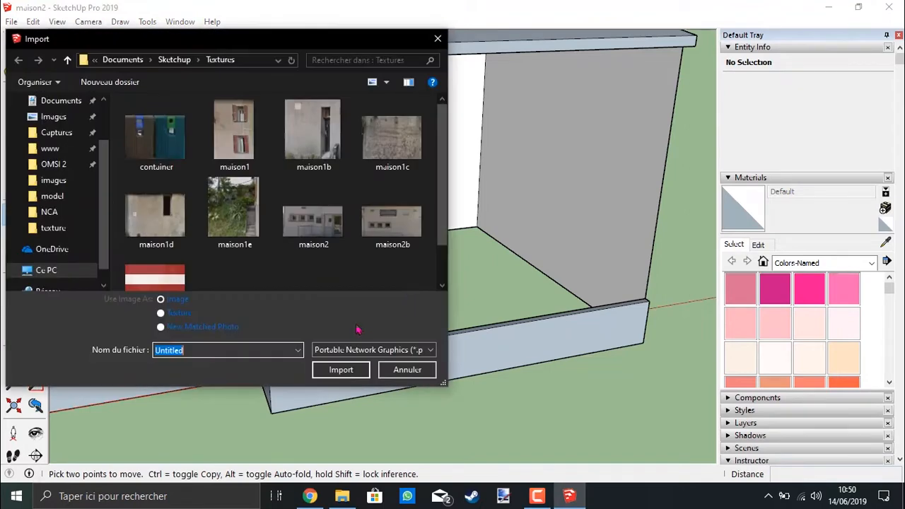
{"action": "scroll", "coordinate": [318, 268], "scroll_direction": "down", "scroll_amount": 1}
{"action": "left_click", "coordinate": [392, 175]}
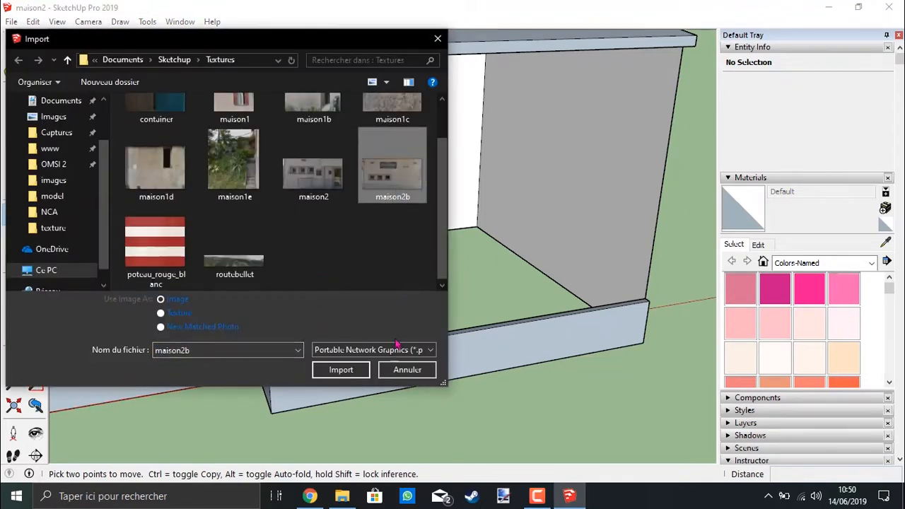
{"action": "left_click", "coordinate": [341, 370]}
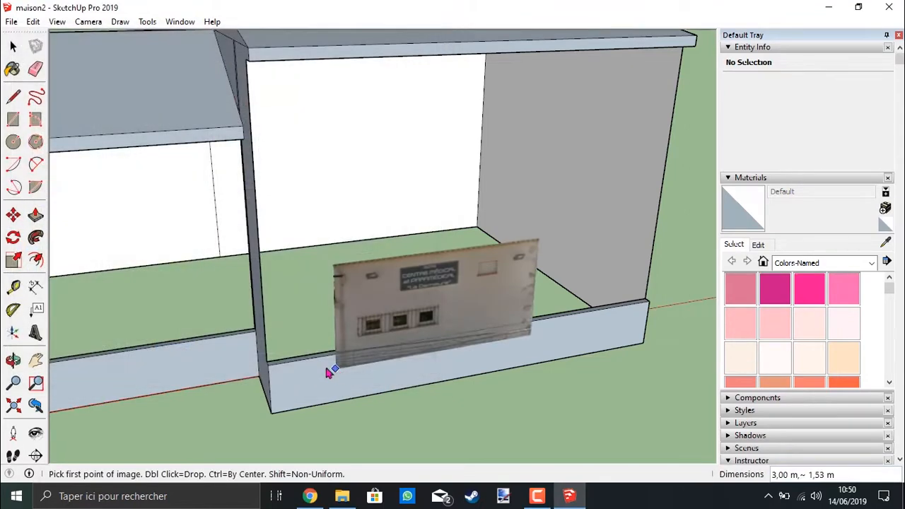
{"action": "left_click", "coordinate": [266, 362]}
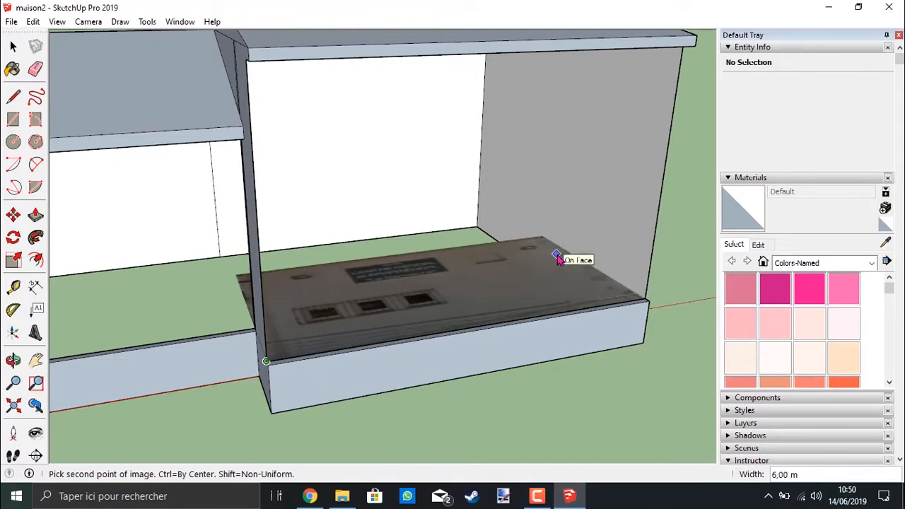
{"action": "left_click", "coordinate": [557, 259]}
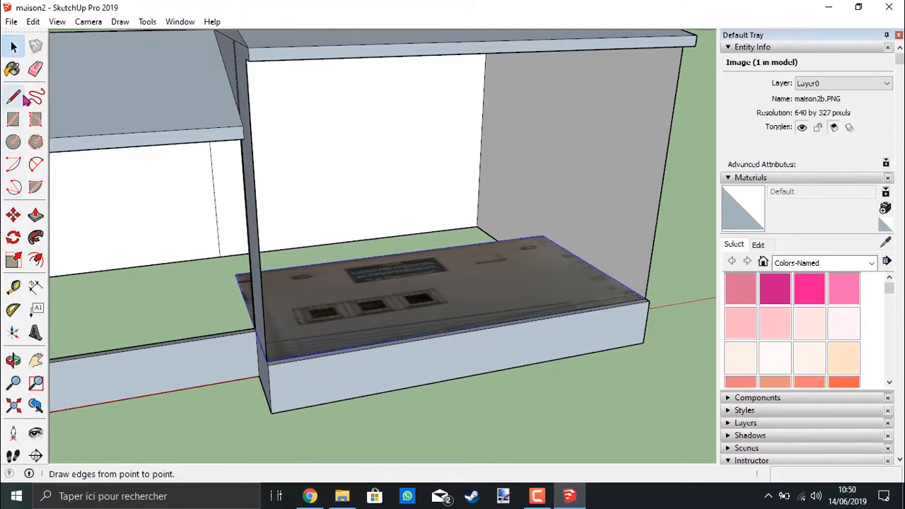
Rotate the maison2b image 90 degrees upright about its front bottom edge on the larger block's plinth.
{"action": "left_click", "coordinate": [13, 237]}
{"action": "left_click_drag", "start_coordinate": [208, 290], "coordinate": [550, 255]}
{"action": "middle_click_drag", "start_coordinate": [550, 255], "coordinate": [414, 323]}
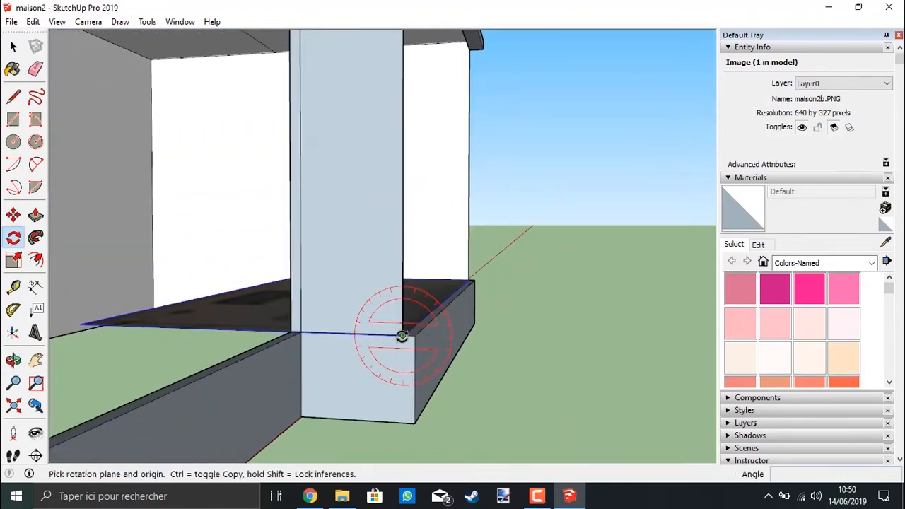
{"action": "left_click", "coordinate": [401, 336]}
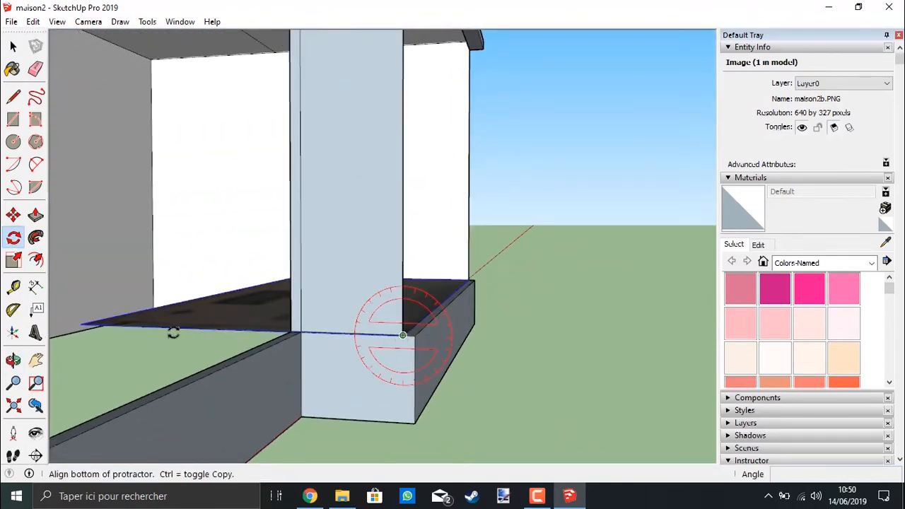
{"action": "left_click", "coordinate": [82, 324]}
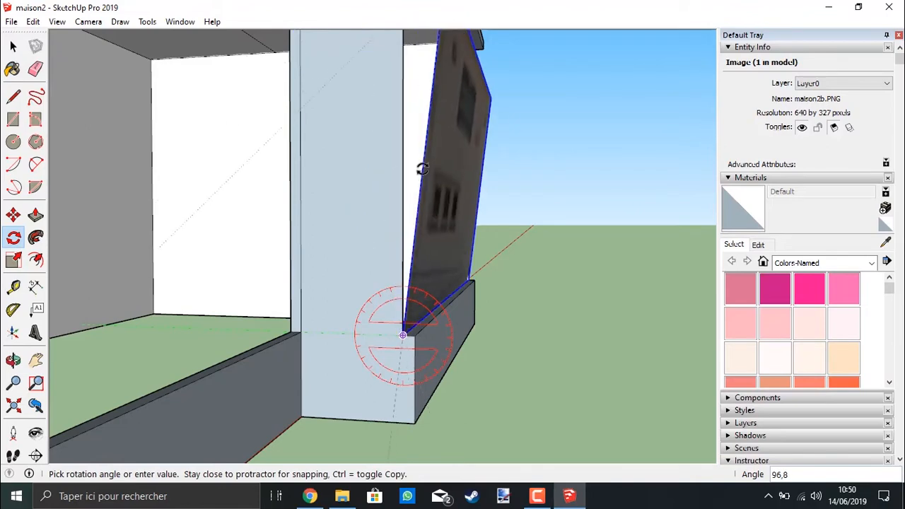
{"action": "left_click", "coordinate": [403, 169]}
Scale the maison2b image vertically by about 1.26 so it fills the larger block's facade up to the eaves.
{"action": "middle_click_drag", "start_coordinate": [521, 347], "coordinate": [159, 259]}
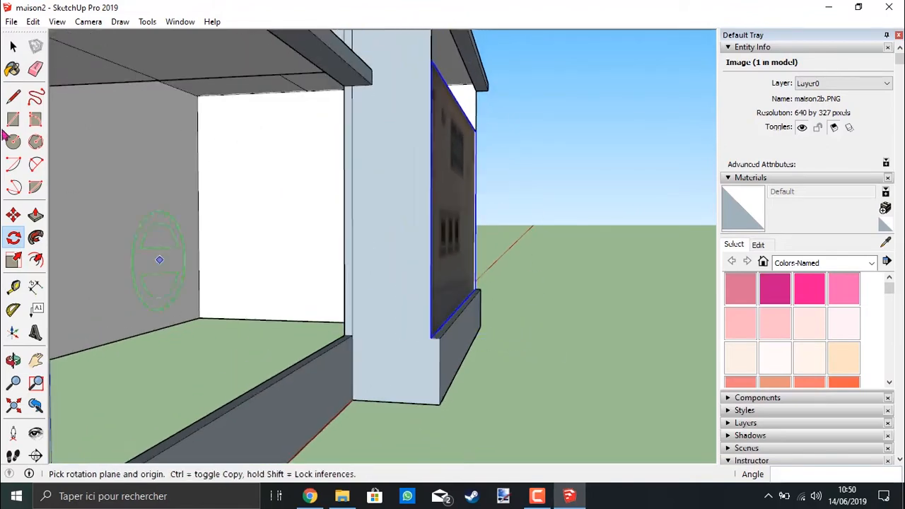
{"action": "middle_click_drag", "start_coordinate": [460, 259], "coordinate": [85, 313]}
{"action": "left_click", "coordinate": [13, 259]}
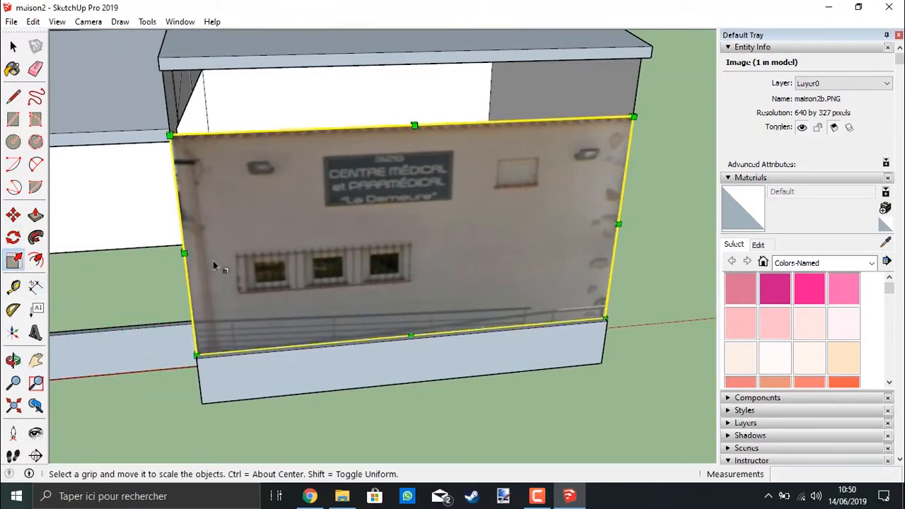
{"action": "left_click_drag", "start_coordinate": [415, 121], "coordinate": [418, 63]}
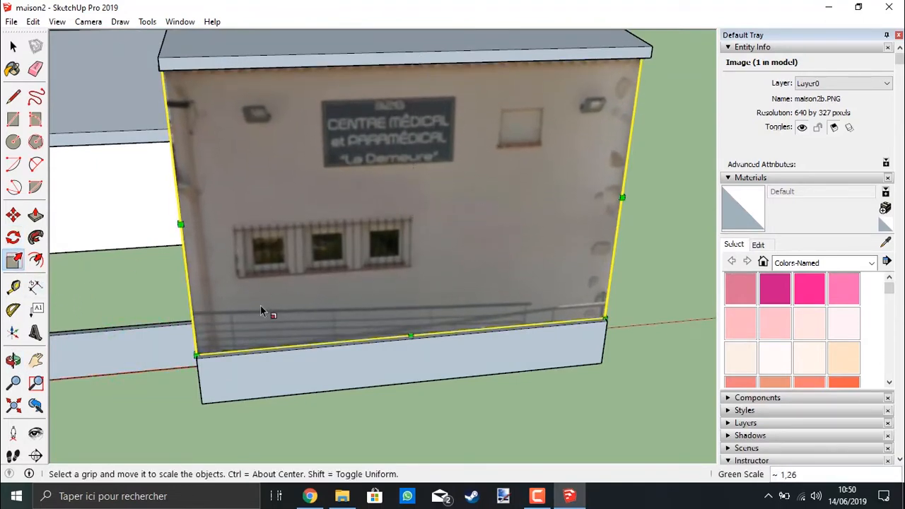
Import the maison2 image from the Textures folder and place it flat from the outer front corner on top of the smaller block's plinth.
{"action": "scroll", "coordinate": [276, 326], "scroll_direction": "down", "scroll_amount": 5}
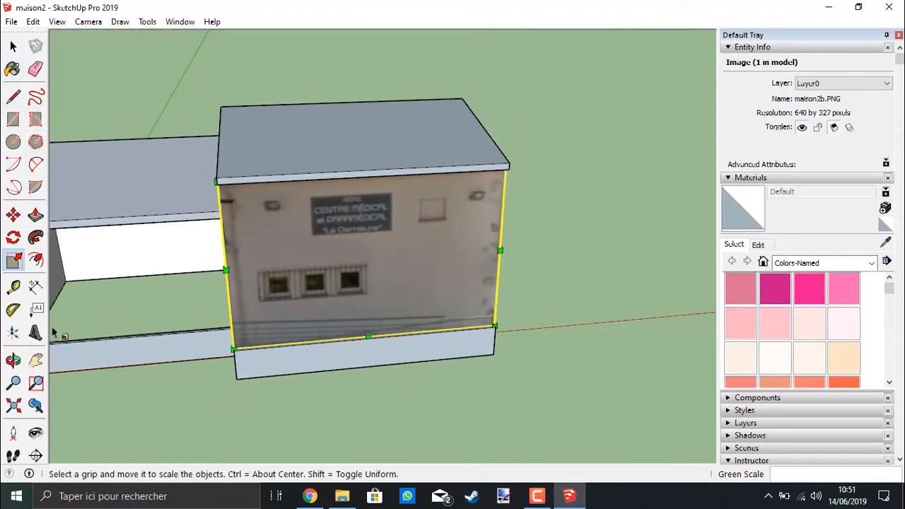
{"action": "left_click", "coordinate": [36, 360]}
{"action": "left_click_drag", "start_coordinate": [131, 340], "coordinate": [336, 333]}
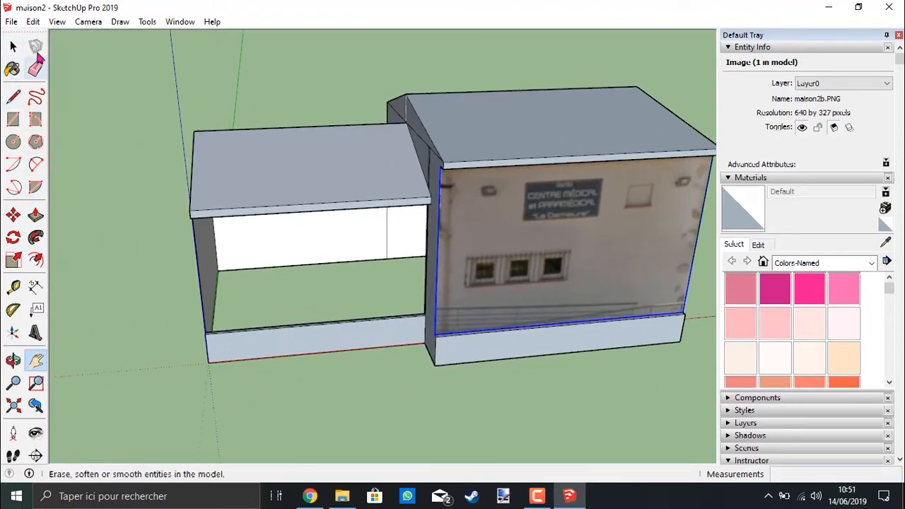
{"action": "left_click", "coordinate": [15, 24]}
{"action": "left_click", "coordinate": [66, 227]}
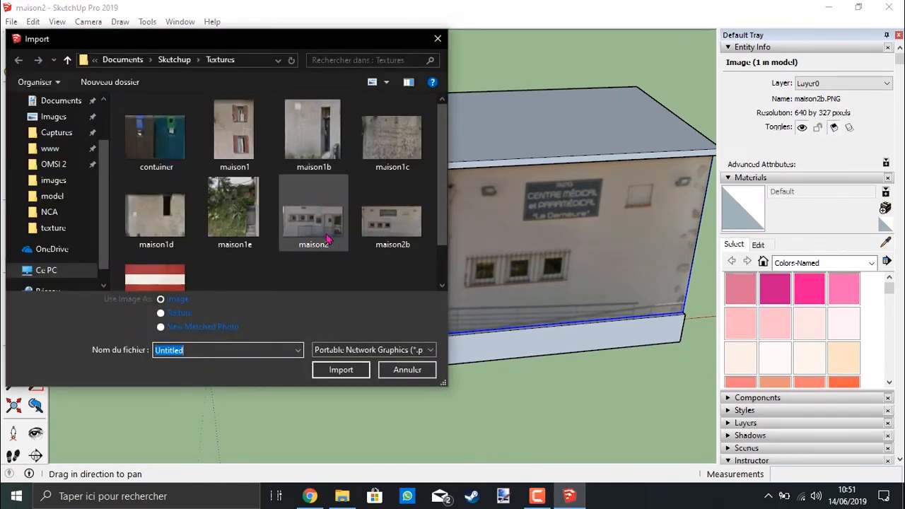
{"action": "left_click", "coordinate": [327, 232]}
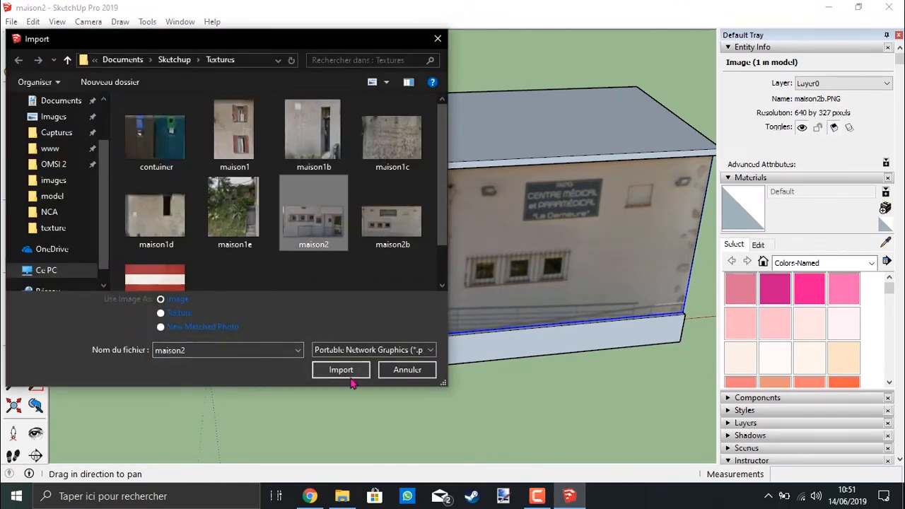
{"action": "left_click", "coordinate": [345, 372]}
{"action": "scroll", "coordinate": [212, 339], "scroll_direction": "up", "scroll_amount": 5}
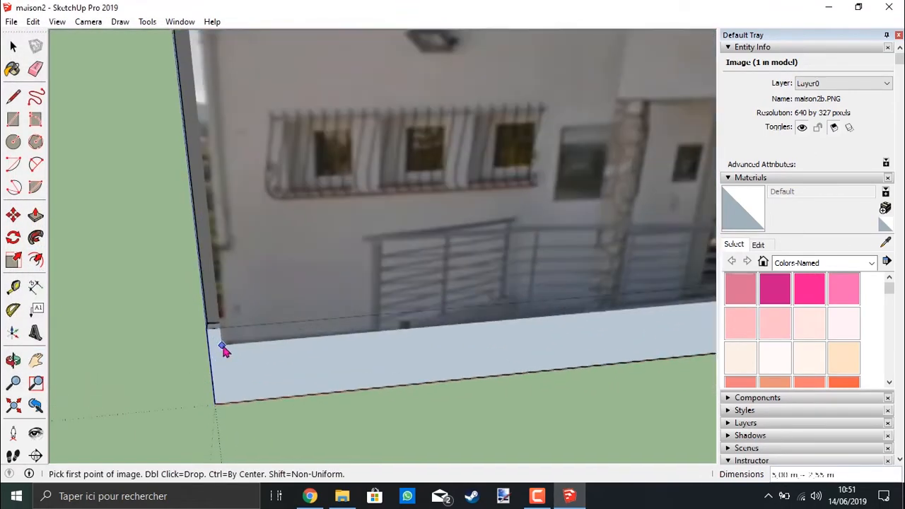
{"action": "scroll", "coordinate": [212, 333], "scroll_direction": "up", "scroll_amount": 2}
{"action": "left_click", "coordinate": [204, 320]}
{"action": "scroll", "coordinate": [396, 303], "scroll_direction": "down", "scroll_amount": 5}
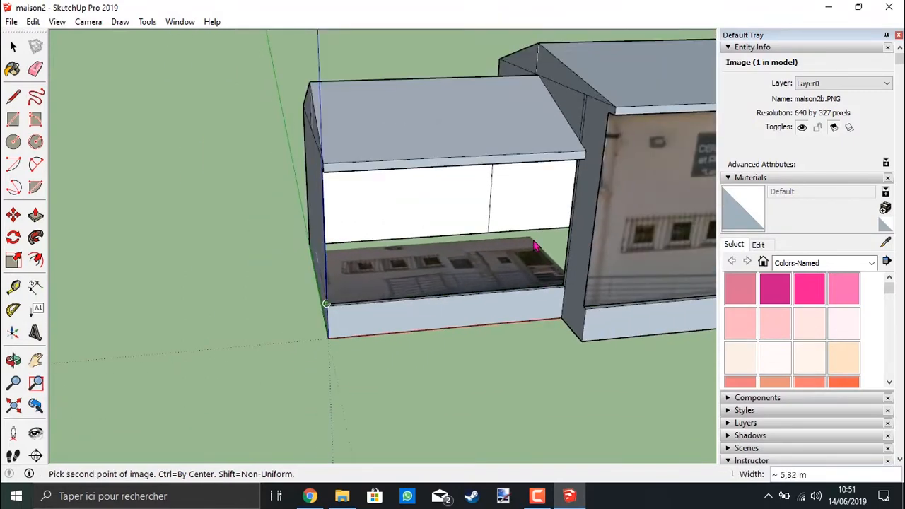
{"action": "left_click", "coordinate": [514, 250]}
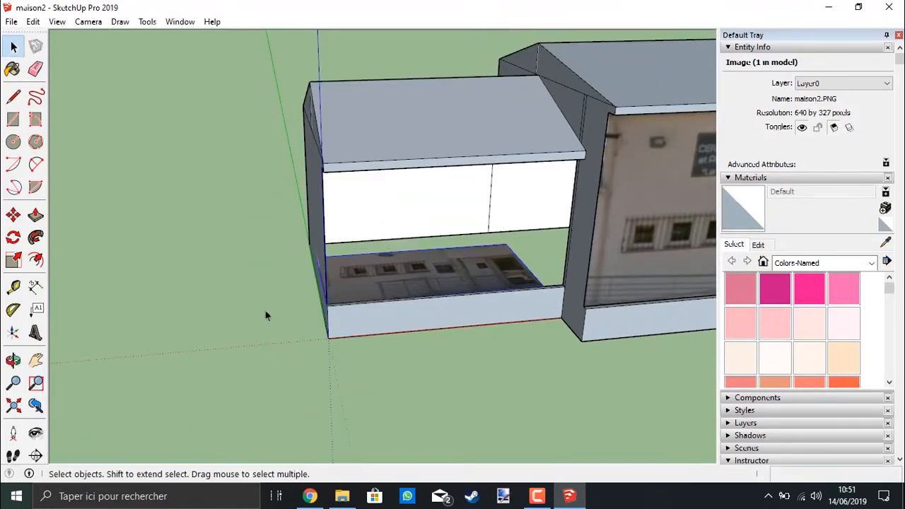
Rotate the maison2 image 90 degrees upright about its front bottom edge on the smaller block's plinth.
{"action": "middle_click_drag", "start_coordinate": [265, 313], "coordinate": [572, 278]}
{"action": "scroll", "coordinate": [446, 308], "scroll_direction": "up", "scroll_amount": 3}
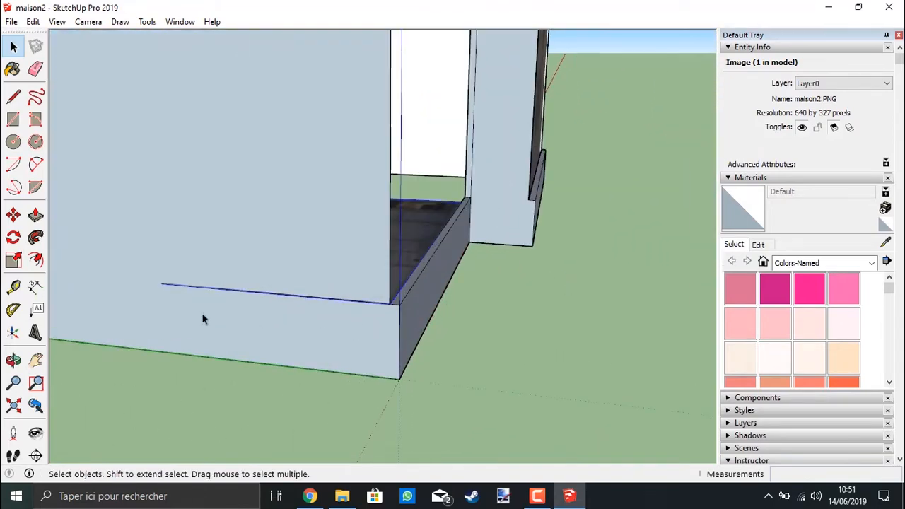
{"action": "left_click", "coordinate": [13, 237]}
{"action": "middle_click_drag", "start_coordinate": [188, 283], "coordinate": [358, 290]}
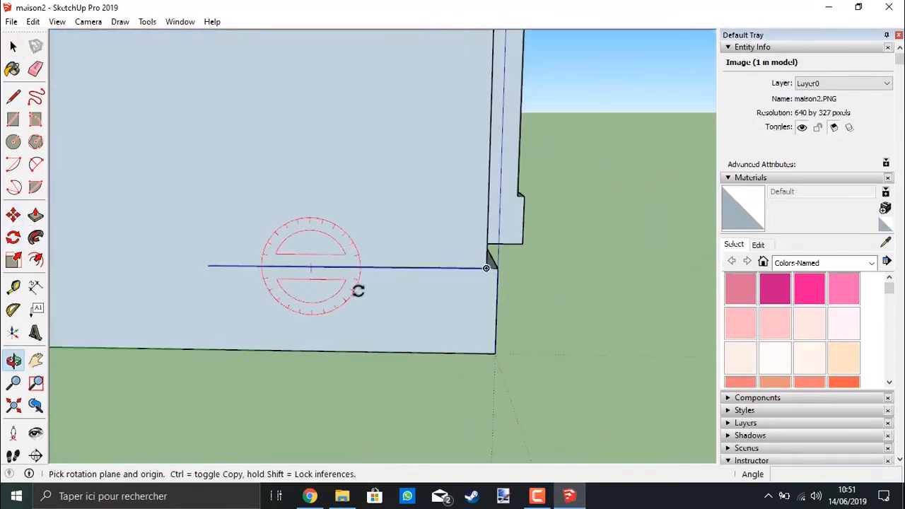
{"action": "left_click", "coordinate": [486, 268]}
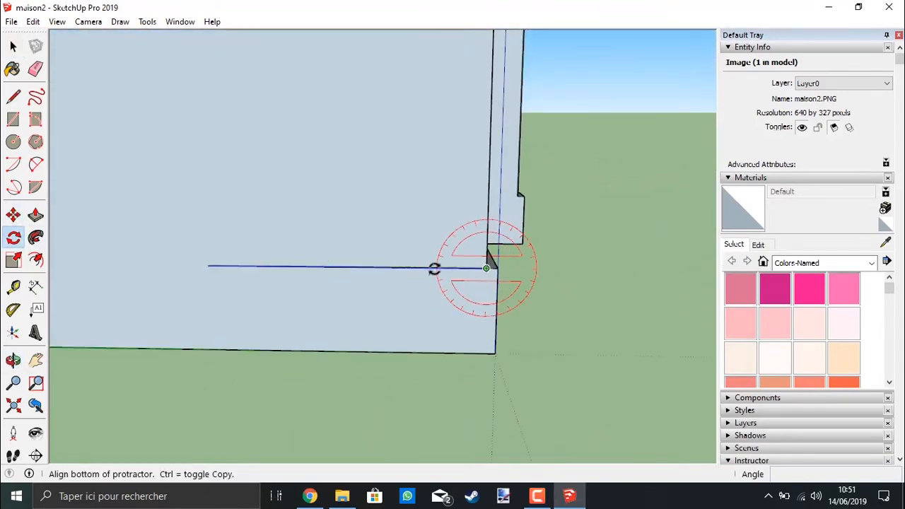
{"action": "left_click", "coordinate": [210, 266]}
{"action": "left_click", "coordinate": [490, 181]}
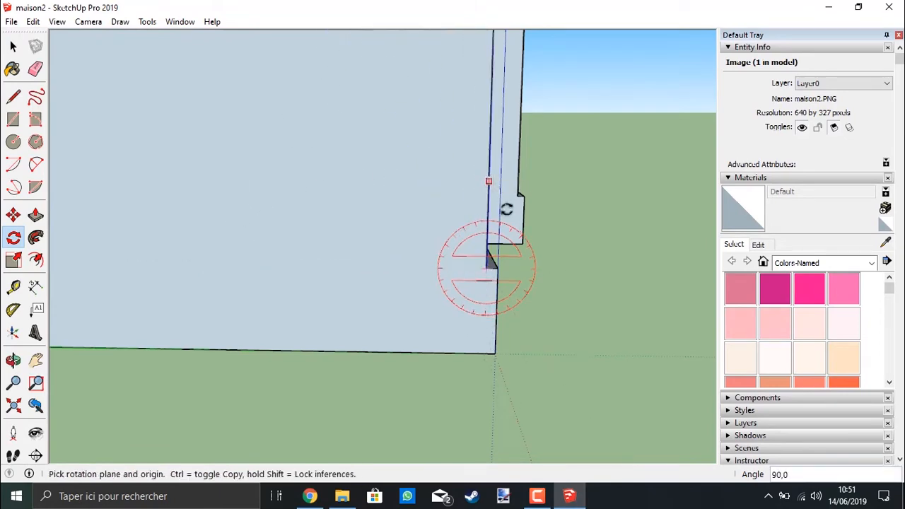
Scale the maison2 image uniformly by 1.10 to the facade's width, and by about 1.10 vertically up to the smaller roof's eaves.
{"action": "scroll", "coordinate": [486, 268], "scroll_direction": "down", "scroll_amount": 5}
{"action": "middle_click_drag", "start_coordinate": [471, 246], "coordinate": [183, 279]}
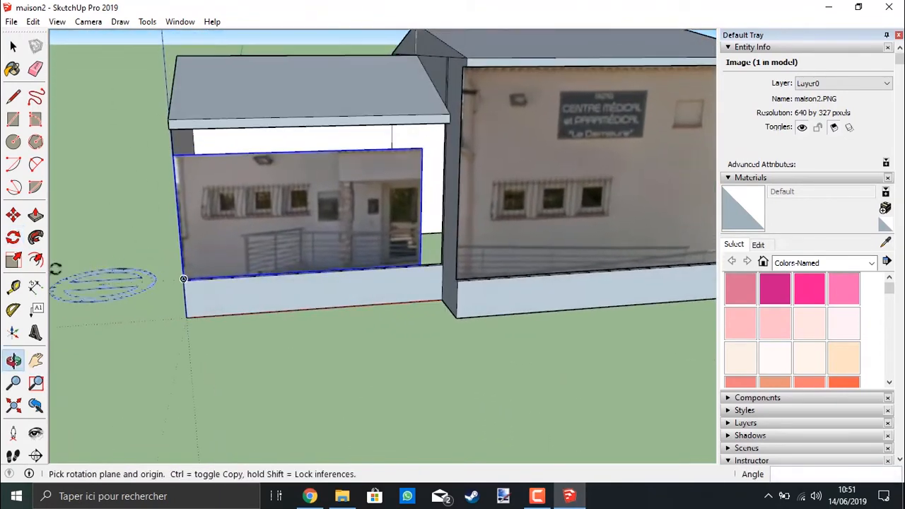
{"action": "left_click", "coordinate": [14, 260]}
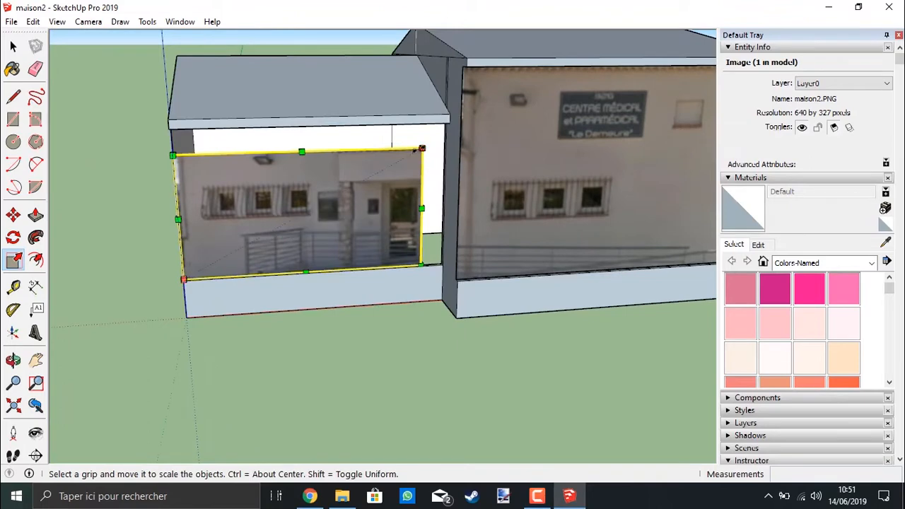
{"action": "left_click", "coordinate": [422, 148]}
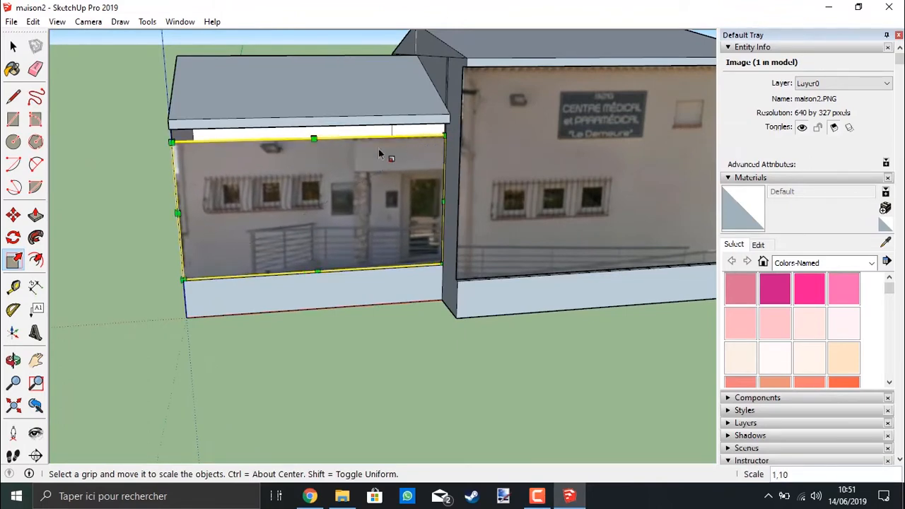
{"action": "left_click", "coordinate": [314, 137]}
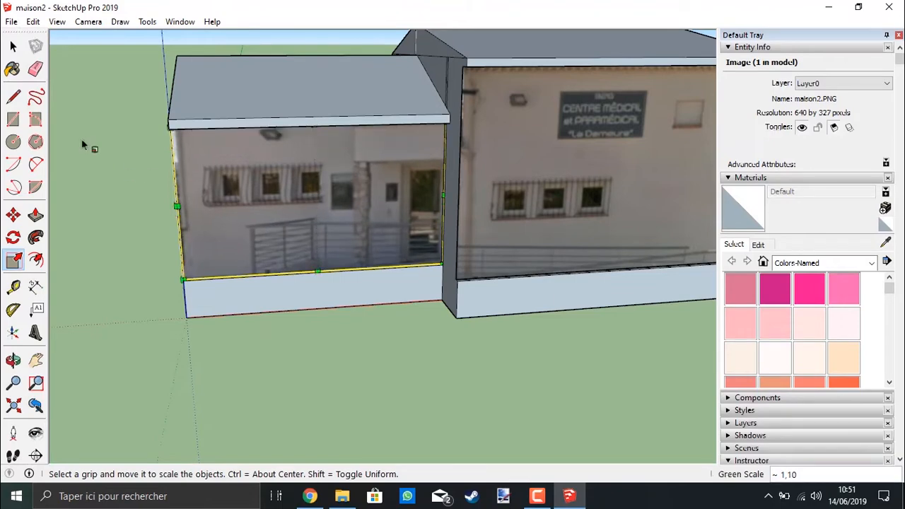
{"action": "left_click", "coordinate": [13, 46]}
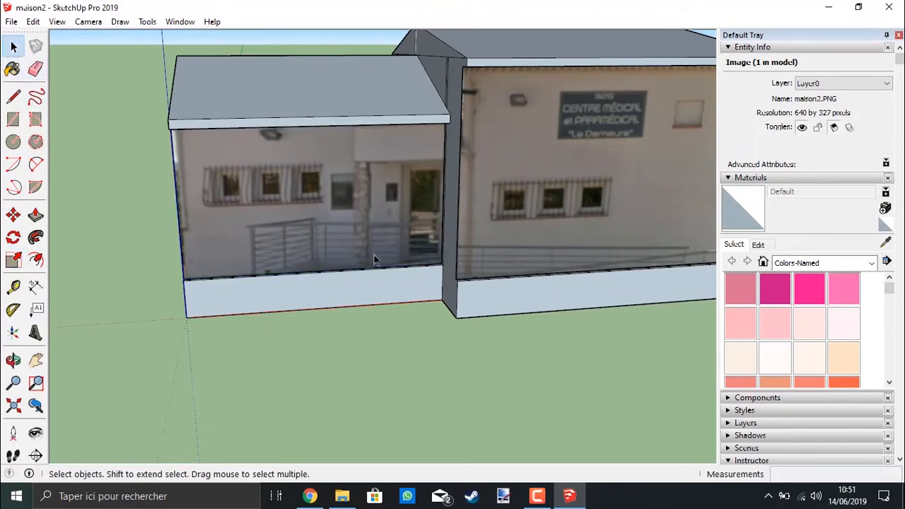
Check the house in Street View in Chrome, and paint both plinth fronts with Brick Tumbled from the Brick, Cladding and Siding materials.
{"action": "mouse_move", "coordinate": [374, 255]}
{"action": "middle_mouse_down"}
{"action": "mouse_move", "coordinate": [254, 238]}
{"action": "mouse_move", "coordinate": [368, 259]}
{"action": "middle_mouse_up"}
{"action": "scroll", "coordinate": [369, 260], "scroll_direction": "down", "scroll_amount": 1}
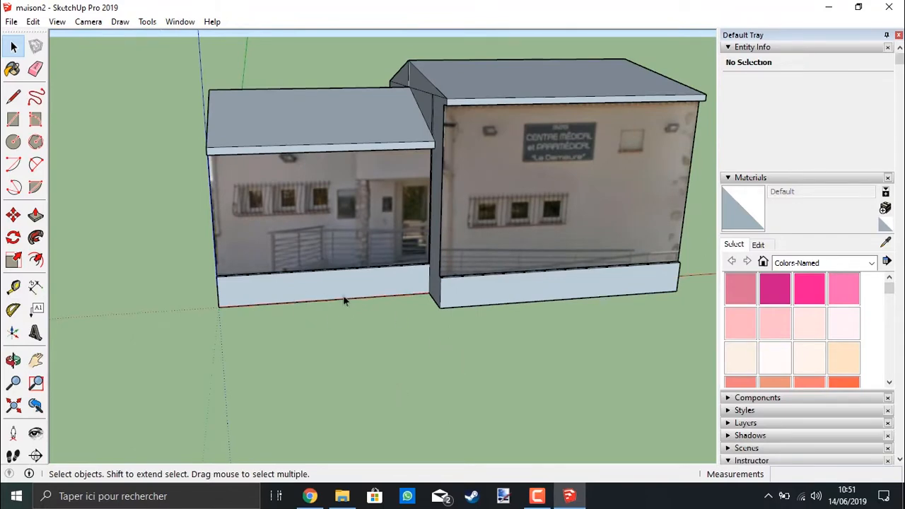
{"action": "left_click", "coordinate": [309, 498]}
{"action": "left_click_drag", "start_coordinate": [396, 344], "coordinate": [380, 320]}
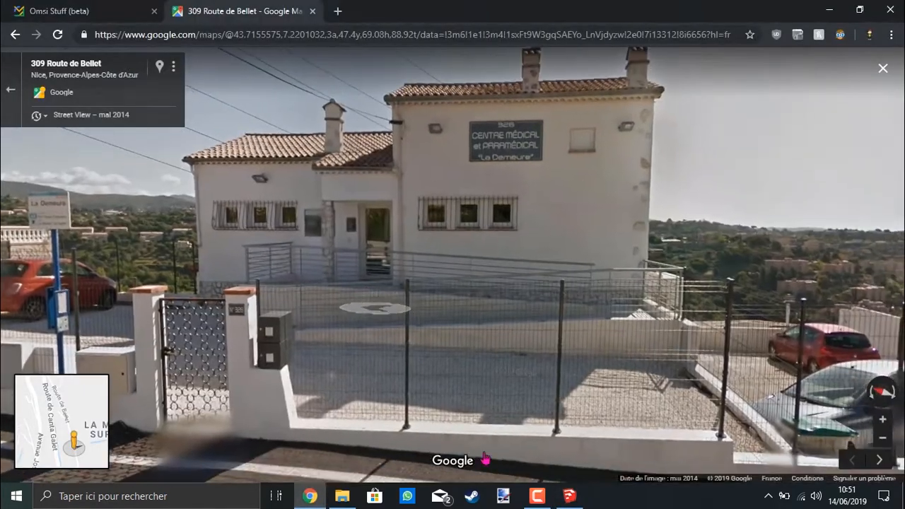
{"action": "left_click", "coordinate": [569, 496]}
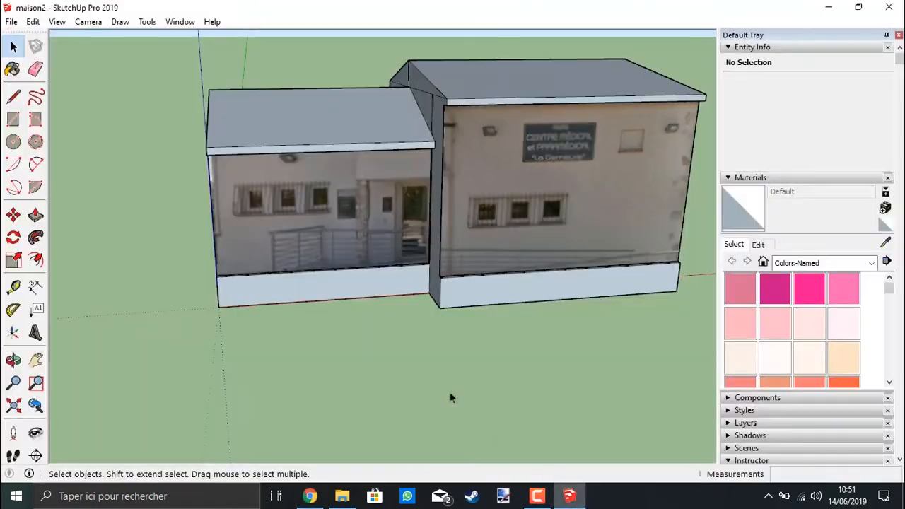
{"action": "left_click", "coordinate": [13, 69]}
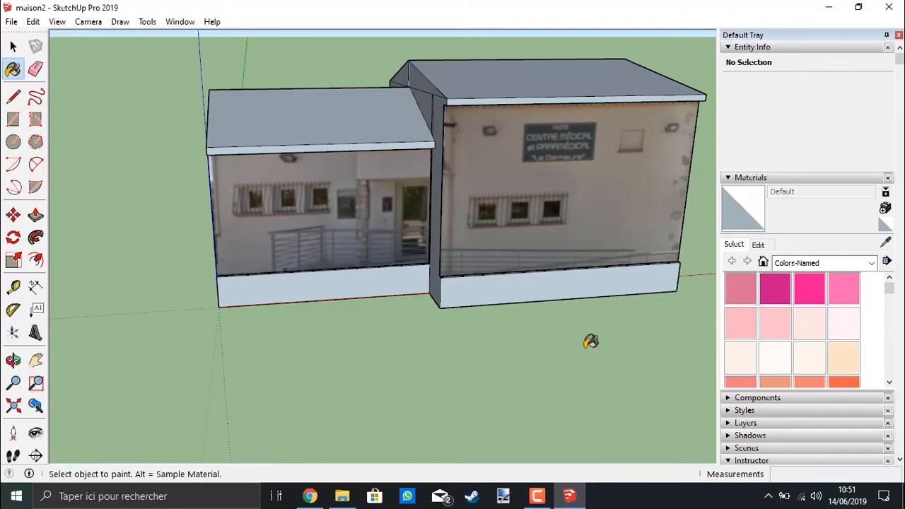
{"action": "left_click", "coordinate": [763, 262]}
{"action": "left_click", "coordinate": [820, 262]}
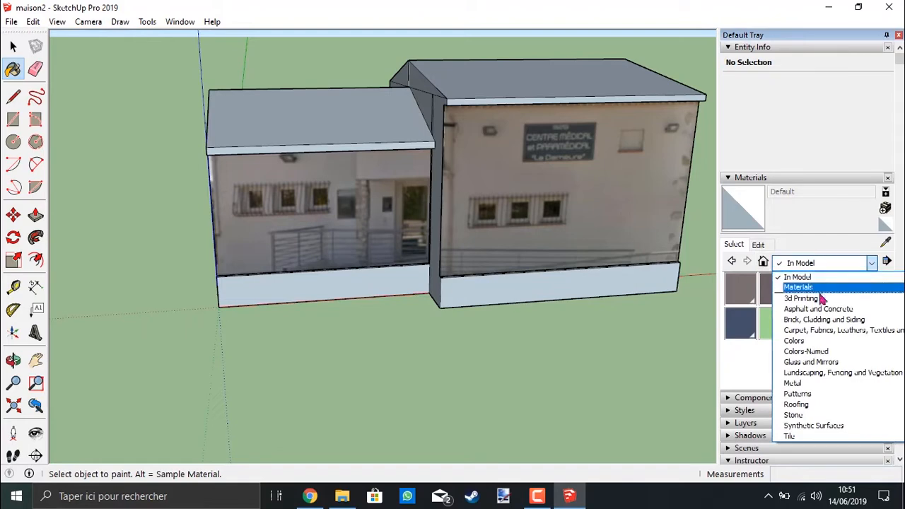
{"action": "left_click", "coordinate": [823, 322]}
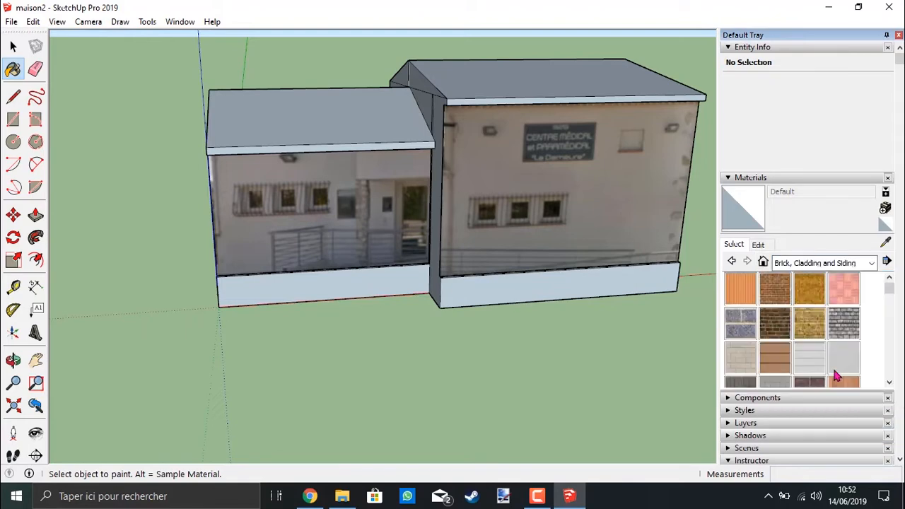
{"action": "left_click", "coordinate": [845, 325]}
{"action": "left_click", "coordinate": [375, 278]}
{"action": "left_click", "coordinate": [485, 283]}
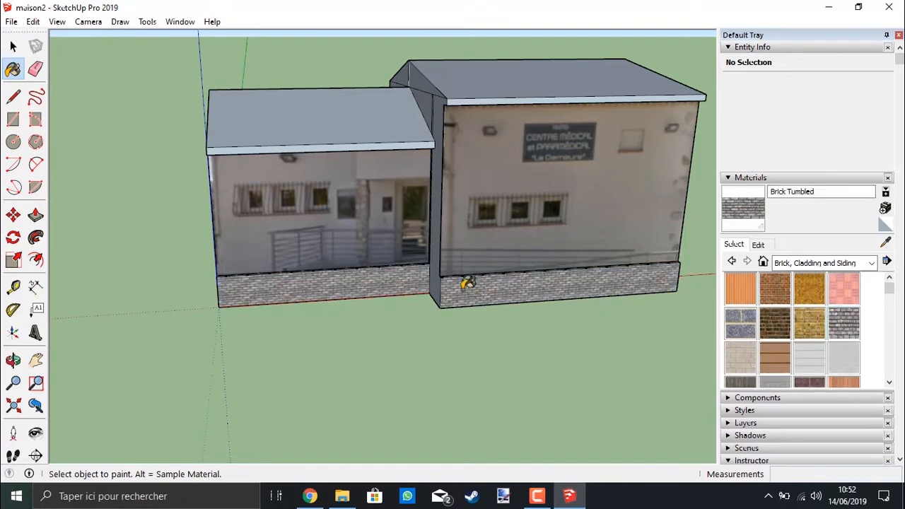
Draw an edge about 0.90 m long at plinth height across the larger block's projecting side wall and paint the face below with Brick Tumbled.
{"action": "scroll", "coordinate": [466, 284], "scroll_direction": "up", "scroll_amount": 5}
{"action": "mouse_move", "coordinate": [405, 296]}
{"action": "middle_mouse_down"}
{"action": "mouse_move", "coordinate": [544, 255]}
{"action": "mouse_move", "coordinate": [647, 243]}
{"action": "mouse_move", "coordinate": [653, 300]}
{"action": "middle_mouse_up"}
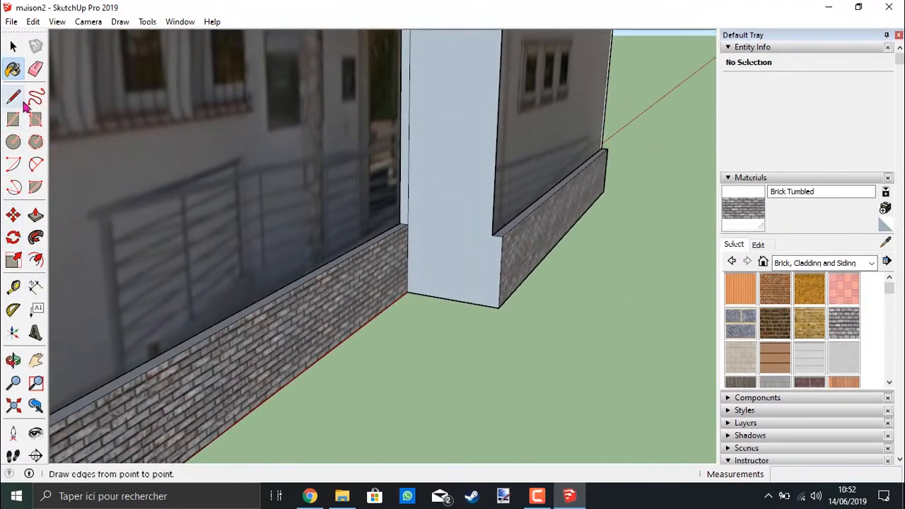
{"action": "left_click", "coordinate": [407, 224]}
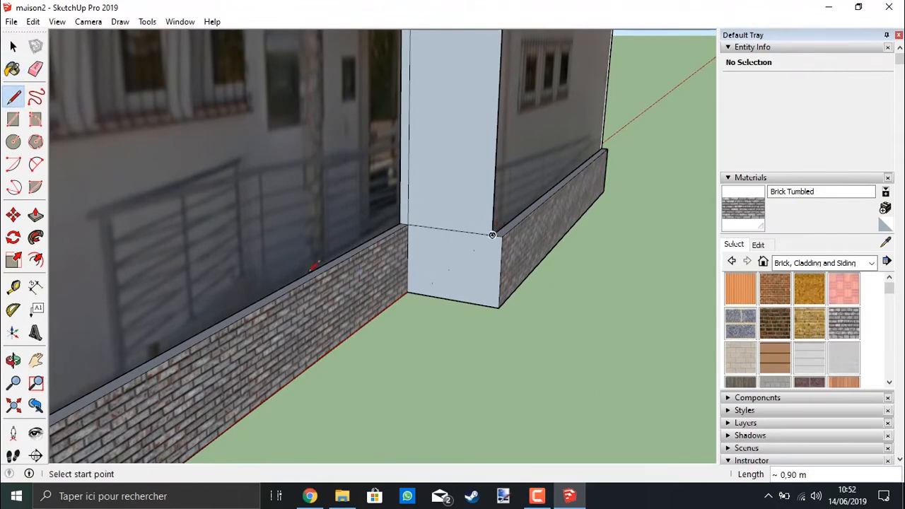
{"action": "key", "text": "b"}
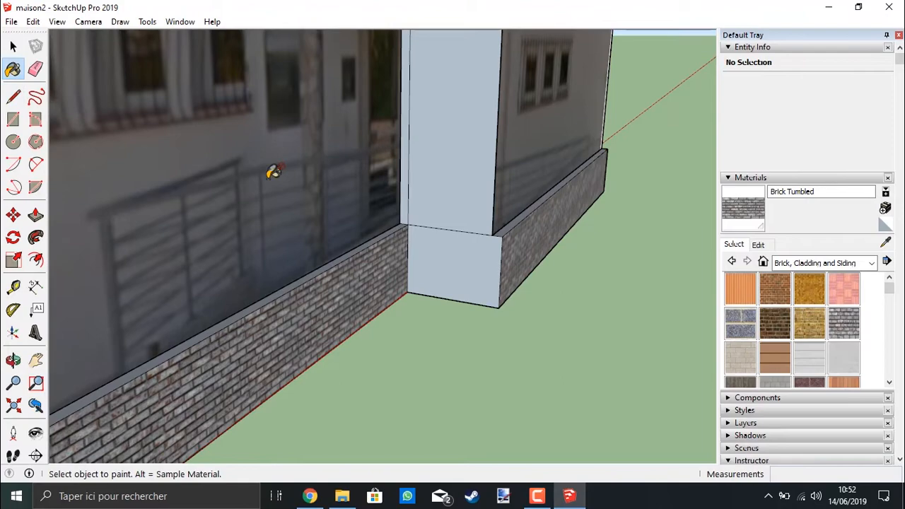
{"action": "left_click", "coordinate": [438, 269]}
Paint the narrow top ledges of both front plinths with Brick Tumbled.
{"action": "mouse_move", "coordinate": [389, 247]}
{"action": "middle_mouse_down"}
{"action": "mouse_move", "coordinate": [400, 237]}
{"action": "mouse_move", "coordinate": [380, 309]}
{"action": "middle_mouse_up"}
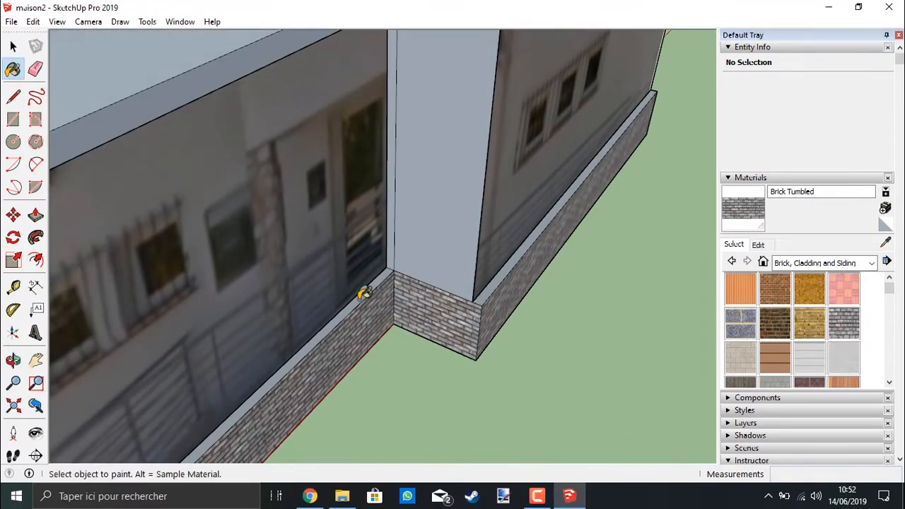
{"action": "left_click", "coordinate": [361, 295]}
{"action": "left_click", "coordinate": [497, 281]}
Draw an edge about 5.90 m long at plinth height across the larger block's outer side wall and paint the strip below with Brick Tumbled.
{"action": "middle_click_drag", "start_coordinate": [557, 281], "coordinate": [385, 266]}
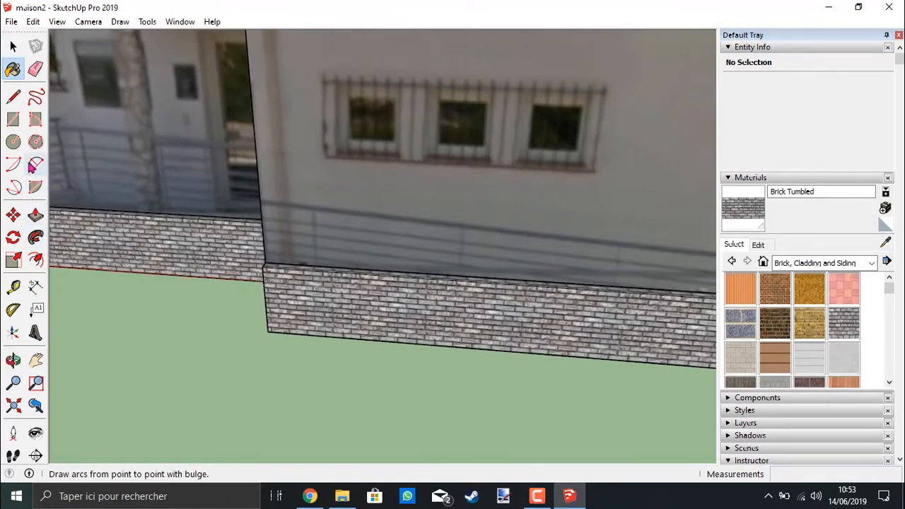
{"action": "left_click", "coordinate": [35, 360]}
{"action": "mouse_move", "coordinate": [485, 313]}
{"action": "middle_mouse_down"}
{"action": "mouse_move", "coordinate": [85, 278]}
{"action": "mouse_move", "coordinate": [311, 289]}
{"action": "mouse_move", "coordinate": [166, 282]}
{"action": "middle_mouse_up"}
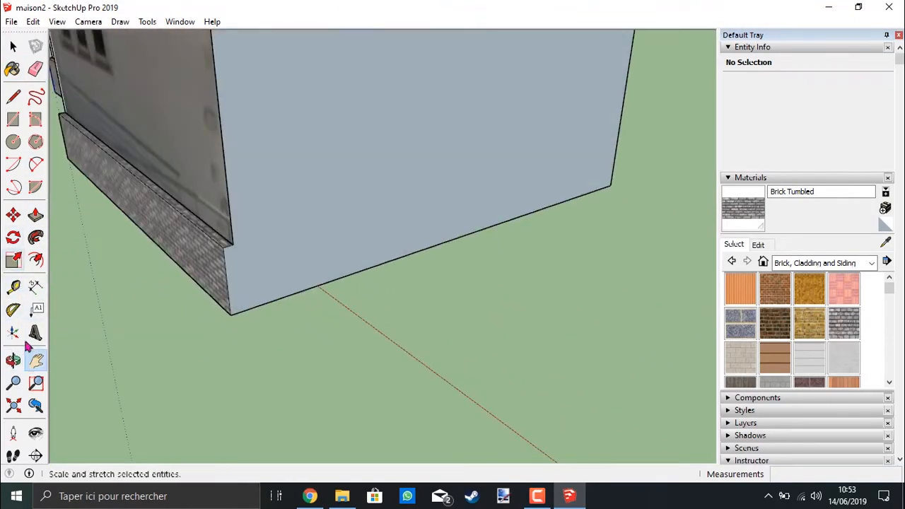
{"action": "left_click", "coordinate": [15, 99]}
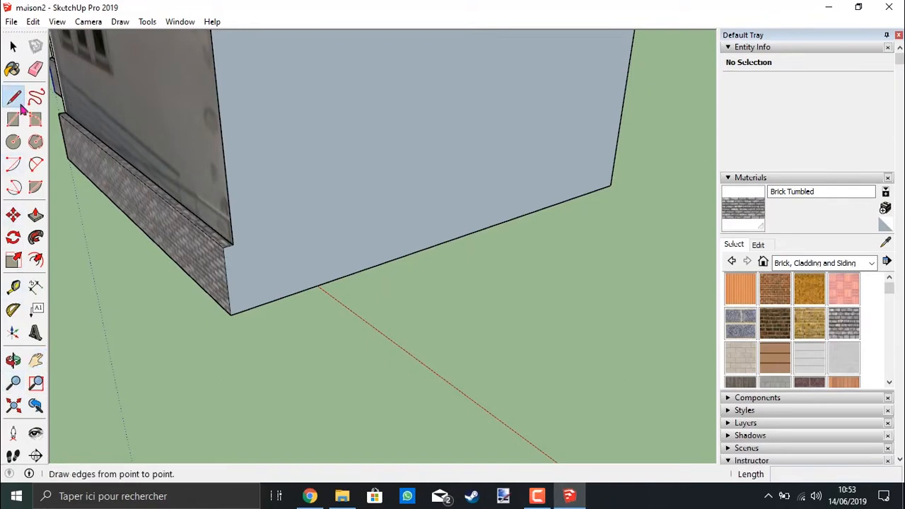
{"action": "left_click", "coordinate": [233, 244]}
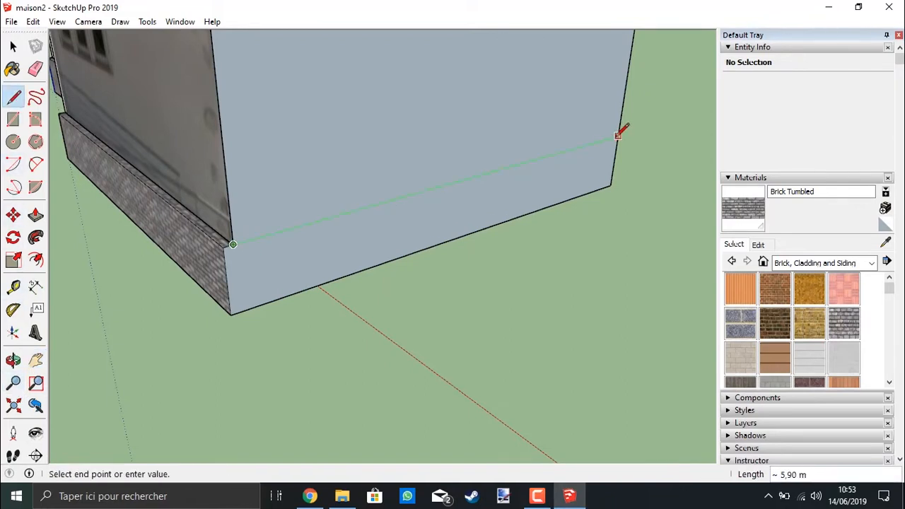
{"action": "middle_click_drag", "start_coordinate": [369, 262], "coordinate": [14, 295]}
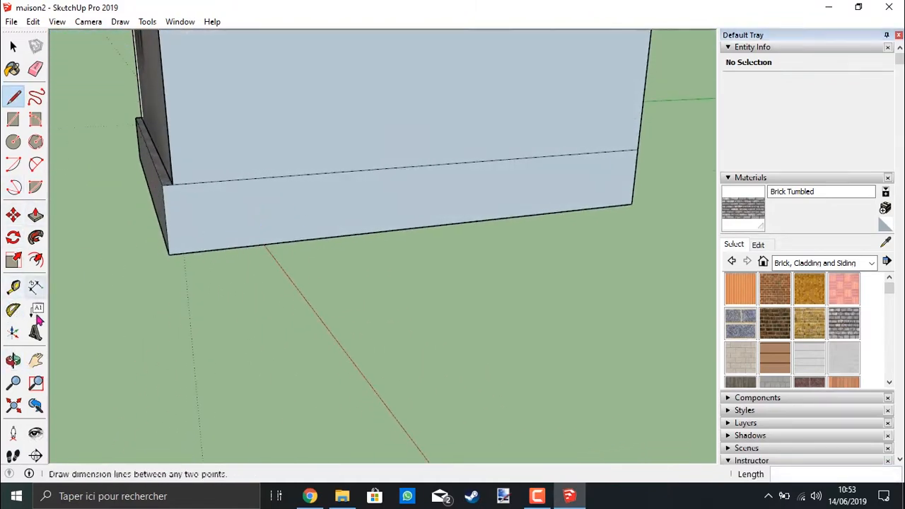
{"action": "left_click", "coordinate": [13, 70]}
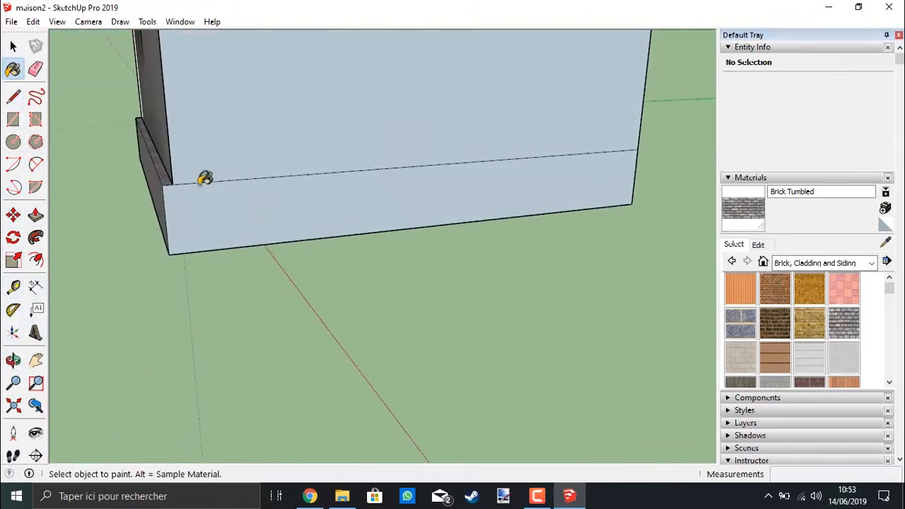
{"action": "left_click", "coordinate": [321, 238]}
{"action": "middle_click_drag", "start_coordinate": [442, 280], "coordinate": [300, 232]}
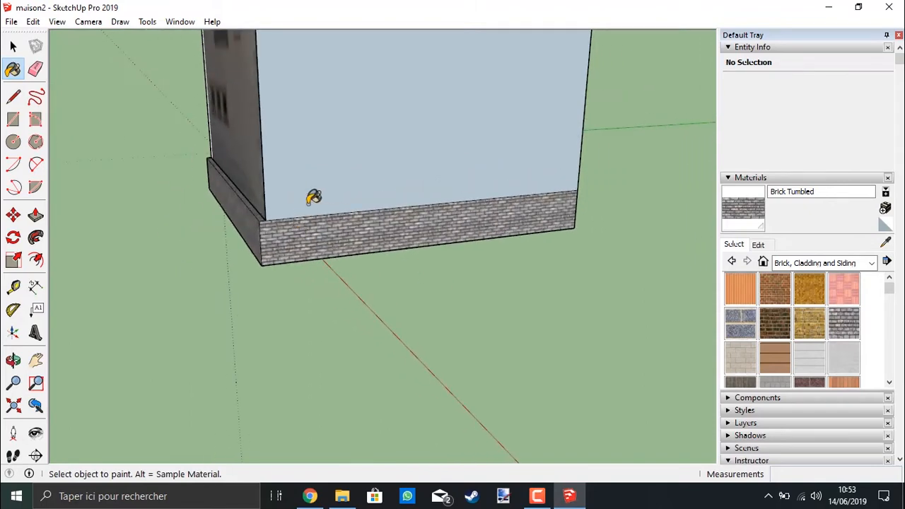
Draw an 11.00 m edge at plinth height across the rear wall of both blocks and paint both strips below with Brick Tumbled.
{"action": "middle_click_drag", "start_coordinate": [313, 197], "coordinate": [223, 207]}
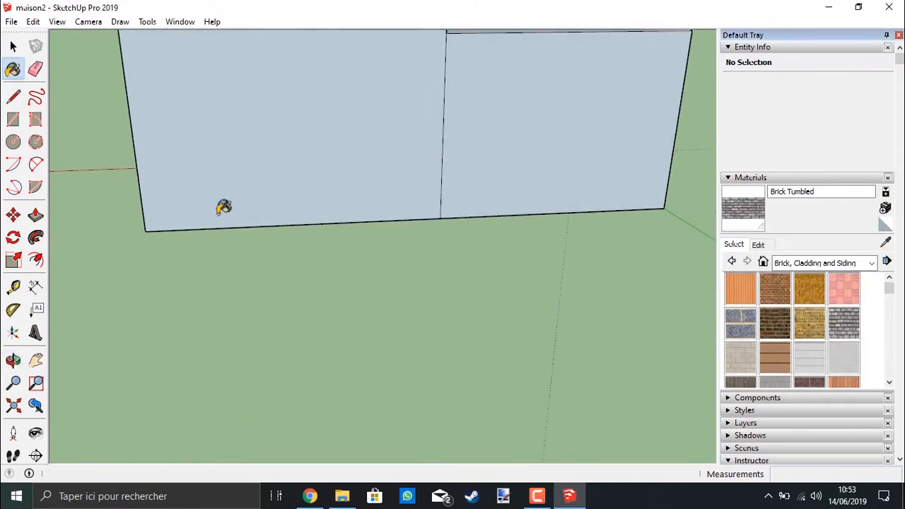
{"action": "left_click", "coordinate": [13, 96]}
{"action": "left_click", "coordinate": [140, 196]}
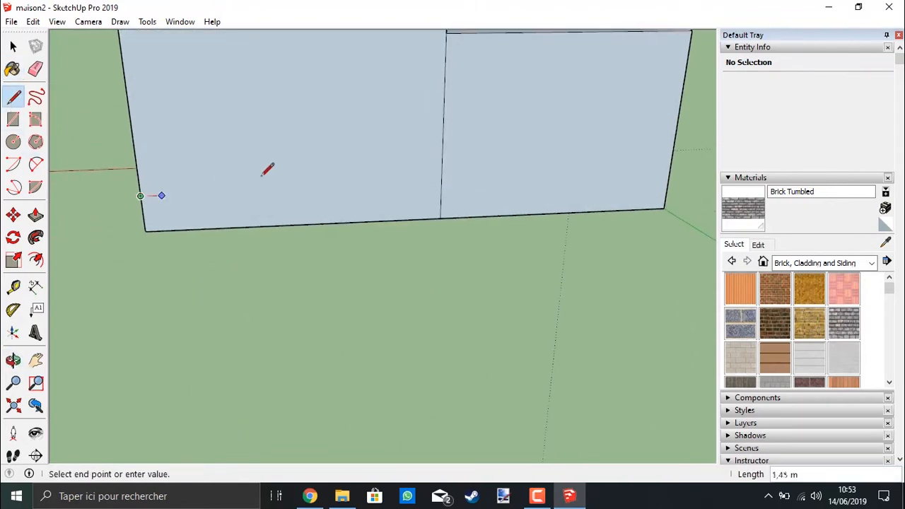
{"action": "left_click", "coordinate": [667, 175]}
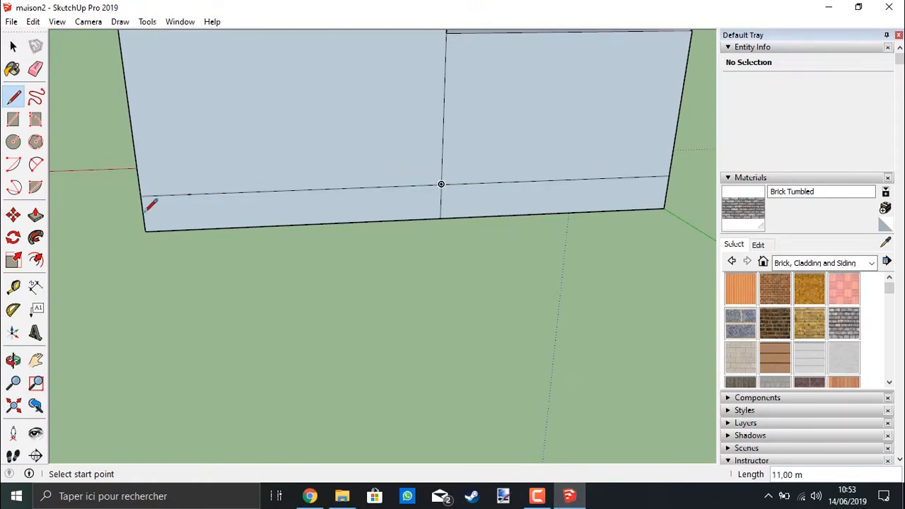
{"action": "left_click", "coordinate": [12, 69]}
{"action": "left_click", "coordinate": [237, 203]}
{"action": "left_click", "coordinate": [464, 208]}
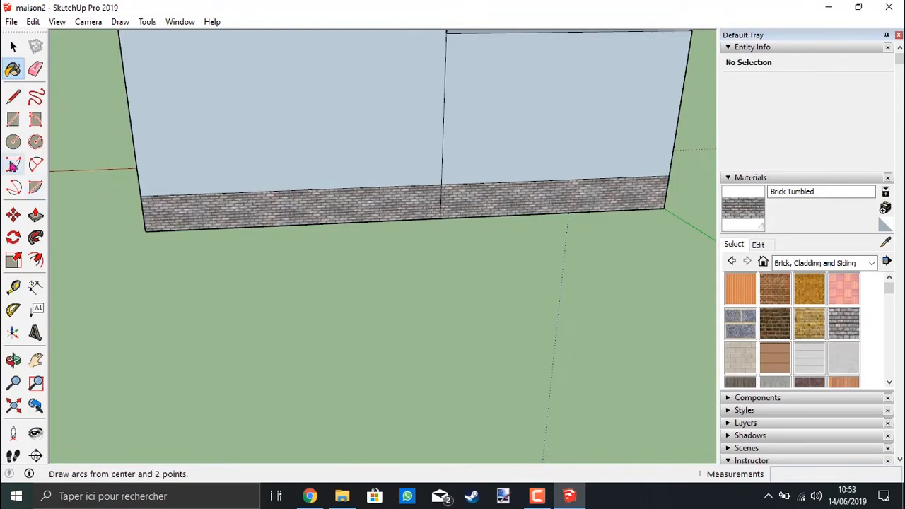
Draw an edge at plinth height across the smaller block's outer side wall and paint the strip below with Brick Tumbled.
{"action": "left_click", "coordinate": [13, 360]}
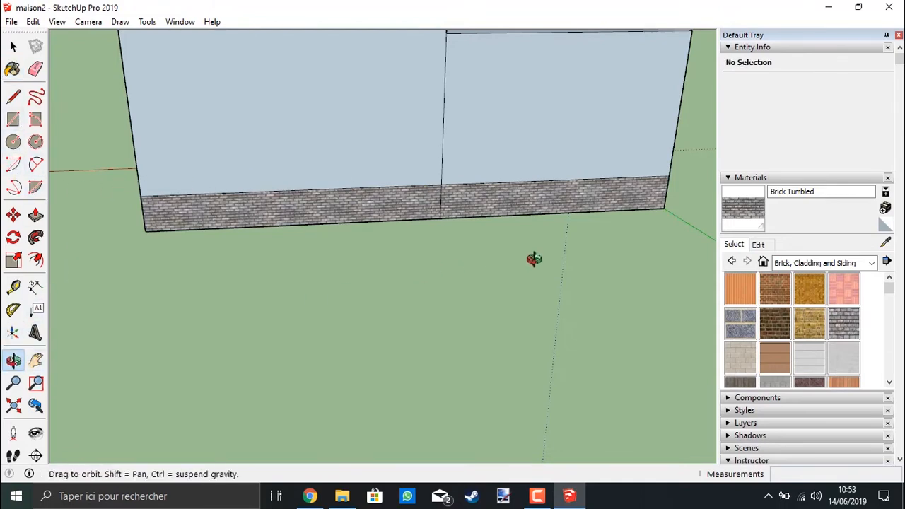
{"action": "mouse_move", "coordinate": [533, 259]}
{"action": "left_mouse_down"}
{"action": "mouse_move", "coordinate": [244, 243]}
{"action": "mouse_move", "coordinate": [371, 241]}
{"action": "mouse_move", "coordinate": [339, 244]}
{"action": "left_mouse_up"}
{"action": "left_click", "coordinate": [13, 95]}
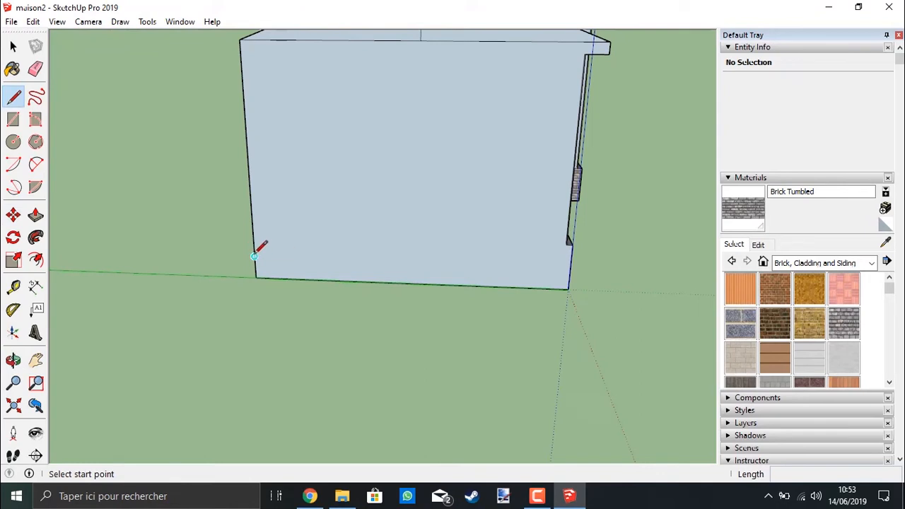
{"action": "middle_click_drag", "start_coordinate": [239, 243], "coordinate": [342, 212]}
{"action": "left_click", "coordinate": [341, 218]}
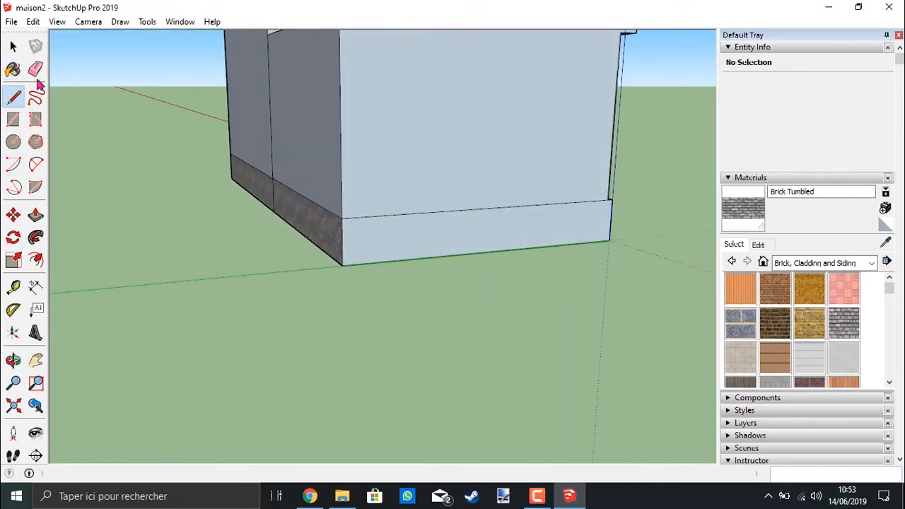
{"action": "left_click", "coordinate": [12, 69]}
{"action": "left_click", "coordinate": [389, 232]}
{"action": "mouse_move", "coordinate": [389, 232]}
{"action": "middle_mouse_down"}
{"action": "mouse_move", "coordinate": [317, 205]}
{"action": "mouse_move", "coordinate": [89, 236]}
{"action": "mouse_move", "coordinate": [214, 269]}
{"action": "mouse_move", "coordinate": [243, 254]}
{"action": "mouse_move", "coordinate": [180, 258]}
{"action": "middle_mouse_up"}
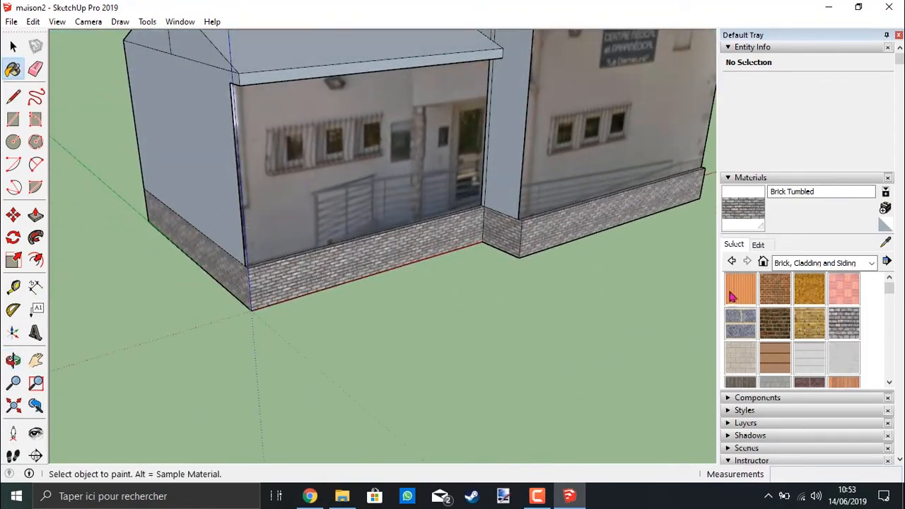
Paint the smaller block's outer side wall and the larger block's projecting side wall with Cladding Stucco White from Brick, Cladding and Siding.
{"action": "left_click", "coordinate": [731, 261]}
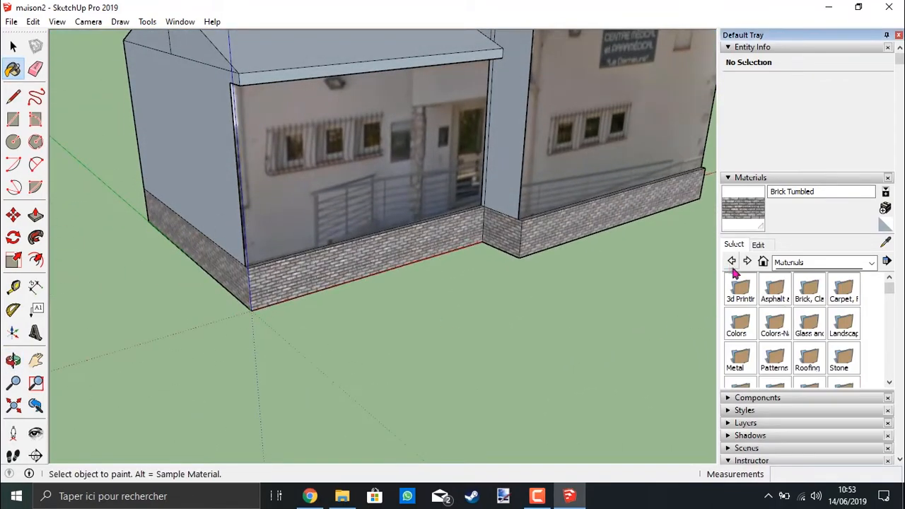
{"action": "left_click", "coordinate": [810, 290]}
{"action": "scroll", "coordinate": [848, 335], "scroll_direction": "down", "scroll_amount": 3}
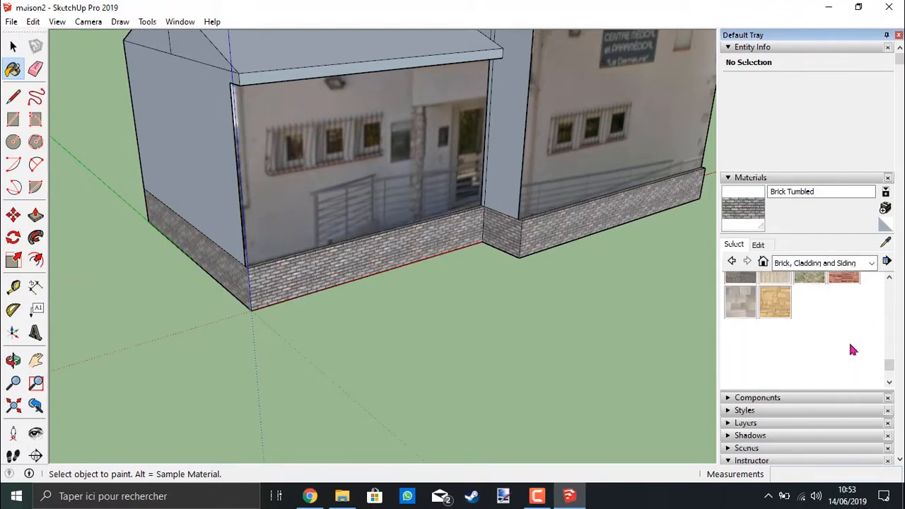
{"action": "left_click", "coordinate": [844, 286]}
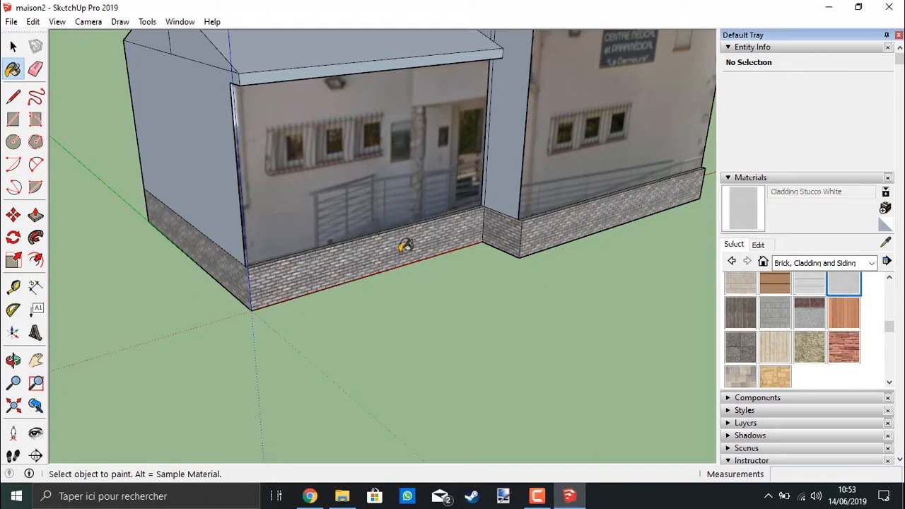
{"action": "left_click", "coordinate": [220, 184]}
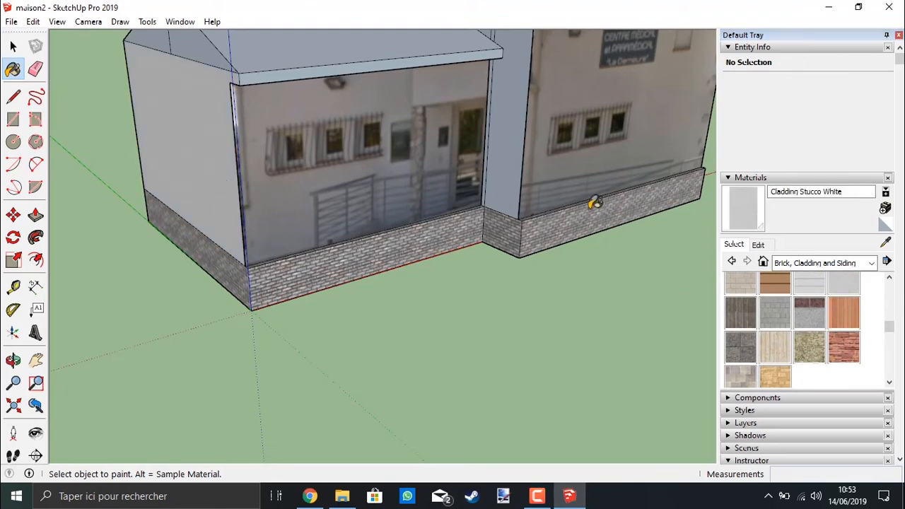
{"action": "left_click", "coordinate": [514, 164]}
{"action": "scroll", "coordinate": [495, 169], "scroll_direction": "up", "scroll_amount": 3}
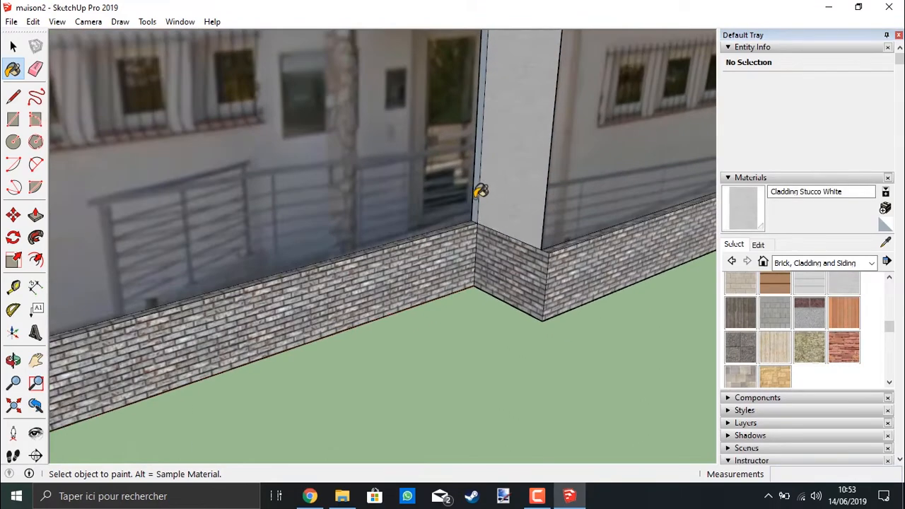
{"action": "scroll", "coordinate": [584, 211], "scroll_direction": "down", "scroll_amount": 2}
{"action": "scroll", "coordinate": [584, 211], "scroll_direction": "down", "scroll_amount": 3}
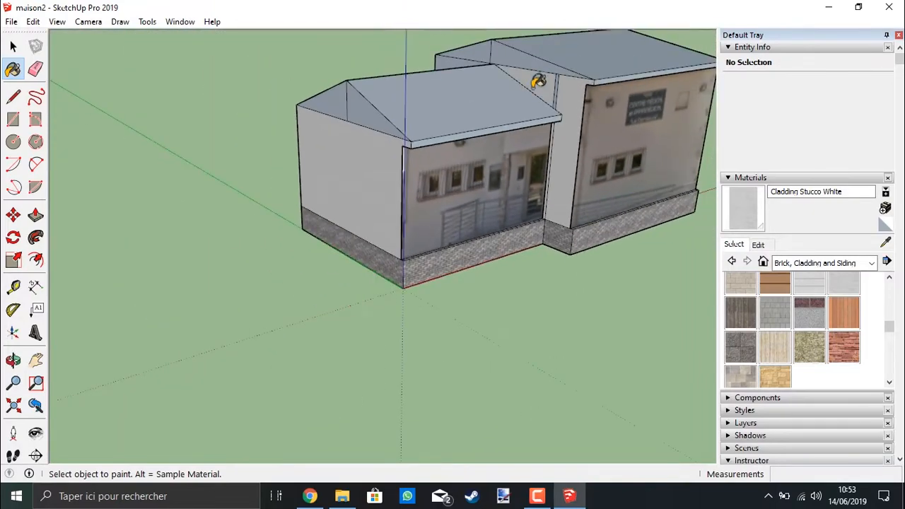
Paint the larger block's outer side wall and the rear walls of both blocks with Cladding Stucco White.
{"action": "mouse_move", "coordinate": [539, 81]}
{"action": "middle_mouse_down"}
{"action": "mouse_move", "coordinate": [463, 114]}
{"action": "mouse_move", "coordinate": [636, 131]}
{"action": "mouse_move", "coordinate": [608, 123]}
{"action": "middle_mouse_up"}
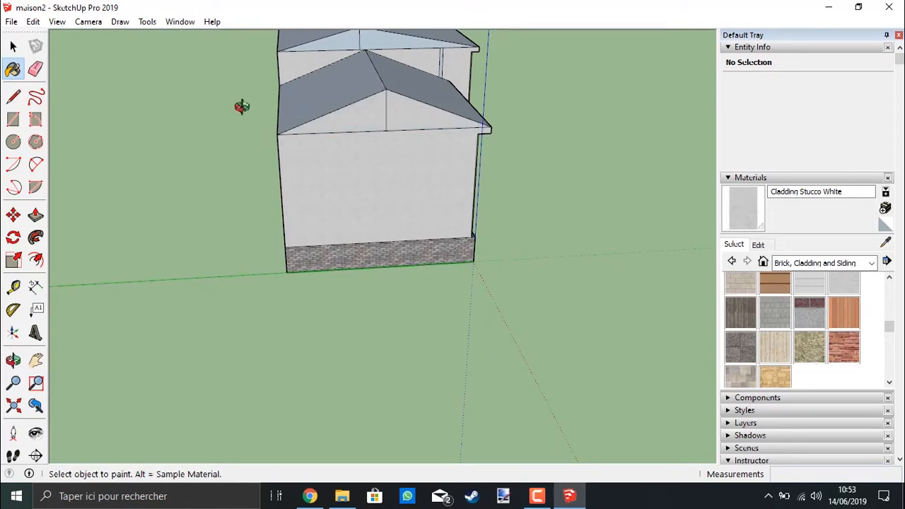
{"action": "mouse_move", "coordinate": [242, 105]}
{"action": "middle_mouse_down"}
{"action": "mouse_move", "coordinate": [548, 78]}
{"action": "mouse_move", "coordinate": [323, 89]}
{"action": "mouse_move", "coordinate": [366, 105]}
{"action": "mouse_move", "coordinate": [649, 79]}
{"action": "middle_mouse_up"}
{"action": "left_click", "coordinate": [342, 166]}
{"action": "left_click", "coordinate": [433, 162]}
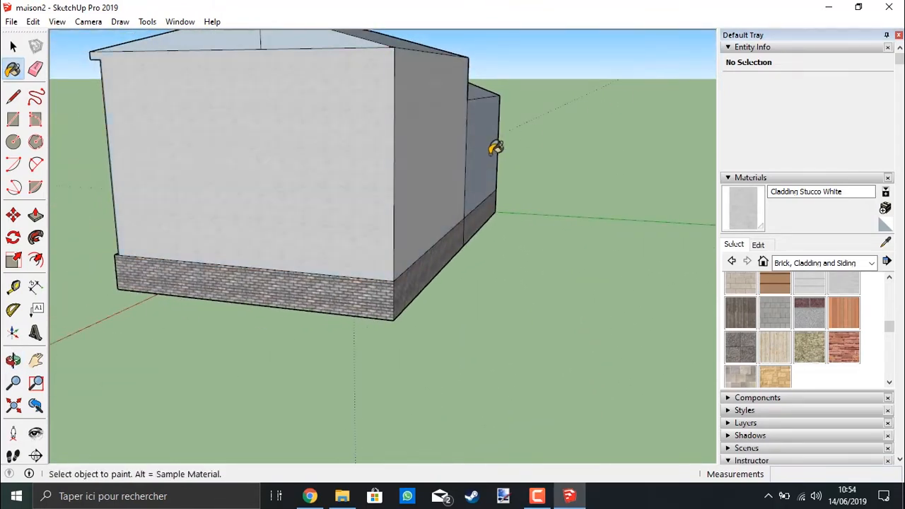
{"action": "left_click", "coordinate": [493, 148]}
Paint the undersides of both front roof overhangs with Modern Siding from the Brick, Cladding and Siding materials.
{"action": "middle_click_drag", "start_coordinate": [303, 139], "coordinate": [374, 121]}
{"action": "mouse_move", "coordinate": [288, 168]}
{"action": "middle_mouse_down"}
{"action": "mouse_move", "coordinate": [440, 162]}
{"action": "mouse_move", "coordinate": [589, 134]}
{"action": "mouse_move", "coordinate": [708, 150]}
{"action": "middle_mouse_up"}
{"action": "middle_click_drag", "start_coordinate": [538, 141], "coordinate": [403, 43]}
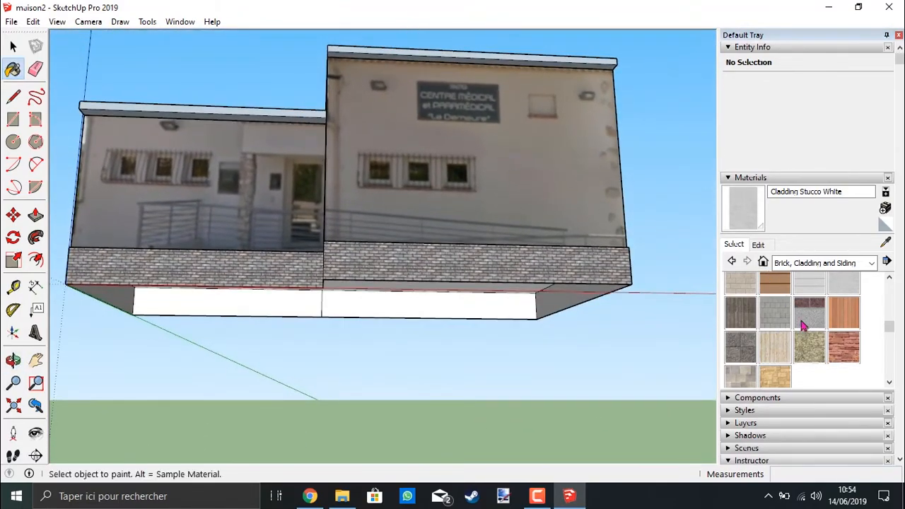
{"action": "scroll", "coordinate": [814, 338], "scroll_direction": "up", "scroll_amount": 5}
{"action": "scroll", "coordinate": [813, 338], "scroll_direction": "down", "scroll_amount": 2}
{"action": "left_click", "coordinate": [844, 312]}
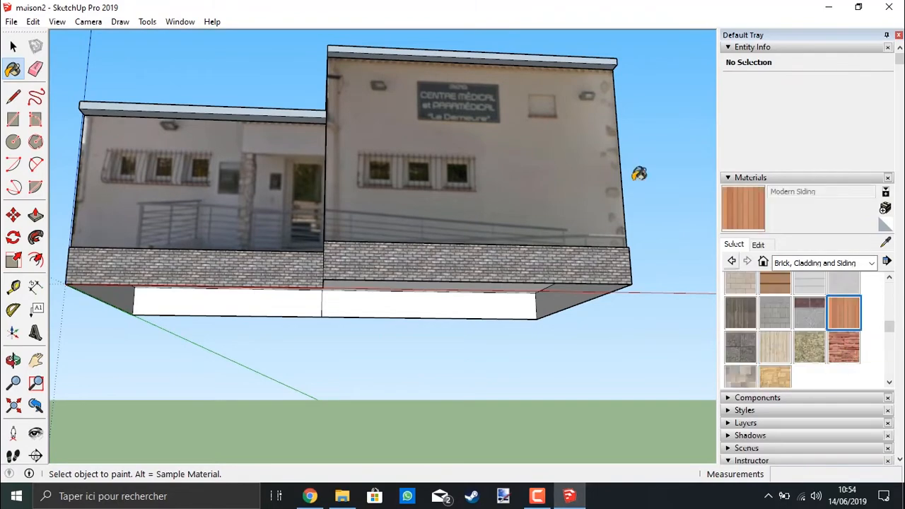
{"action": "left_click", "coordinate": [450, 53]}
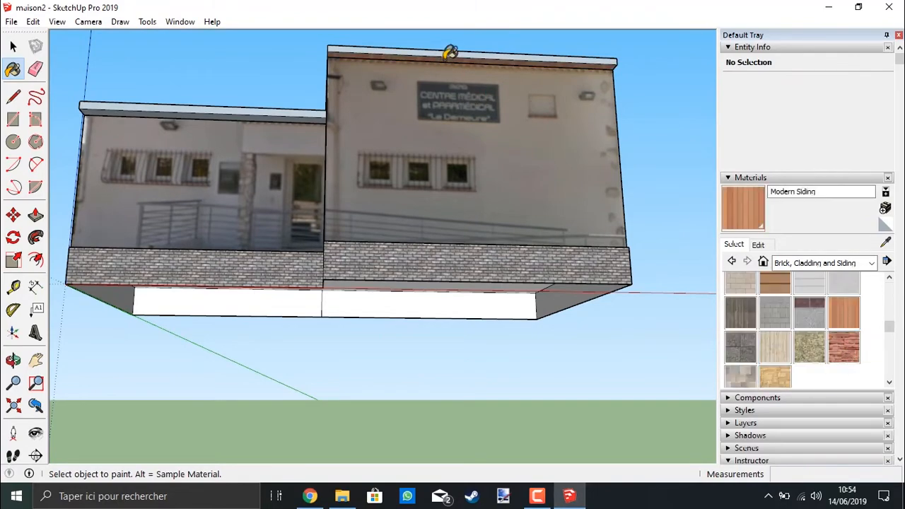
{"action": "left_click", "coordinate": [297, 113]}
{"action": "middle_click_drag", "start_coordinate": [417, 105], "coordinate": [464, 262]}
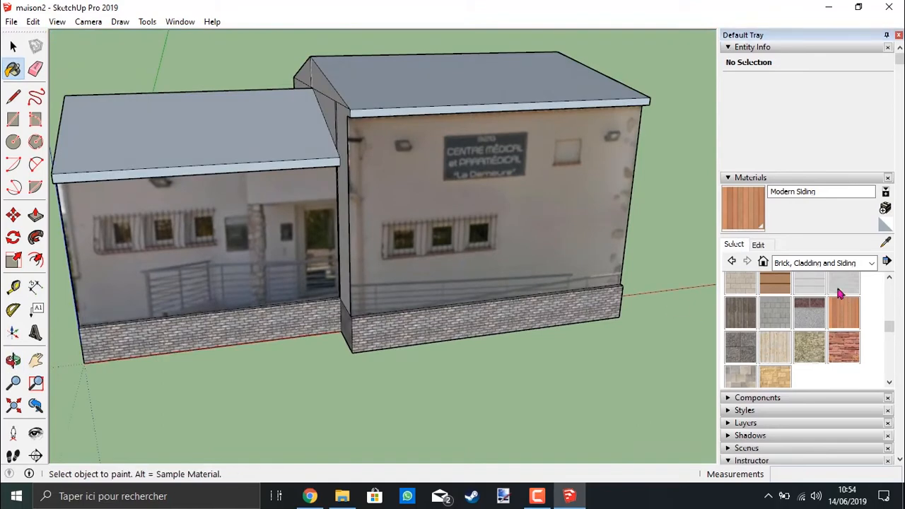
Paint the larger roof's front slope and eaves edge with Roofing Tile Spanish from the Roofing materials.
{"action": "left_click", "coordinate": [733, 263]}
{"action": "left_click", "coordinate": [822, 358]}
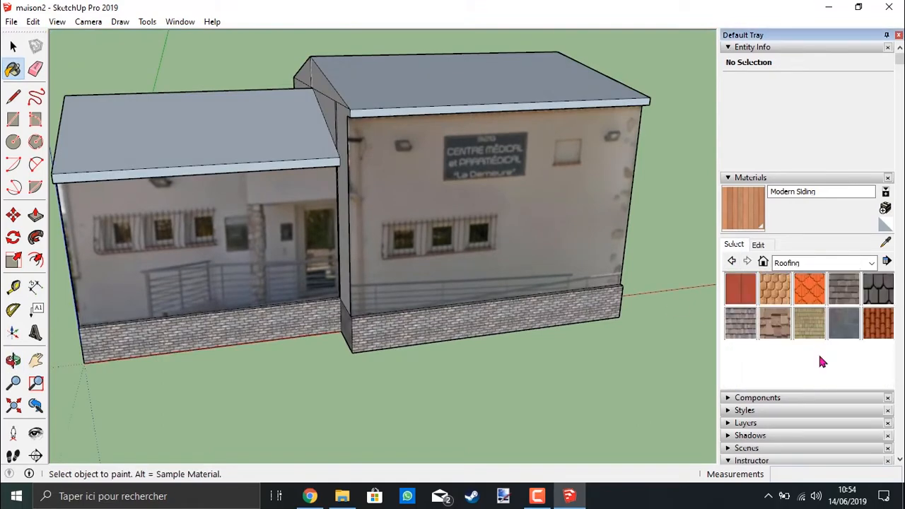
{"action": "left_click", "coordinate": [811, 294]}
{"action": "left_click", "coordinate": [878, 323]}
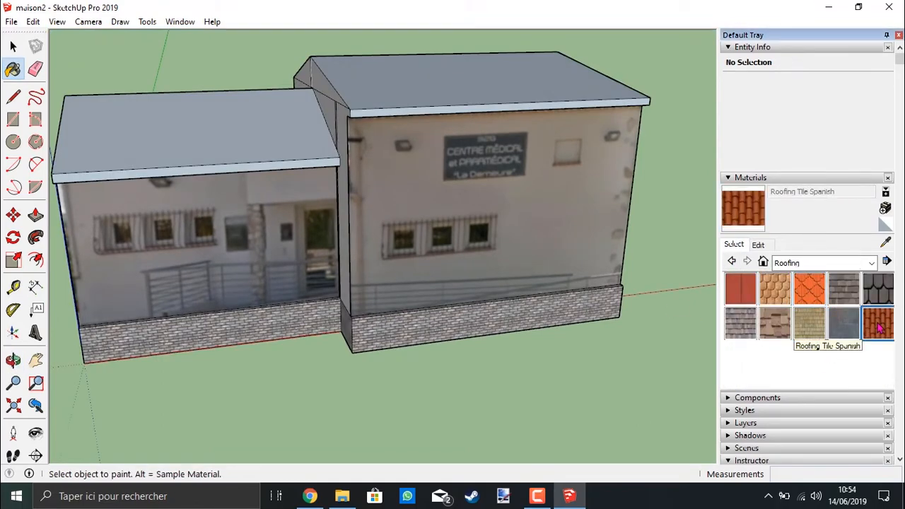
{"action": "left_click", "coordinate": [502, 82]}
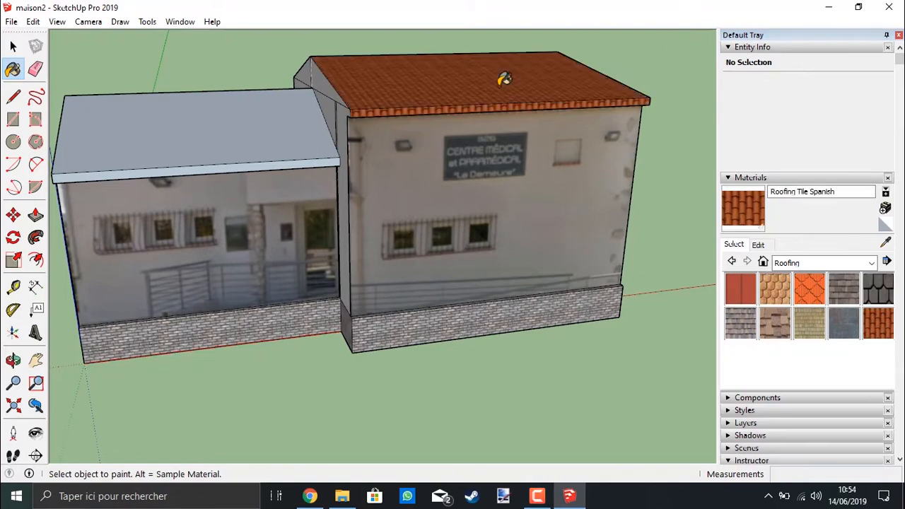
Paint the smaller roof's front slope and eaves edge with Roofing Tile Spanish.
{"action": "left_click", "coordinate": [324, 156]}
{"action": "left_click", "coordinate": [311, 125]}
{"action": "mouse_move", "coordinate": [311, 125]}
{"action": "middle_mouse_down"}
{"action": "mouse_move", "coordinate": [608, 146]}
{"action": "mouse_move", "coordinate": [323, 157]}
{"action": "middle_mouse_up"}
{"action": "left_click", "coordinate": [192, 157]}
{"action": "mouse_move", "coordinate": [192, 157]}
{"action": "middle_mouse_down"}
{"action": "mouse_move", "coordinate": [402, 169]}
{"action": "mouse_move", "coordinate": [495, 246]}
{"action": "middle_mouse_up"}
{"action": "left_click", "coordinate": [288, 172]}
{"action": "mouse_move", "coordinate": [288, 172]}
{"action": "middle_mouse_down"}
{"action": "mouse_move", "coordinate": [395, 176]}
{"action": "mouse_move", "coordinate": [351, 210]}
{"action": "mouse_move", "coordinate": [544, 155]}
{"action": "mouse_move", "coordinate": [418, 226]}
{"action": "mouse_move", "coordinate": [606, 237]}
{"action": "mouse_move", "coordinate": [542, 285]}
{"action": "mouse_move", "coordinate": [580, 345]}
{"action": "mouse_move", "coordinate": [667, 309]}
{"action": "mouse_move", "coordinate": [583, 316]}
{"action": "mouse_move", "coordinate": [590, 313]}
{"action": "middle_mouse_up"}
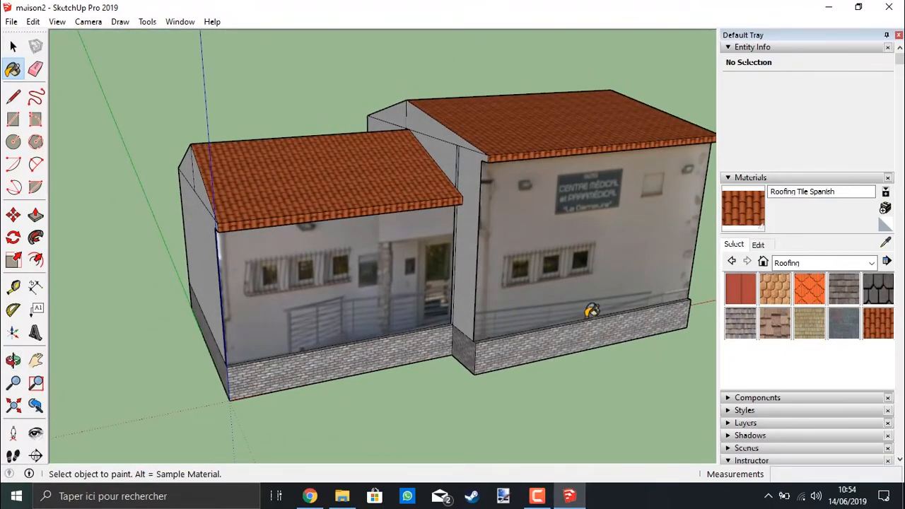
Export the model as a COLLADA file named maison2 into the Sketchup/objets/DAE folder, accepting the existing export options.
{"action": "left_click", "coordinate": [11, 23]}
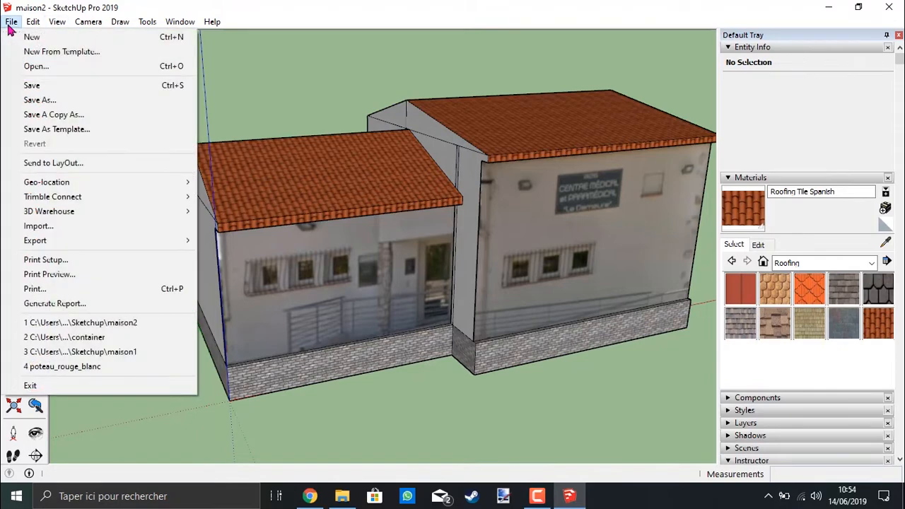
{"action": "mouse_move", "coordinate": [97, 242]}
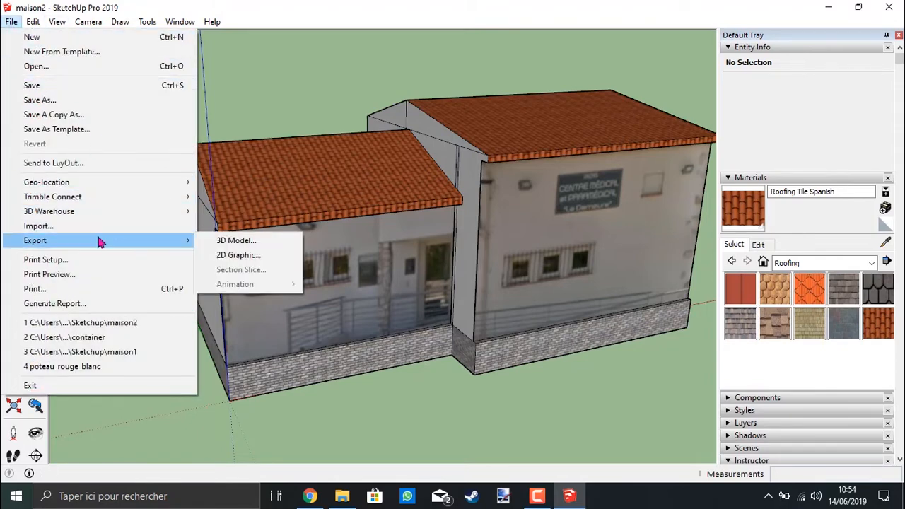
{"action": "left_click", "coordinate": [207, 242]}
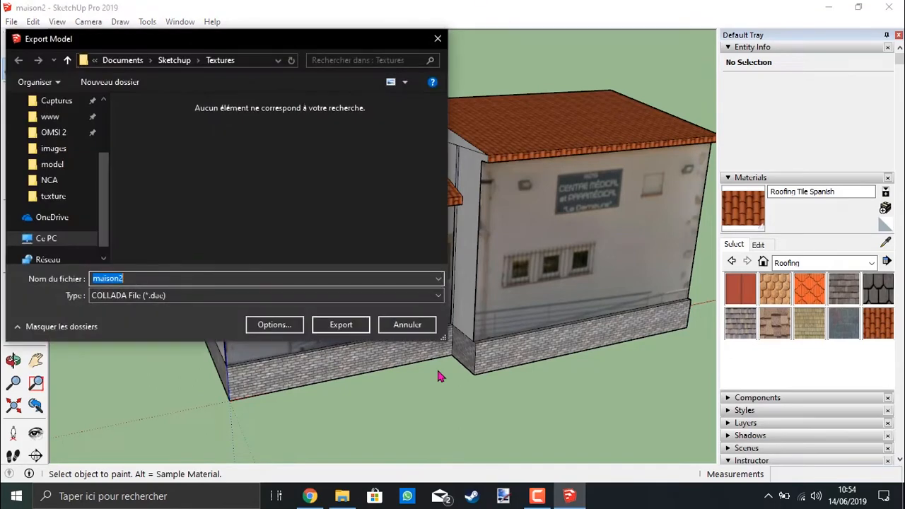
{"action": "left_click", "coordinate": [178, 65]}
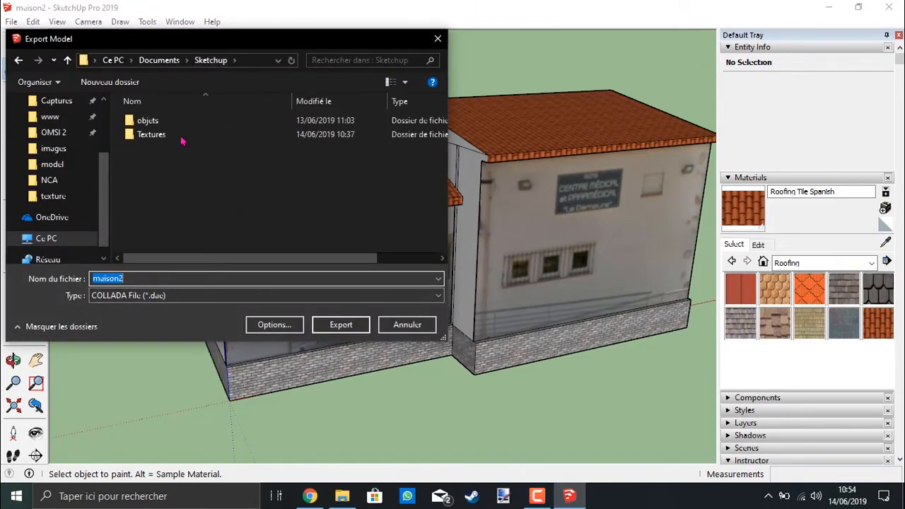
{"action": "double_click", "coordinate": [177, 125]}
{"action": "double_click", "coordinate": [239, 145]}
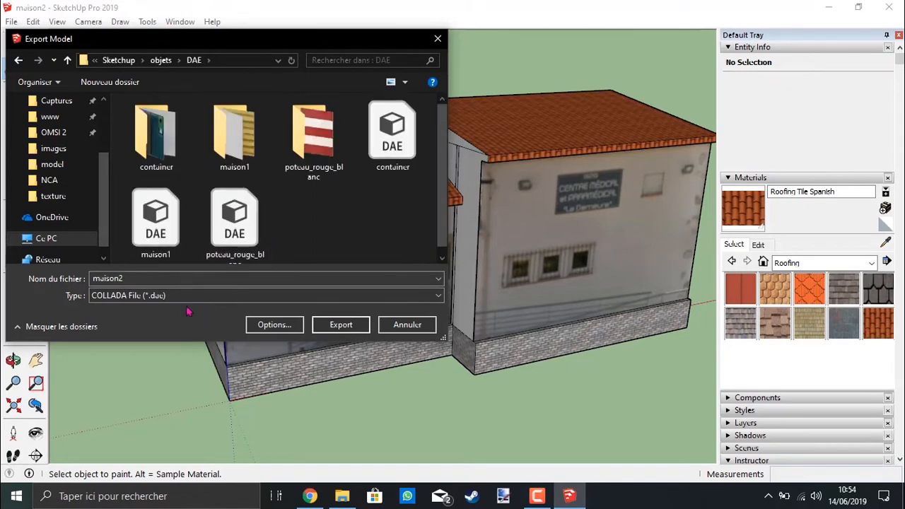
{"action": "left_click", "coordinate": [260, 326]}
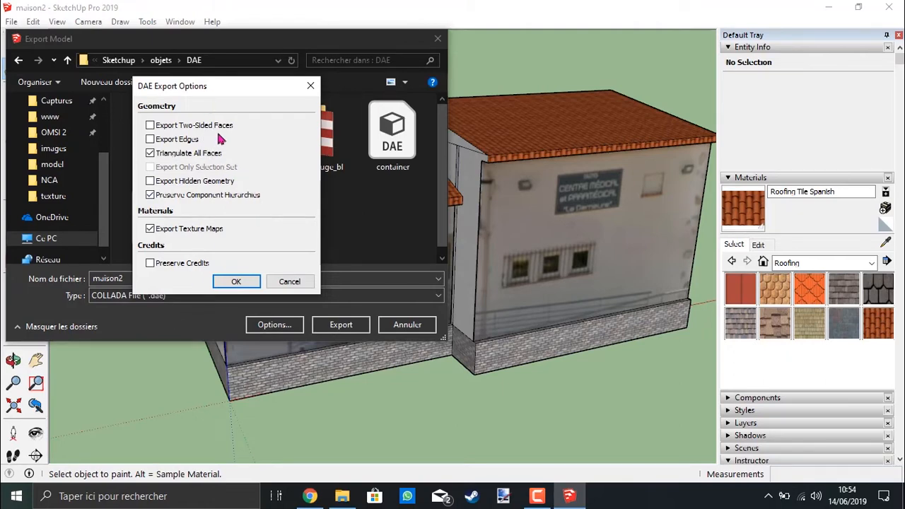
{"action": "left_click", "coordinate": [246, 282]}
{"action": "left_click", "coordinate": [341, 324]}
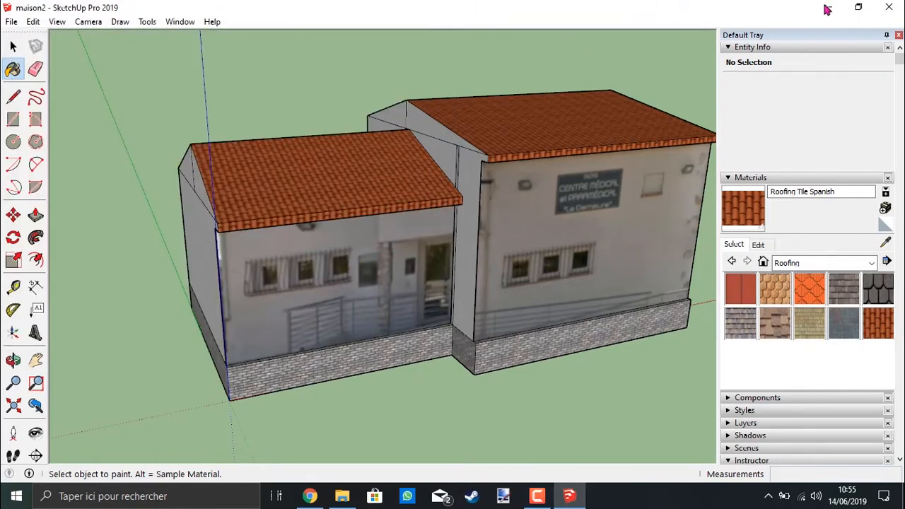
Close SketchUp, then open the Sketchup/objets/DAE folder in File Explorer.
{"action": "left_click", "coordinate": [897, 10]}
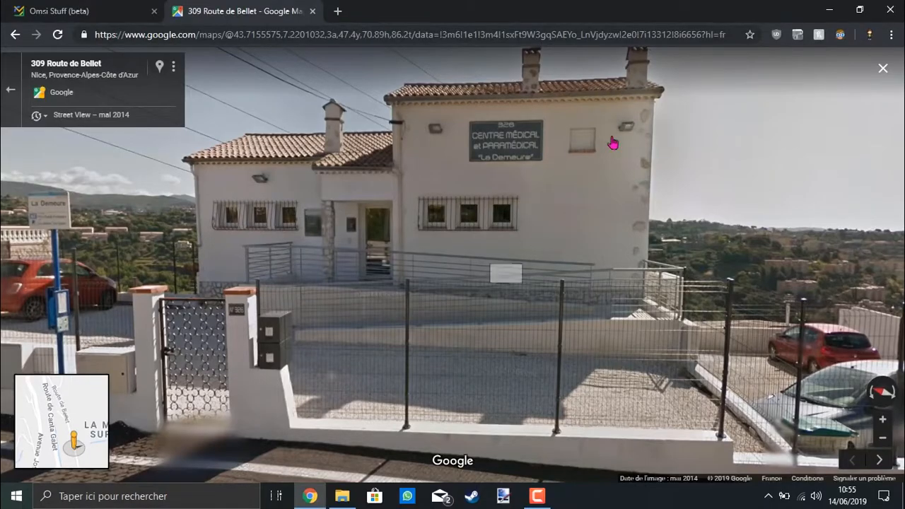
{"action": "left_click", "coordinate": [830, 10]}
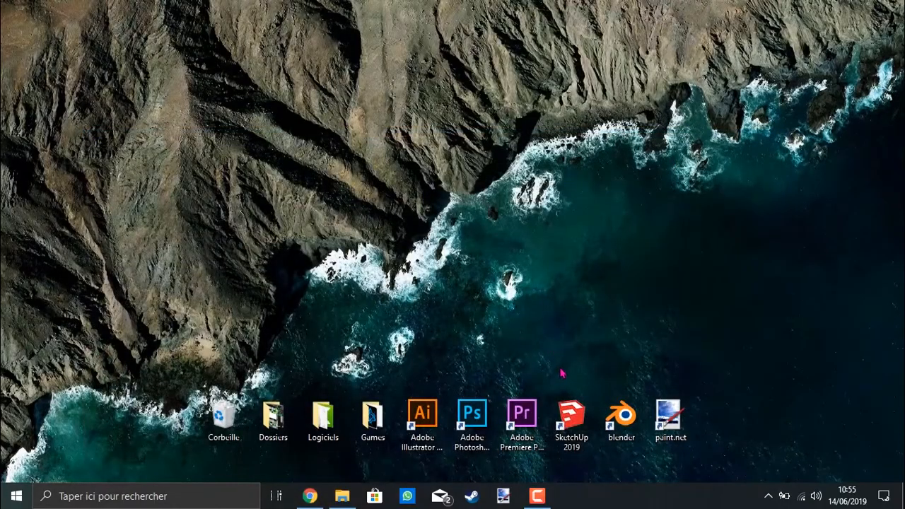
{"action": "left_click", "coordinate": [343, 496]}
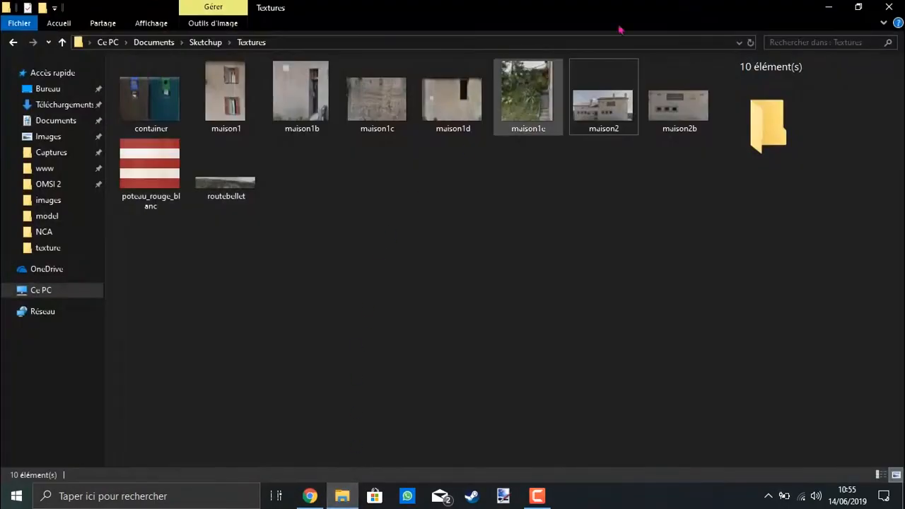
{"action": "left_click", "coordinate": [859, 7]}
{"action": "left_click_drag", "start_coordinate": [668, 49], "coordinate": [478, 69]}
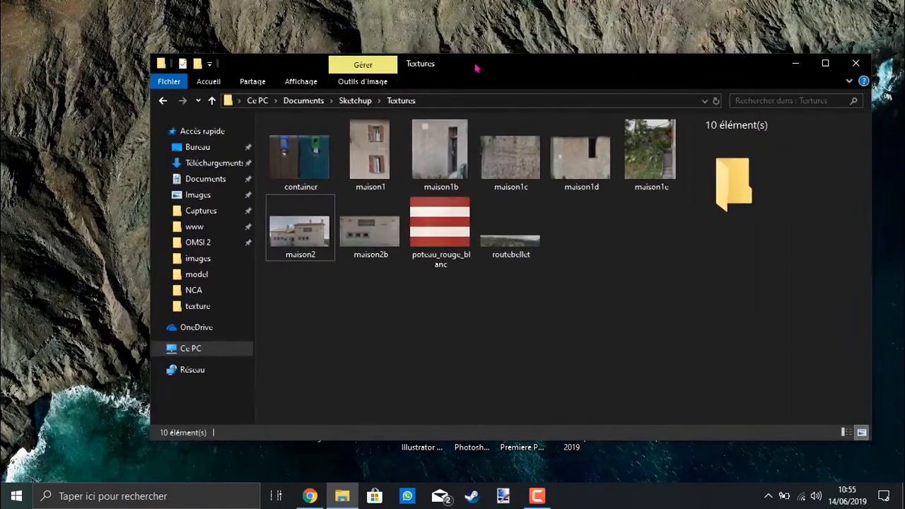
{"action": "left_click", "coordinate": [824, 63]}
{"action": "key", "text": "alt+Up"}
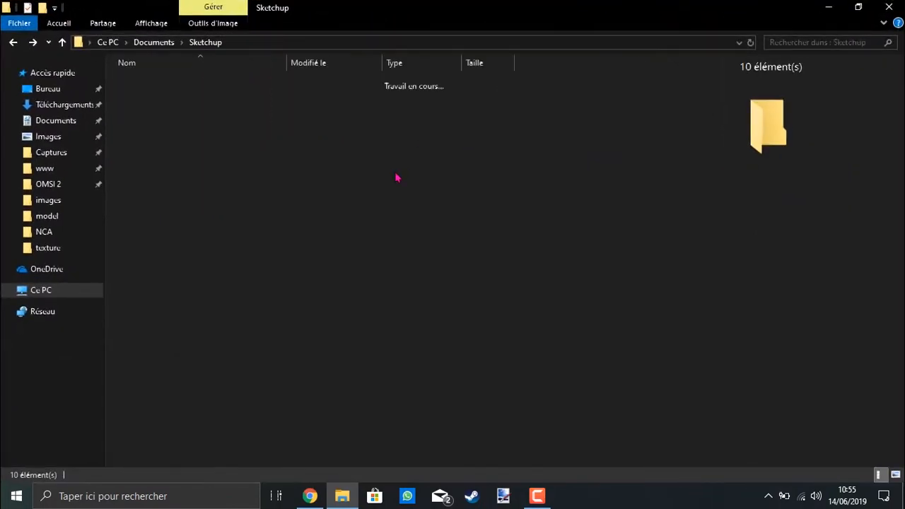
{"action": "double_click", "coordinate": [172, 83]}
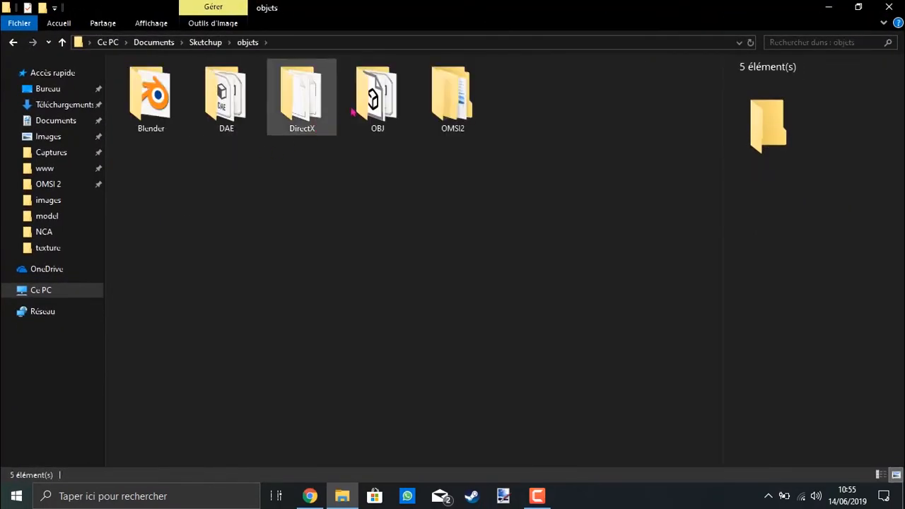
{"action": "double_click", "coordinate": [229, 113]}
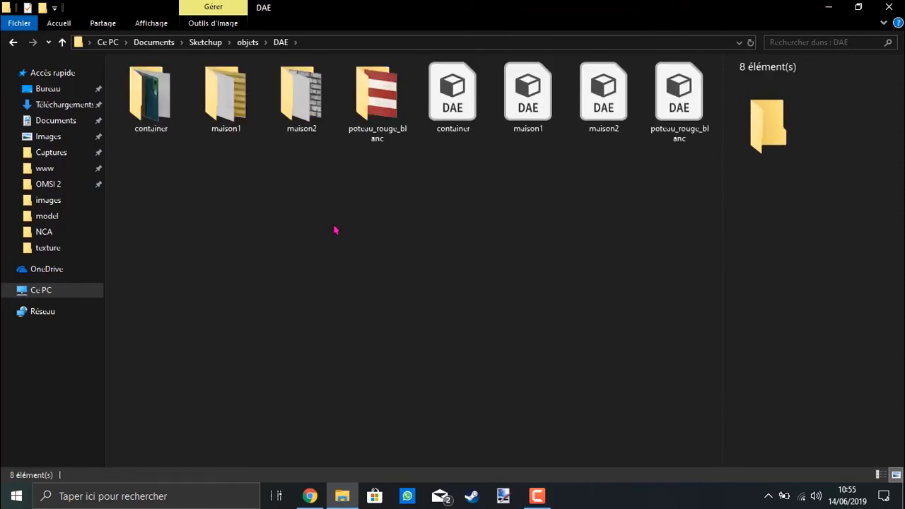
Examine the exported maison2 file and compare the texture file names in the maison2 and maison1 folders.
{"action": "left_click", "coordinate": [604, 113]}
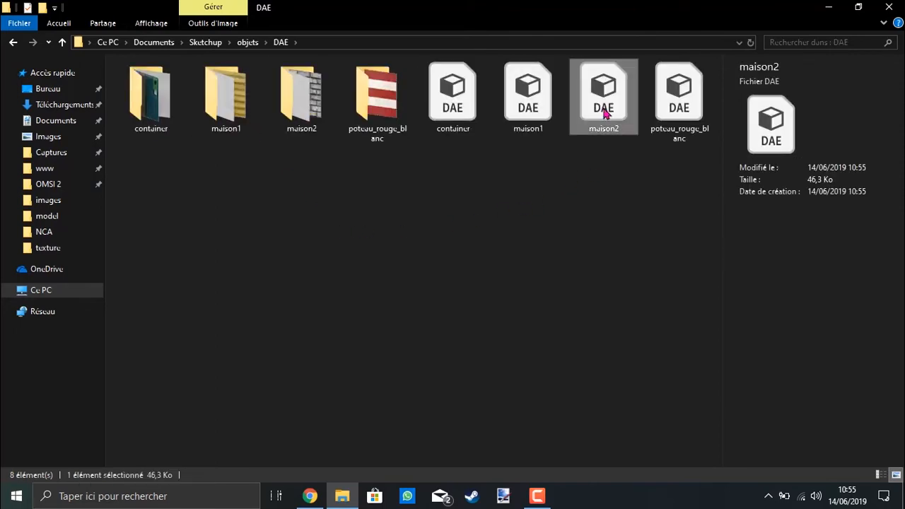
{"action": "left_click", "coordinate": [219, 259]}
{"action": "double_click", "coordinate": [300, 95]}
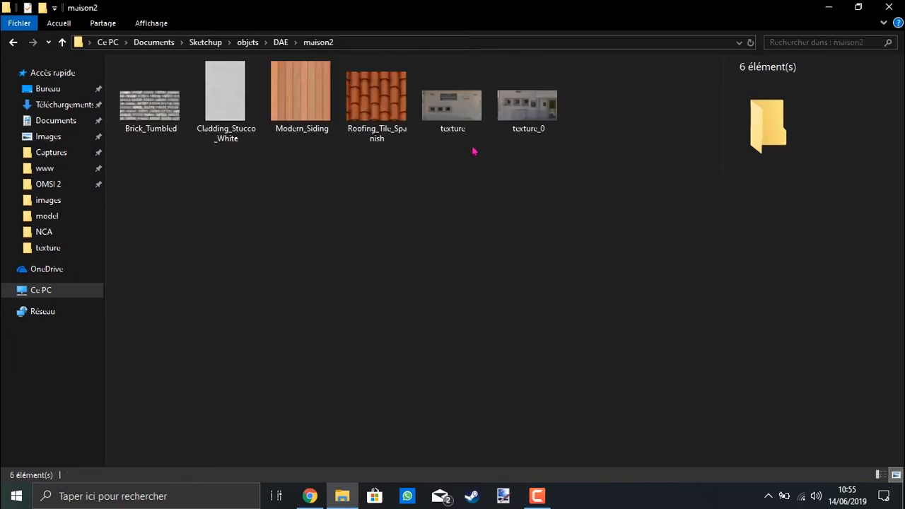
{"action": "left_click", "coordinate": [520, 129]}
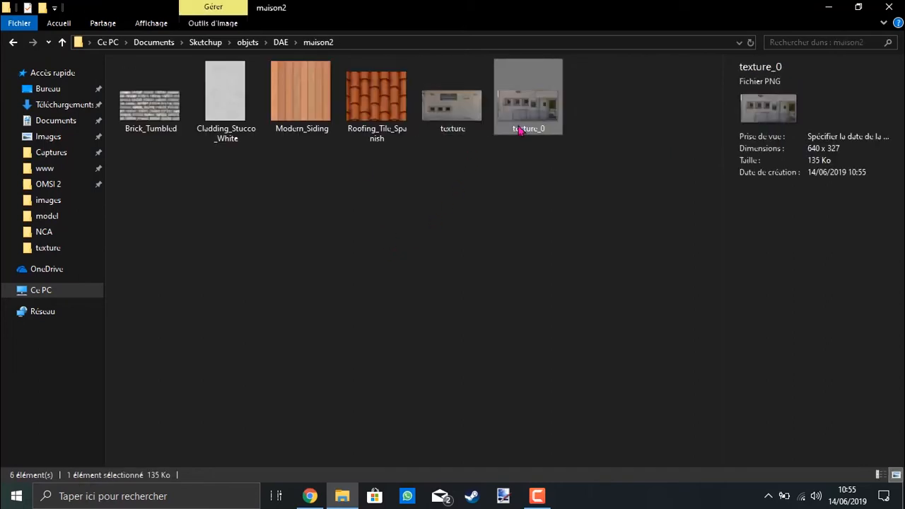
{"action": "left_click", "coordinate": [494, 219]}
{"action": "key", "text": "alt+Up"}
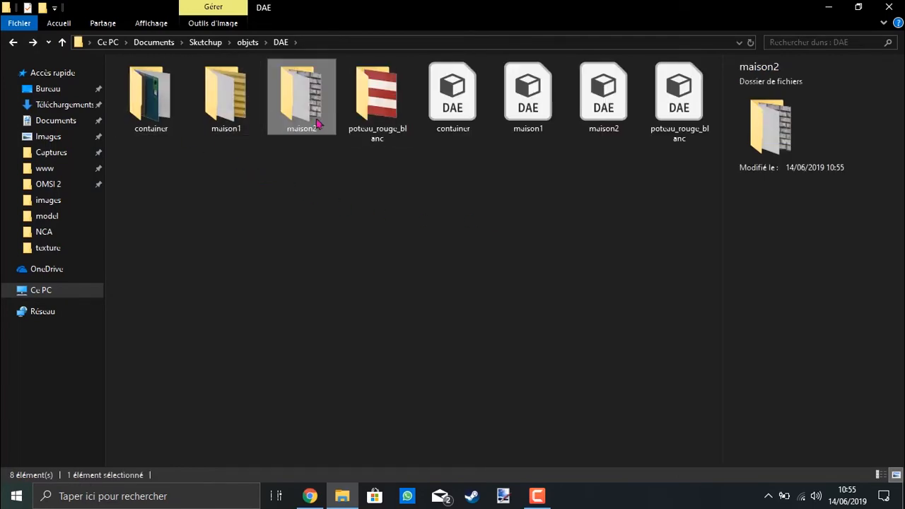
{"action": "double_click", "coordinate": [200, 113]}
{"action": "left_click", "coordinate": [461, 129]}
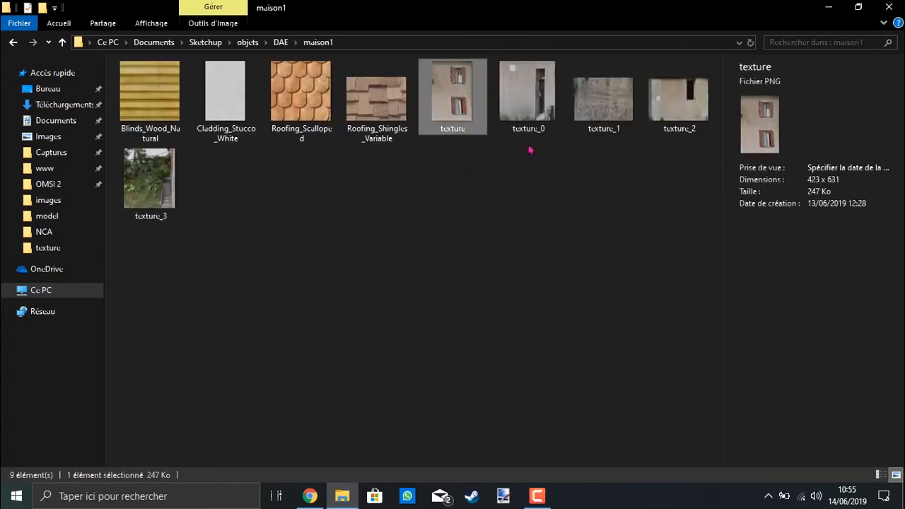
{"action": "left_click", "coordinate": [527, 128]}
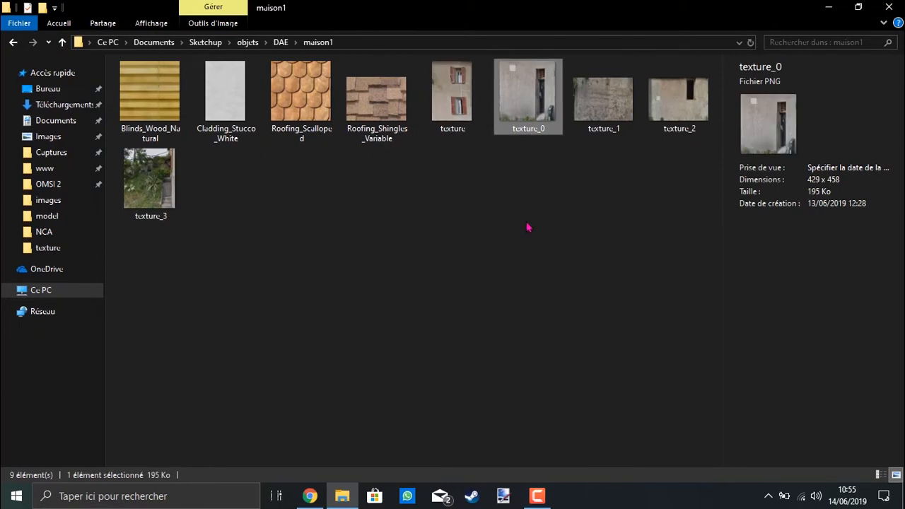
{"action": "key", "text": "alt+Up"}
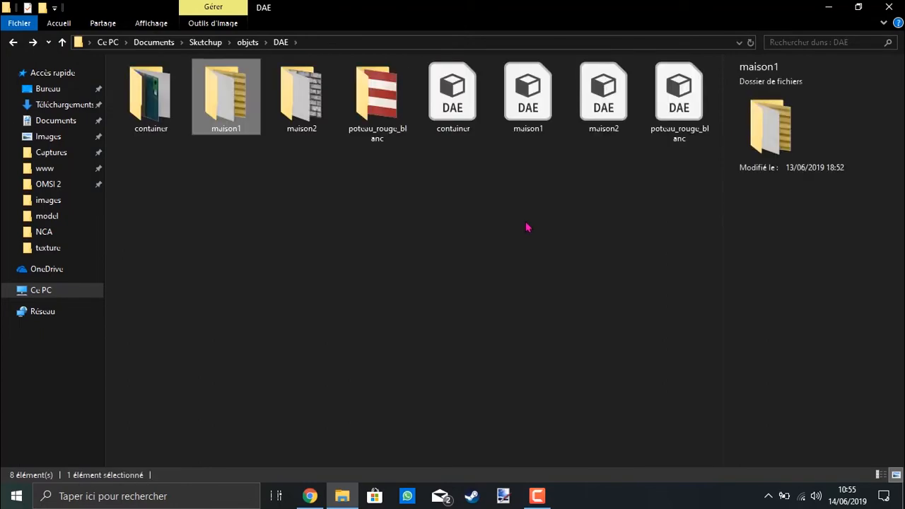
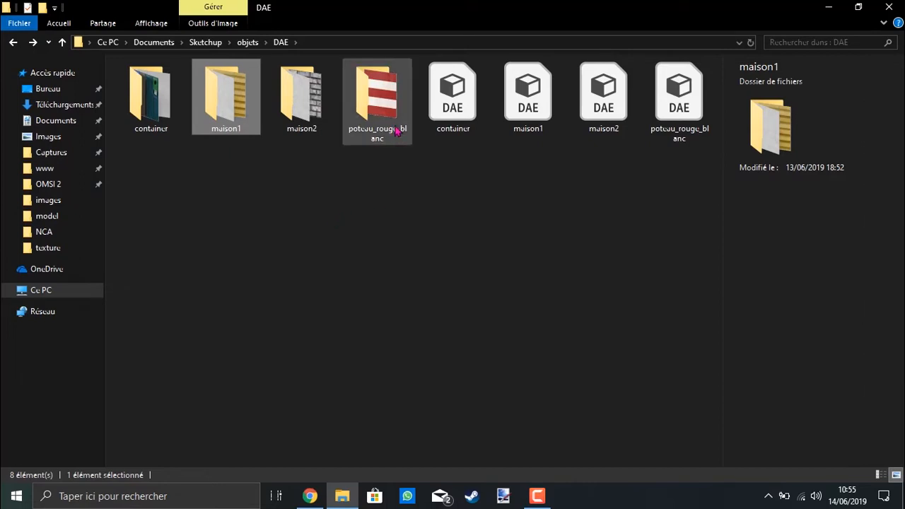
Rename the image named texture in the maison2 folder as texturem2.
{"action": "double_click", "coordinate": [329, 130]}
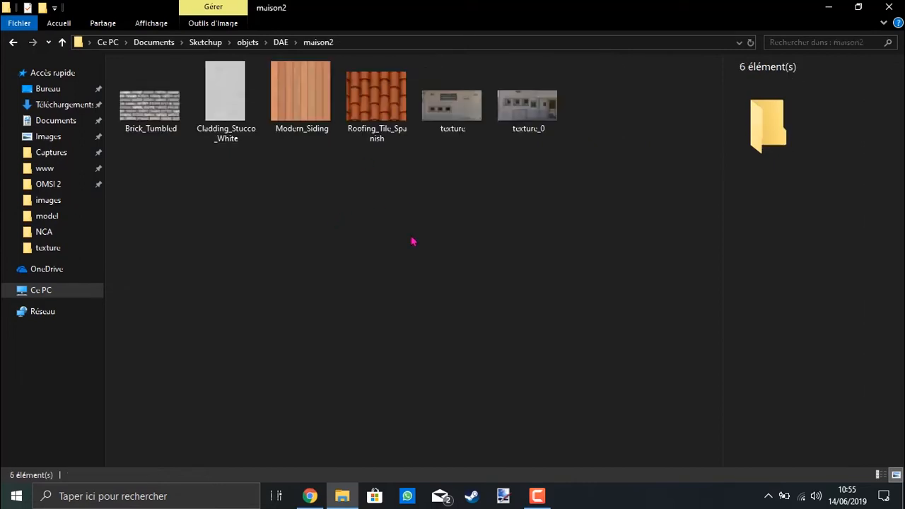
{"action": "left_click", "coordinate": [448, 130]}
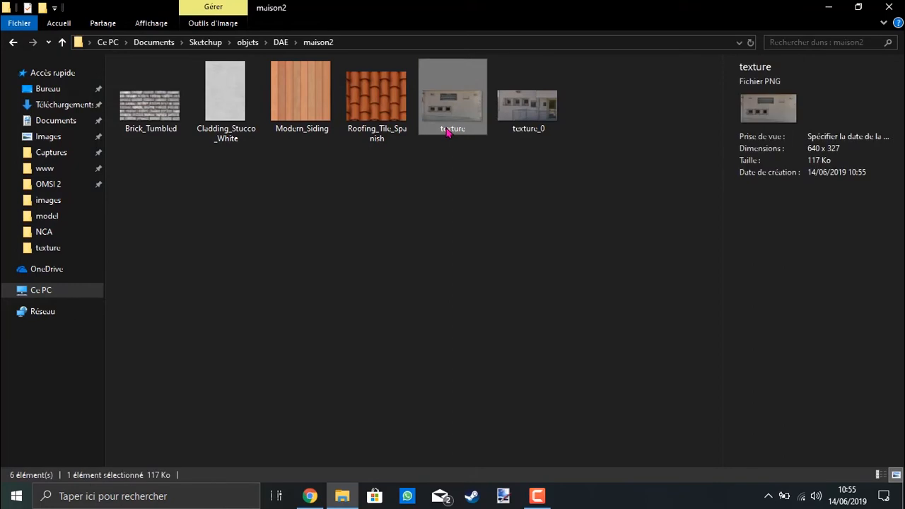
{"action": "right_click", "coordinate": [448, 131]}
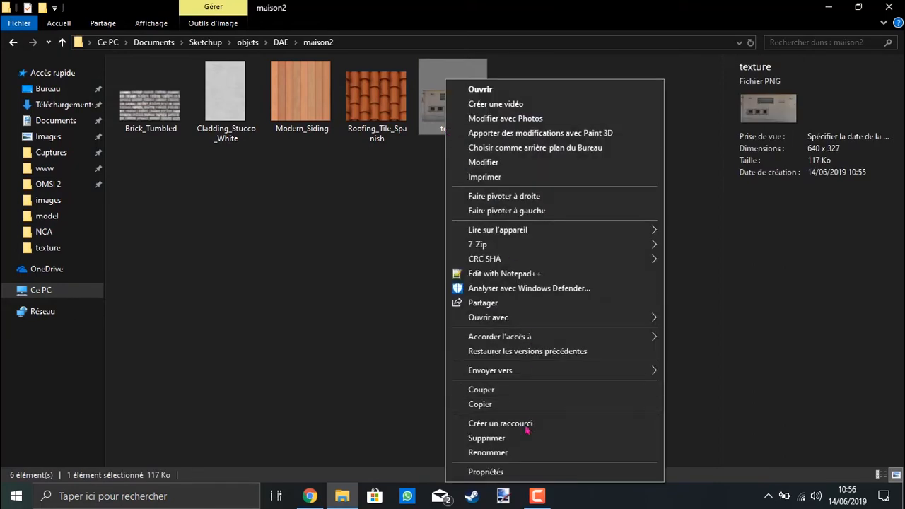
{"action": "left_click", "coordinate": [522, 453]}
{"action": "left_click", "coordinate": [475, 128]}
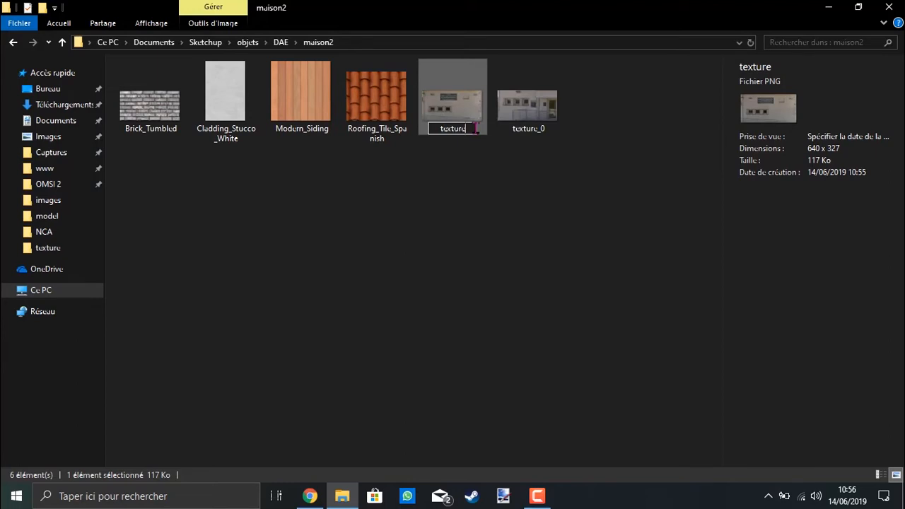
{"action": "type", "text": "m2"}
{"action": "left_click", "coordinate": [505, 199]}
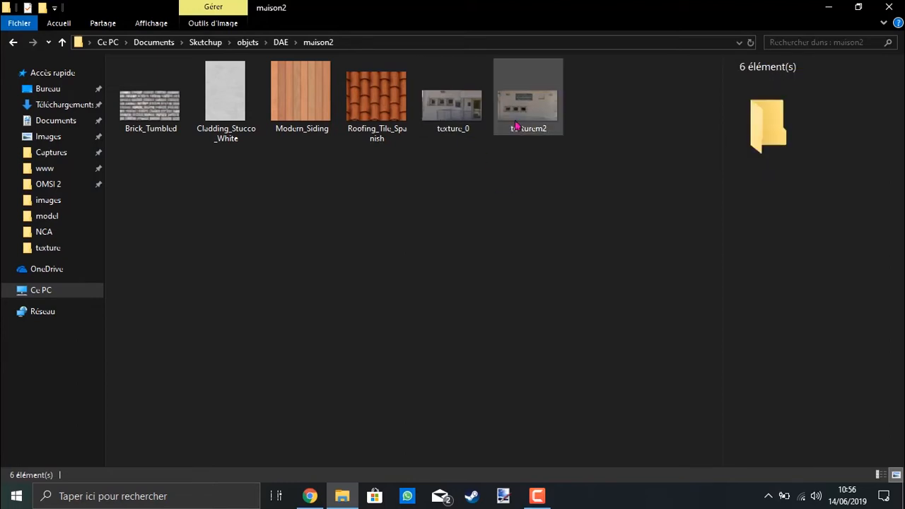
Rename the image texture_0 in the maison2 folder as texture_0m2.
{"action": "right_click", "coordinate": [463, 128]}
{"action": "left_click", "coordinate": [504, 452]}
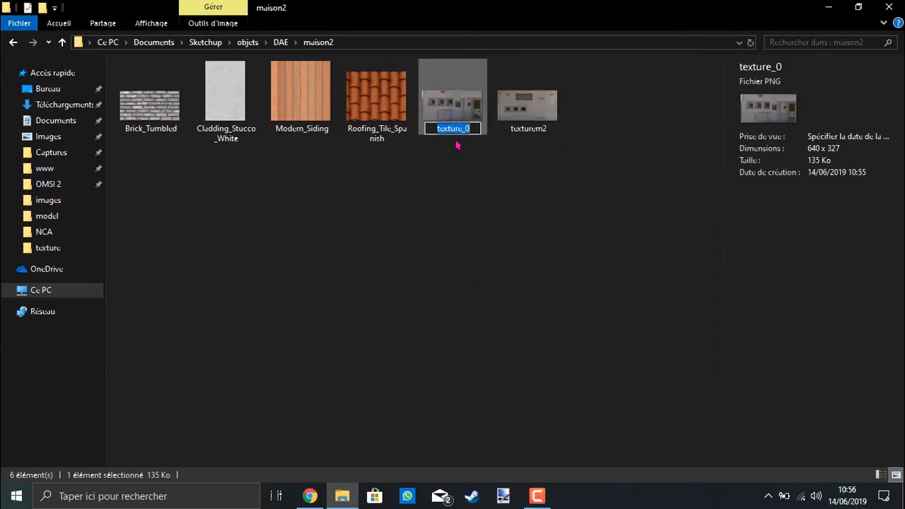
{"action": "left_click", "coordinate": [468, 128]}
{"action": "type", "text": "m2"}
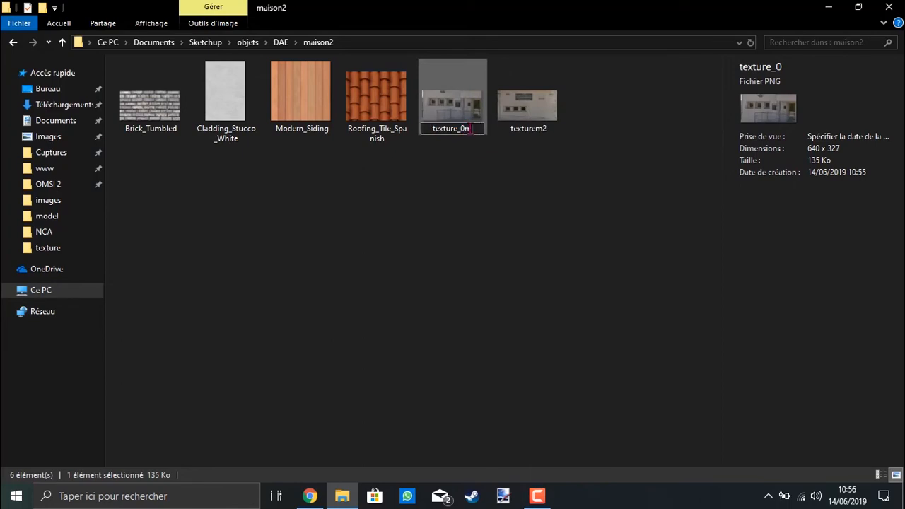
{"action": "left_click", "coordinate": [491, 237]}
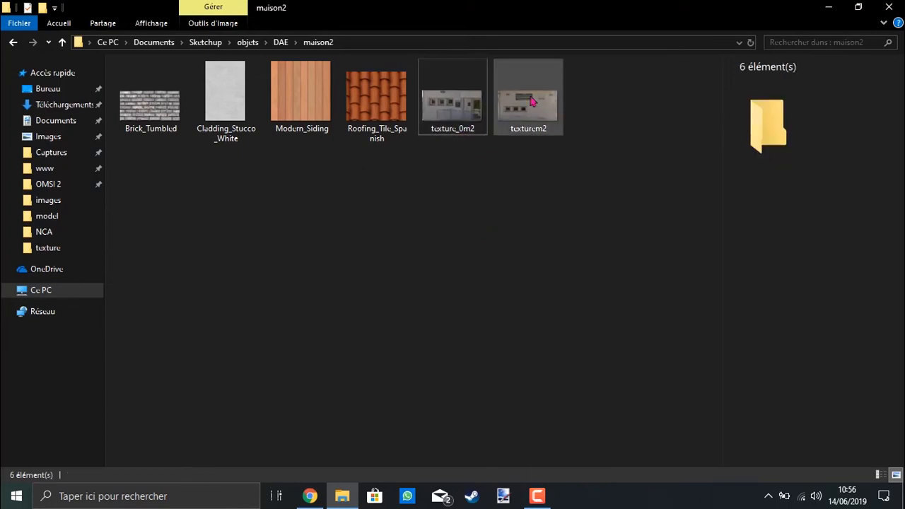
Return to the DAE folder and open the maison2 DAE file in Notepad++.
{"action": "key", "text": "alt+Left"}
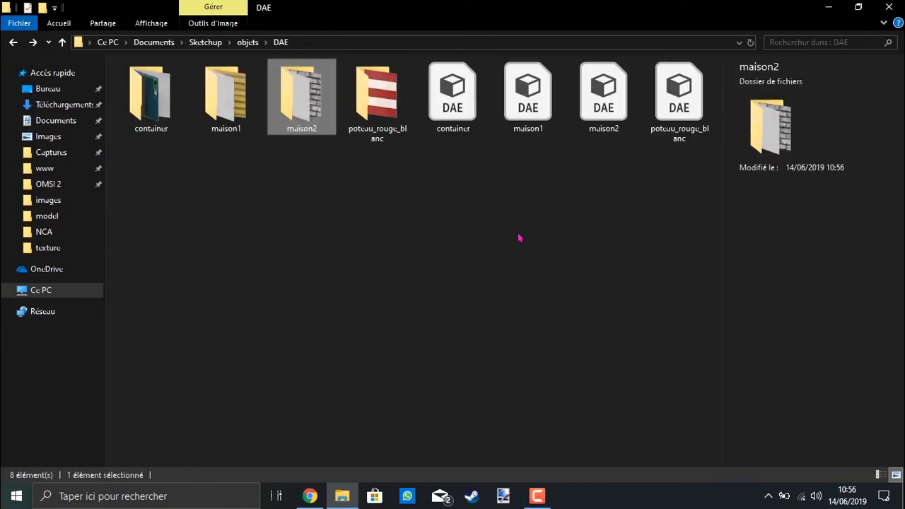
{"action": "left_click", "coordinate": [603, 113]}
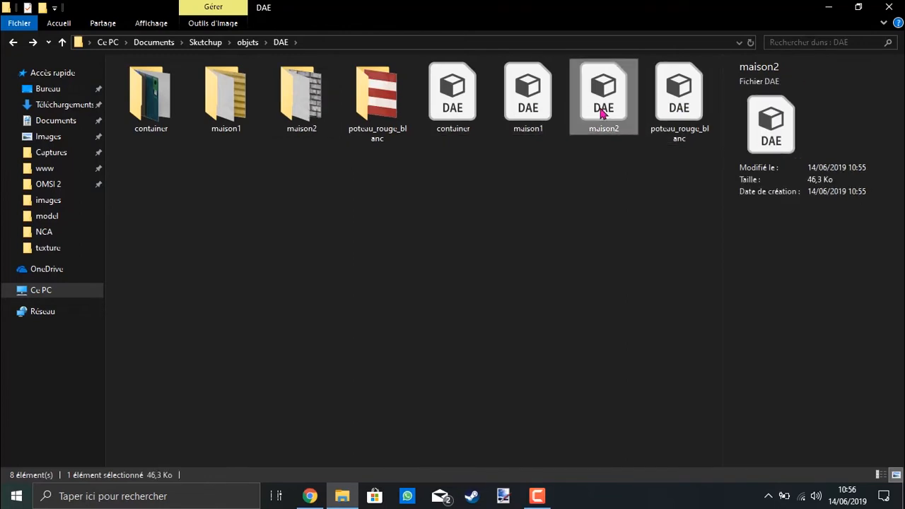
{"action": "right_click", "coordinate": [603, 113]}
{"action": "left_click", "coordinate": [622, 205]}
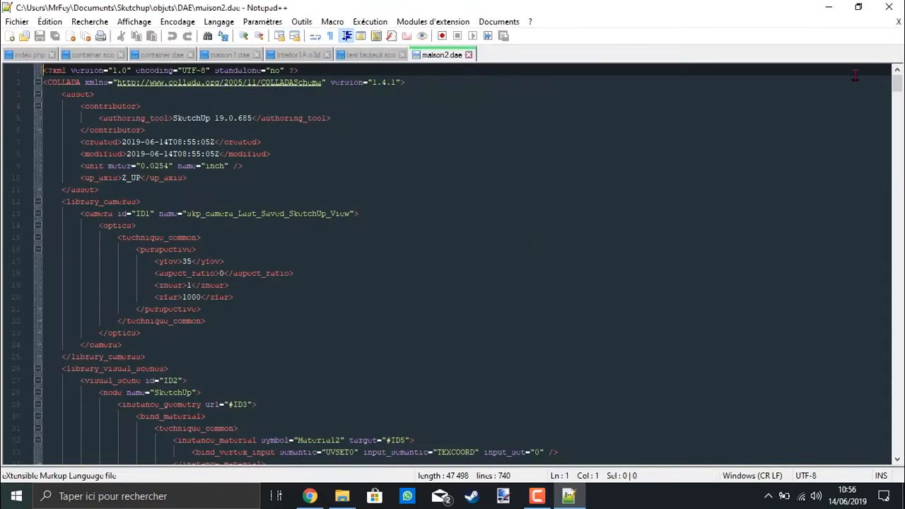
Change the ID89 image path in the image library at the file's end to maison2/texturem2.png.
{"action": "left_click_drag", "start_coordinate": [896, 84], "coordinate": [896, 432]}
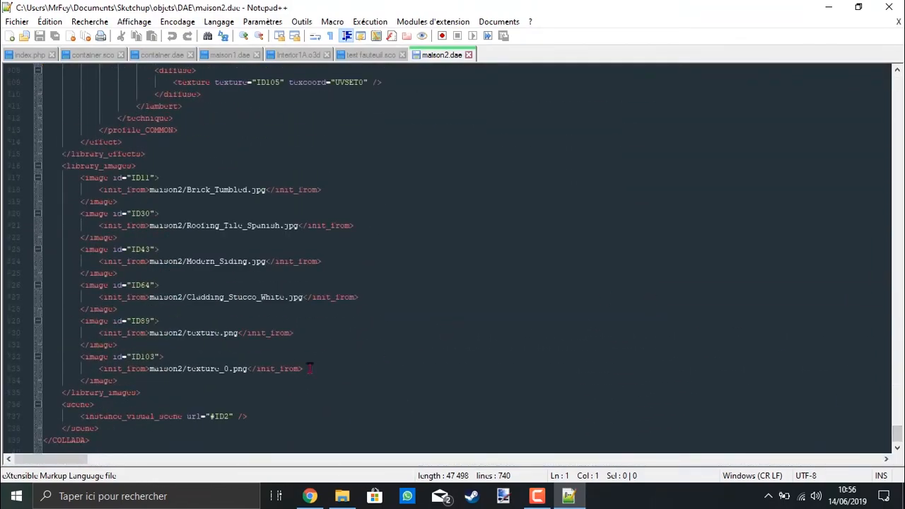
{"action": "left_click", "coordinate": [219, 333]}
{"action": "type", "text": "m2"}
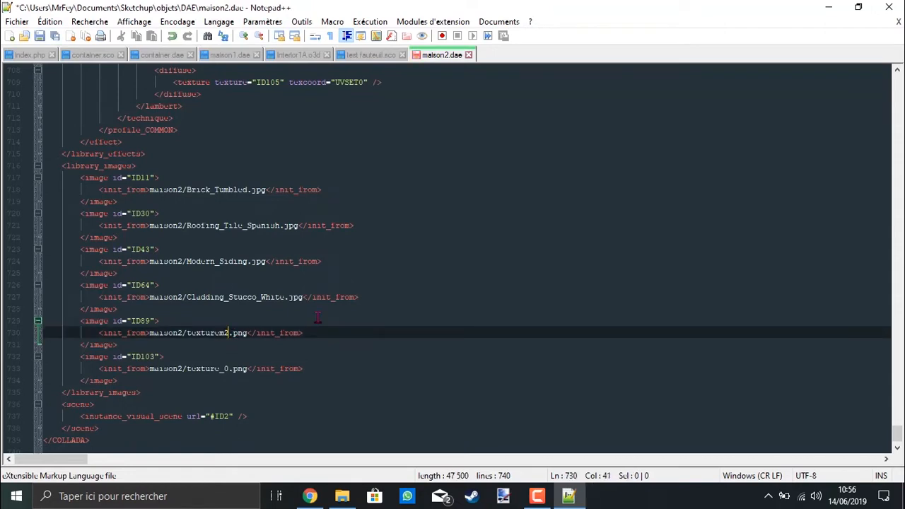
Change the ID103 image path to maison2/texture_0m2.png, then save the DAE file and close the editor.
{"action": "key", "text": "Down"}
{"action": "key", "text": "Down"}
{"action": "key", "text": "Down"}
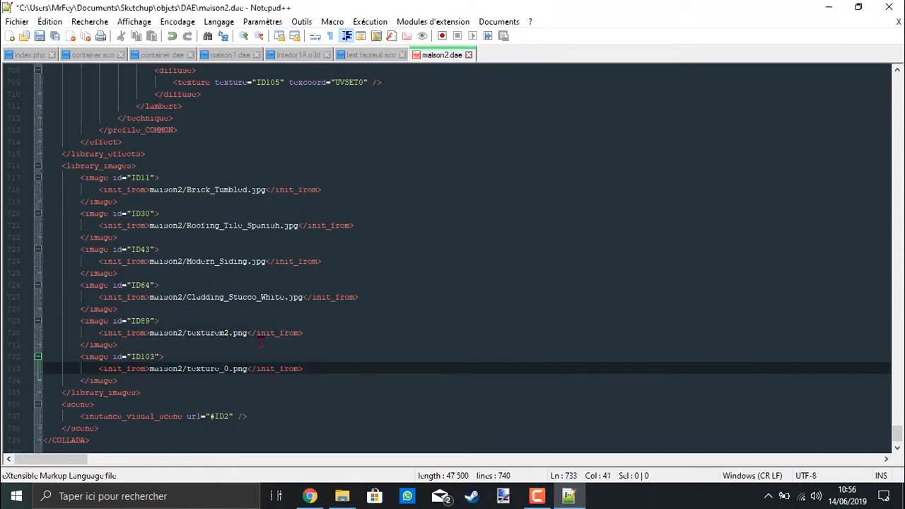
{"action": "type", "text": "m2"}
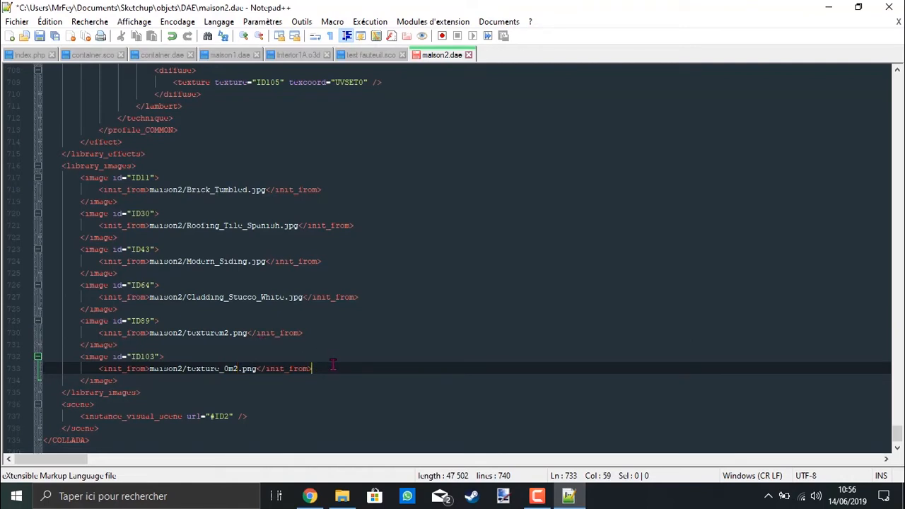
{"action": "left_click", "coordinate": [41, 36]}
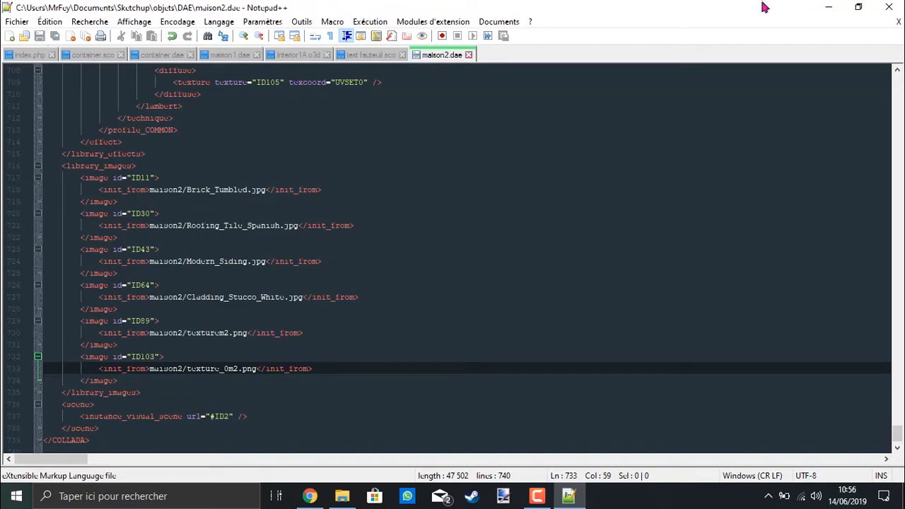
{"action": "left_click", "coordinate": [889, 7]}
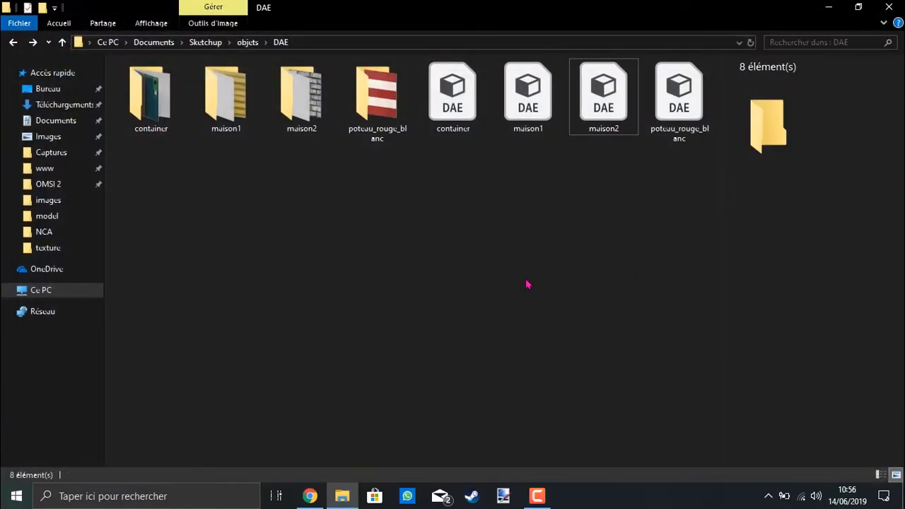
Switch to Blender from the desktop and delete the default cube from the new scene.
{"action": "left_click", "coordinate": [829, 7]}
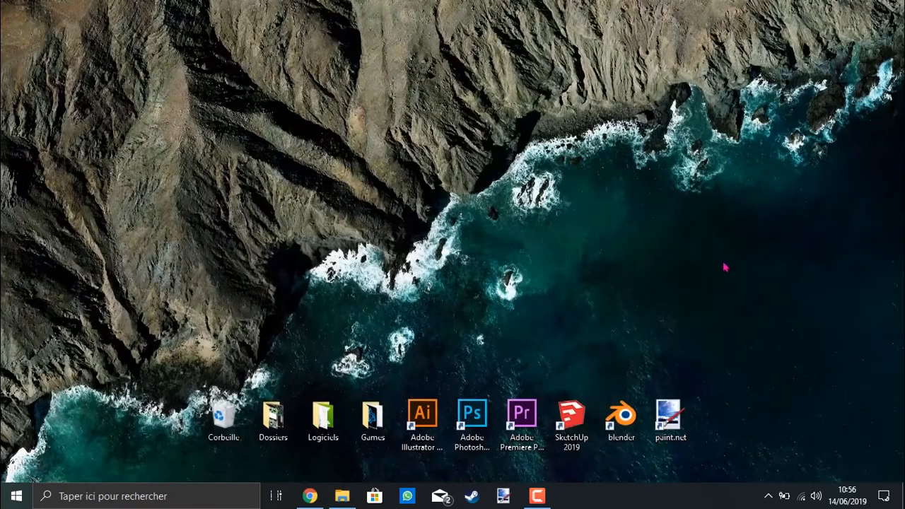
{"action": "double_click", "coordinate": [622, 419]}
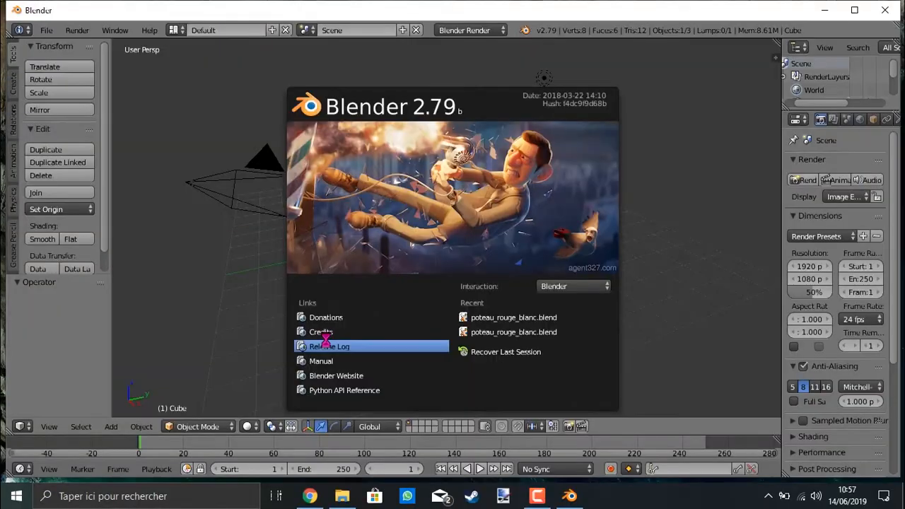
{"action": "left_click", "coordinate": [185, 233]}
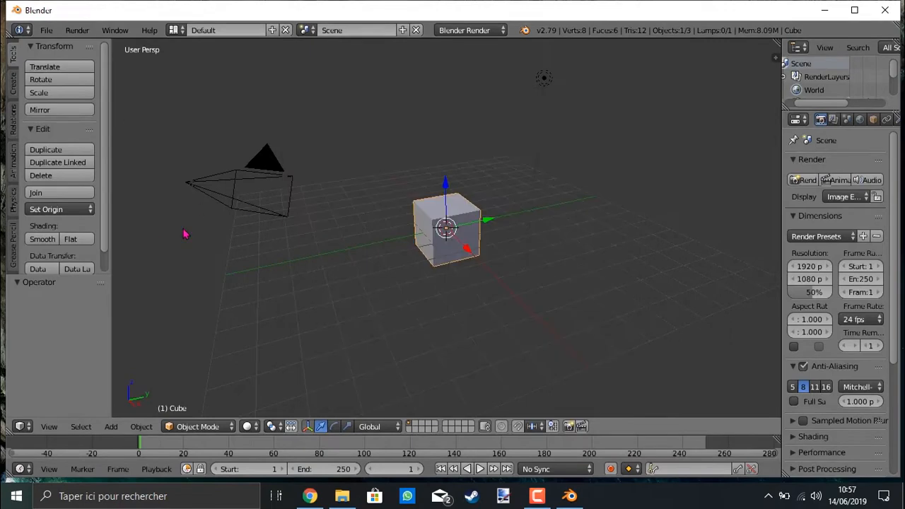
{"action": "key", "text": "x"}
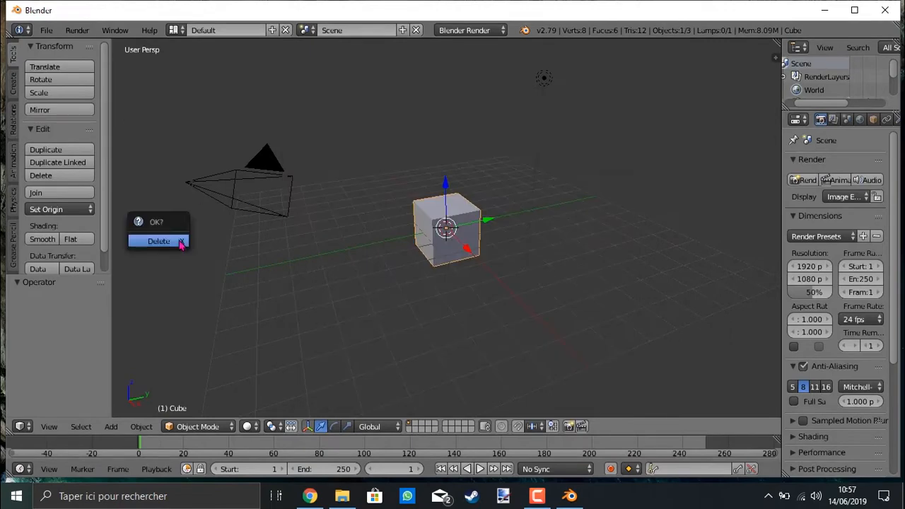
{"action": "left_click", "coordinate": [180, 243]}
Check in the user preferences which Import-Export add-ons are enabled, including the DirectX X Format.
{"action": "left_click", "coordinate": [47, 31]}
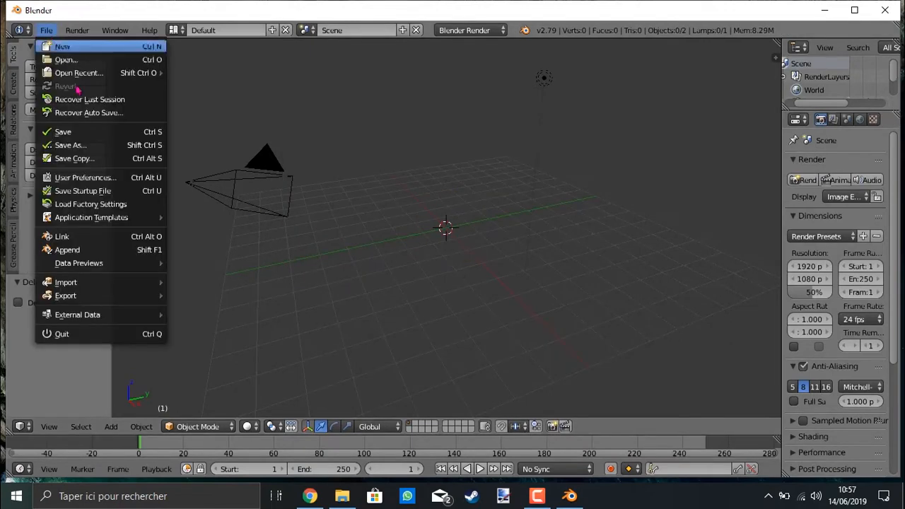
{"action": "left_click", "coordinate": [102, 182]}
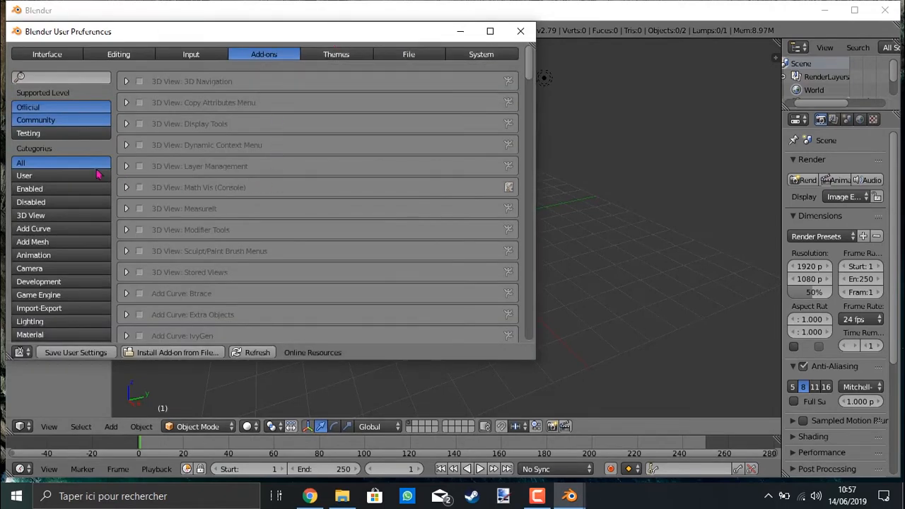
{"action": "left_click", "coordinate": [77, 311]}
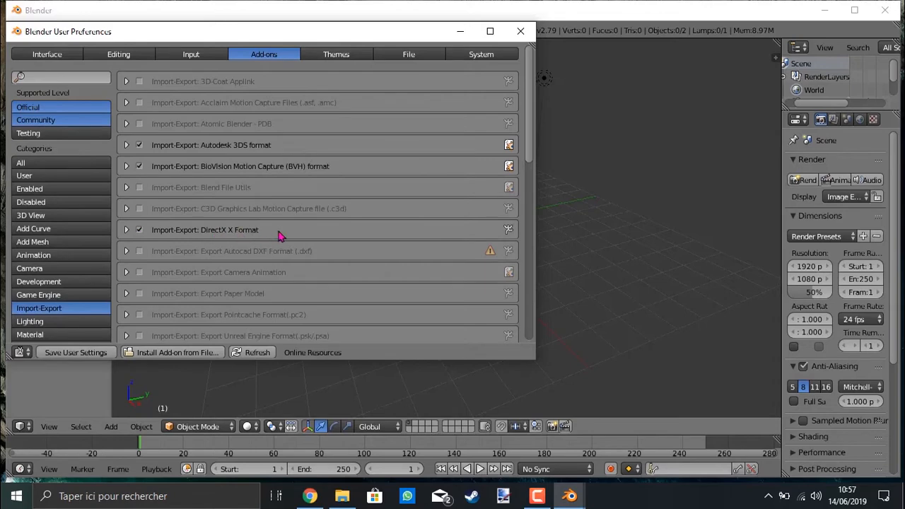
{"action": "scroll", "coordinate": [258, 254], "scroll_direction": "down", "scroll_amount": 5}
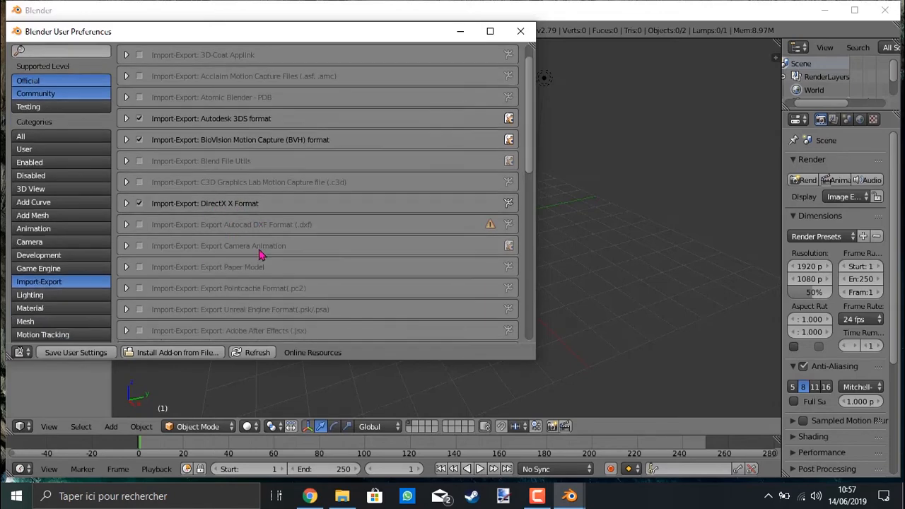
{"action": "scroll", "coordinate": [316, 215], "scroll_direction": "up", "scroll_amount": 5}
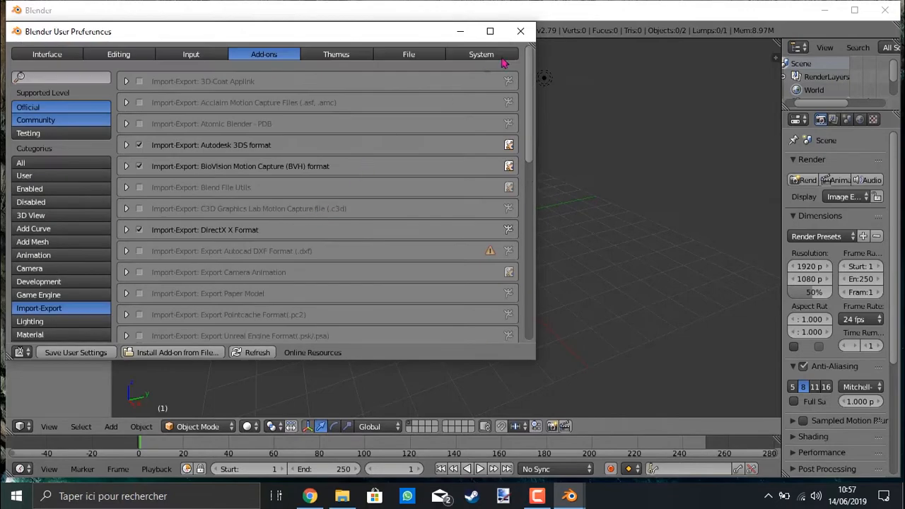
{"action": "left_click", "coordinate": [520, 31]}
Import the COLLADA file maison2.dae from the Documents\Sketchup\objets\DAE folder.
{"action": "left_click", "coordinate": [46, 29]}
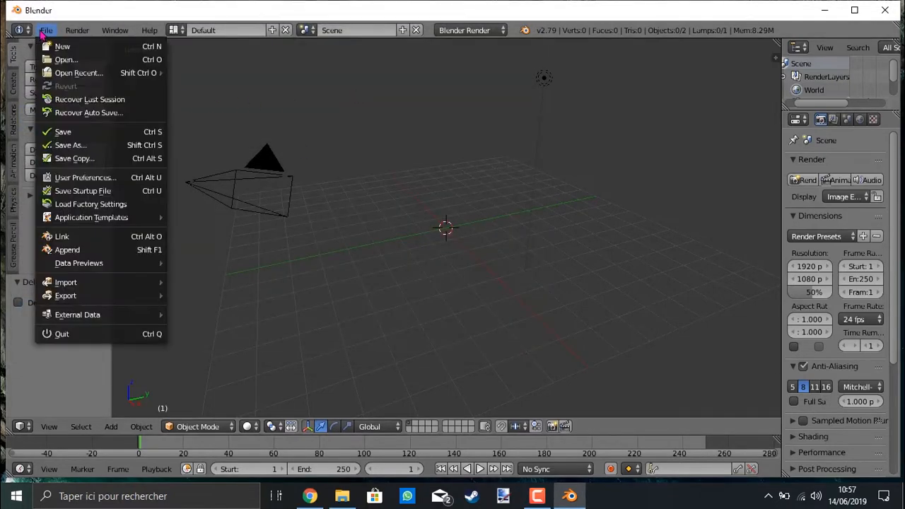
{"action": "mouse_move", "coordinate": [88, 283]}
{"action": "left_click", "coordinate": [178, 282]}
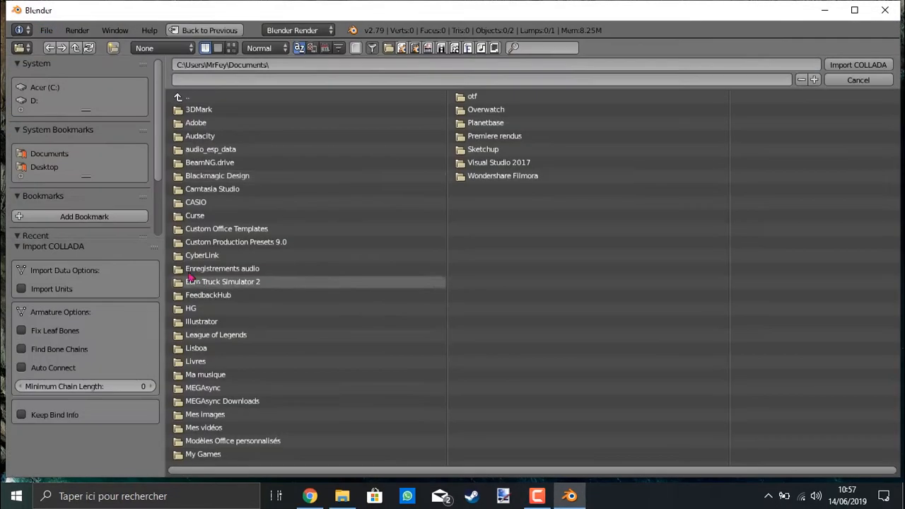
{"action": "left_click", "coordinate": [493, 148]}
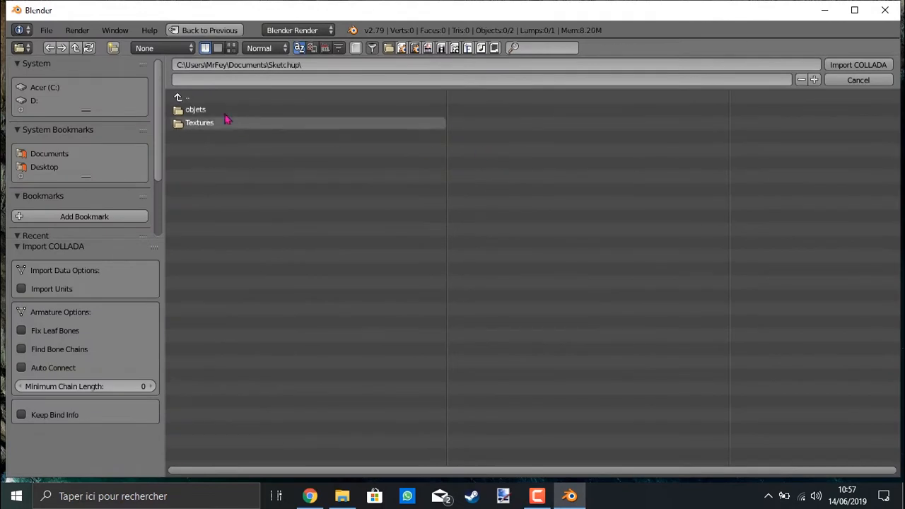
{"action": "left_click", "coordinate": [202, 108]}
{"action": "left_click", "coordinate": [214, 121]}
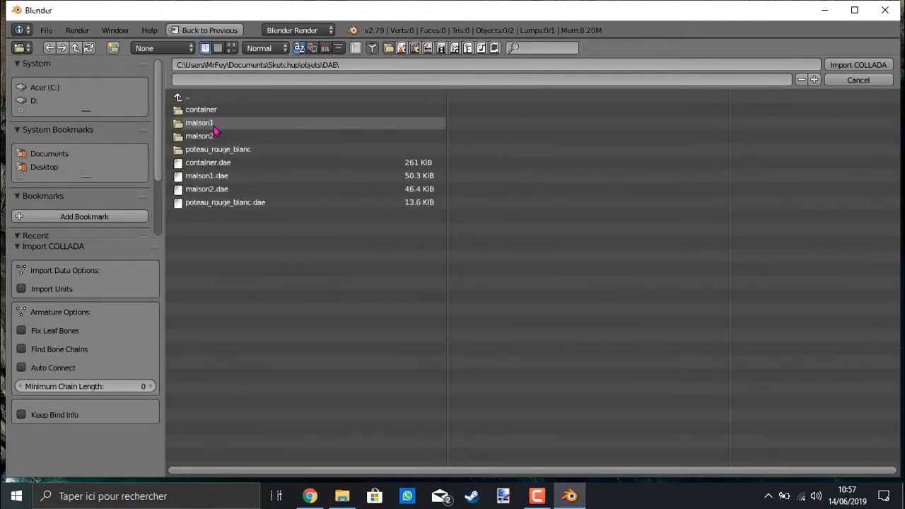
{"action": "left_click", "coordinate": [233, 189]}
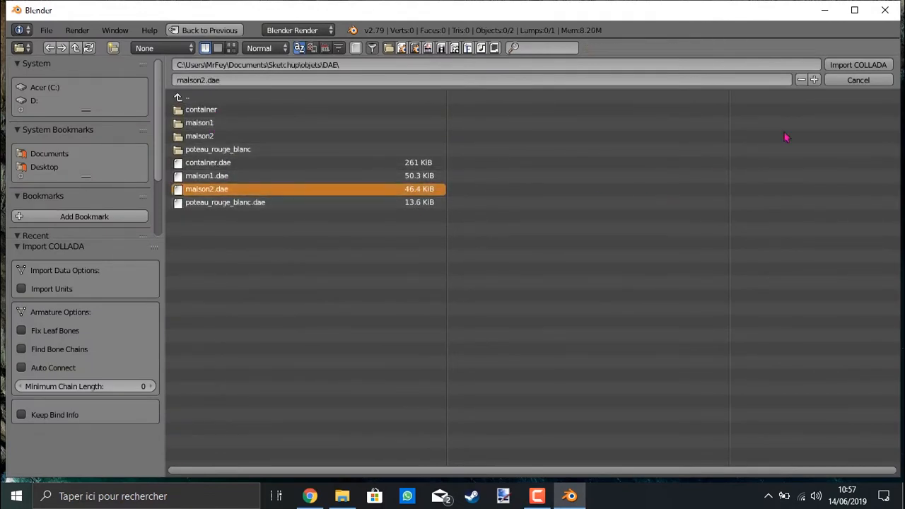
{"action": "left_click", "coordinate": [852, 65]}
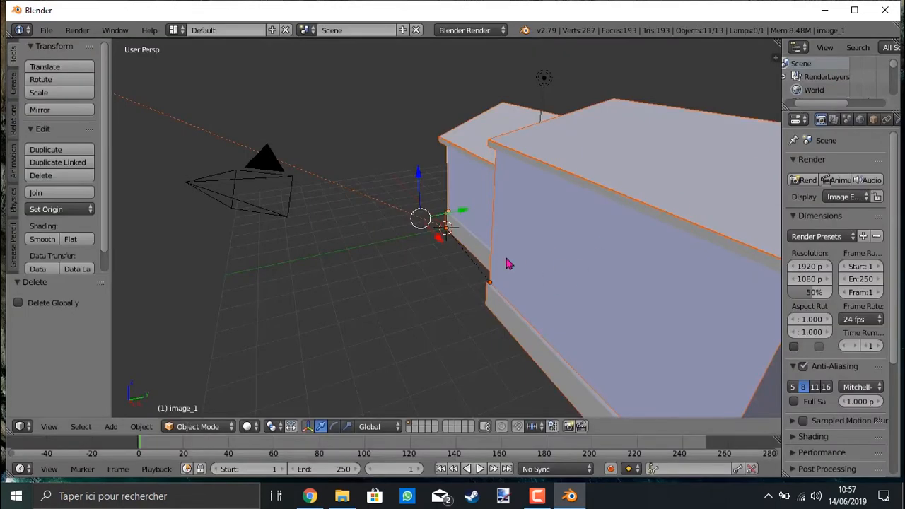
Set the viewport shading to Material and inspect the imported house from several sides.
{"action": "scroll", "coordinate": [400, 273], "scroll_direction": "down", "scroll_amount": 5}
{"action": "middle_click_drag", "start_coordinate": [401, 273], "coordinate": [487, 271]}
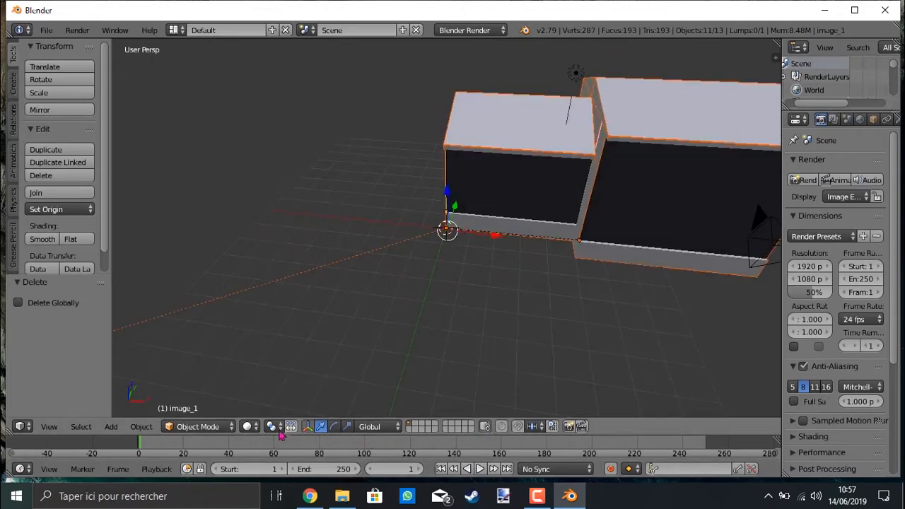
{"action": "left_click", "coordinate": [249, 427]}
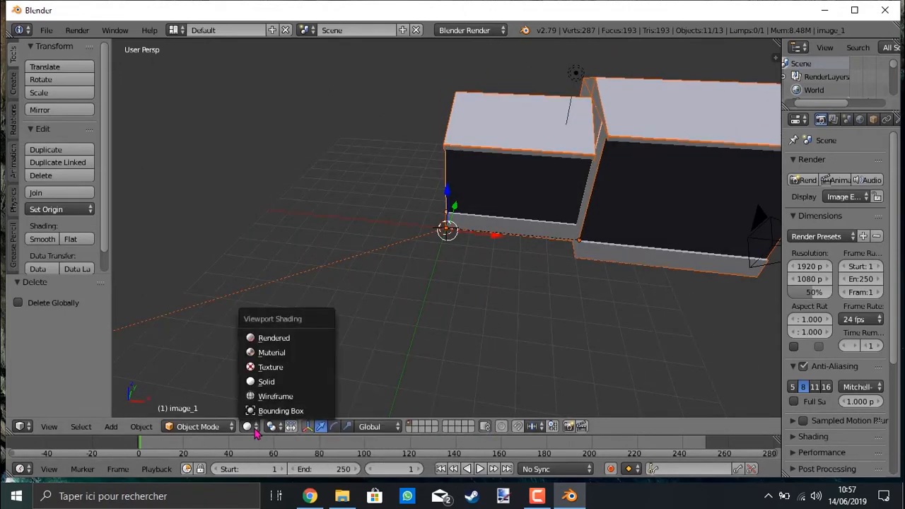
{"action": "left_click", "coordinate": [271, 356]}
{"action": "mouse_move", "coordinate": [356, 344]}
{"action": "middle_mouse_down"}
{"action": "mouse_move", "coordinate": [465, 273]}
{"action": "mouse_move", "coordinate": [568, 259]}
{"action": "mouse_move", "coordinate": [692, 280]}
{"action": "mouse_move", "coordinate": [561, 323]}
{"action": "mouse_move", "coordinate": [450, 309]}
{"action": "mouse_move", "coordinate": [390, 313]}
{"action": "mouse_move", "coordinate": [357, 350]}
{"action": "mouse_move", "coordinate": [405, 366]}
{"action": "mouse_move", "coordinate": [432, 317]}
{"action": "mouse_move", "coordinate": [400, 297]}
{"action": "mouse_move", "coordinate": [505, 293]}
{"action": "middle_mouse_up"}
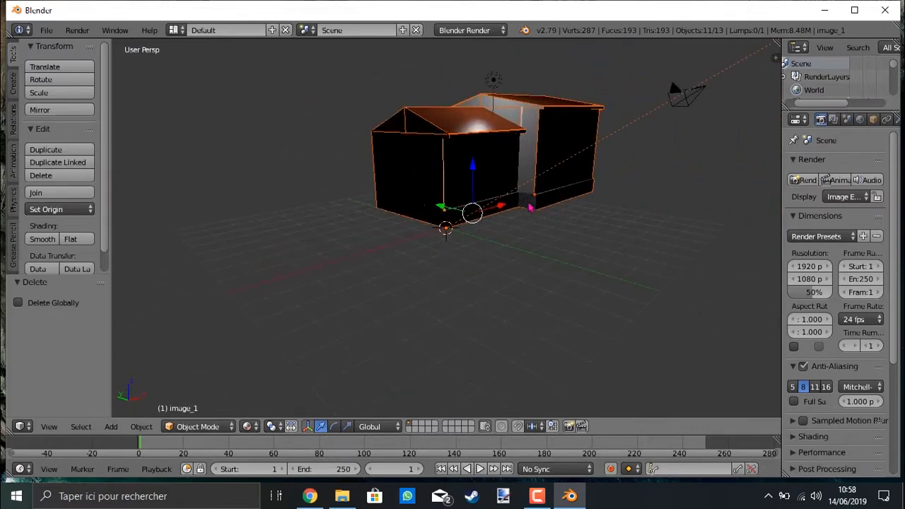
{"action": "scroll", "coordinate": [530, 208], "scroll_direction": "up", "scroll_amount": 3}
{"action": "middle_click_drag", "start_coordinate": [653, 236], "coordinate": [547, 266]}
{"action": "scroll", "coordinate": [622, 307], "scroll_direction": "down", "scroll_amount": 2}
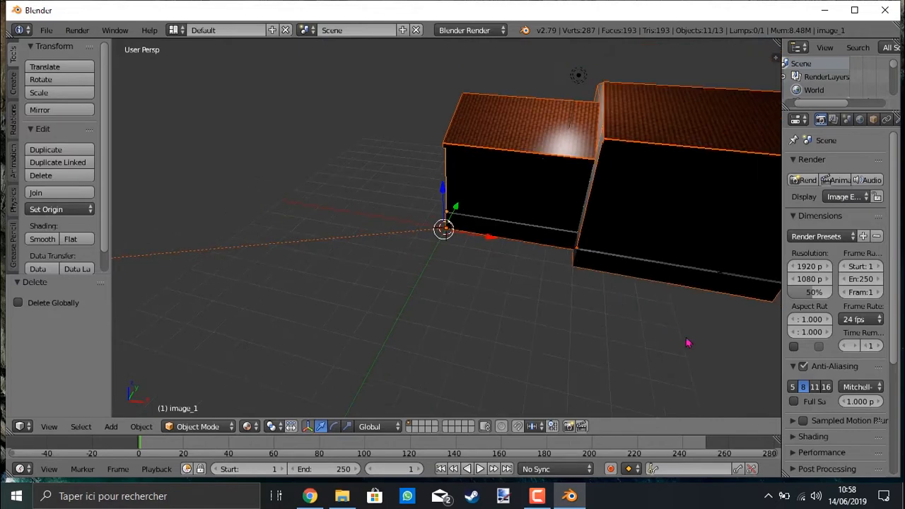
Widen the properties area, show the material settings and set the specular intensity of material_1 to 0.
{"action": "left_click_drag", "start_coordinate": [784, 157], "coordinate": [719, 156]}
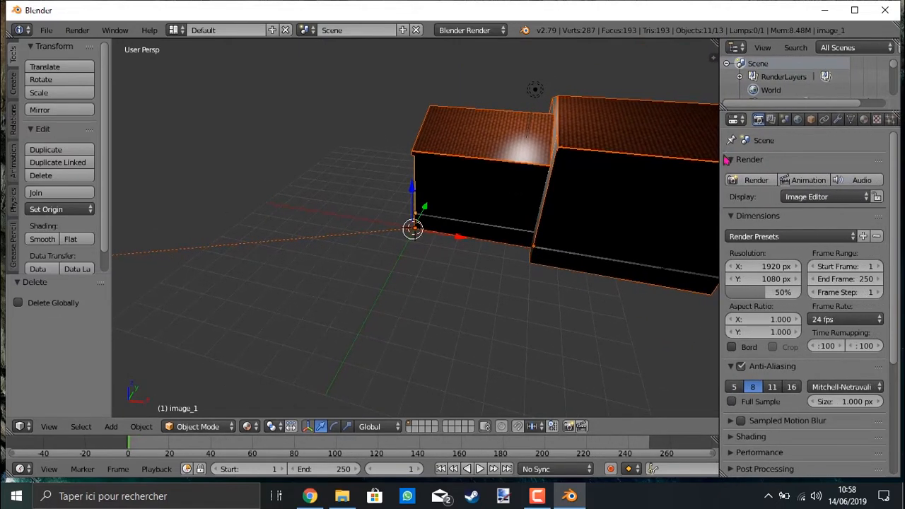
{"action": "left_click", "coordinate": [865, 120]}
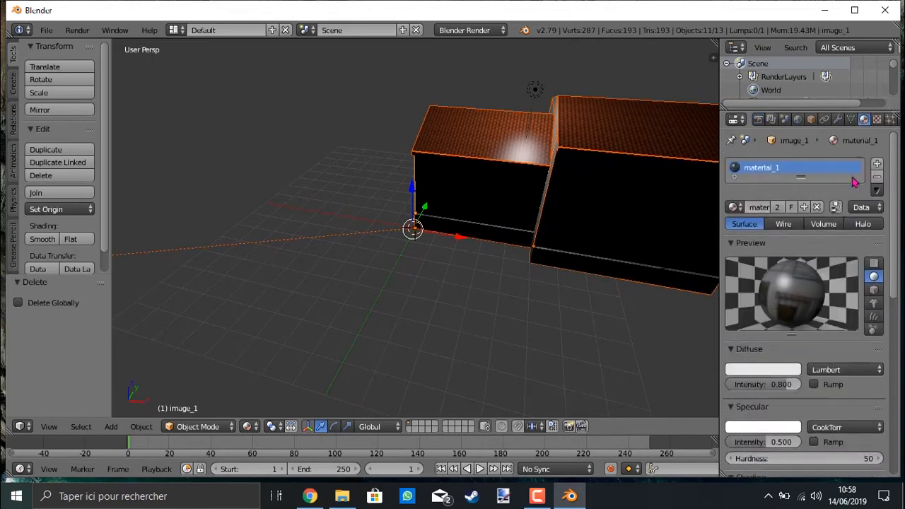
{"action": "left_click", "coordinate": [875, 263]}
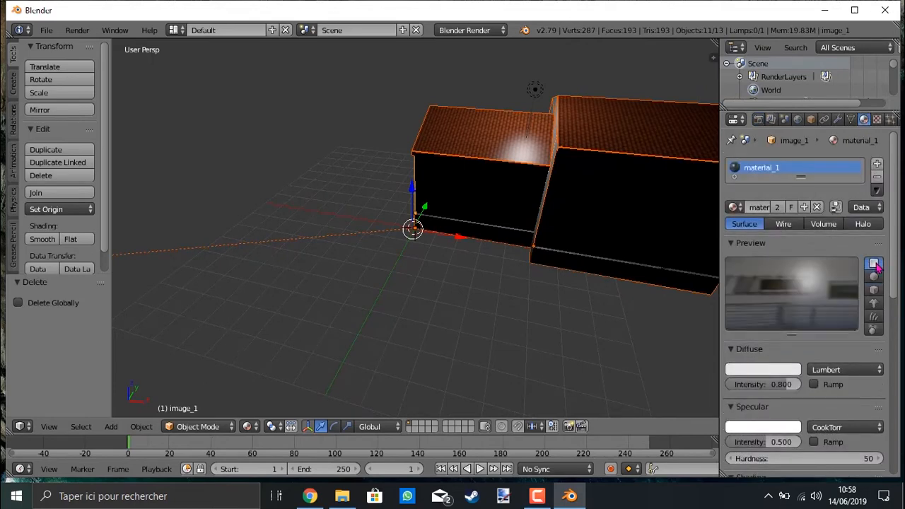
{"action": "left_click", "coordinate": [874, 277]}
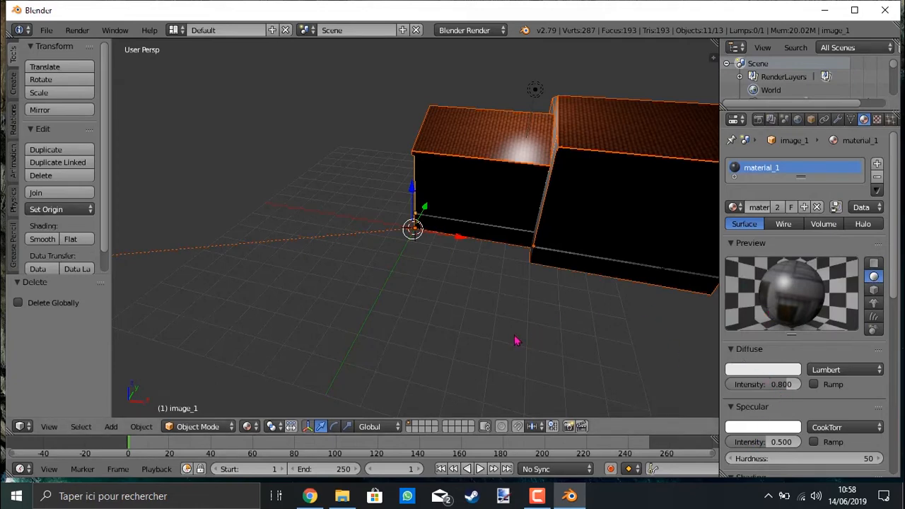
{"action": "key", "text": "a"}
{"action": "key", "text": "a"}
{"action": "scroll", "coordinate": [804, 421], "scroll_direction": "down", "scroll_amount": 2}
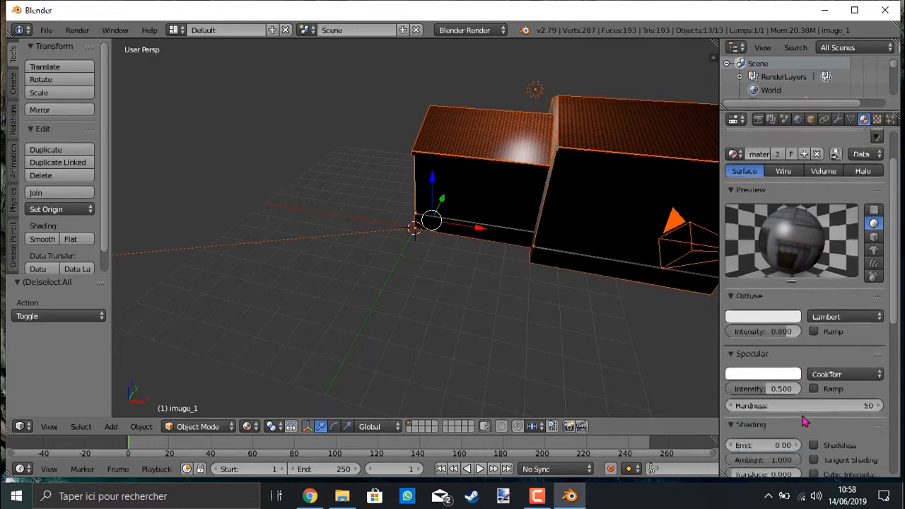
{"action": "left_click_drag", "start_coordinate": [763, 388], "coordinate": [727, 389]}
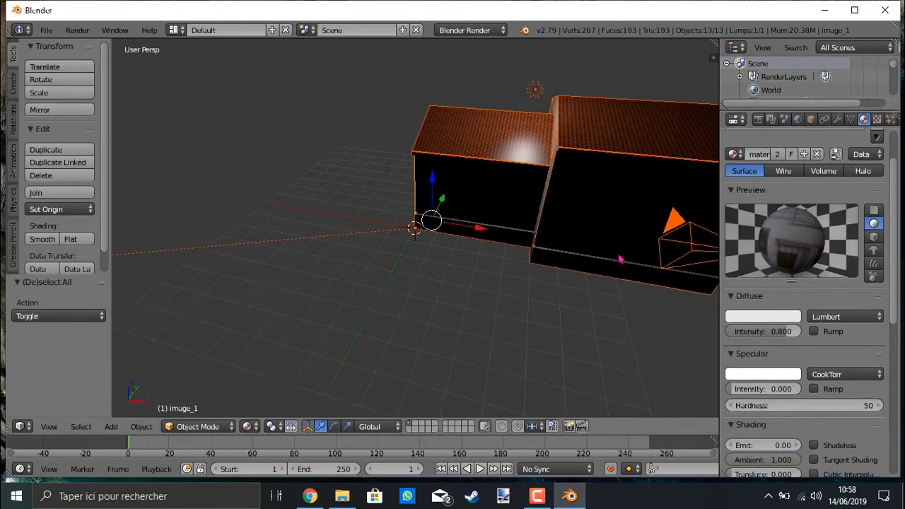
Select the larger volume's facade image and set its material's specular intensity to 0.
{"action": "middle_click_drag", "start_coordinate": [403, 304], "coordinate": [386, 289]}
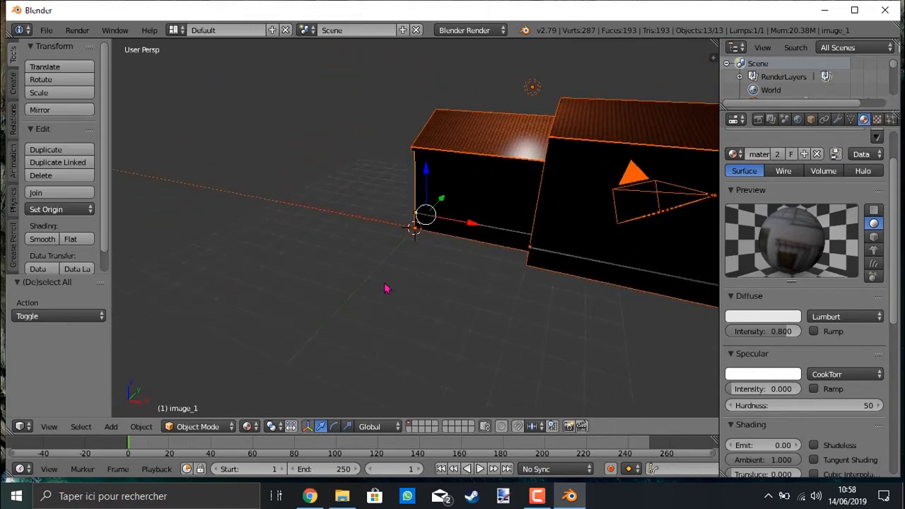
{"action": "left_click", "coordinate": [506, 185]}
{"action": "right_click", "coordinate": [512, 219]}
{"action": "right_click", "coordinate": [585, 212]}
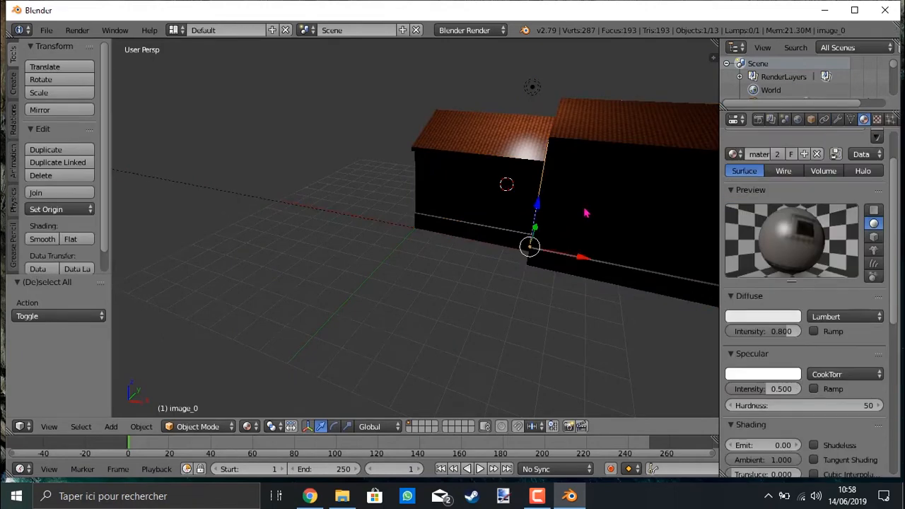
{"action": "left_click_drag", "start_coordinate": [778, 389], "coordinate": [732, 389]}
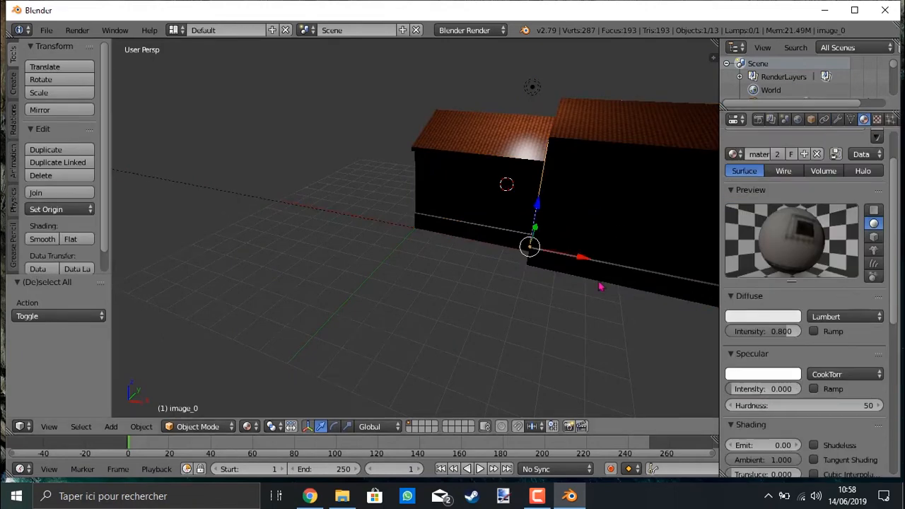
Select the SketchUp mesh at the house's base and set its active material's specular intensity to 0.
{"action": "right_click", "coordinate": [499, 226]}
{"action": "right_click", "coordinate": [506, 214]}
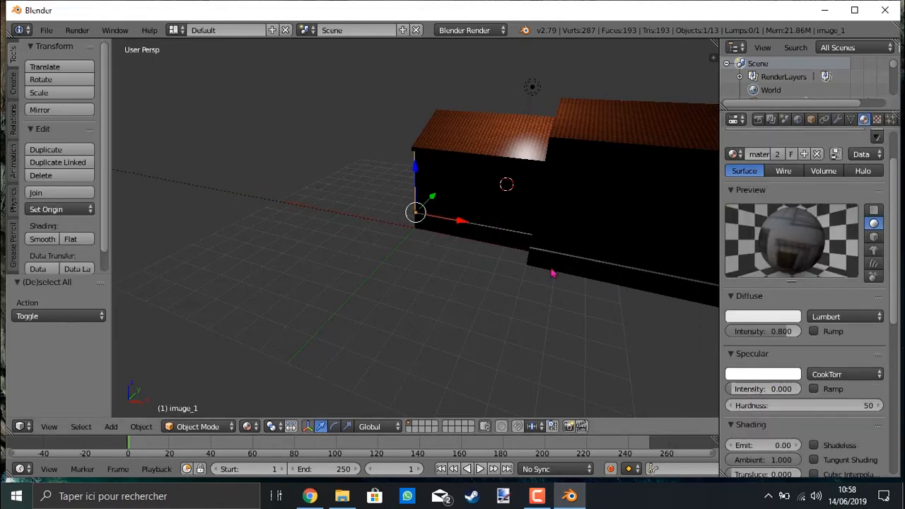
{"action": "right_click", "coordinate": [508, 243]}
{"action": "right_click", "coordinate": [508, 243]}
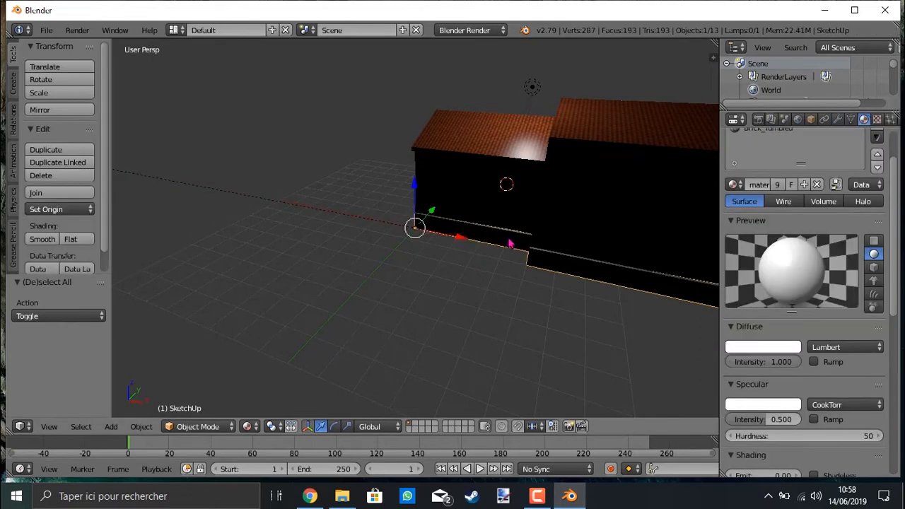
{"action": "left_click_drag", "start_coordinate": [786, 419], "coordinate": [735, 419]}
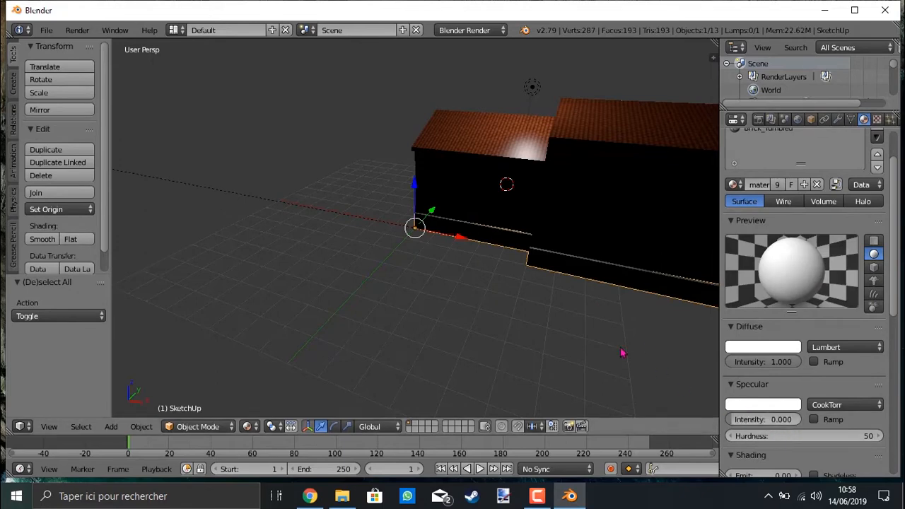
{"action": "mouse_move", "coordinate": [525, 329]}
{"action": "middle_mouse_down"}
{"action": "mouse_move", "coordinate": [546, 282]}
{"action": "mouse_move", "coordinate": [604, 276]}
{"action": "mouse_move", "coordinate": [644, 299]}
{"action": "mouse_move", "coordinate": [640, 346]}
{"action": "mouse_move", "coordinate": [614, 361]}
{"action": "middle_mouse_up"}
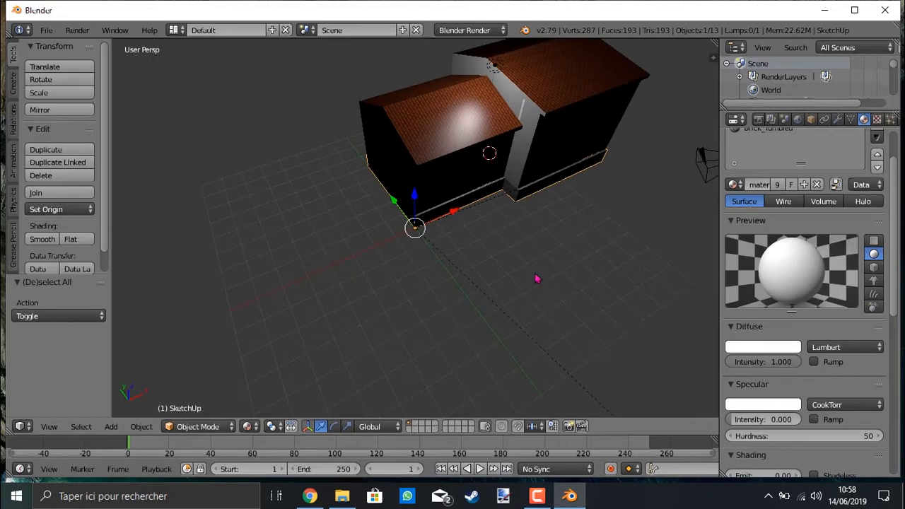
{"action": "scroll", "coordinate": [535, 262], "scroll_direction": "up", "scroll_amount": 5}
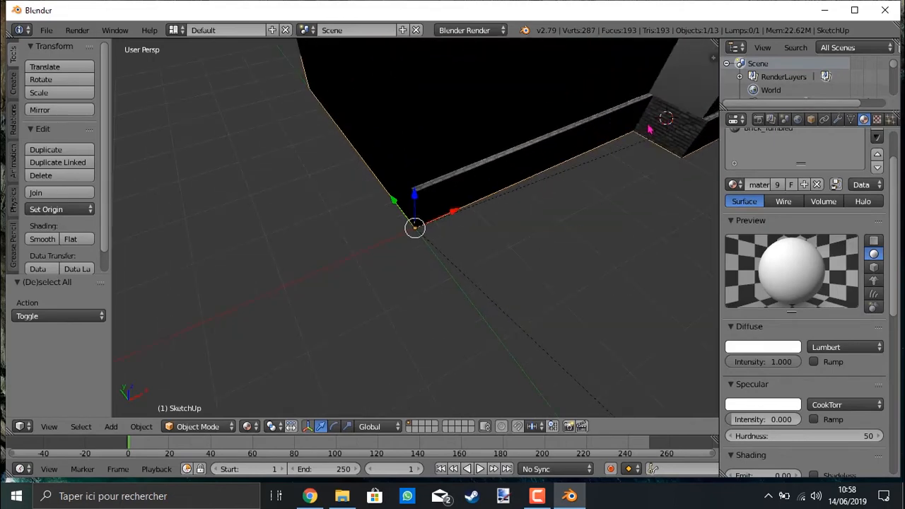
{"action": "scroll", "coordinate": [654, 274], "scroll_direction": "down", "scroll_amount": 3}
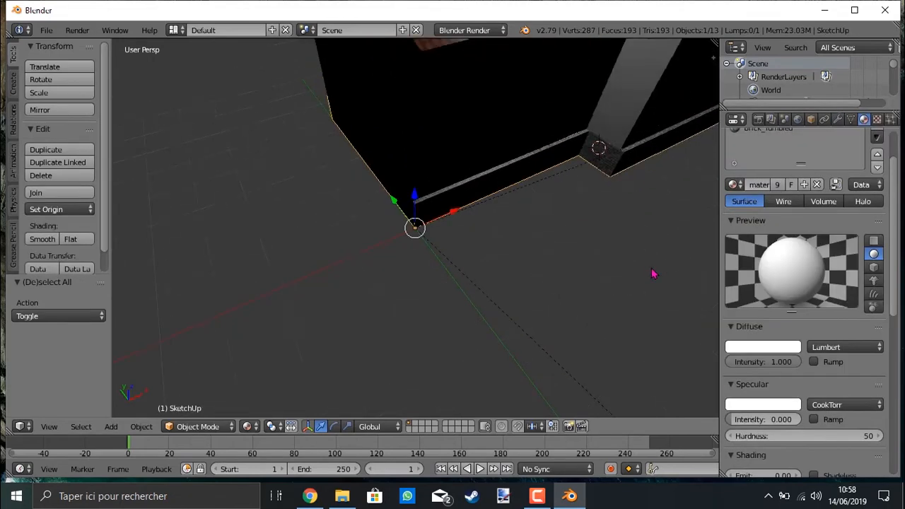
{"action": "left_click", "coordinate": [520, 280]}
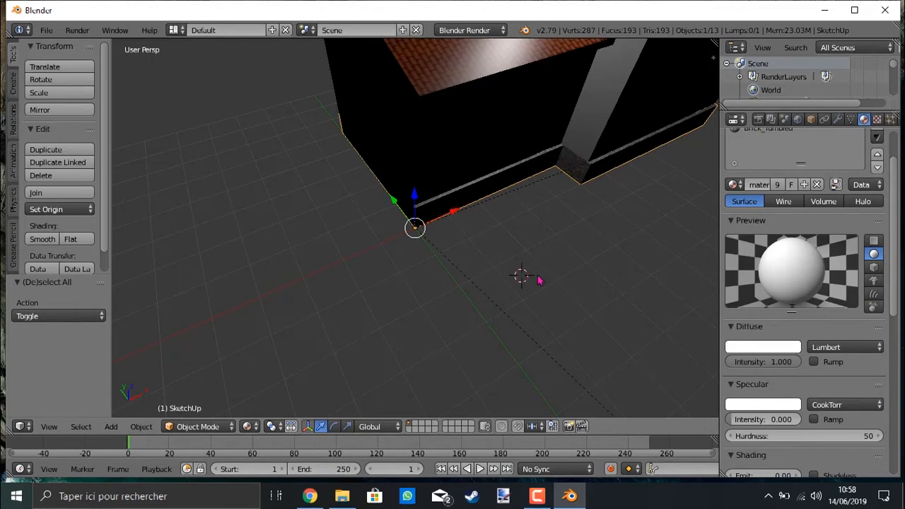
{"action": "middle_click_drag", "start_coordinate": [353, 253], "coordinate": [549, 225]}
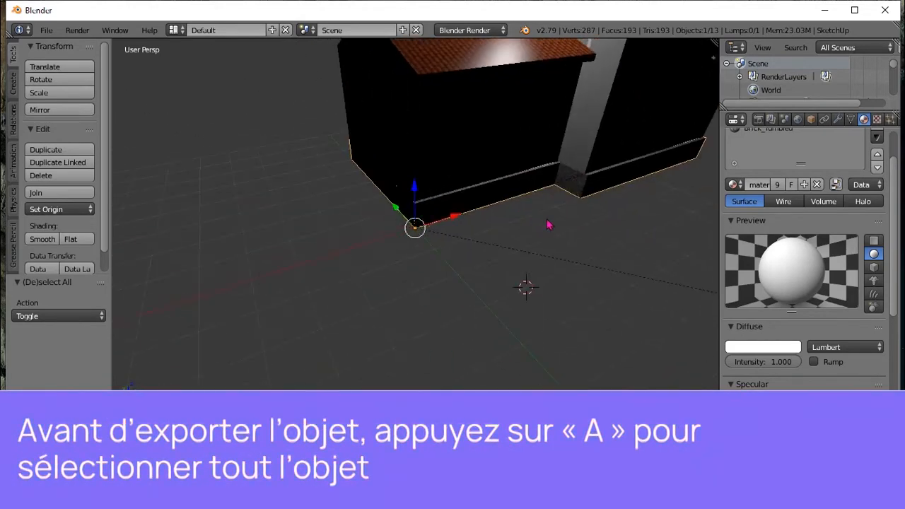
Begin a DirectX export of the selected SketchUp mesh with a Right-Handed coordinate system and Z as the up axis.
{"action": "left_click", "coordinate": [46, 29]}
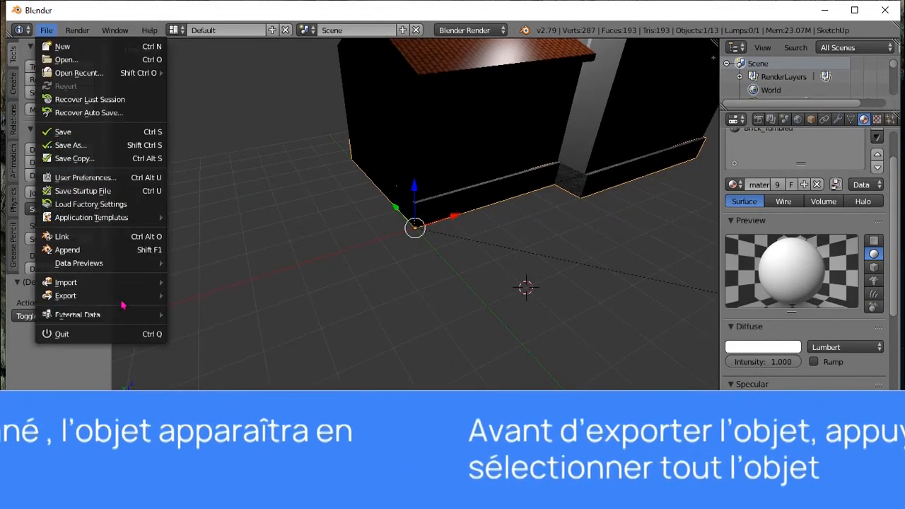
{"action": "mouse_move", "coordinate": [123, 304]}
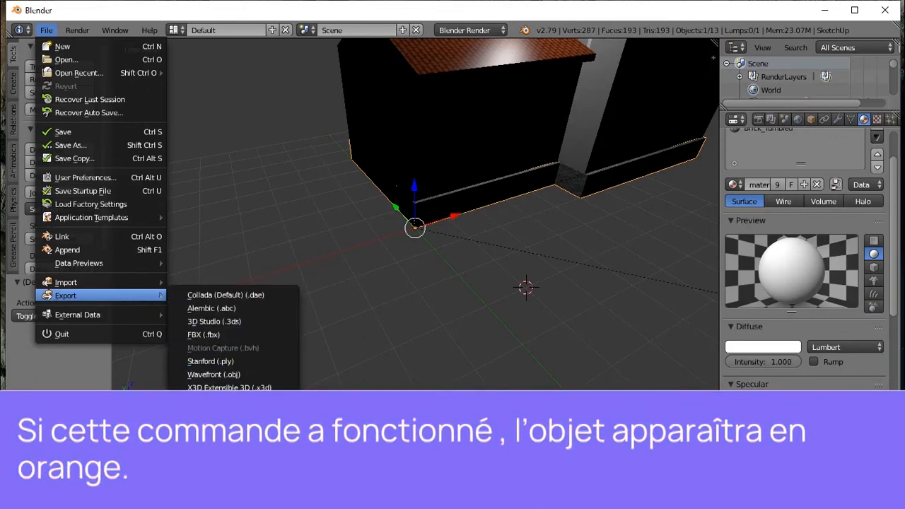
{"action": "left_click", "coordinate": [222, 414]}
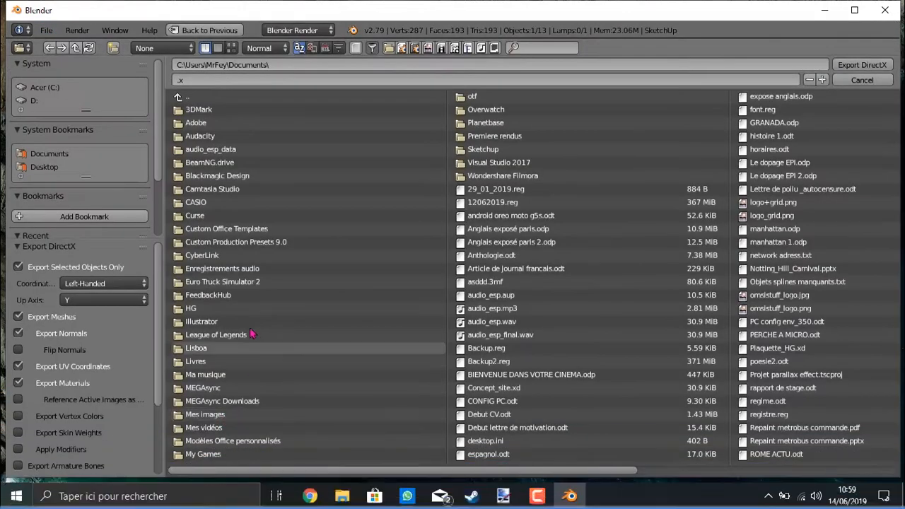
{"action": "left_click", "coordinate": [90, 284]}
{"action": "left_click", "coordinate": [85, 253]}
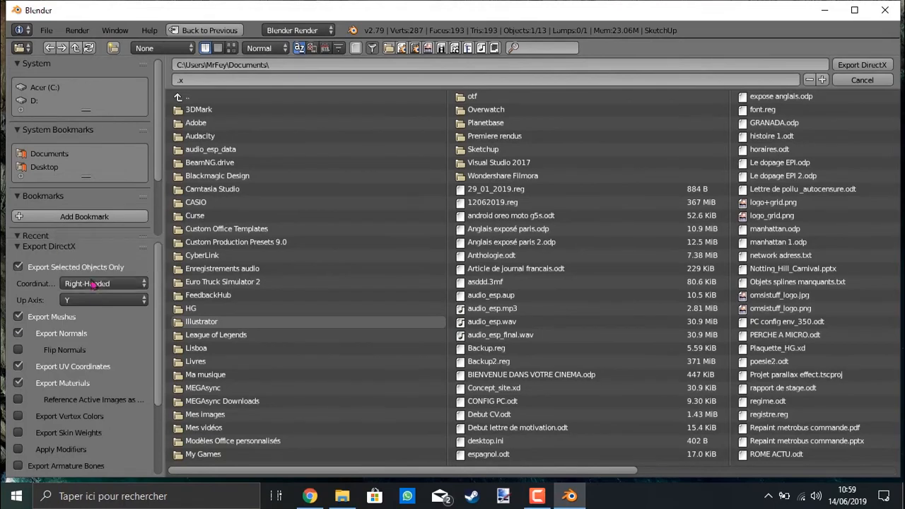
{"action": "left_click", "coordinate": [97, 301]}
{"action": "left_click", "coordinate": [92, 272]}
Export the mesh as maison2.x into the Sketchup\objets\DirectX folder and quit Blender without saving.
{"action": "left_click", "coordinate": [493, 150]}
{"action": "left_click", "coordinate": [212, 110]}
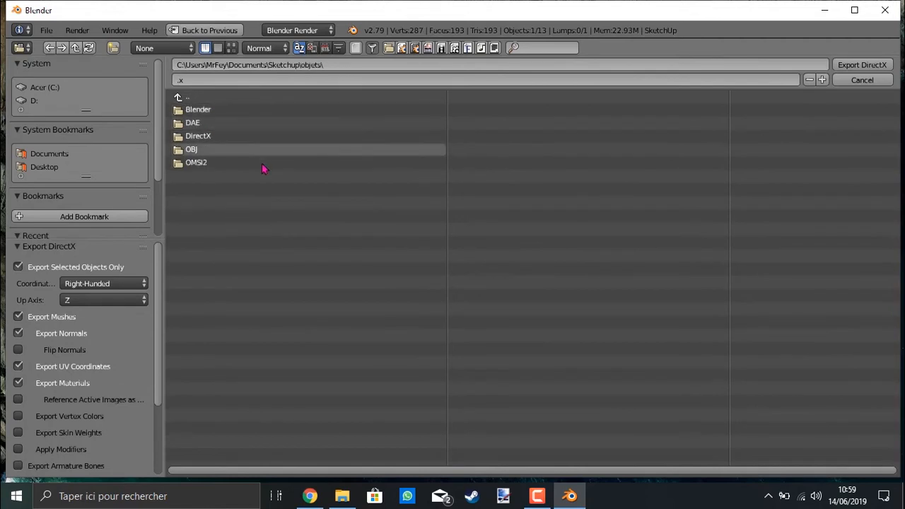
{"action": "left_click", "coordinate": [210, 136]}
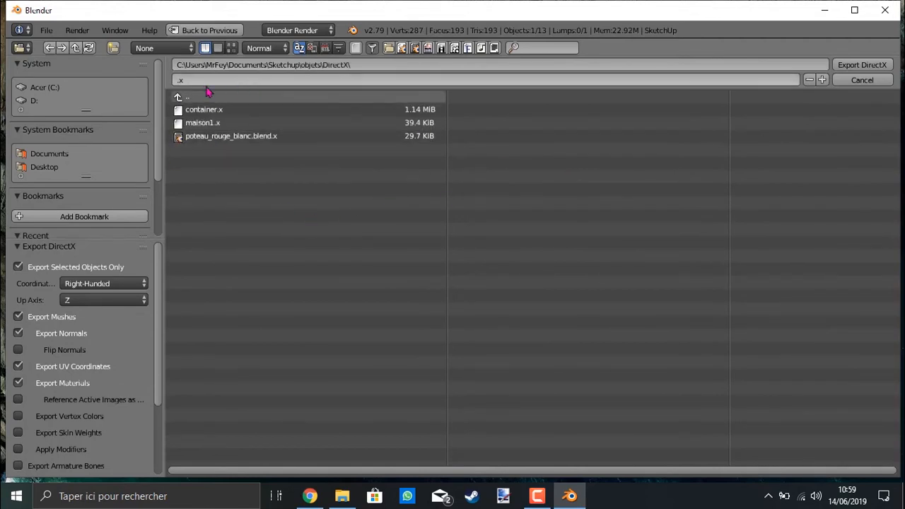
{"action": "left_click", "coordinate": [177, 80]}
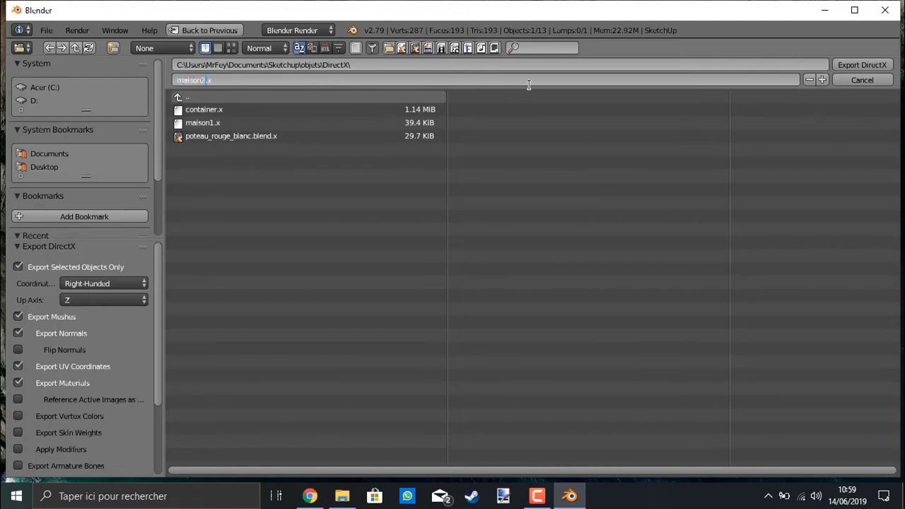
{"action": "key", "text": "Return"}
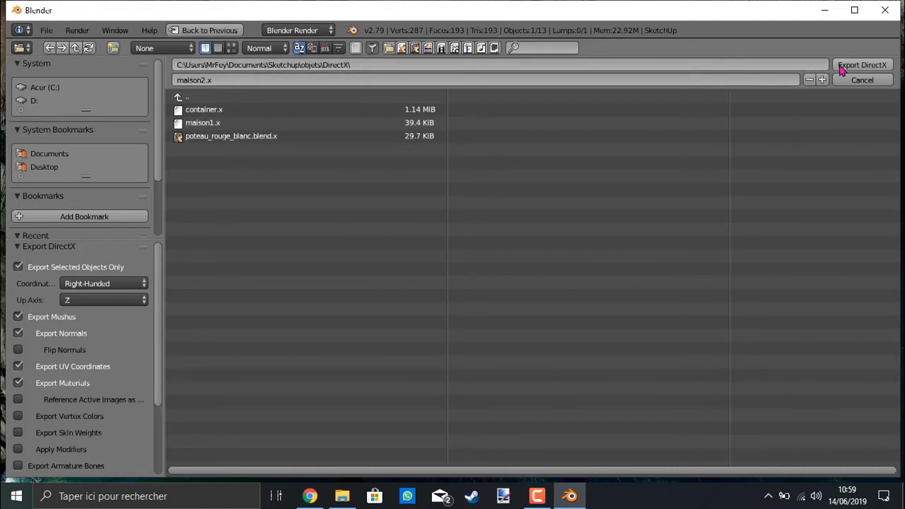
{"action": "left_click", "coordinate": [861, 65]}
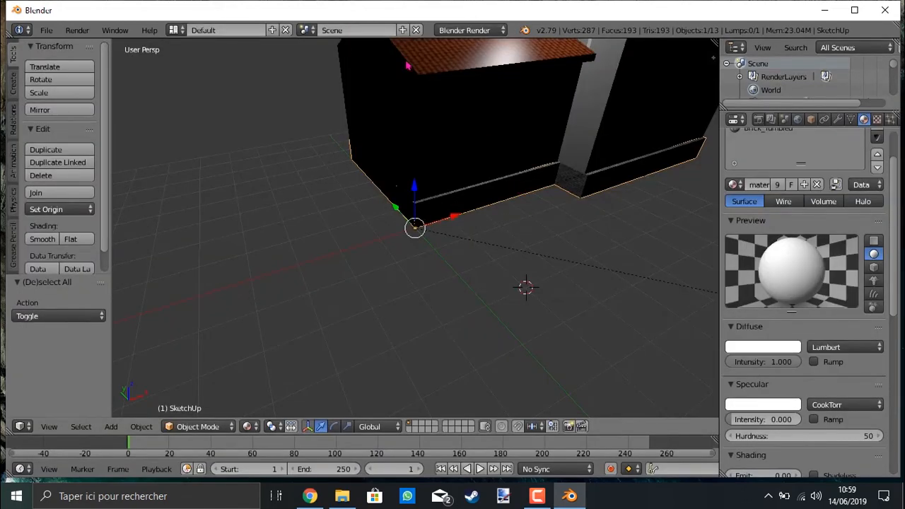
{"action": "left_click", "coordinate": [884, 10]}
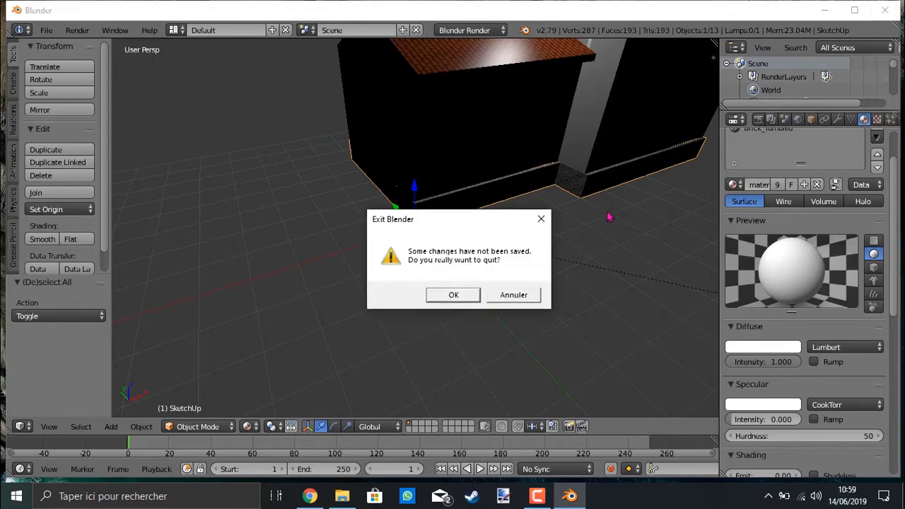
{"action": "left_click", "coordinate": [454, 295]}
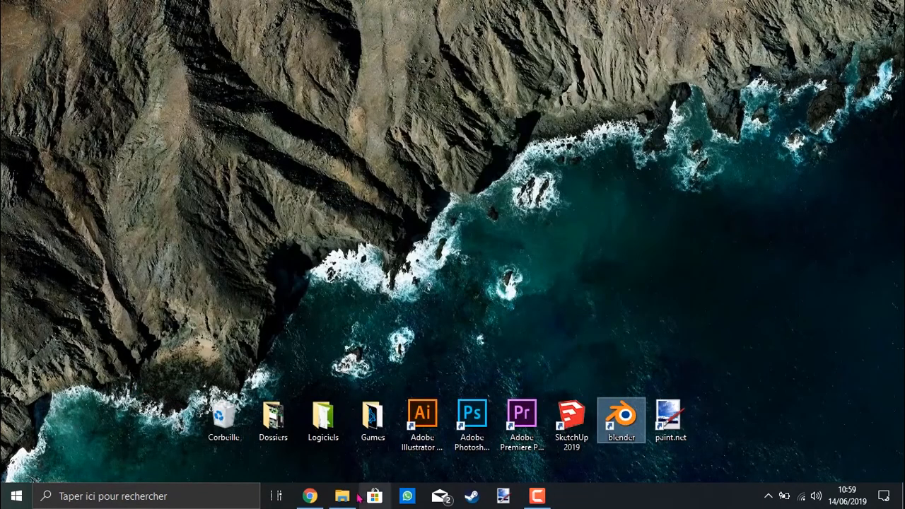
Switch to File Explorer and check the objets\DirectX folder for the exported maison2.x file.
{"action": "left_click", "coordinate": [348, 497]}
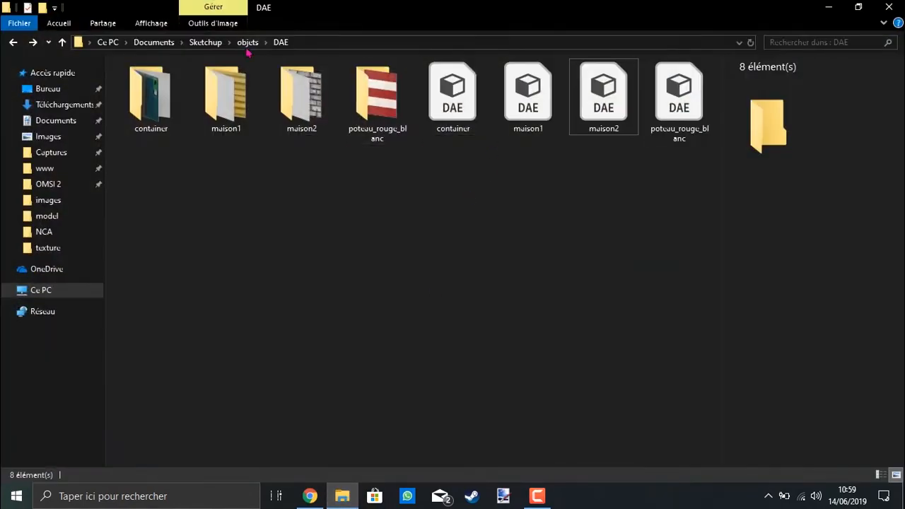
{"action": "left_click", "coordinate": [248, 42]}
{"action": "double_click", "coordinate": [322, 133]}
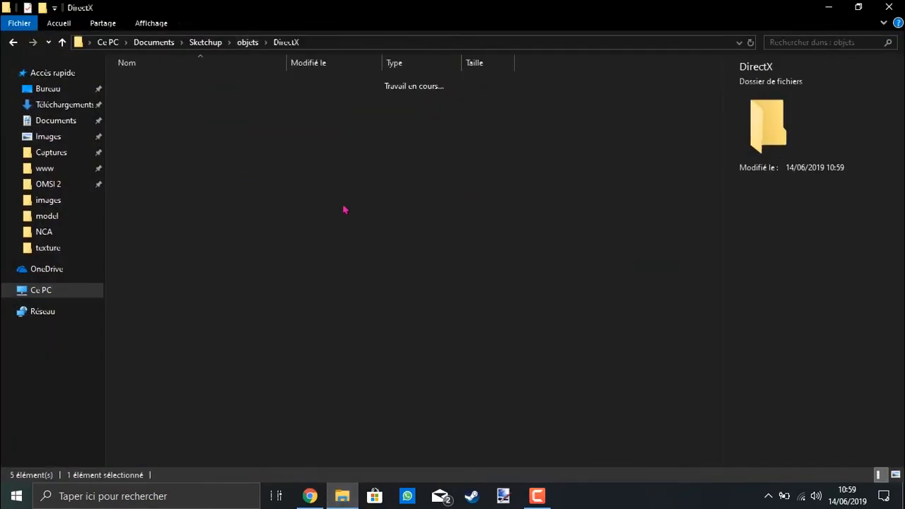
{"action": "left_click", "coordinate": [179, 111]}
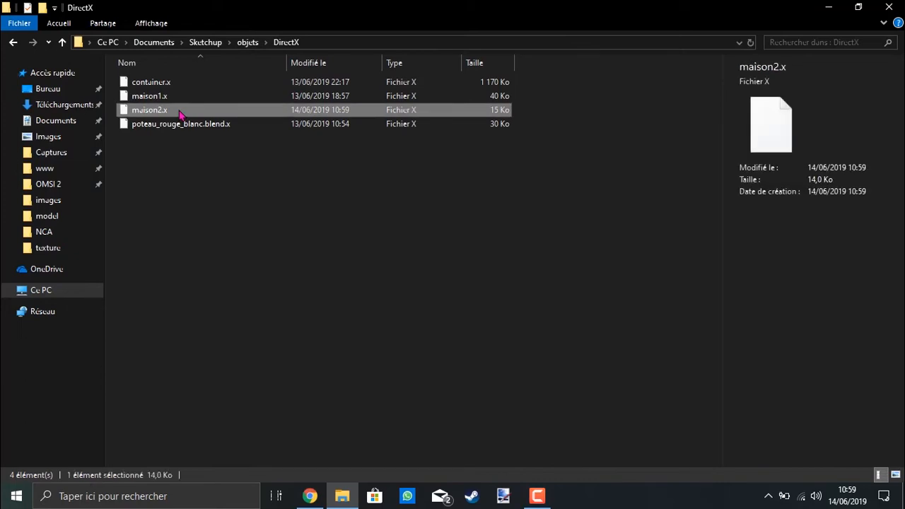
{"action": "left_click", "coordinate": [301, 253]}
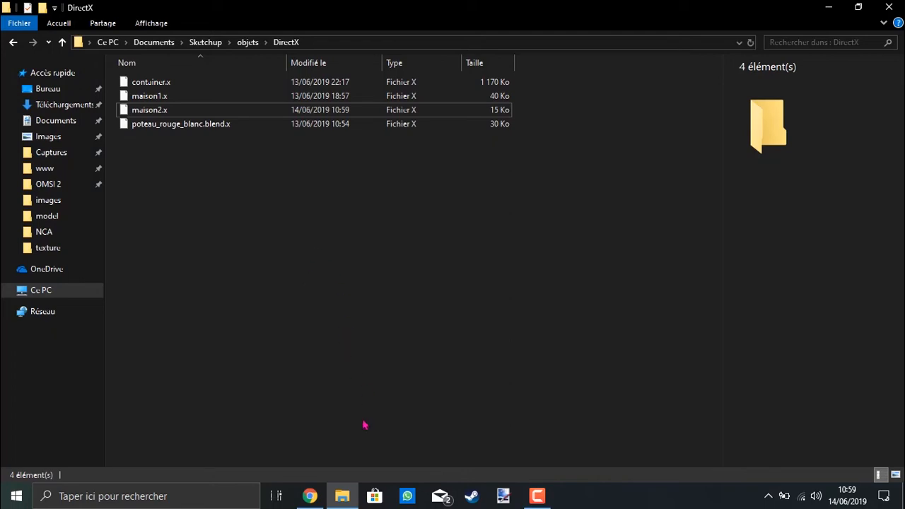
Open the SDK folder inside the OMSI 2 installation folder.
{"action": "left_click", "coordinate": [53, 186]}
{"action": "scroll", "coordinate": [314, 329], "scroll_direction": "down", "scroll_amount": 3}
{"action": "scroll", "coordinate": [315, 329], "scroll_direction": "down", "scroll_amount": 3}
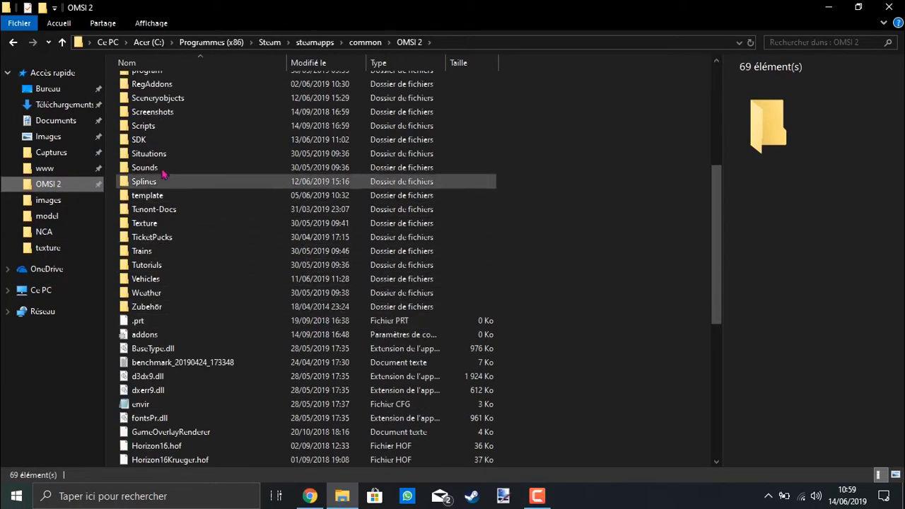
{"action": "double_click", "coordinate": [152, 139]}
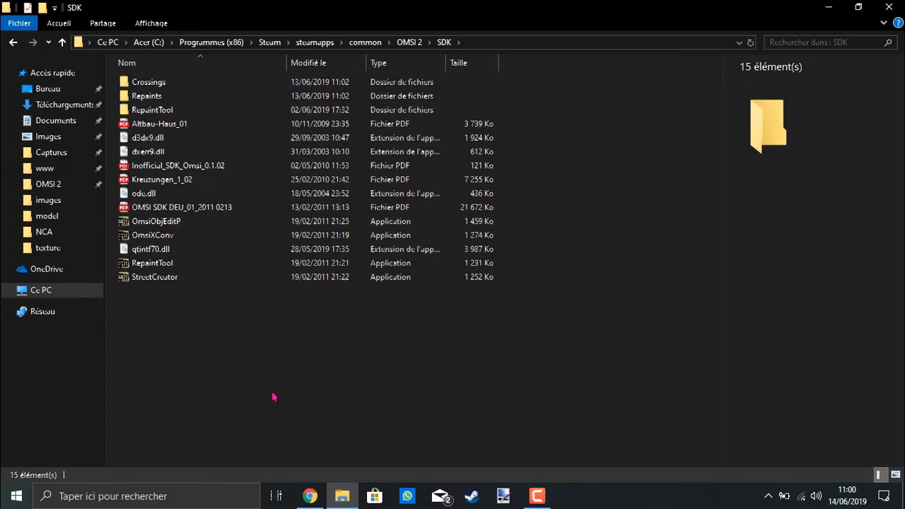
Locate qtintf70.dll in the OMSI 2 main folder and check for its copy in the SDK folder.
{"action": "key", "text": "alt+Up"}
{"action": "scroll", "coordinate": [275, 339], "scroll_direction": "down", "scroll_amount": 7}
{"action": "scroll", "coordinate": [276, 339], "scroll_direction": "down", "scroll_amount": 3}
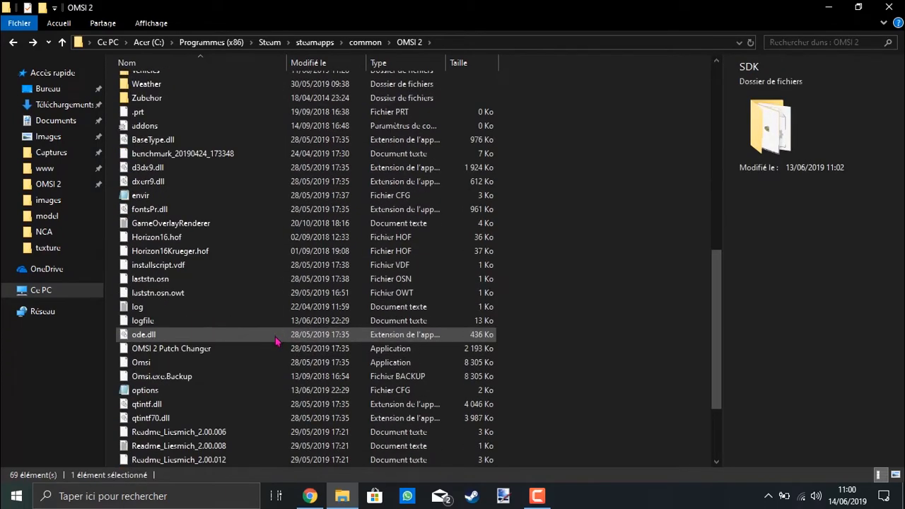
{"action": "scroll", "coordinate": [276, 342], "scroll_direction": "down", "scroll_amount": 3}
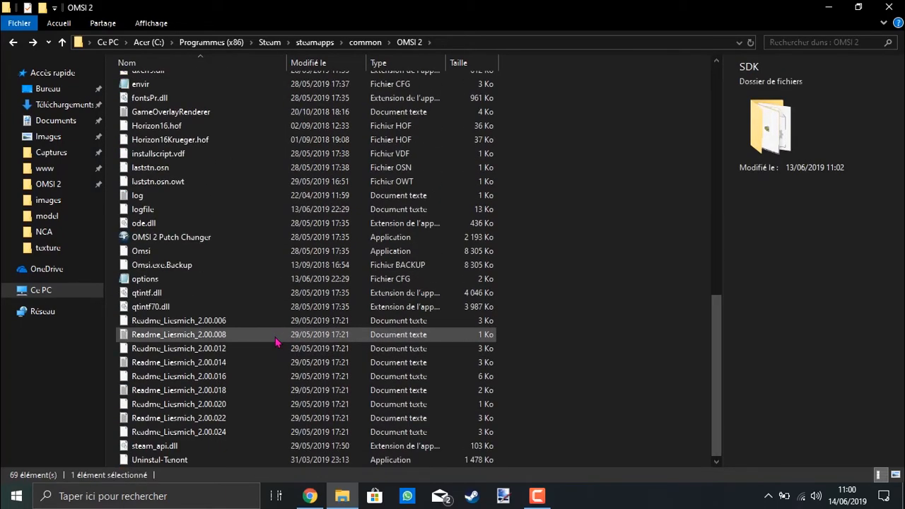
{"action": "left_click", "coordinate": [271, 309]}
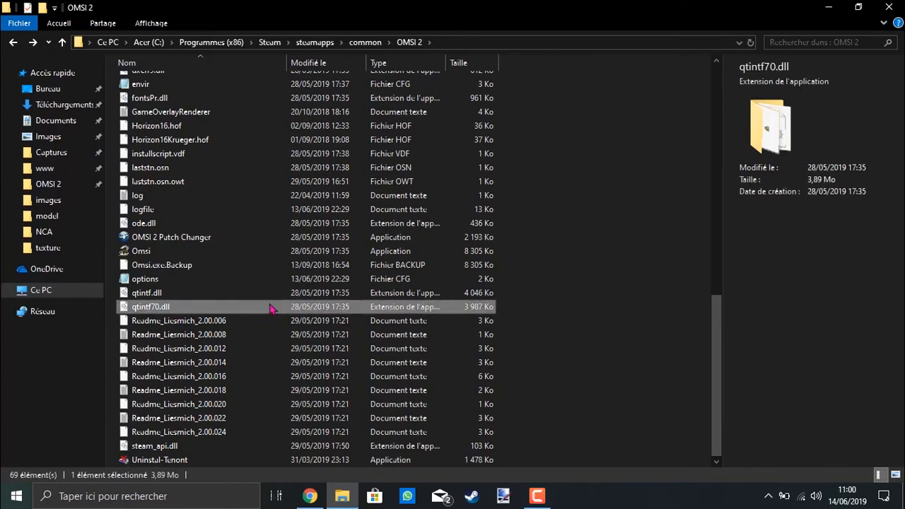
{"action": "scroll", "coordinate": [268, 309], "scroll_direction": "up", "scroll_amount": 8}
{"action": "double_click", "coordinate": [172, 190]}
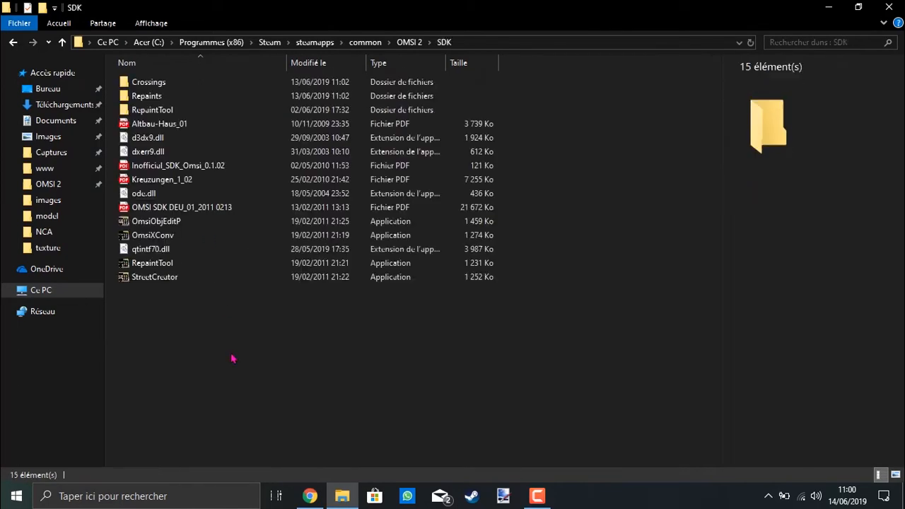
{"action": "left_click", "coordinate": [169, 249]}
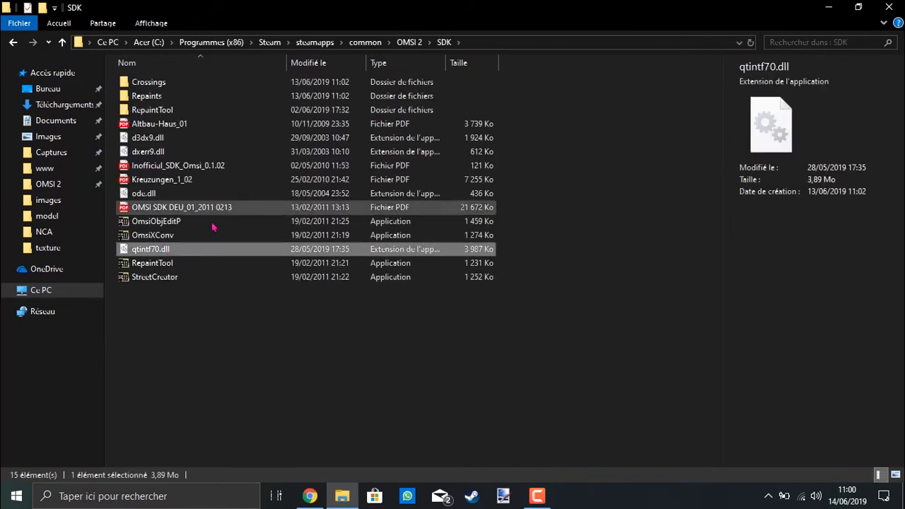
{"action": "left_click", "coordinate": [242, 369]}
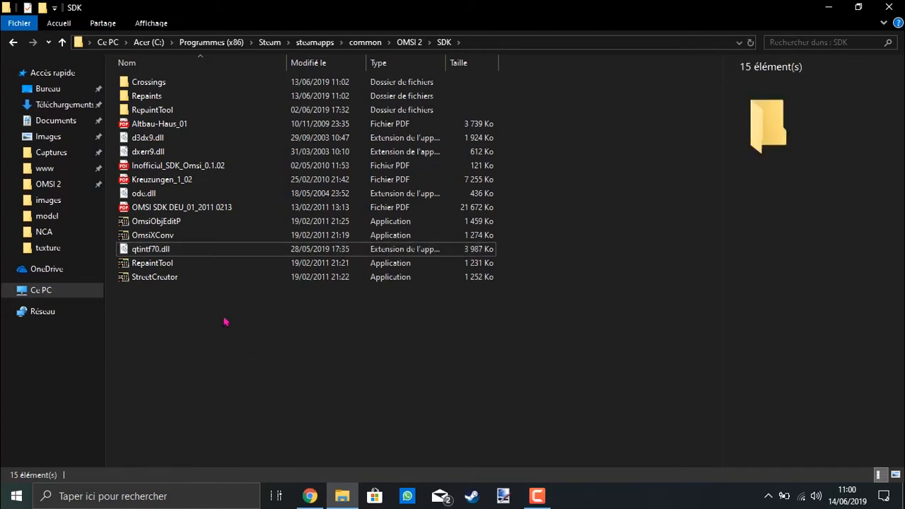
Launch OmsiXConv, convert maison2.x from the DirectX folder to O3D and close the converter.
{"action": "left_click", "coordinate": [168, 240]}
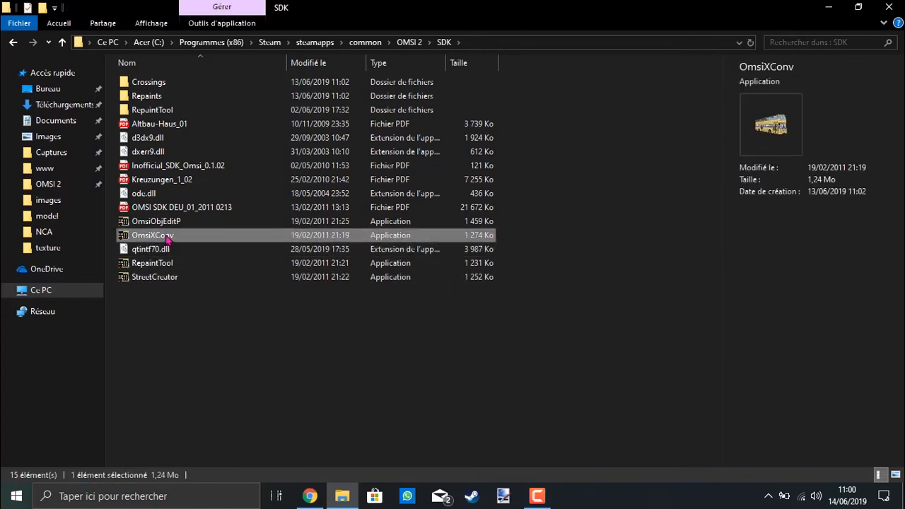
{"action": "double_click", "coordinate": [168, 238]}
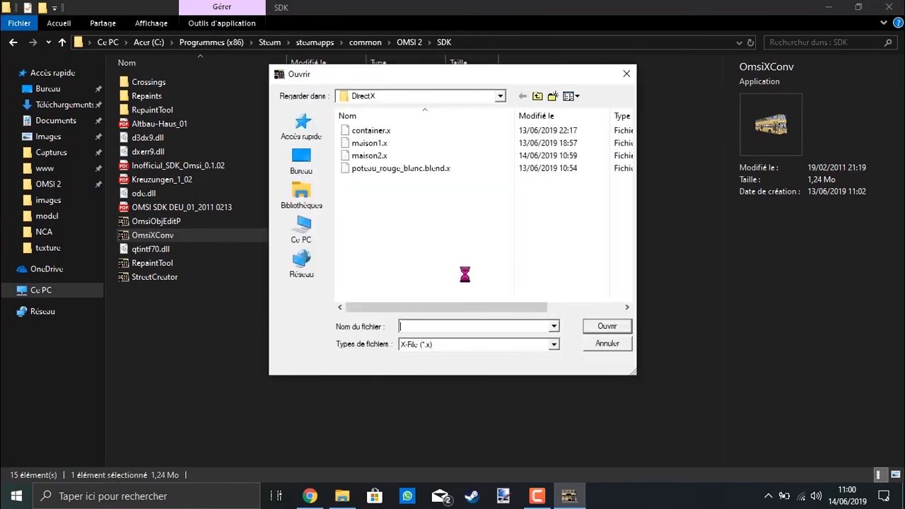
{"action": "left_click", "coordinate": [394, 157]}
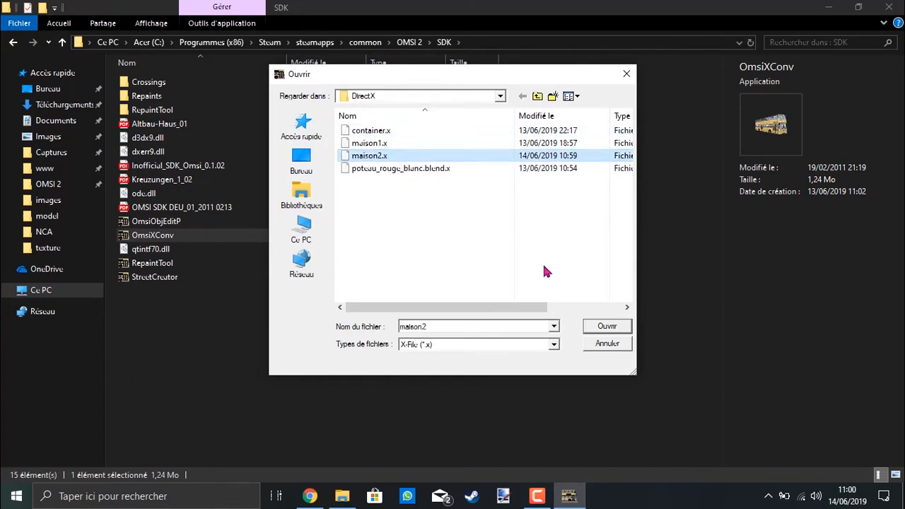
{"action": "left_click", "coordinate": [606, 326]}
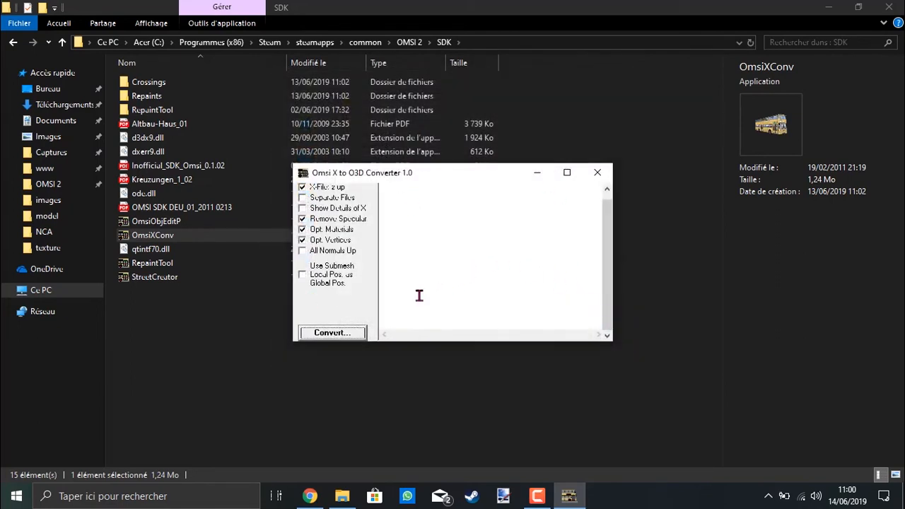
{"action": "left_click", "coordinate": [598, 172]}
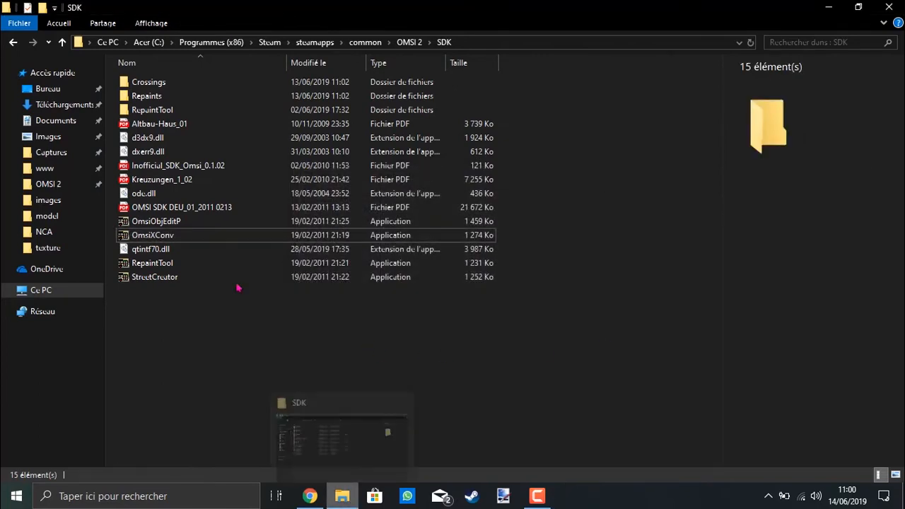
Put maison2.o3d from the Documents\Sketchup\objets\DirectX folder into the objets\OMSI2\NCA\model folder.
{"action": "left_click", "coordinate": [54, 124]}
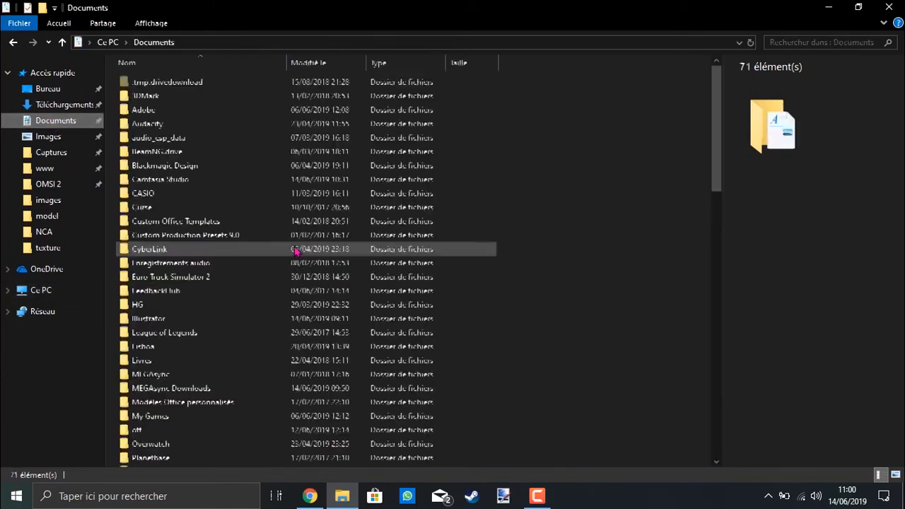
{"action": "scroll", "coordinate": [283, 249], "scroll_direction": "down", "scroll_amount": 5}
{"action": "double_click", "coordinate": [163, 240]}
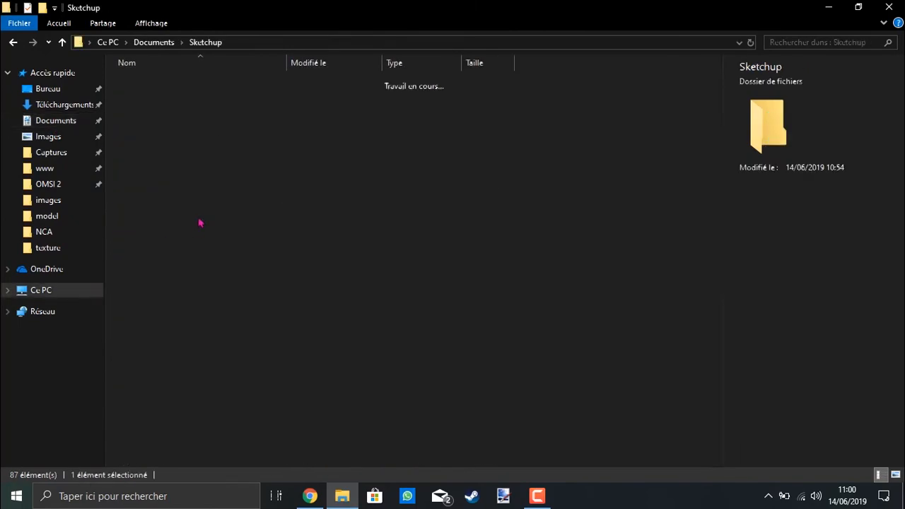
{"action": "double_click", "coordinate": [149, 83]}
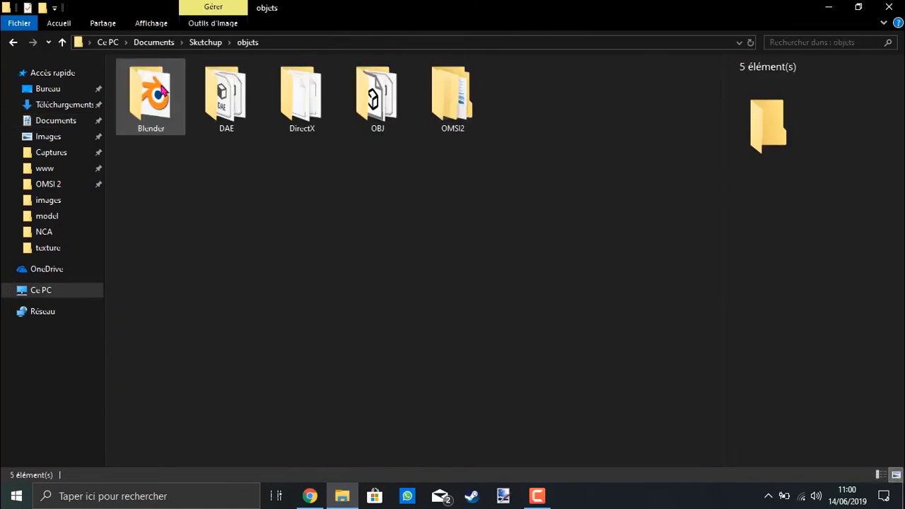
{"action": "double_click", "coordinate": [300, 99]}
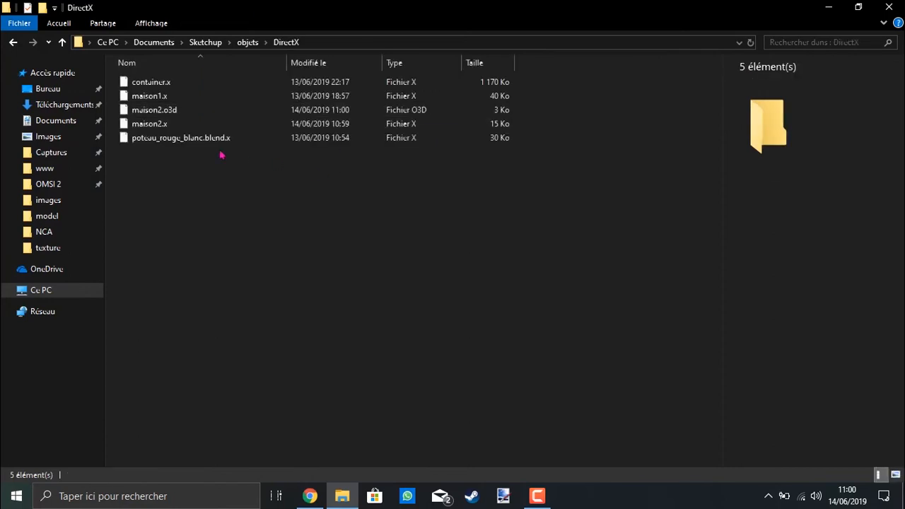
{"action": "left_click", "coordinate": [183, 115]}
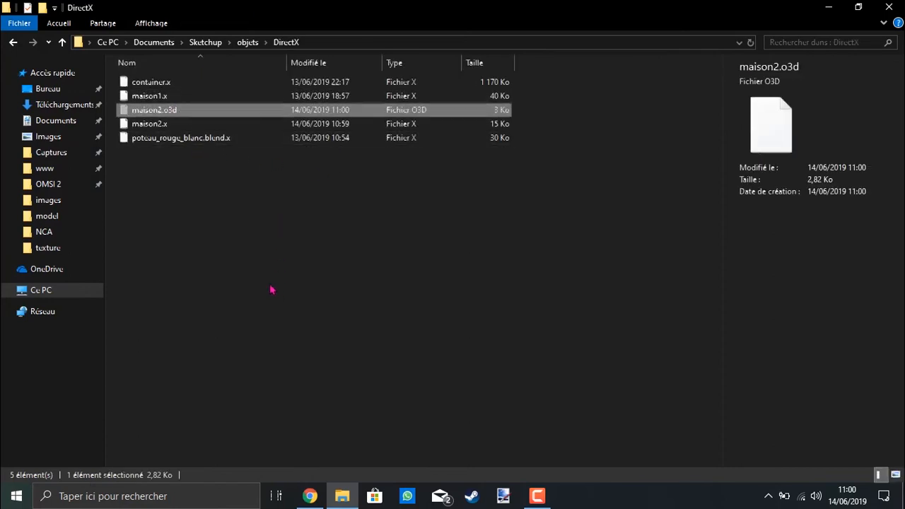
{"action": "key", "text": "alt+Left"}
{"action": "double_click", "coordinate": [447, 113]}
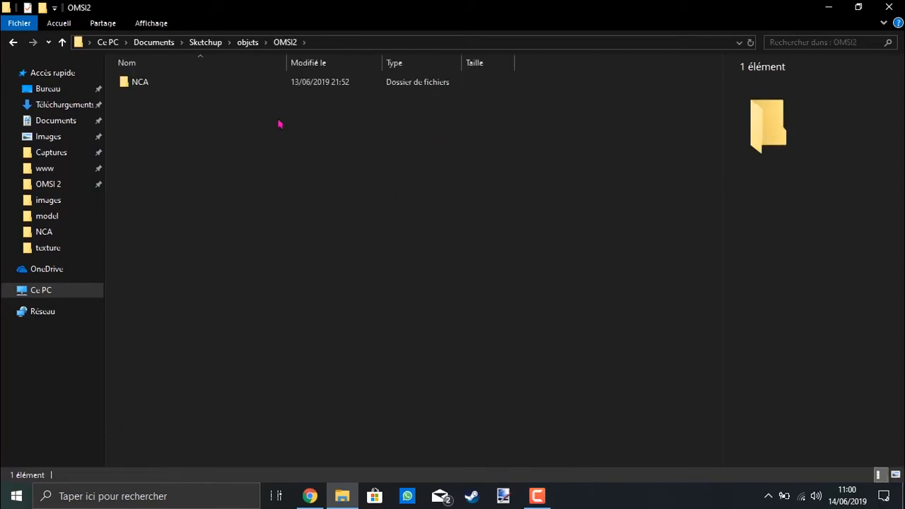
{"action": "double_click", "coordinate": [145, 81]}
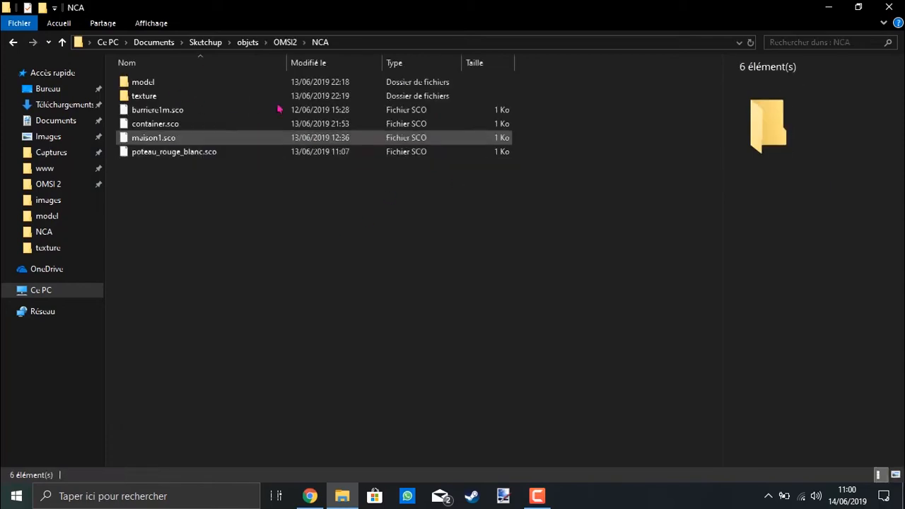
{"action": "double_click", "coordinate": [145, 83]}
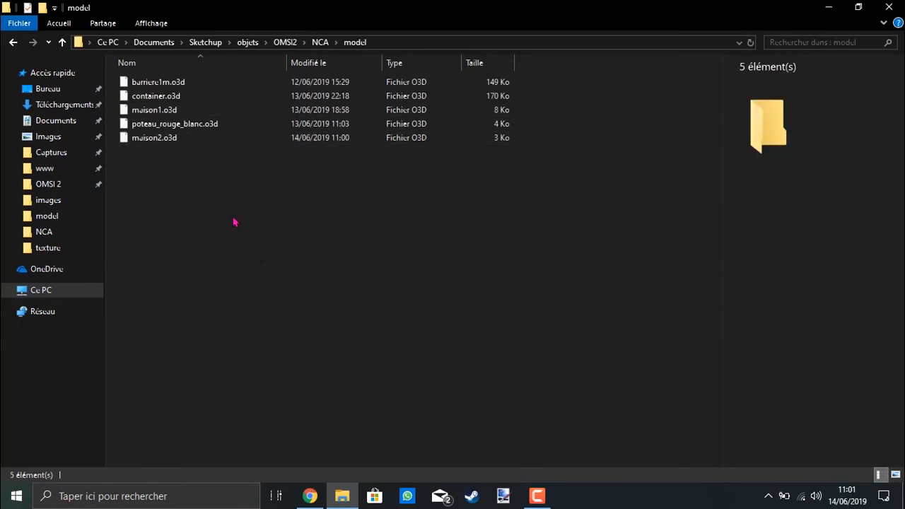
Duplicate maison1.sco in the NCA folder and rename the copy to maison2.sco.
{"action": "key", "text": "alt+Left"}
{"action": "left_click", "coordinate": [168, 140]}
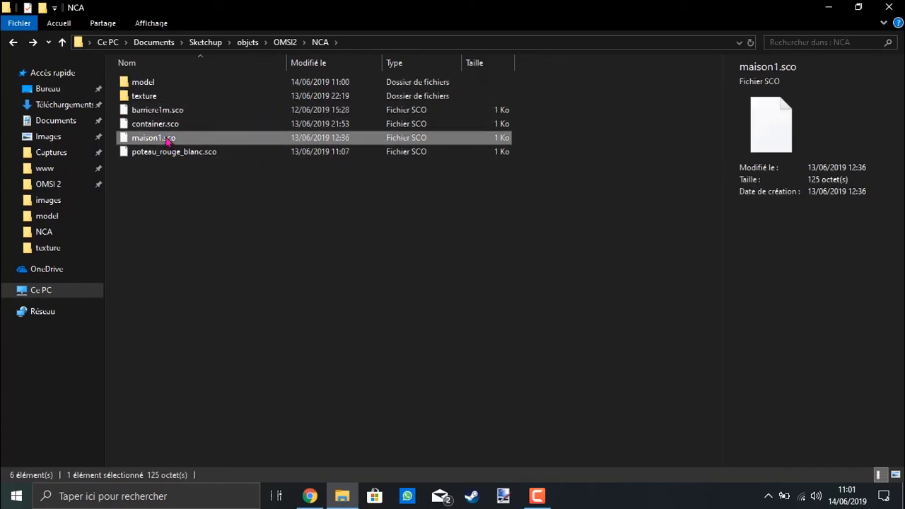
{"action": "left_click", "coordinate": [240, 258]}
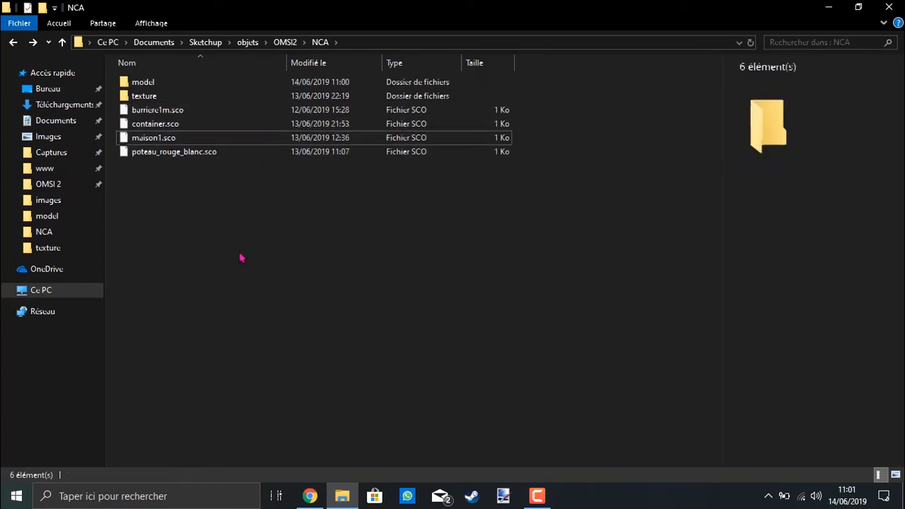
{"action": "key", "text": "ctrl+v"}
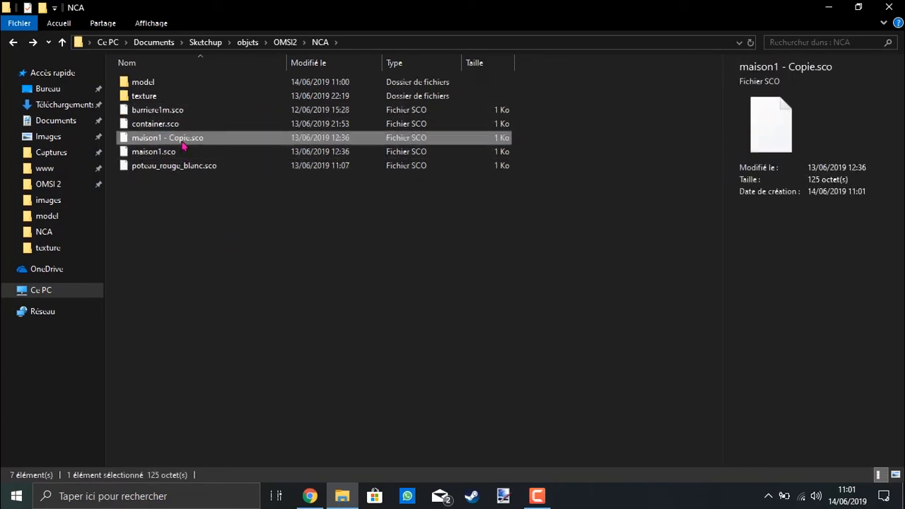
{"action": "right_click", "coordinate": [182, 140]}
{"action": "left_click", "coordinate": [225, 356]}
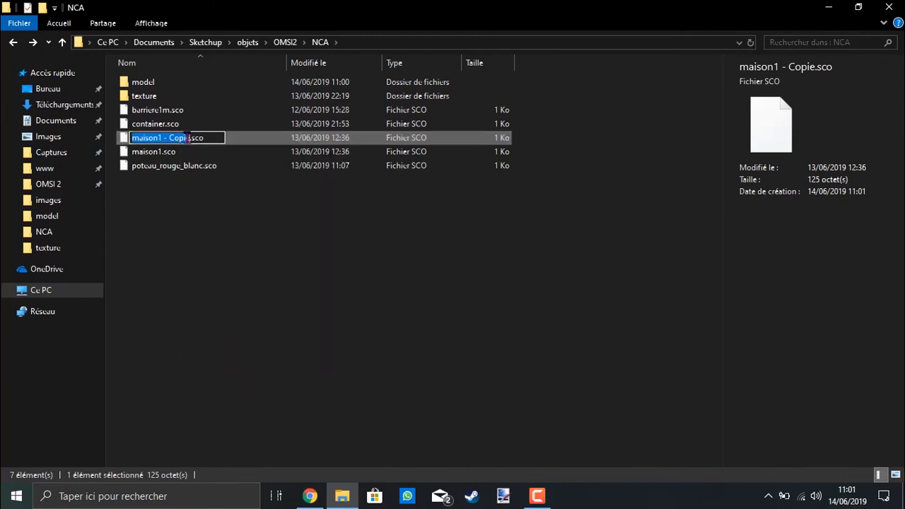
{"action": "type", "text": "maiso"}
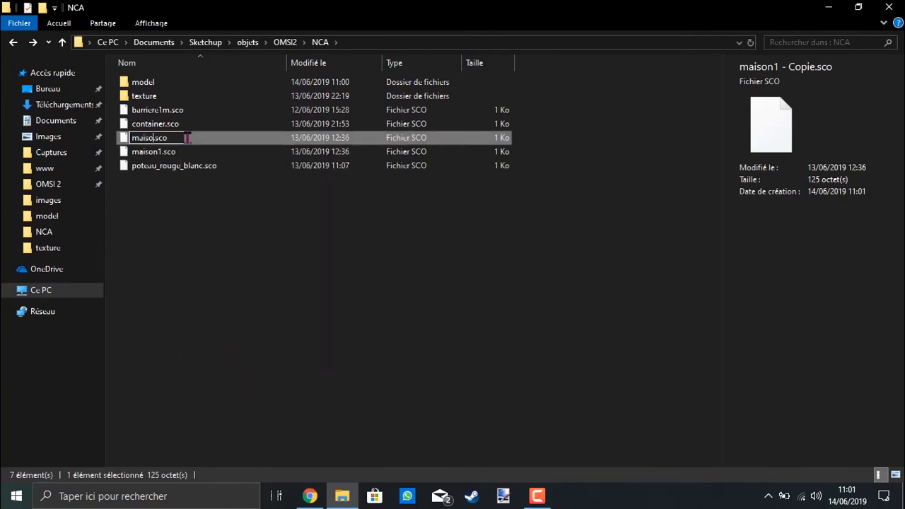
{"action": "type", "text": "n2"}
{"action": "left_click", "coordinate": [245, 368]}
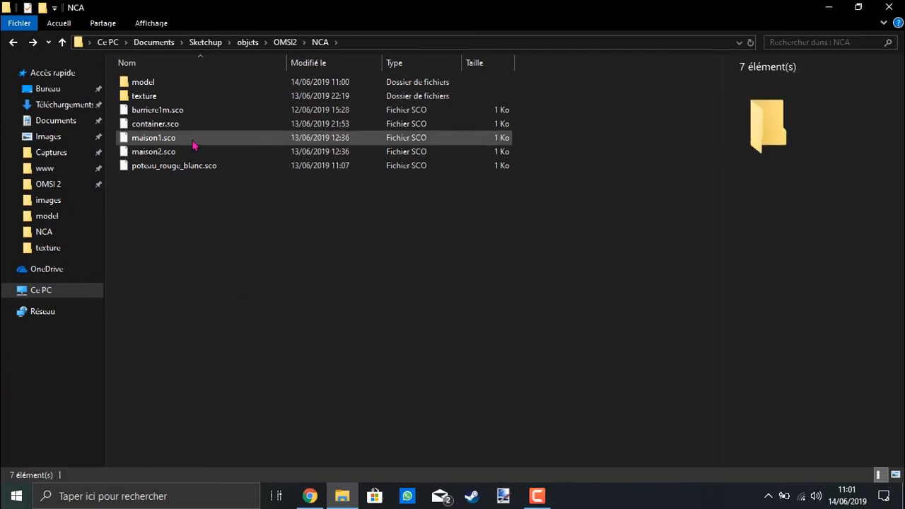
Open maison2.sco in Notepad++ and set the friendly name to Maison2.
{"action": "right_click", "coordinate": [191, 151]}
{"action": "left_click", "coordinate": [322, 201]}
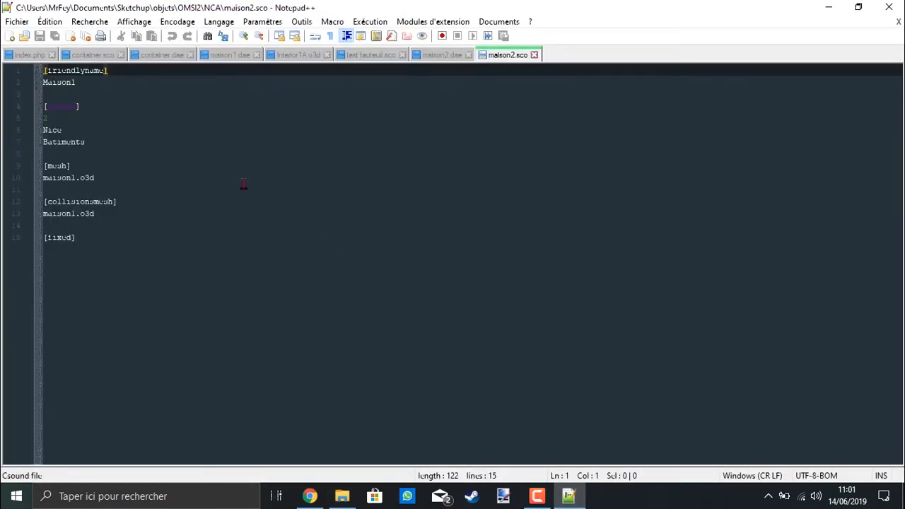
{"action": "left_click", "coordinate": [85, 82]}
{"action": "key", "text": "BackSpace"}
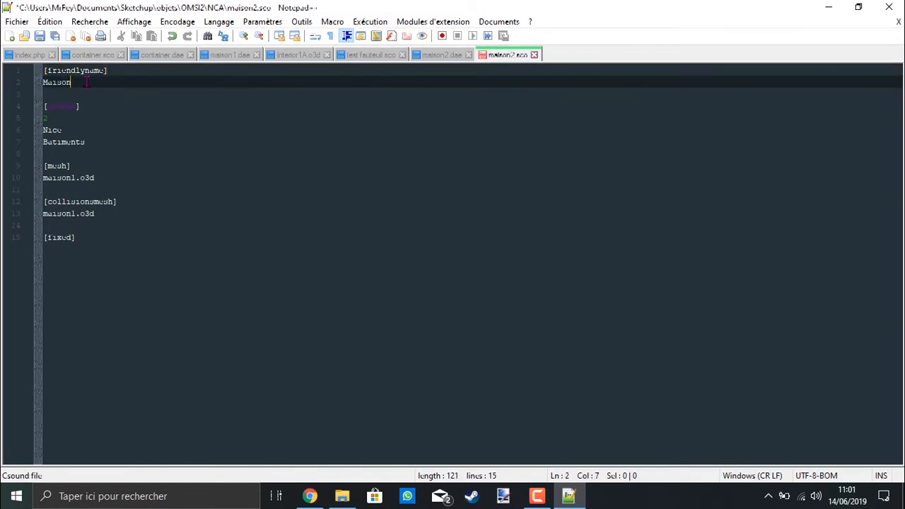
{"action": "type", "text": "2"}
Set both the mesh and collision mesh entries to maison2.o3d, save the file and close the editor.
{"action": "left_click", "coordinate": [75, 177]}
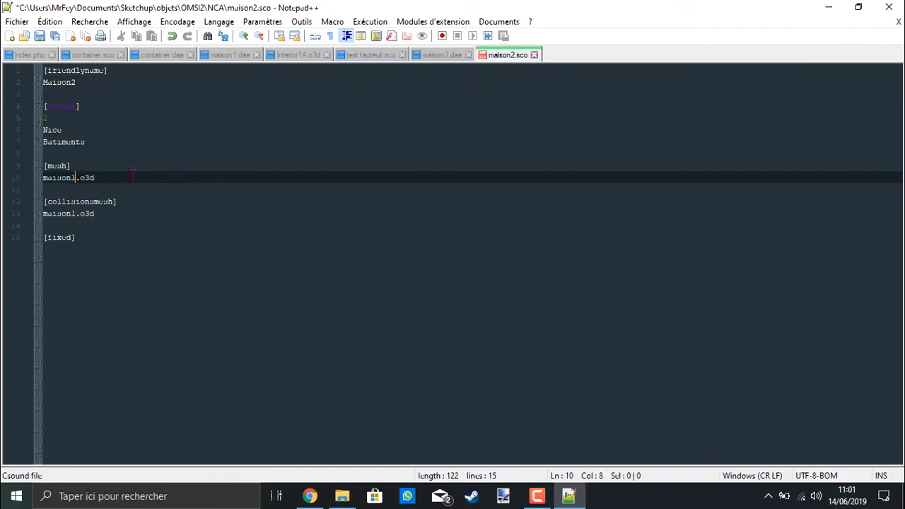
{"action": "left_click", "coordinate": [76, 213]}
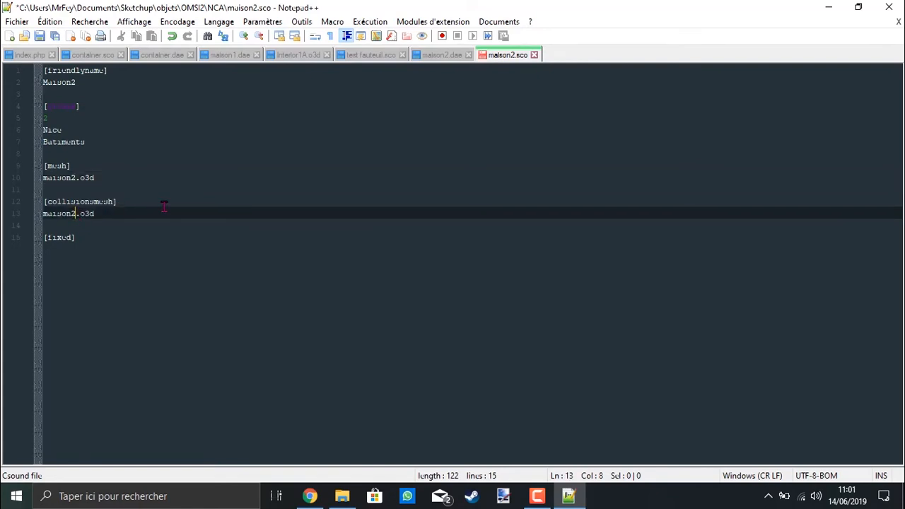
{"action": "key", "text": "ctrl+s"}
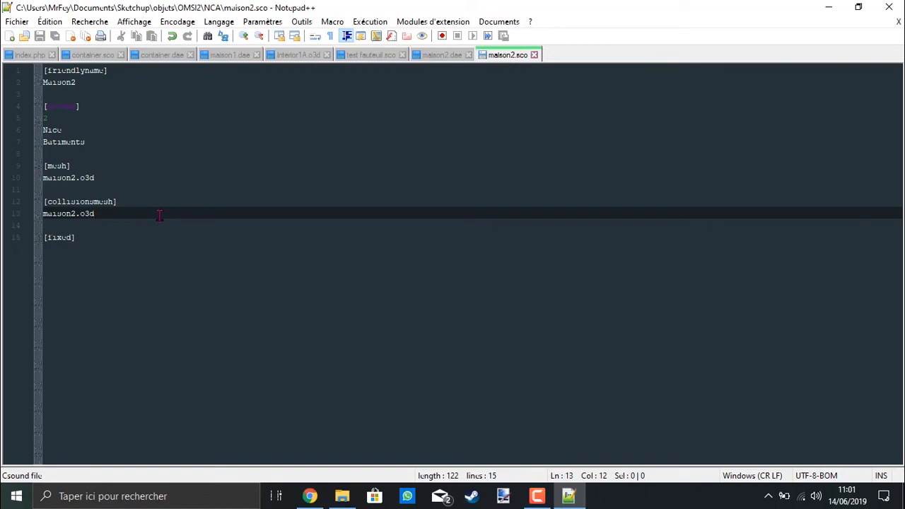
{"action": "left_click", "coordinate": [896, 6]}
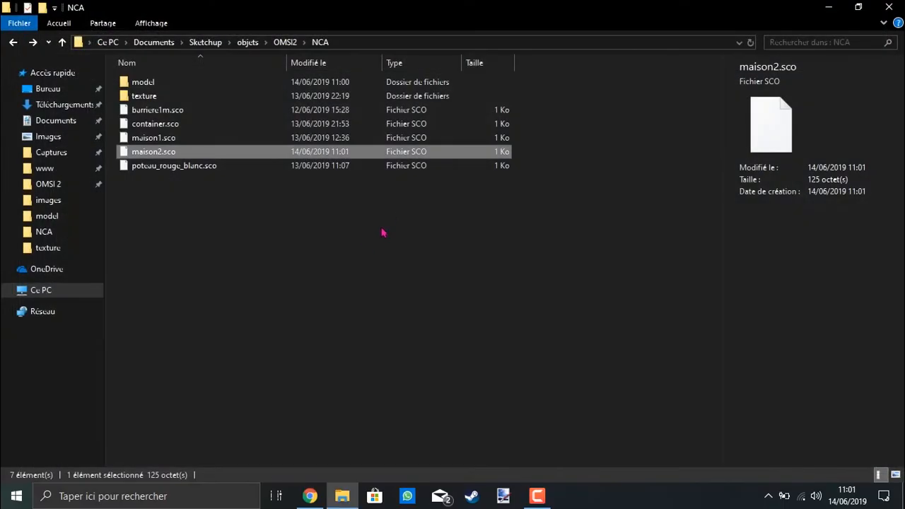
Open the NCA texture folder as the destination and copy all six texture images from objets\DAE\maison2.
{"action": "left_click", "coordinate": [382, 228]}
{"action": "double_click", "coordinate": [147, 100]}
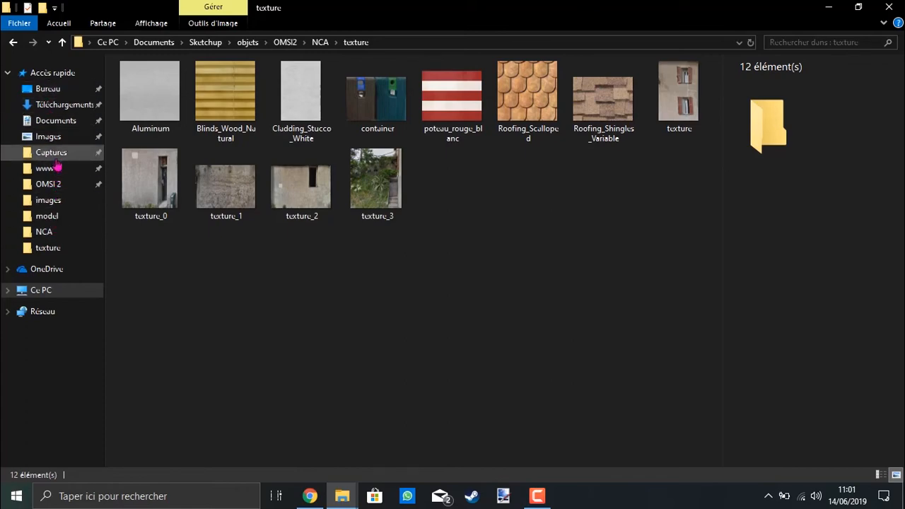
{"action": "left_click", "coordinate": [56, 120]}
{"action": "scroll", "coordinate": [281, 299], "scroll_direction": "down", "scroll_amount": 7}
{"action": "scroll", "coordinate": [210, 283], "scroll_direction": "up", "scroll_amount": 1}
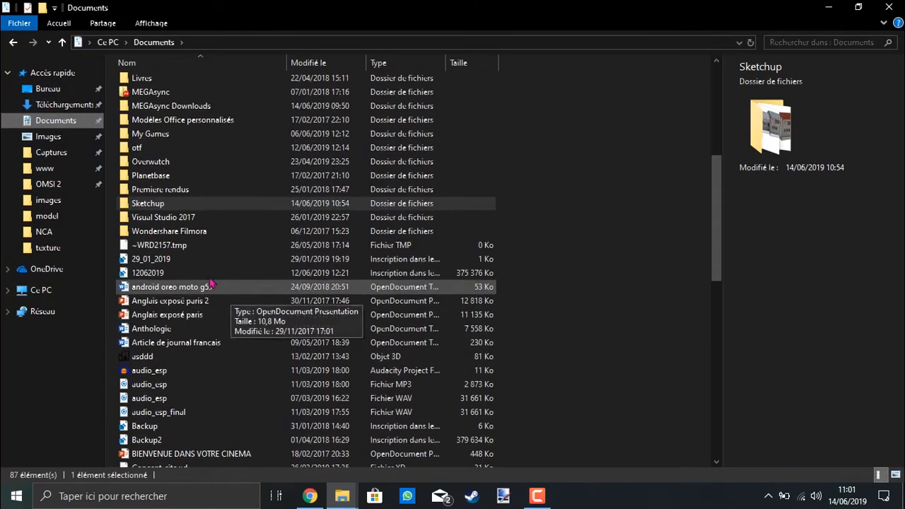
{"action": "double_click", "coordinate": [151, 205]}
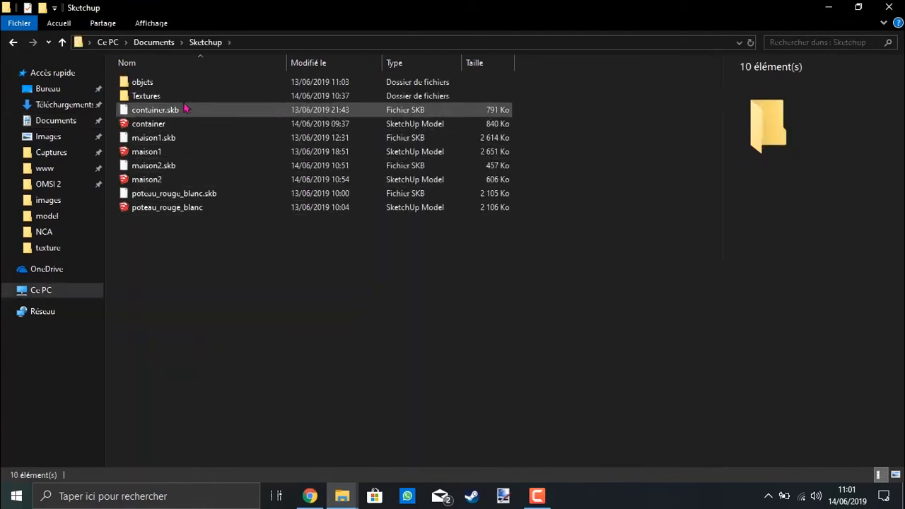
{"action": "double_click", "coordinate": [181, 98]}
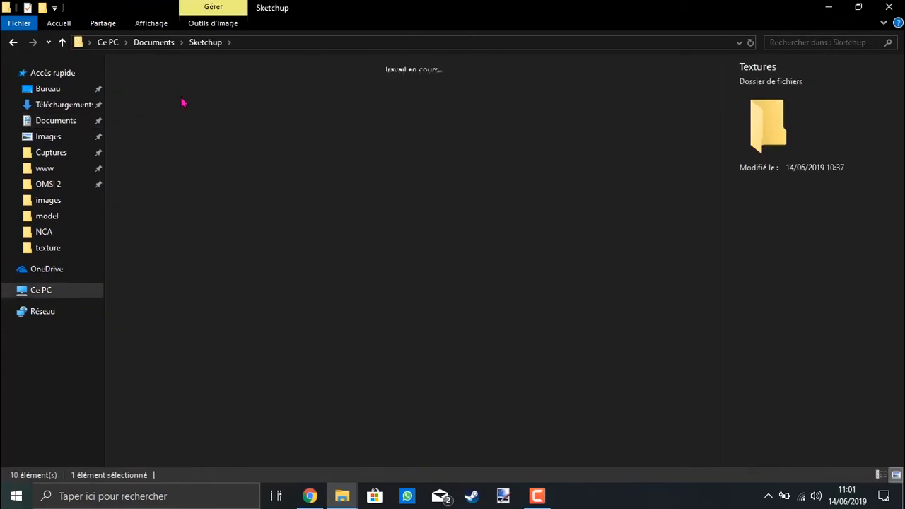
{"action": "key", "text": "BackSpace"}
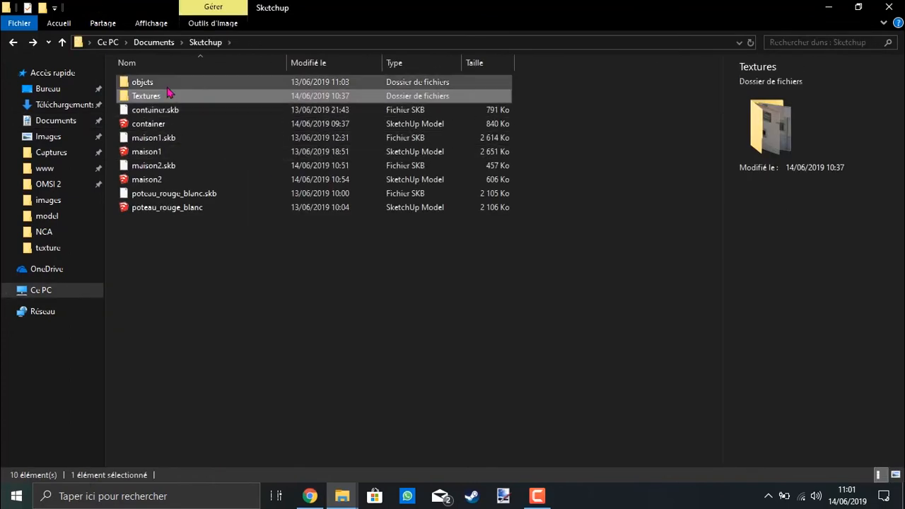
{"action": "double_click", "coordinate": [167, 86]}
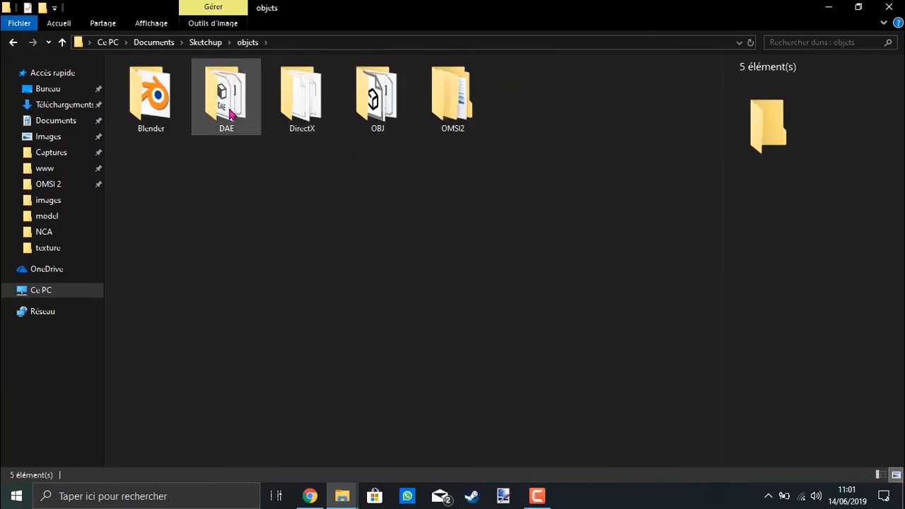
{"action": "double_click", "coordinate": [228, 113]}
{"action": "double_click", "coordinate": [302, 113]}
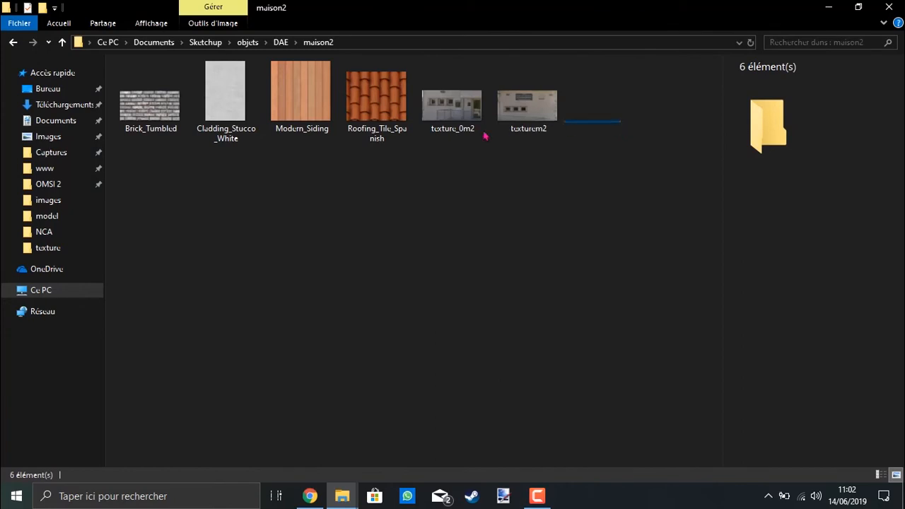
{"action": "left_click_drag", "start_coordinate": [484, 132], "coordinate": [160, 130]}
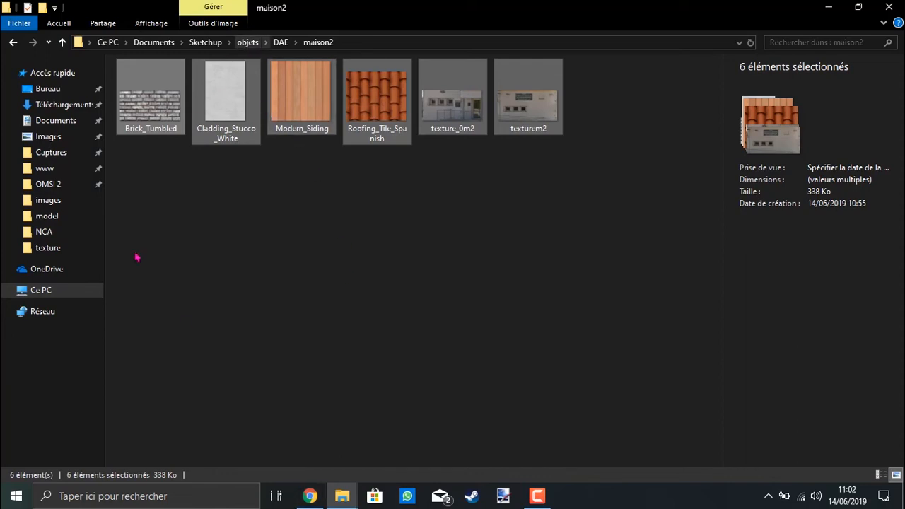
Paste the six maison2 textures into OMSI2\NCA\texture, replace Cladding_Stucco_White.jpg and check texturem2 and texture_0m2.
{"action": "left_click", "coordinate": [836, 6]}
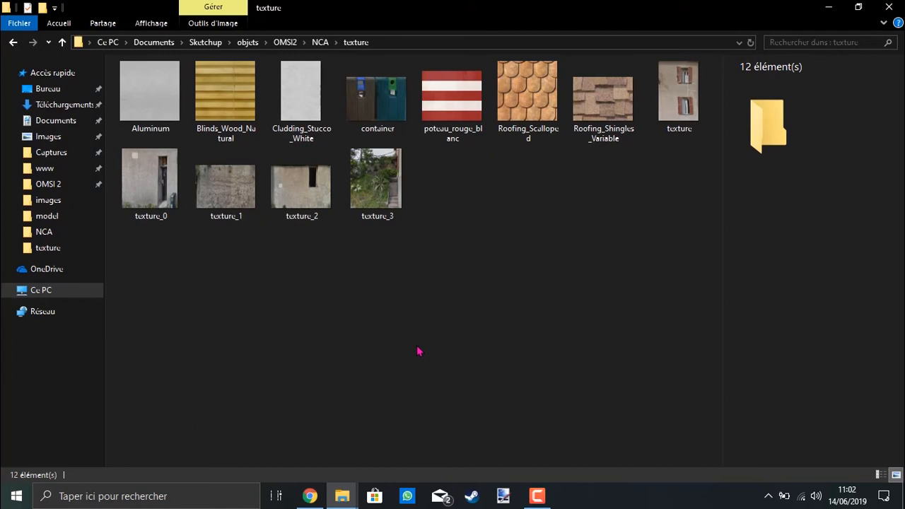
{"action": "key", "text": "ctrl+v"}
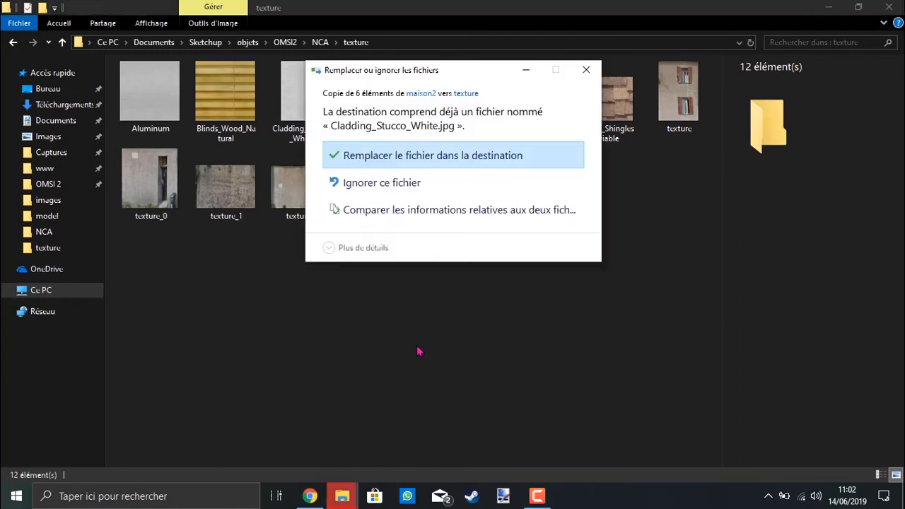
{"action": "left_click", "coordinate": [418, 156]}
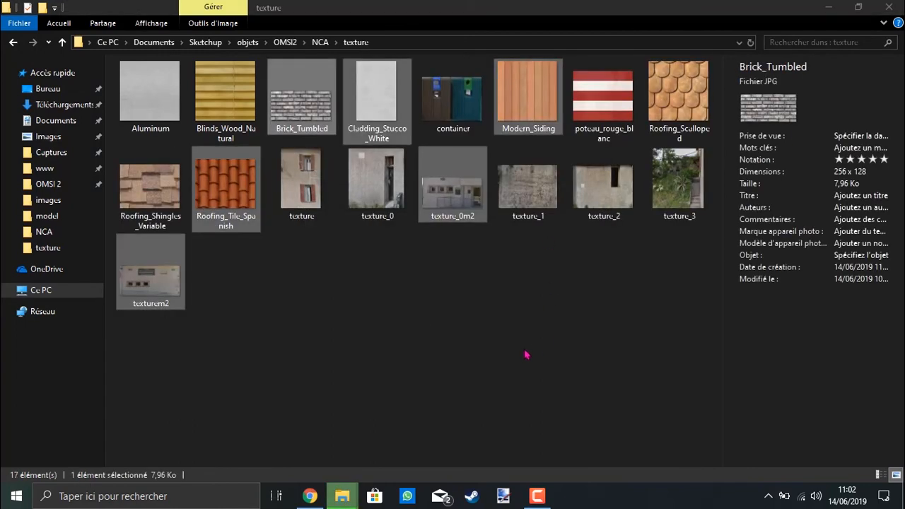
{"action": "left_click", "coordinate": [363, 361]}
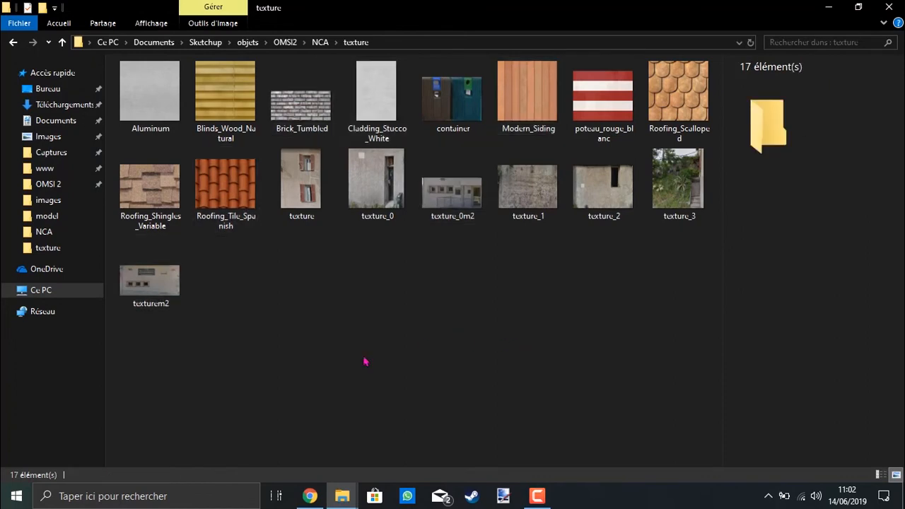
{"action": "left_click", "coordinate": [152, 290]}
{"action": "left_click", "coordinate": [456, 204]}
{"action": "left_click", "coordinate": [472, 325]}
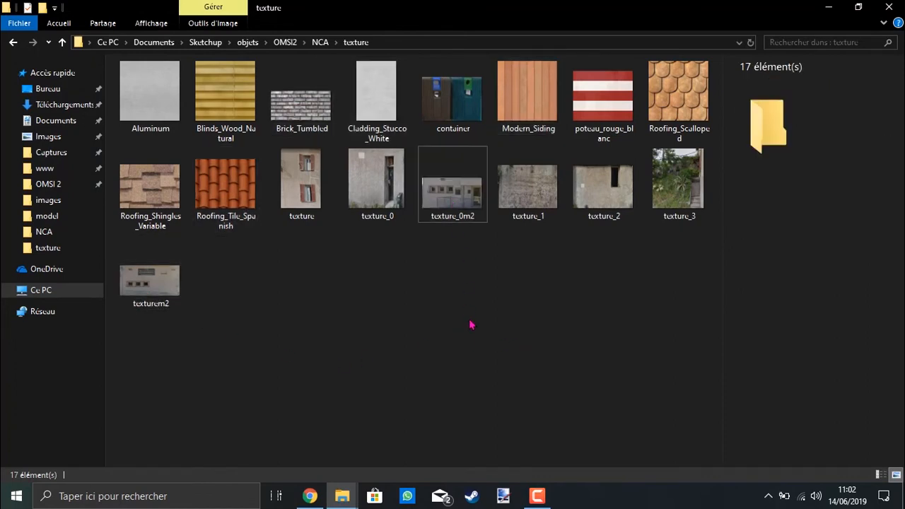
Return to the objets\OMSI2 folder and copy the entire NCA folder.
{"action": "left_click", "coordinate": [317, 42]}
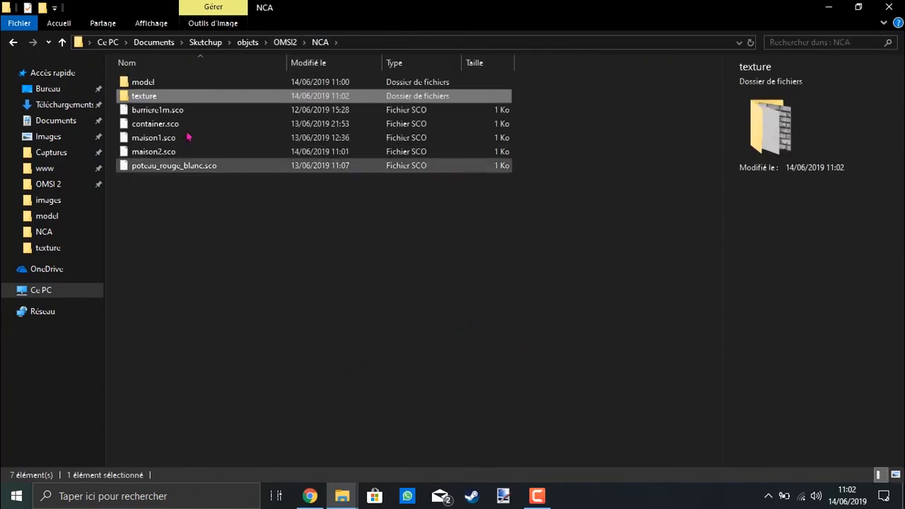
{"action": "left_click", "coordinate": [288, 42]}
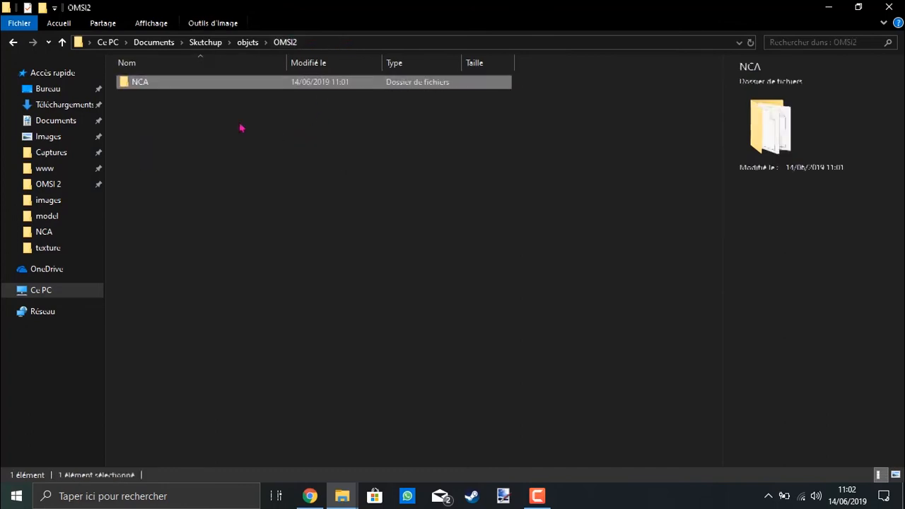
{"action": "right_click", "coordinate": [170, 86]}
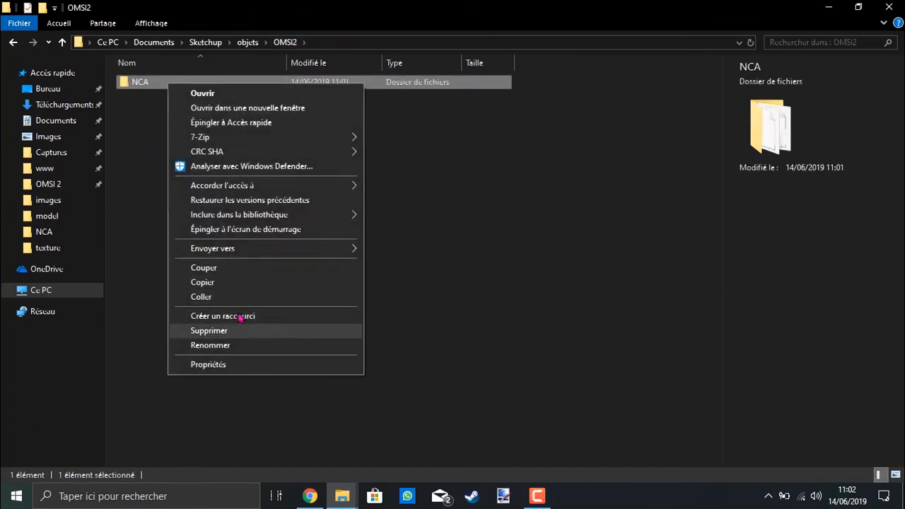
{"action": "left_click", "coordinate": [233, 287]}
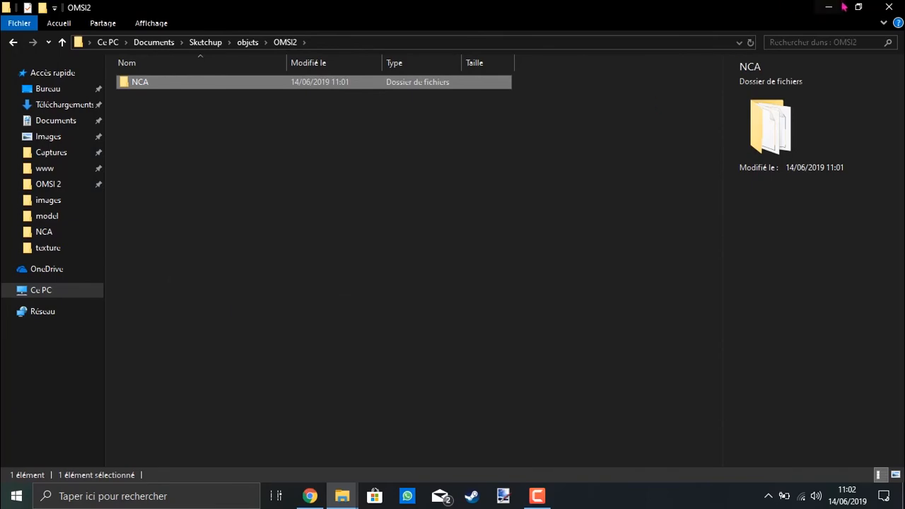
Paste the NCA folder into OMSI 2\Sceneryobjects, replacing the files that already exist there.
{"action": "left_click", "coordinate": [44, 168]}
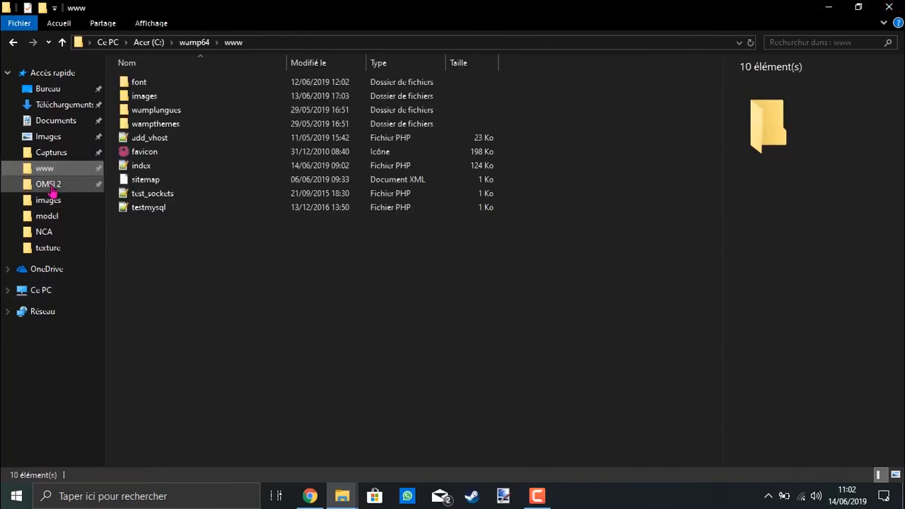
{"action": "left_click", "coordinate": [48, 184]}
{"action": "scroll", "coordinate": [226, 260], "scroll_direction": "down", "scroll_amount": 6}
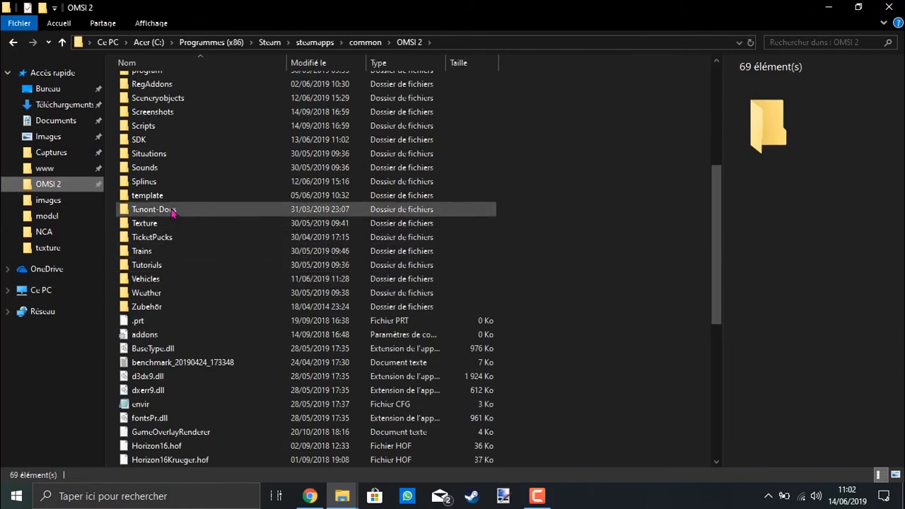
{"action": "double_click", "coordinate": [160, 97]}
{"action": "scroll", "coordinate": [178, 323], "scroll_direction": "down", "scroll_amount": 8}
{"action": "scroll", "coordinate": [178, 323], "scroll_direction": "up", "scroll_amount": 3}
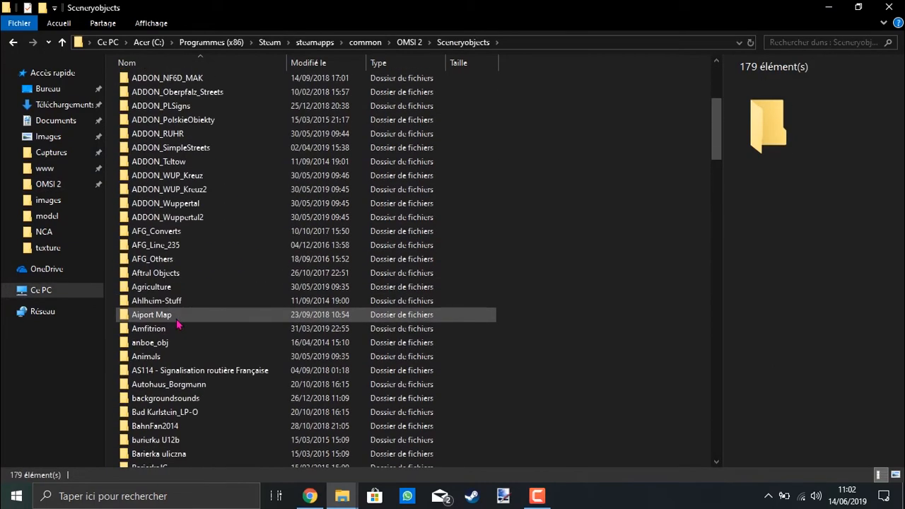
{"action": "key", "text": "ctrl+v"}
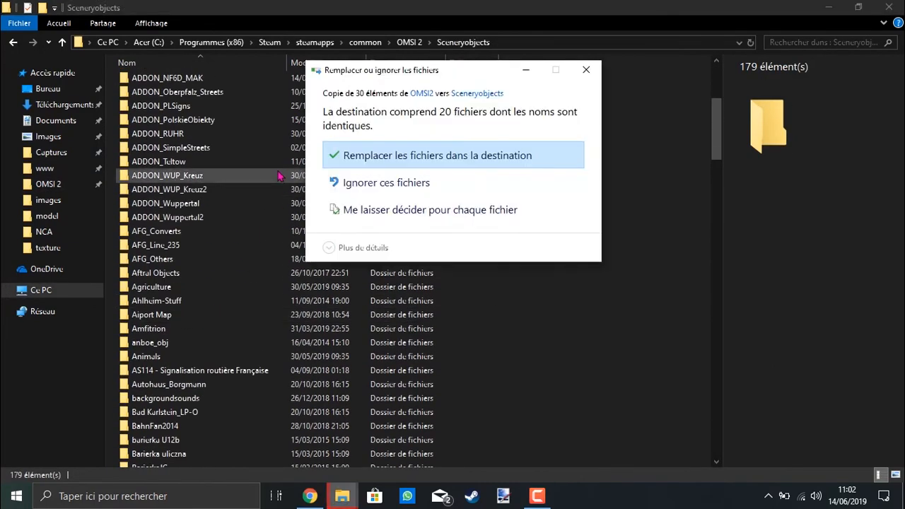
{"action": "left_click", "coordinate": [357, 149]}
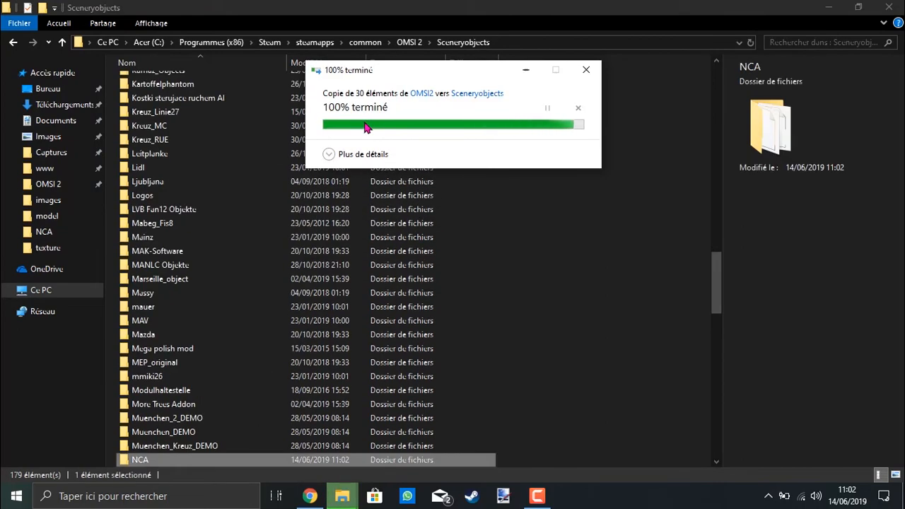
Check maison2.sco and the textures in the installed Sceneryobjects\NCA folder, and close both Explorer windows.
{"action": "double_click", "coordinate": [156, 458]}
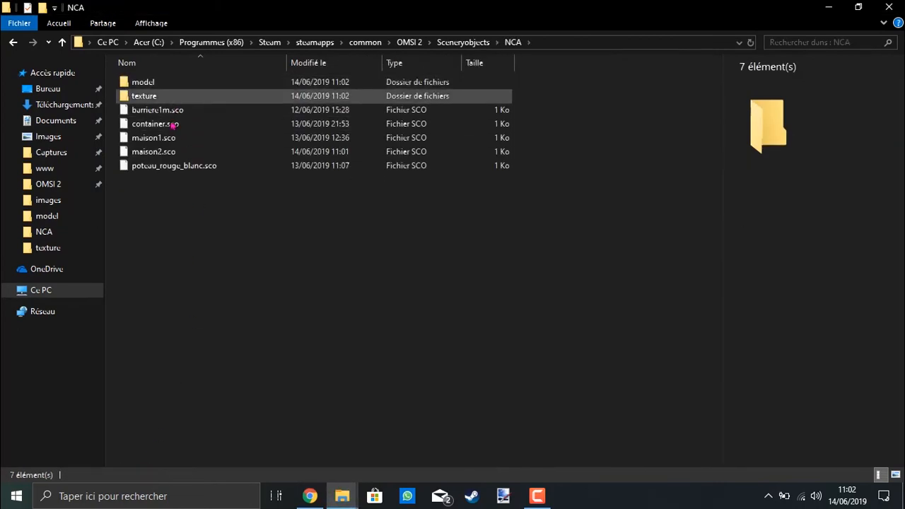
{"action": "left_click", "coordinate": [176, 153]}
{"action": "double_click", "coordinate": [145, 96]}
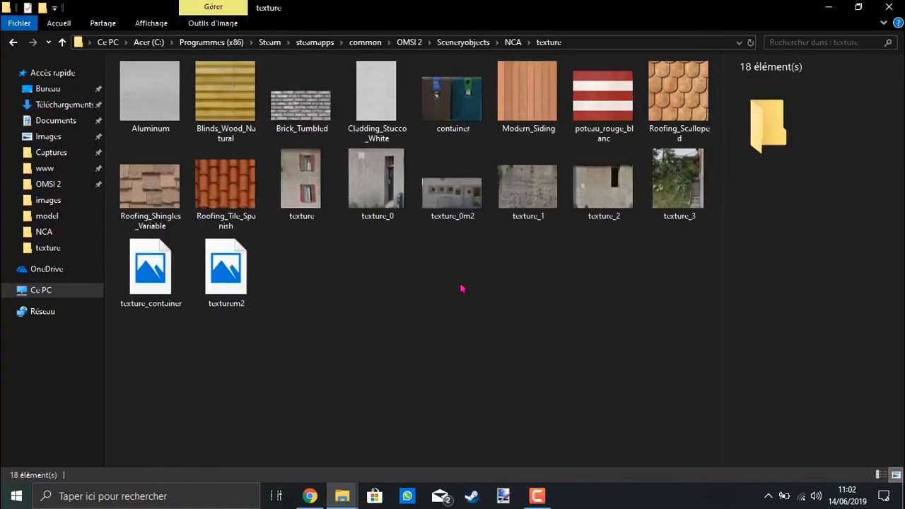
{"action": "left_click_drag", "start_coordinate": [495, 280], "coordinate": [498, 318]}
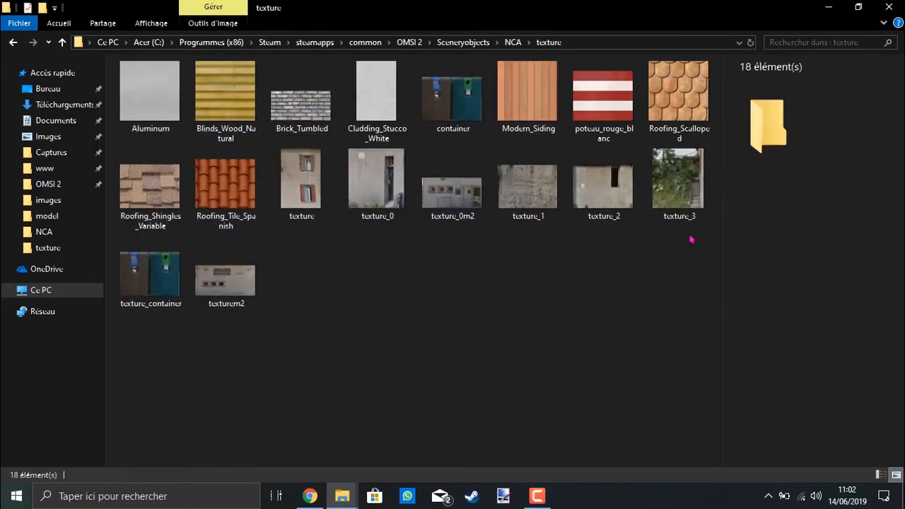
{"action": "left_click", "coordinate": [889, 7]}
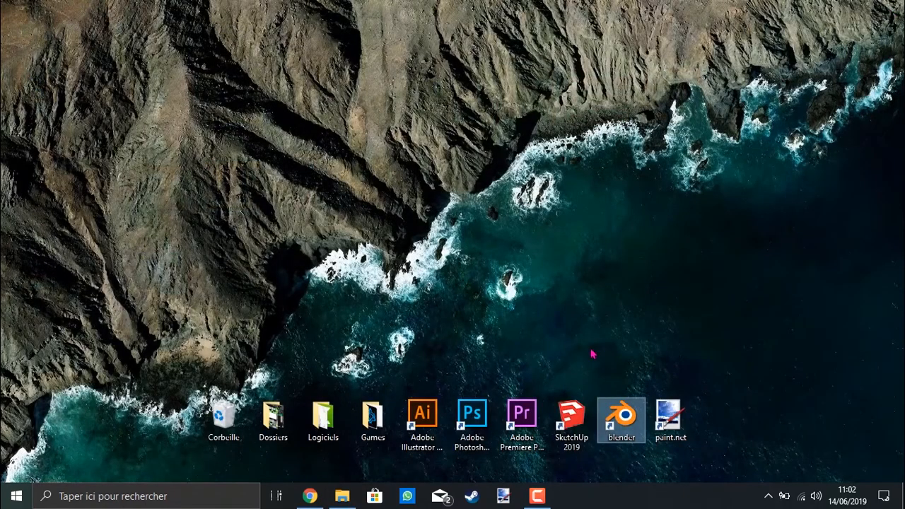
{"action": "left_click", "coordinate": [341, 495]}
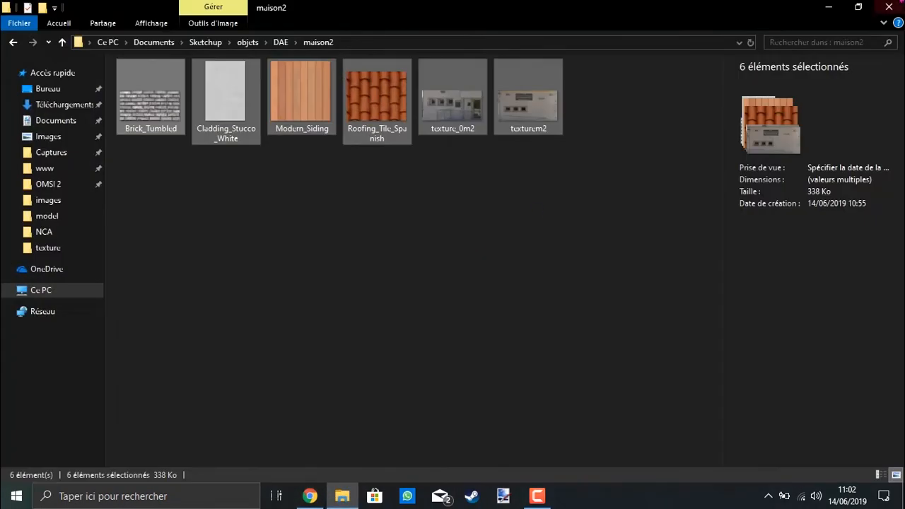
{"action": "left_click", "coordinate": [890, 7]}
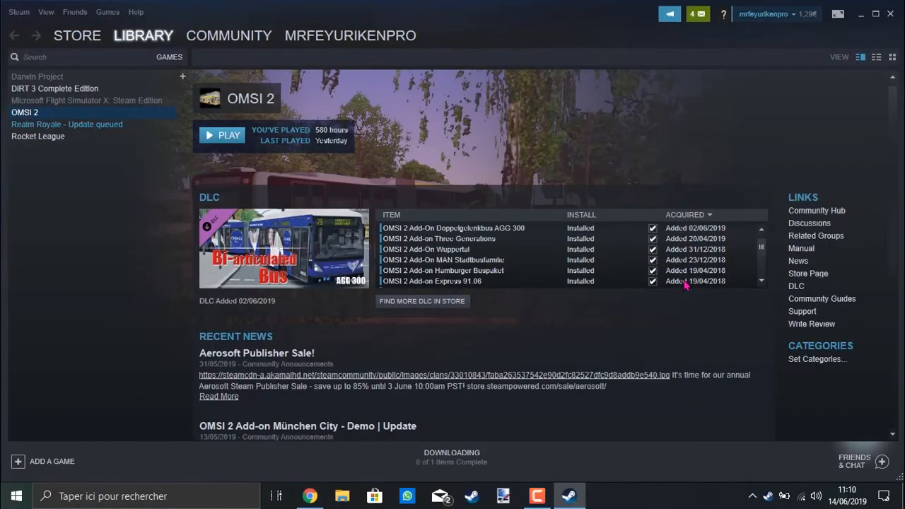
Set the editor launch option for OMSI 2 in Steam, and open the last map, Nice Côte d_Azur, in the OMSI 2 Editor.
{"action": "right_click", "coordinate": [116, 116]}
{"action": "left_click", "coordinate": [149, 335]}
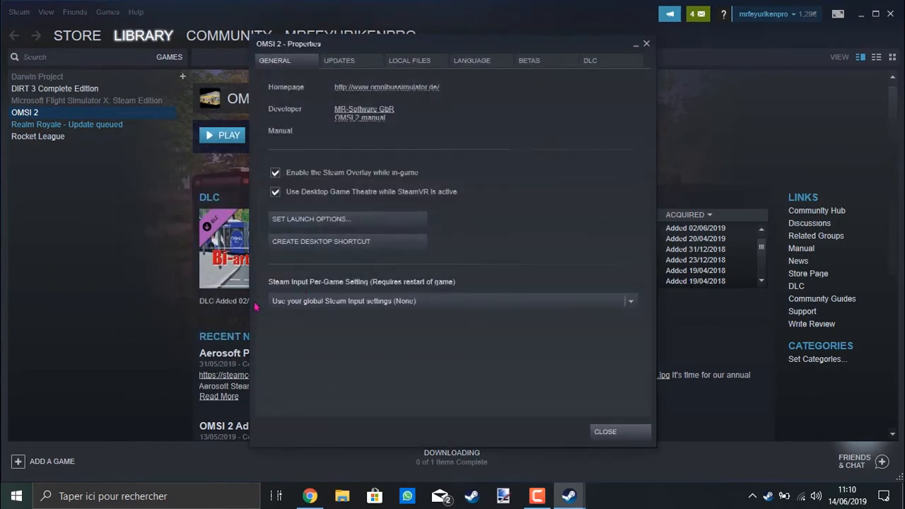
{"action": "left_click", "coordinate": [323, 219]}
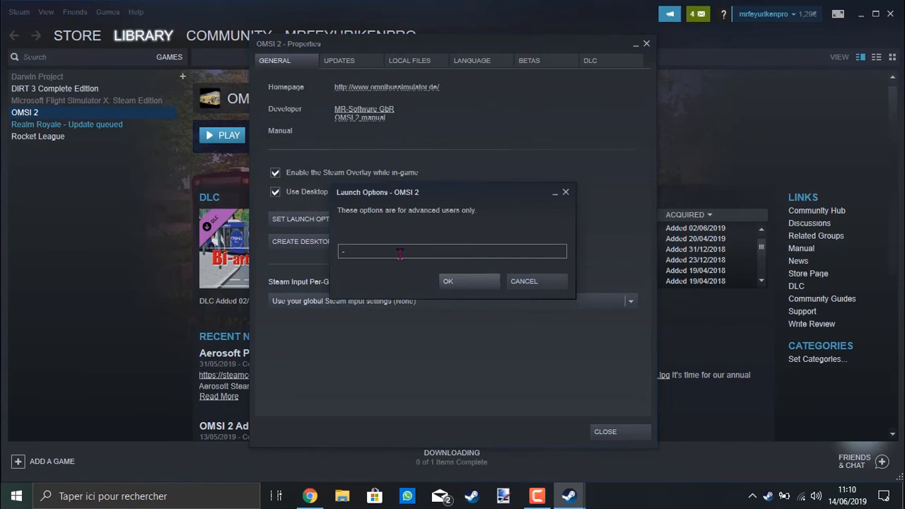
{"action": "type", "text": "-ed"}
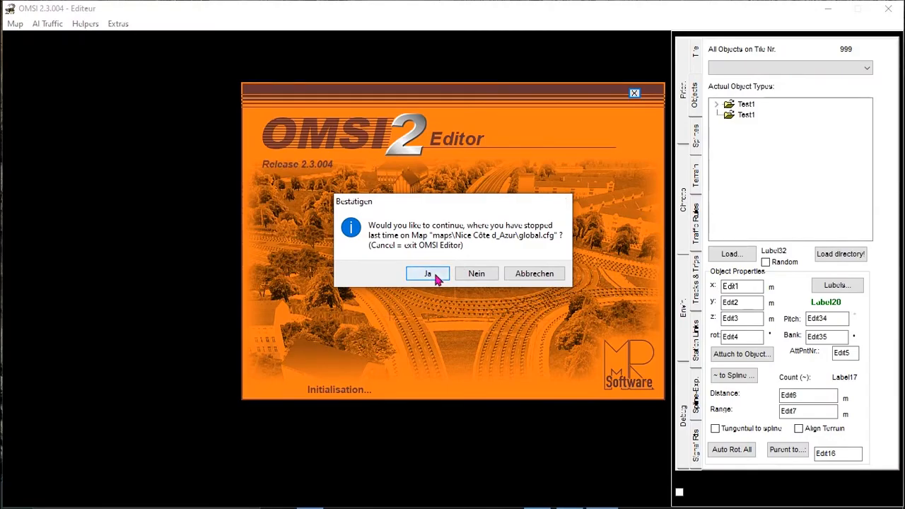
{"action": "left_click", "coordinate": [427, 274]}
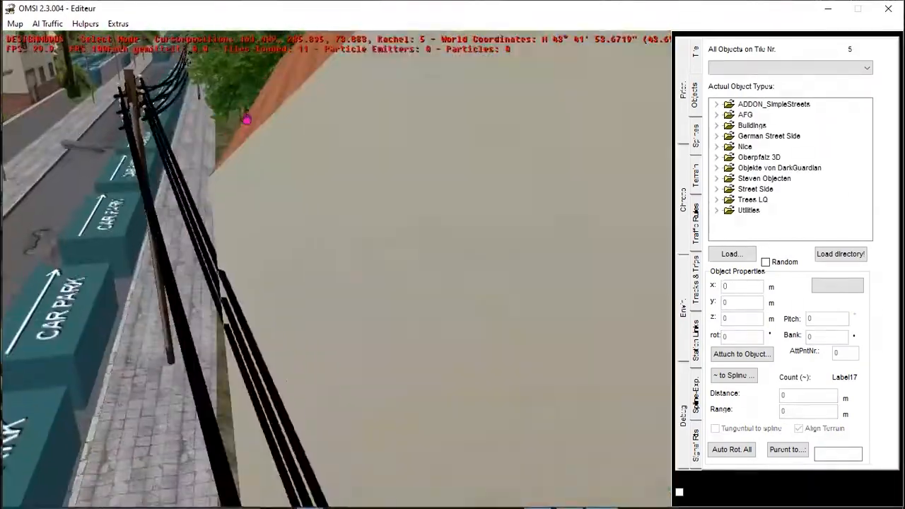
Move PalmTree1 and tree_medium_08 farther back from the sidewalk to clear the grass plot for the house.
{"action": "middle_click_drag", "start_coordinate": [246, 119], "coordinate": [496, 321]}
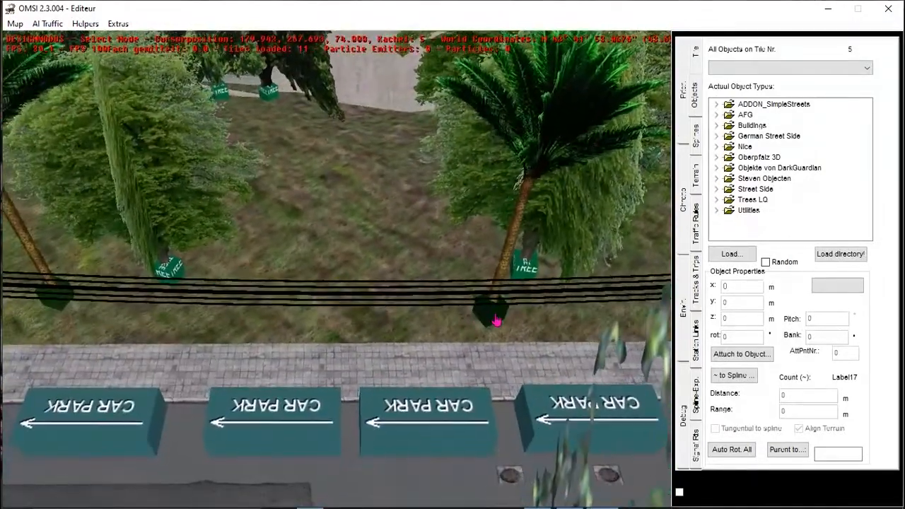
{"action": "left_click_drag", "start_coordinate": [497, 321], "coordinate": [225, 203]}
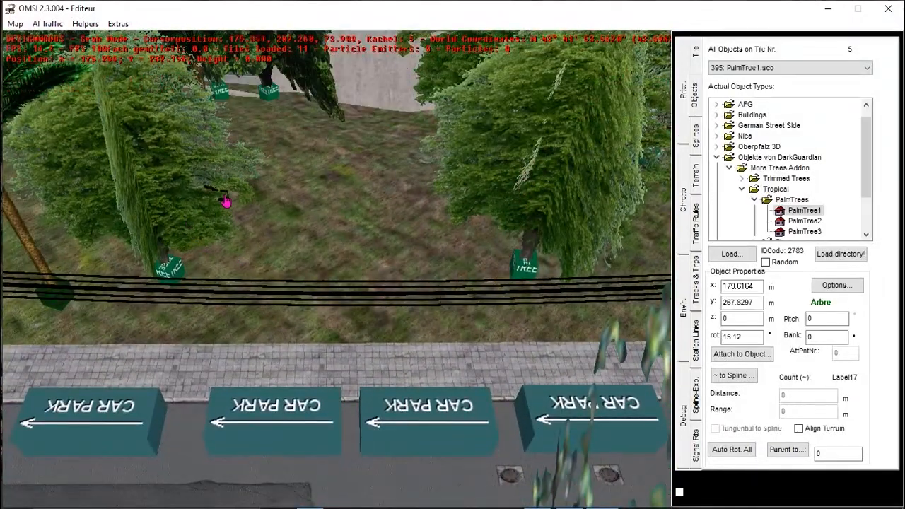
{"action": "left_click", "coordinate": [235, 200]}
{"action": "left_click", "coordinate": [346, 239]}
{"action": "left_click", "coordinate": [522, 261]}
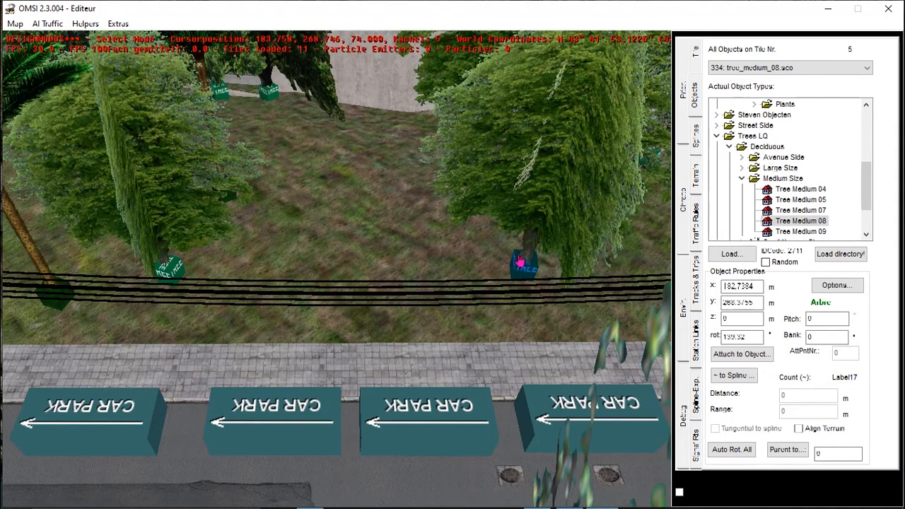
{"action": "left_click_drag", "start_coordinate": [494, 267], "coordinate": [307, 198]}
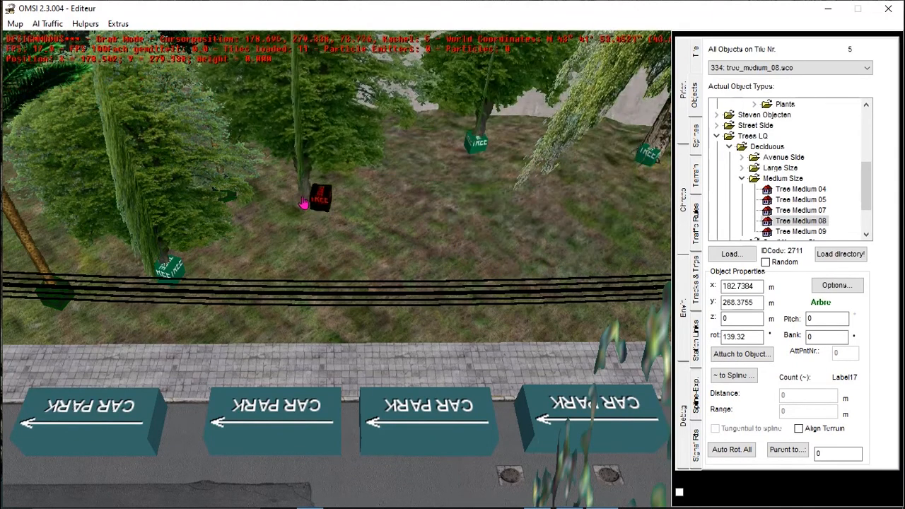
{"action": "left_click", "coordinate": [389, 235]}
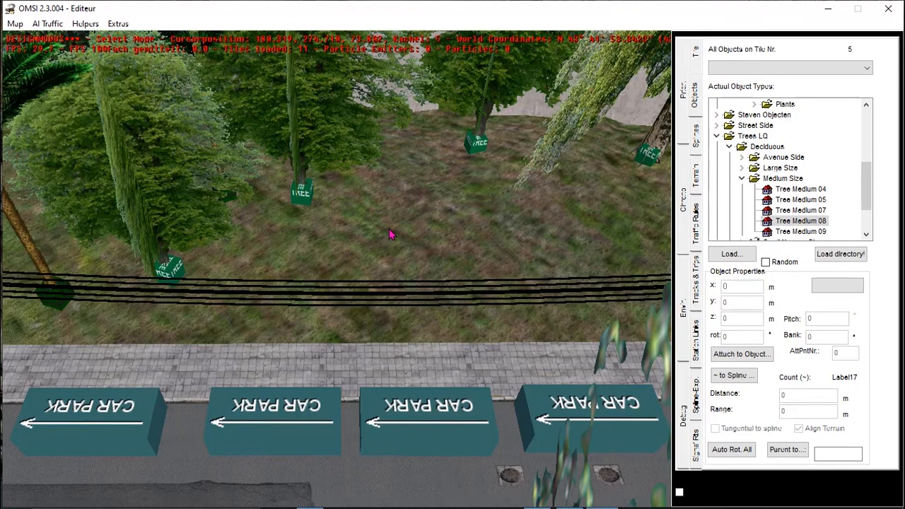
Load the new house object, place it on the cleared grass beside the road, and inspect it from several angles.
{"action": "left_click", "coordinate": [732, 253]}
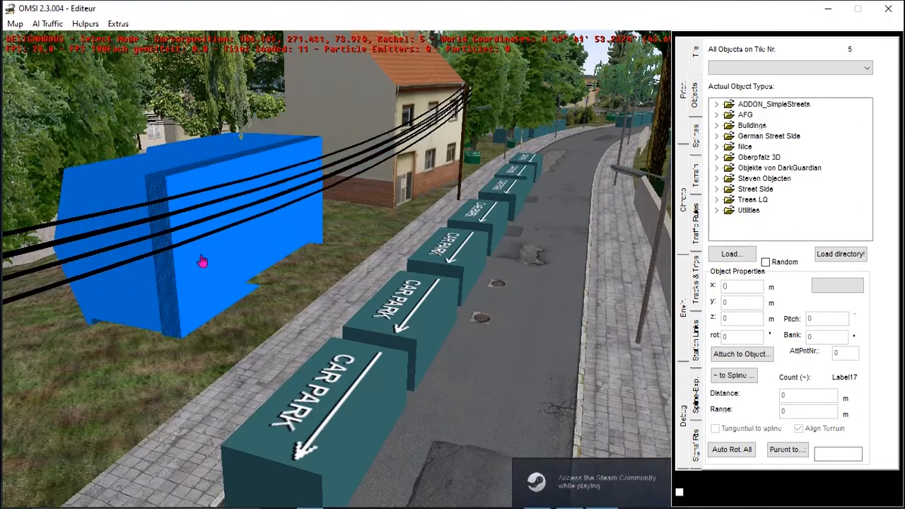
{"action": "middle_click_drag", "start_coordinate": [202, 262], "coordinate": [468, 382]}
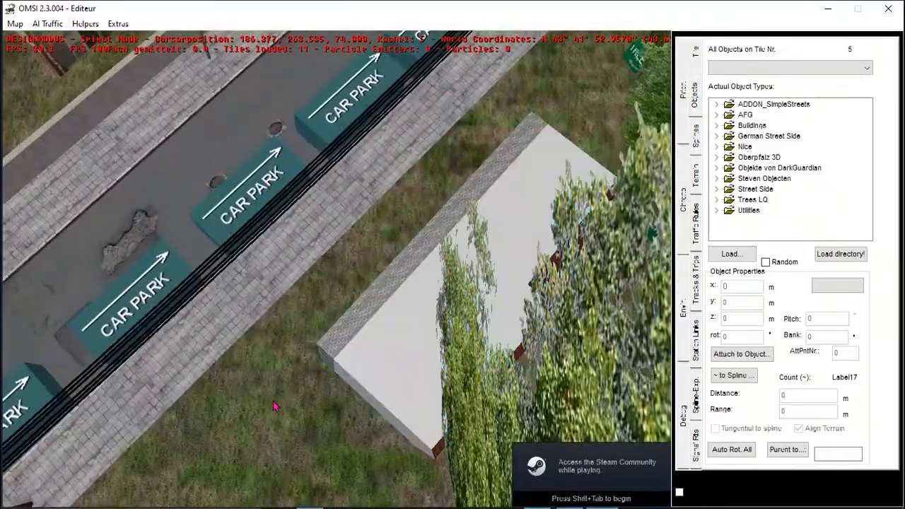
{"action": "middle_click_drag", "start_coordinate": [275, 406], "coordinate": [379, 347]}
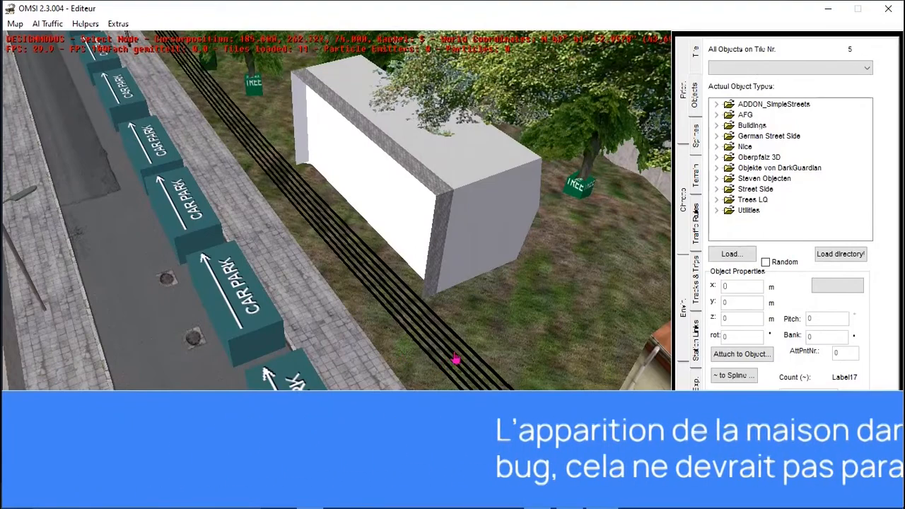
Close the OMSI 2 Editor and switch to the Omsi Stuff page in Chrome.
{"action": "left_click", "coordinate": [897, 8]}
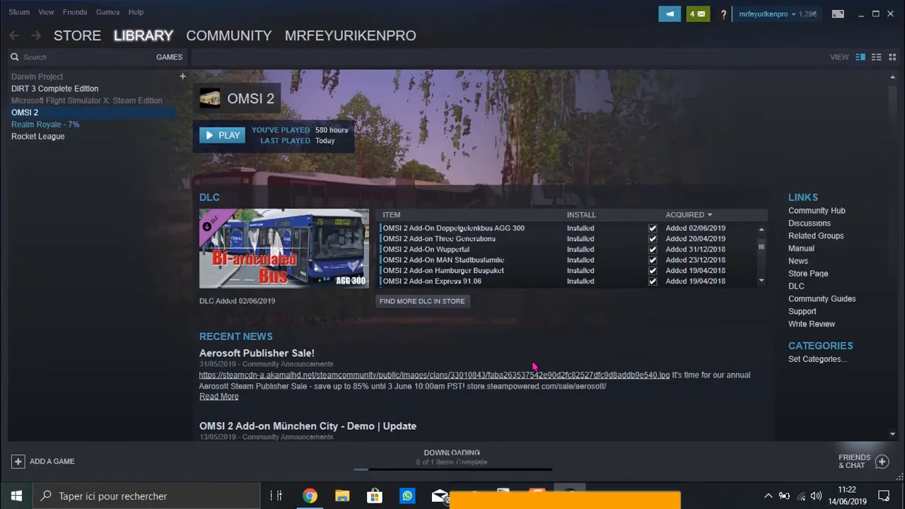
{"action": "left_click", "coordinate": [314, 496]}
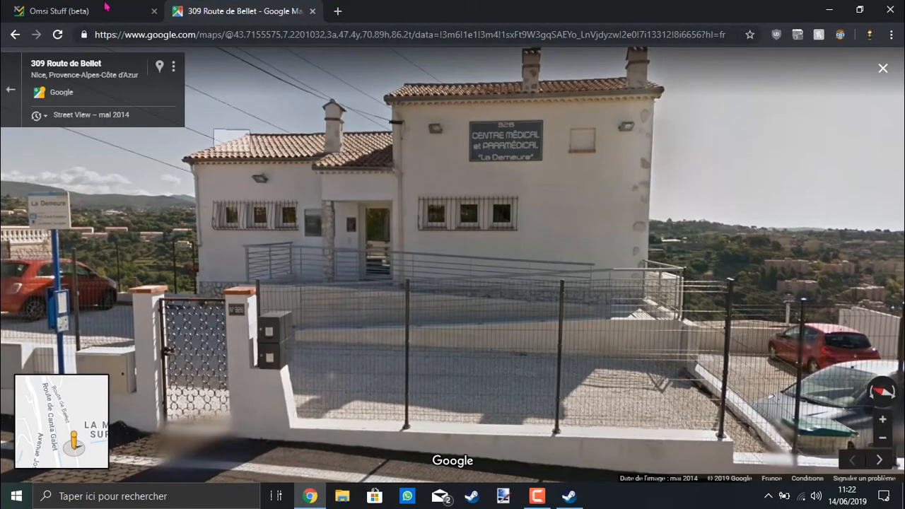
{"action": "left_click", "coordinate": [106, 10]}
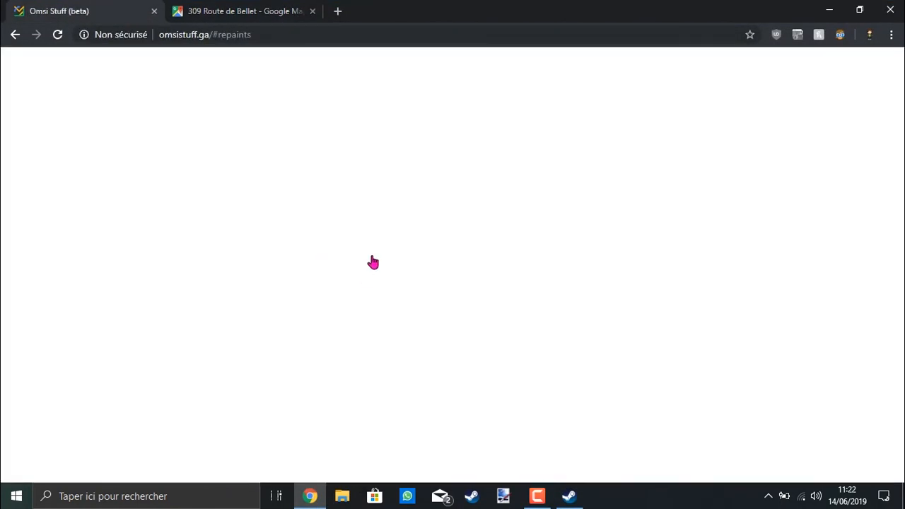